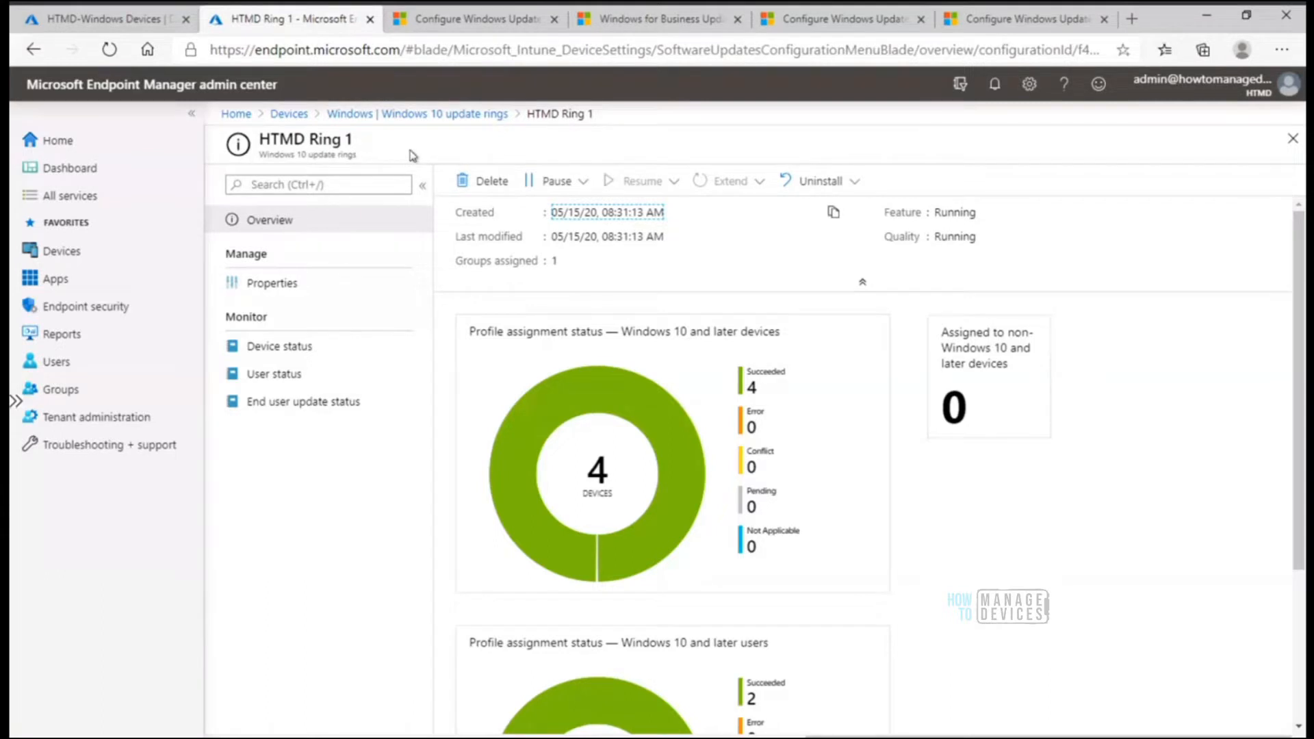
Open the properties of the HTMD Ring 1 policy in the Windows 10 update rings list
click(441, 115)
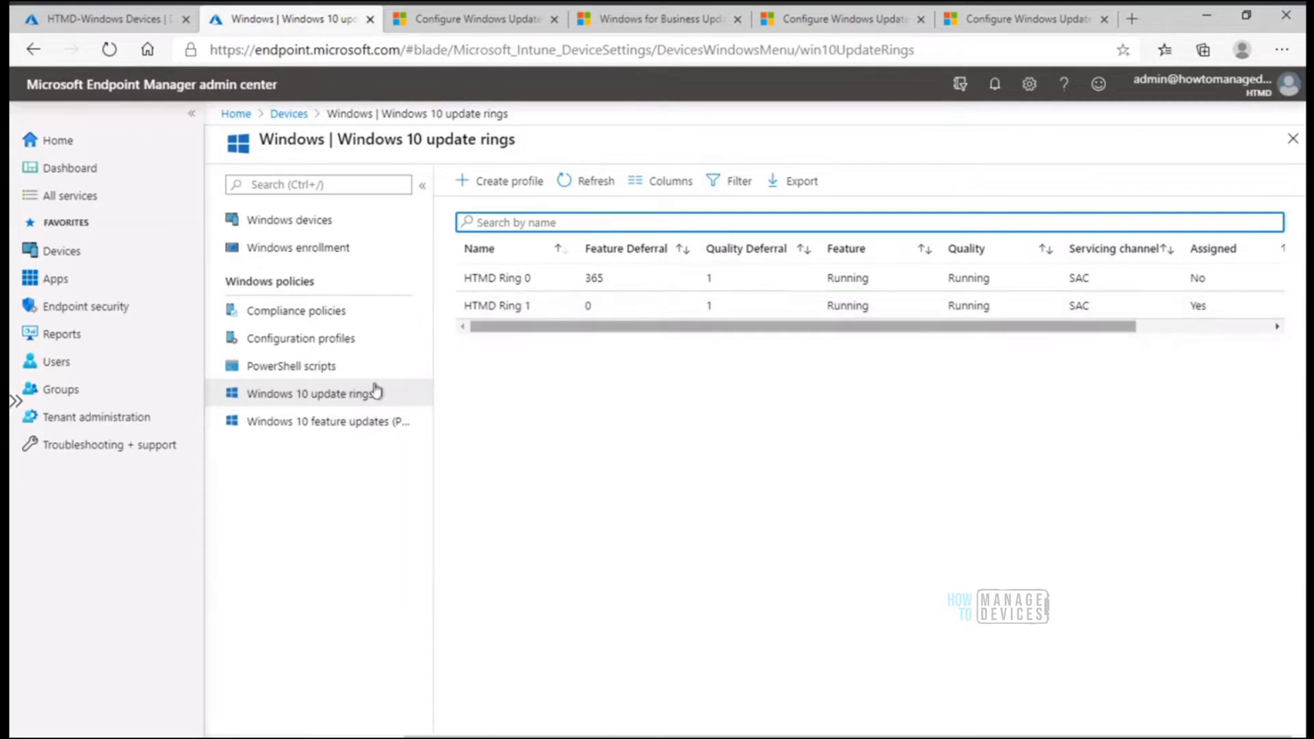
click(506, 307)
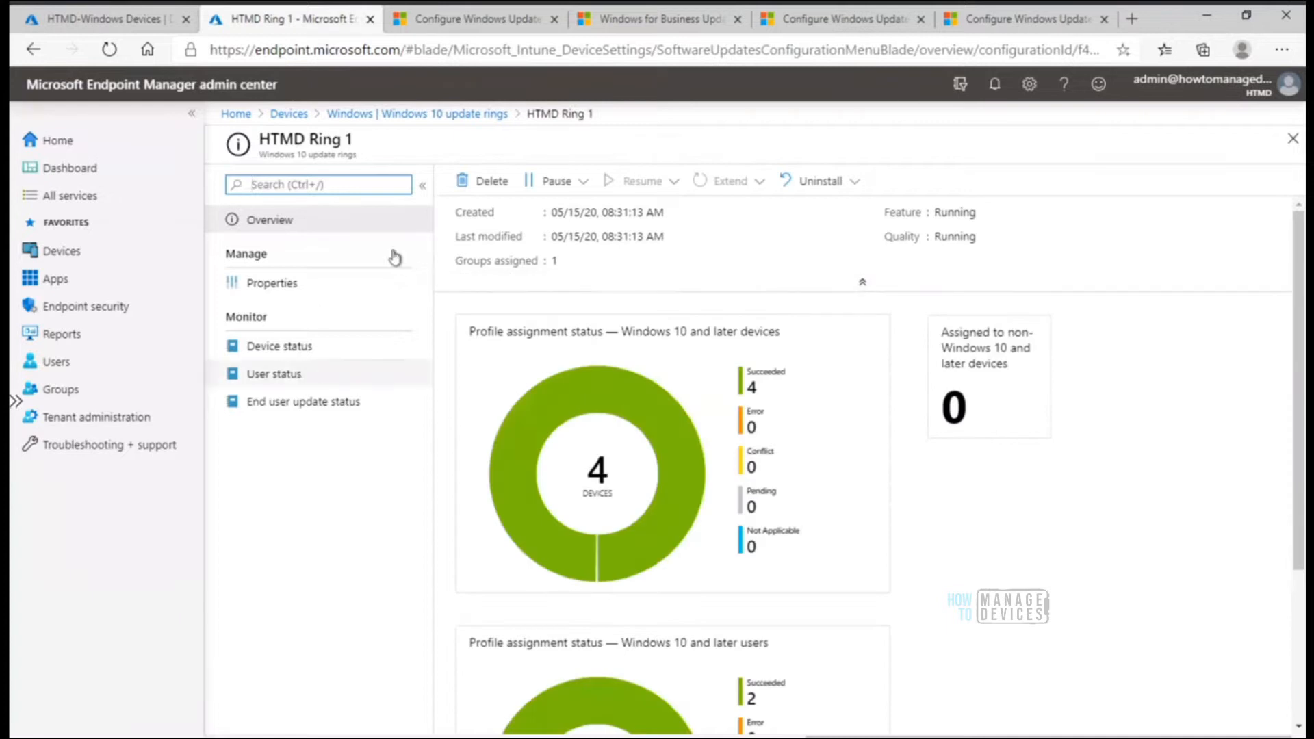
click(278, 290)
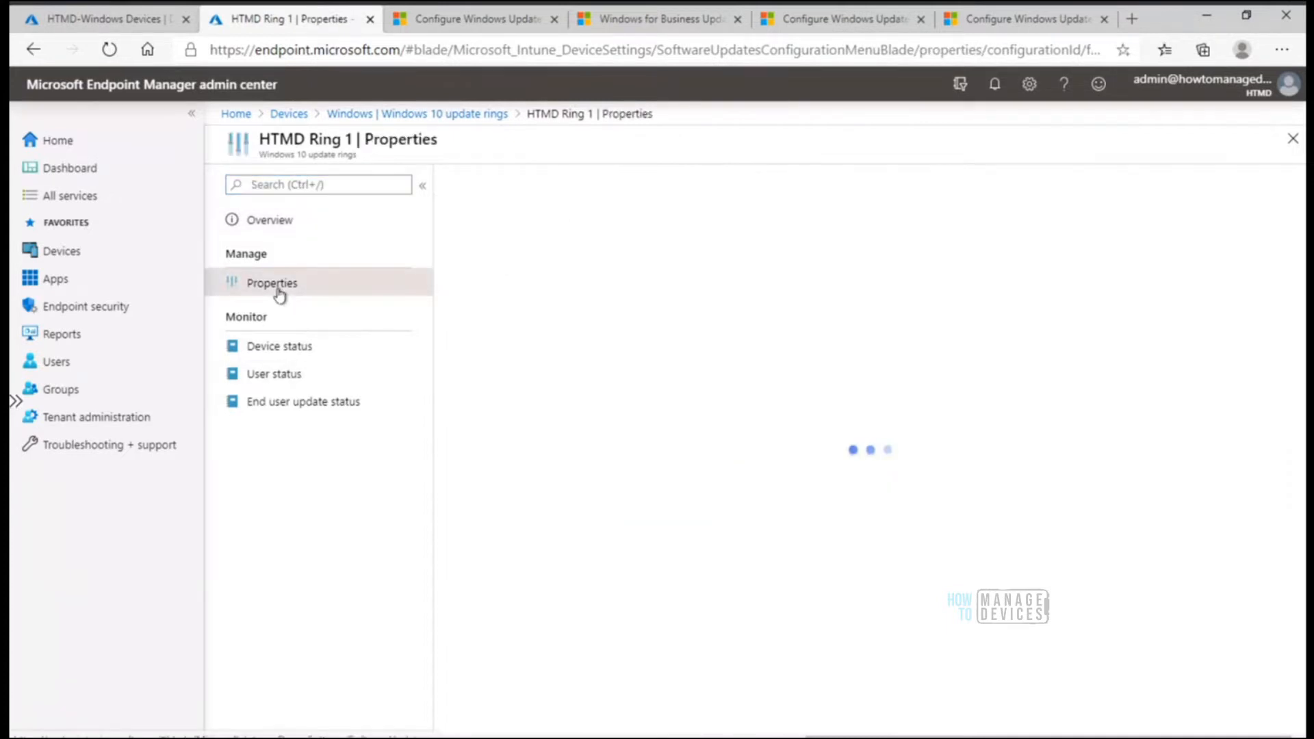
Rename the HTMD Ring 1 update ring to "HTMD Windows 10 Update Ring 1" and save the change
click(501, 205)
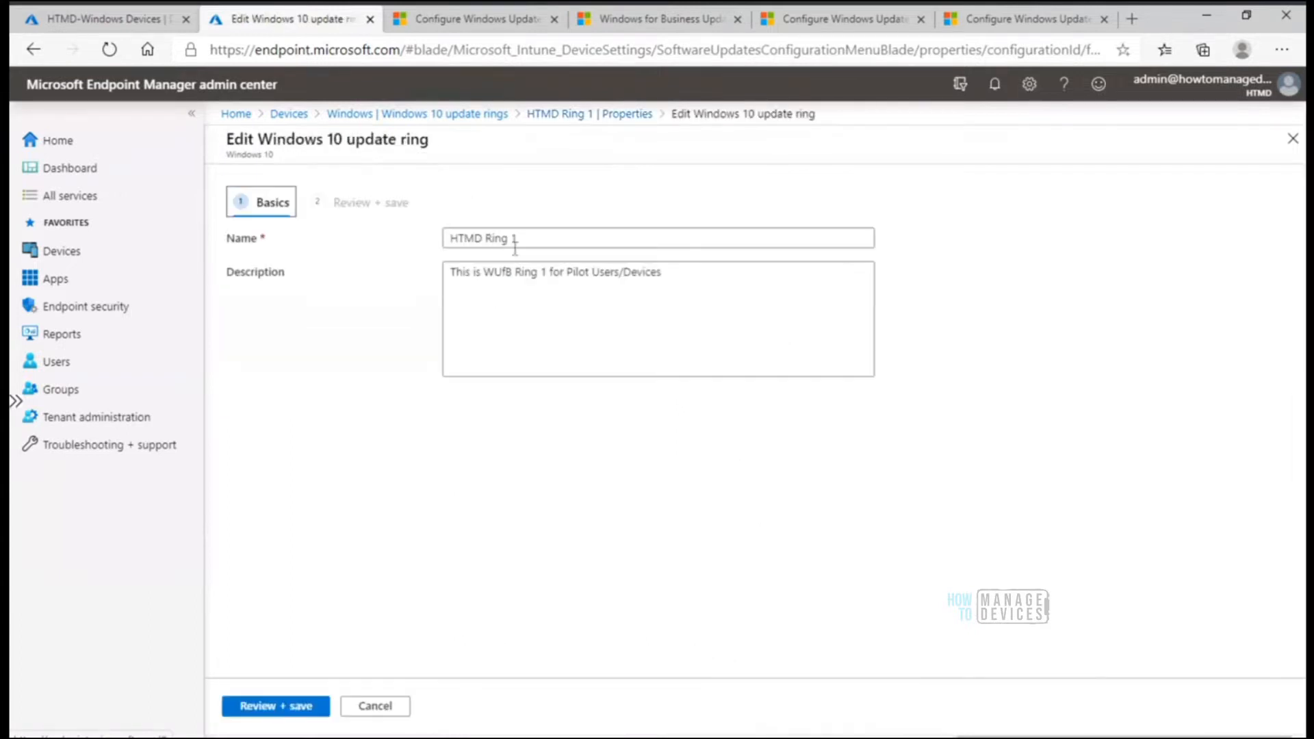
click(486, 238)
text(Windows )
text(1-)
key(BackSpace)
key(BackSpace)
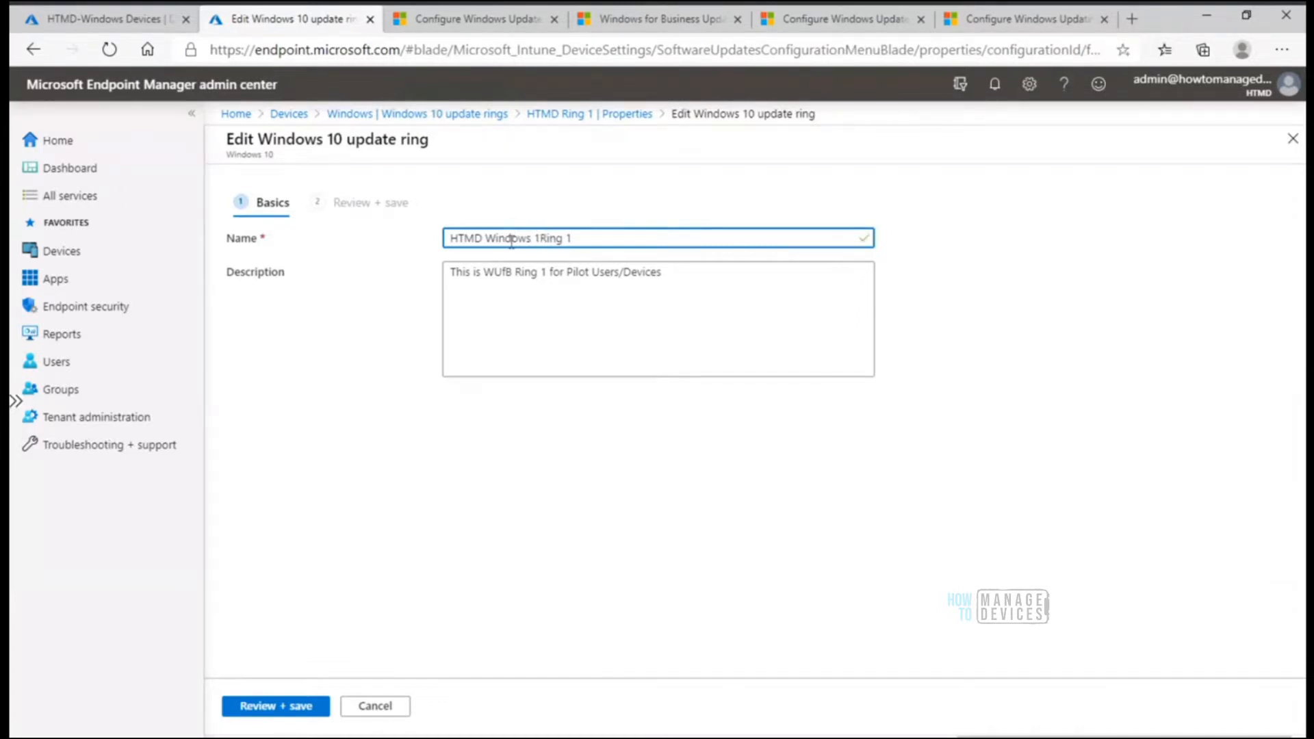
text(0 Update)
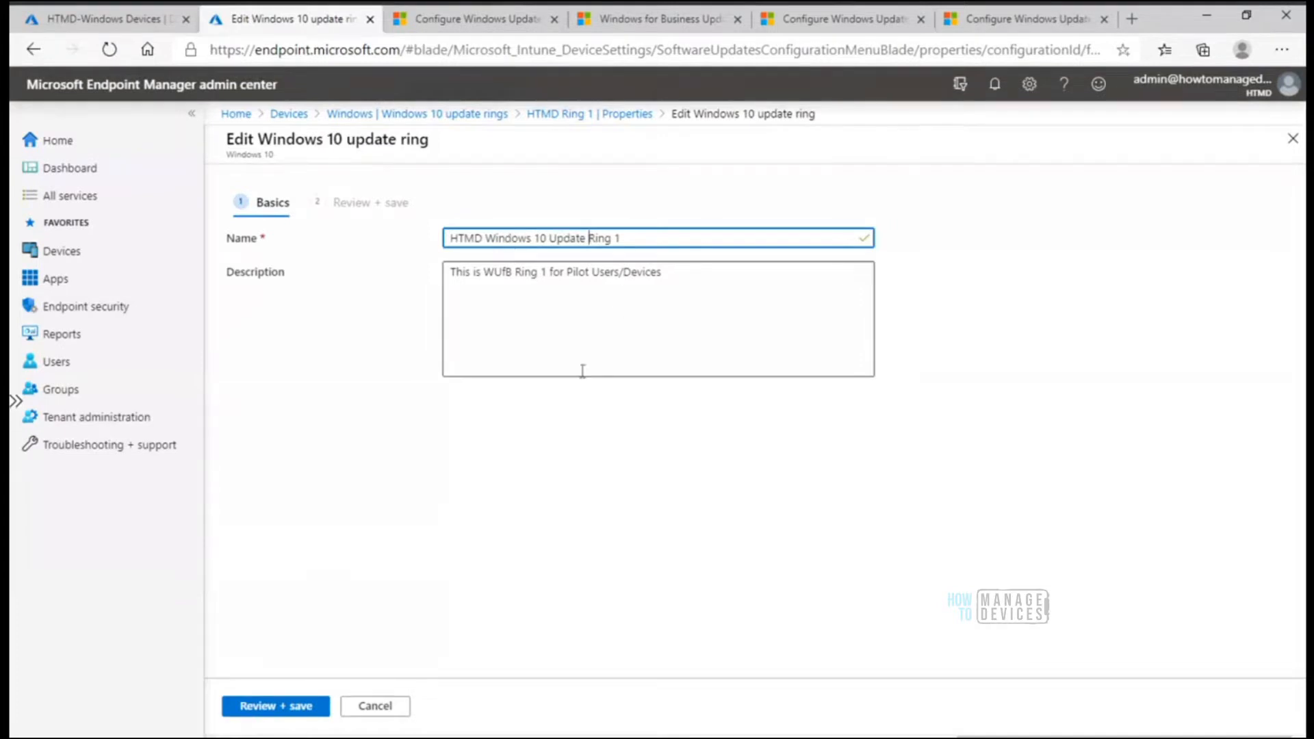
click(305, 706)
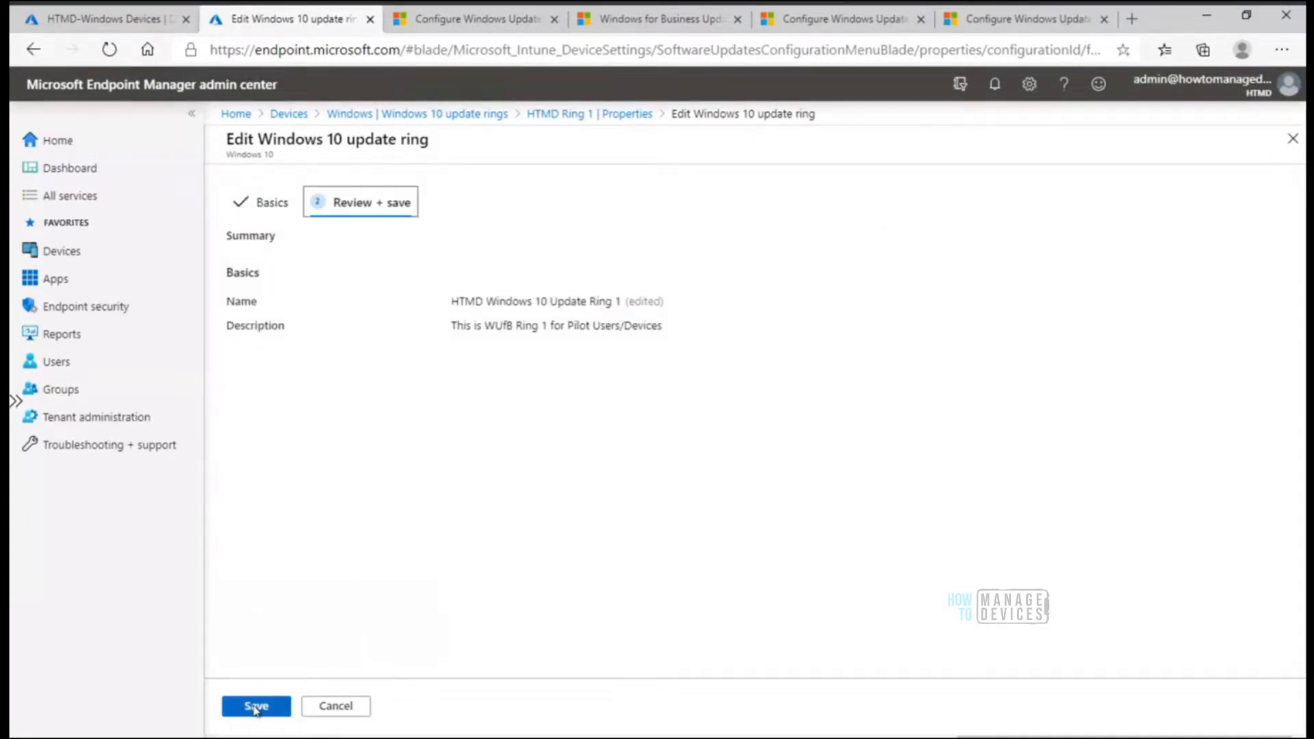
click(257, 706)
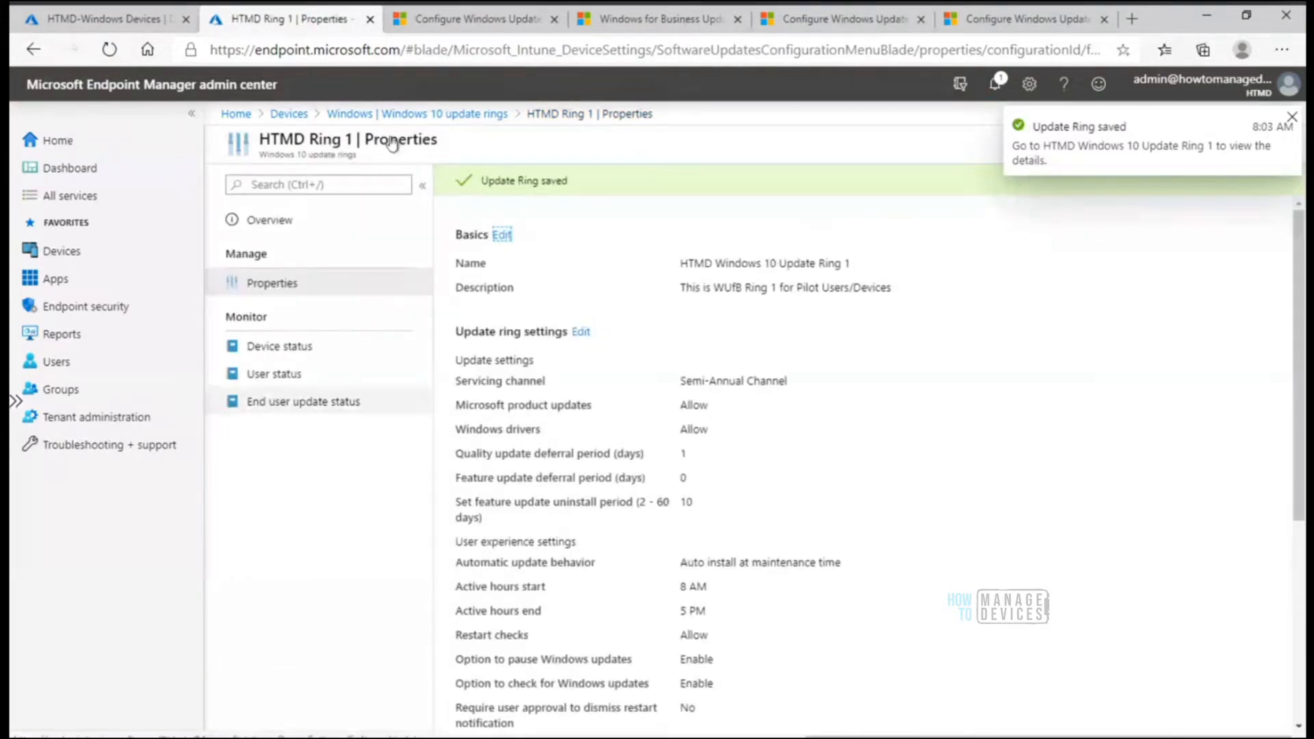
Open the end user update status of HTMD Feature Ring 1 under Windows 10 feature updates and check device Intune04
click(436, 113)
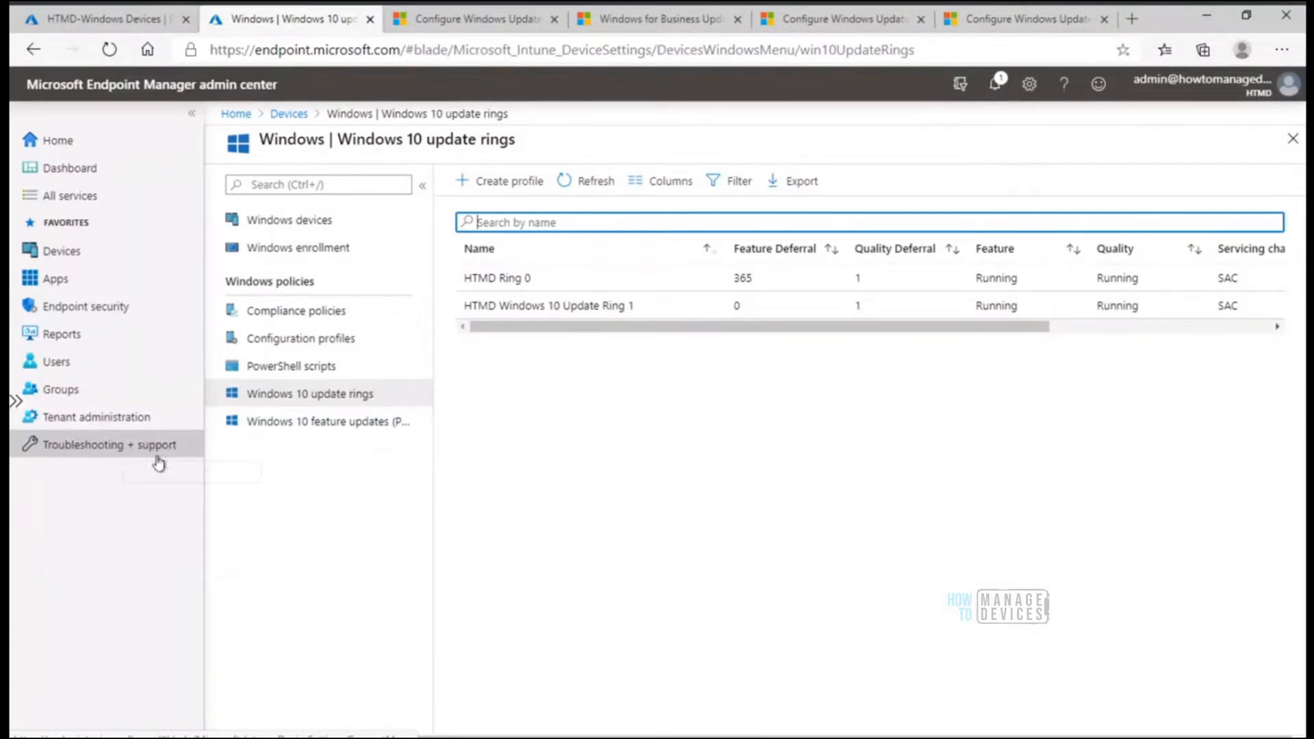
click(138, 444)
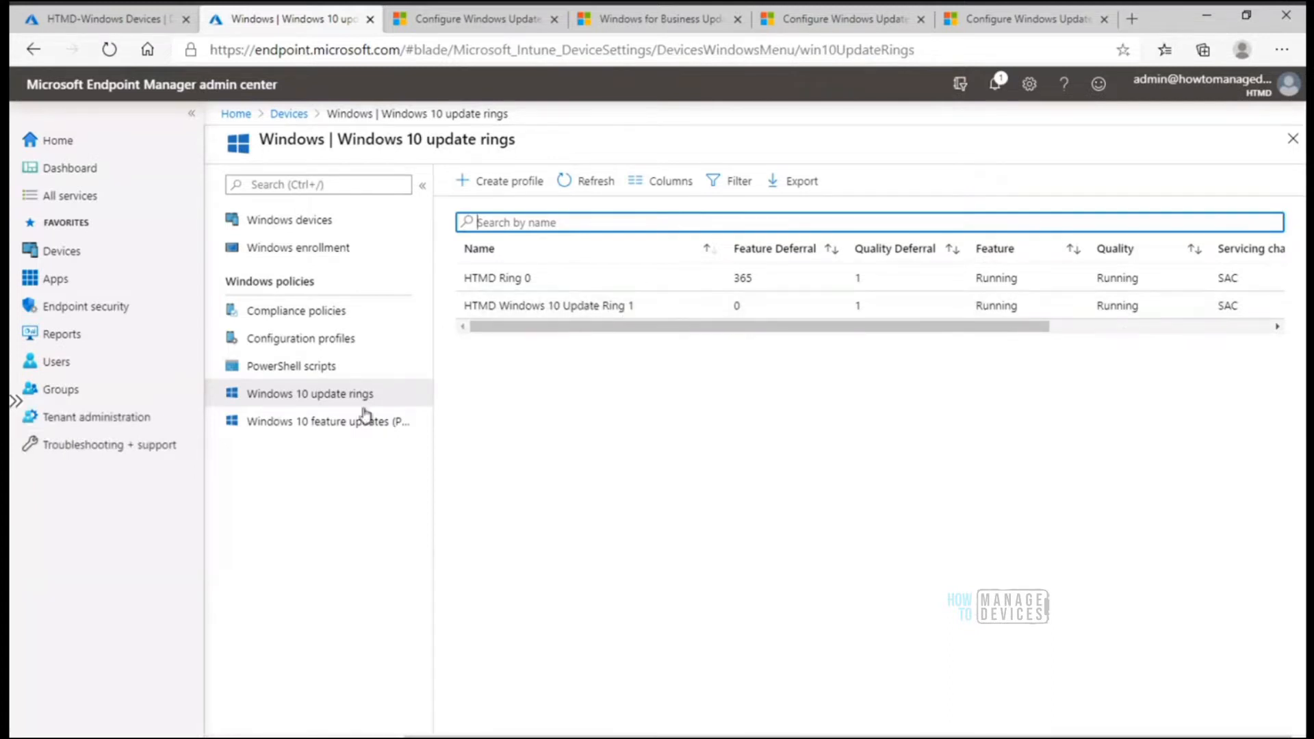
click(340, 429)
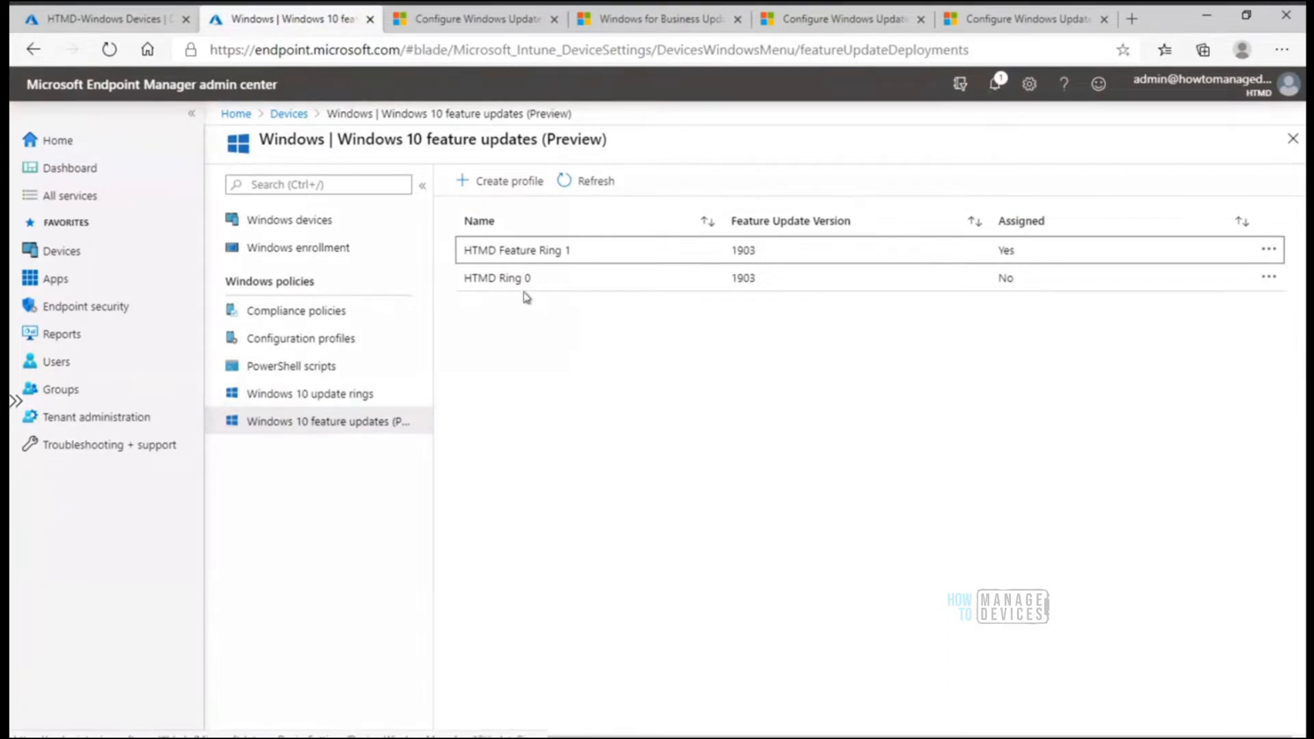
click(523, 253)
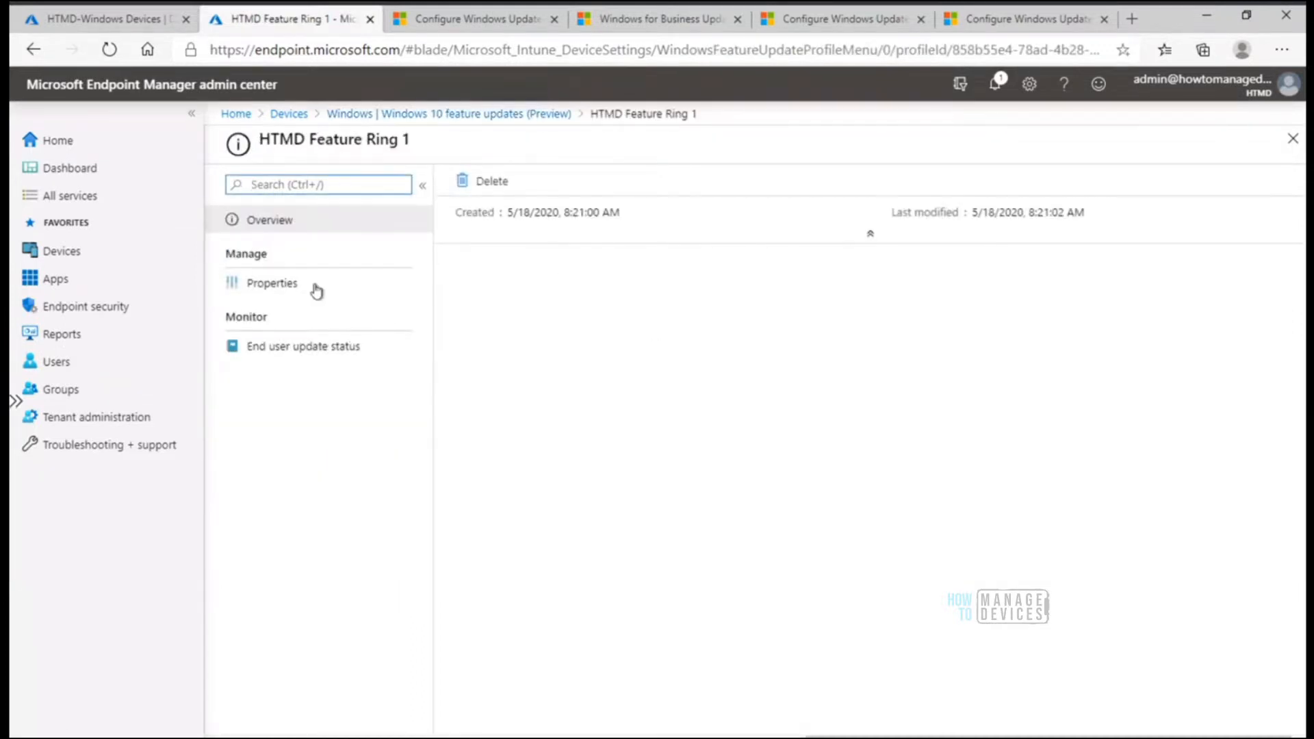
click(323, 345)
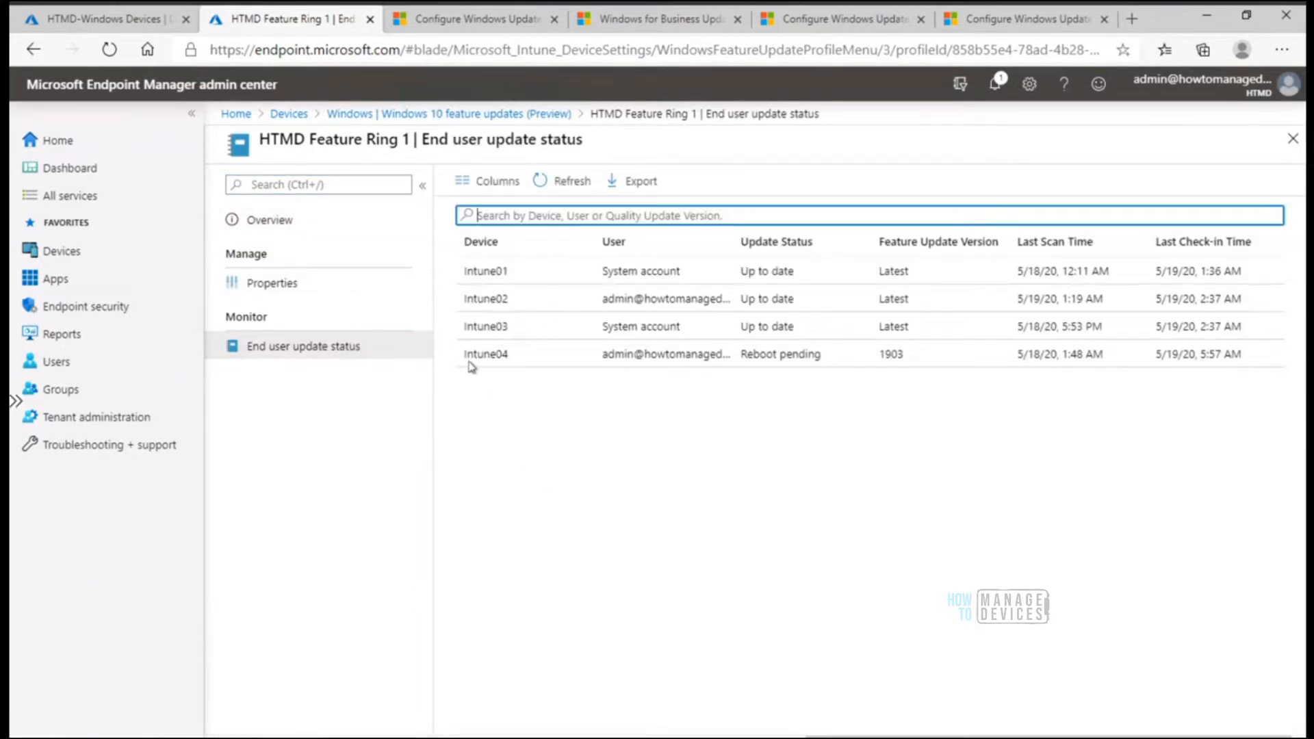
drag(465, 356, 558, 360)
click(548, 445)
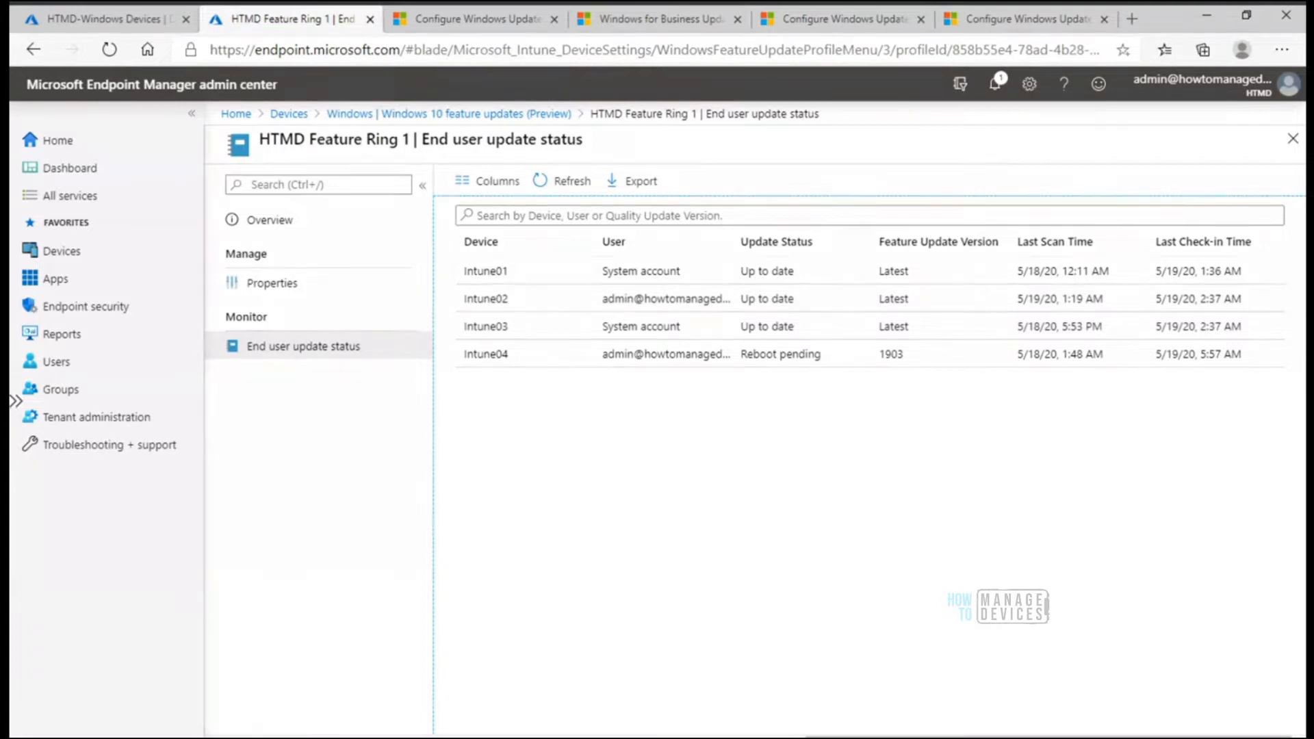
Switch to the MDM Only AADR remote desktop session and show it full screen
mouse_move(708, 738)
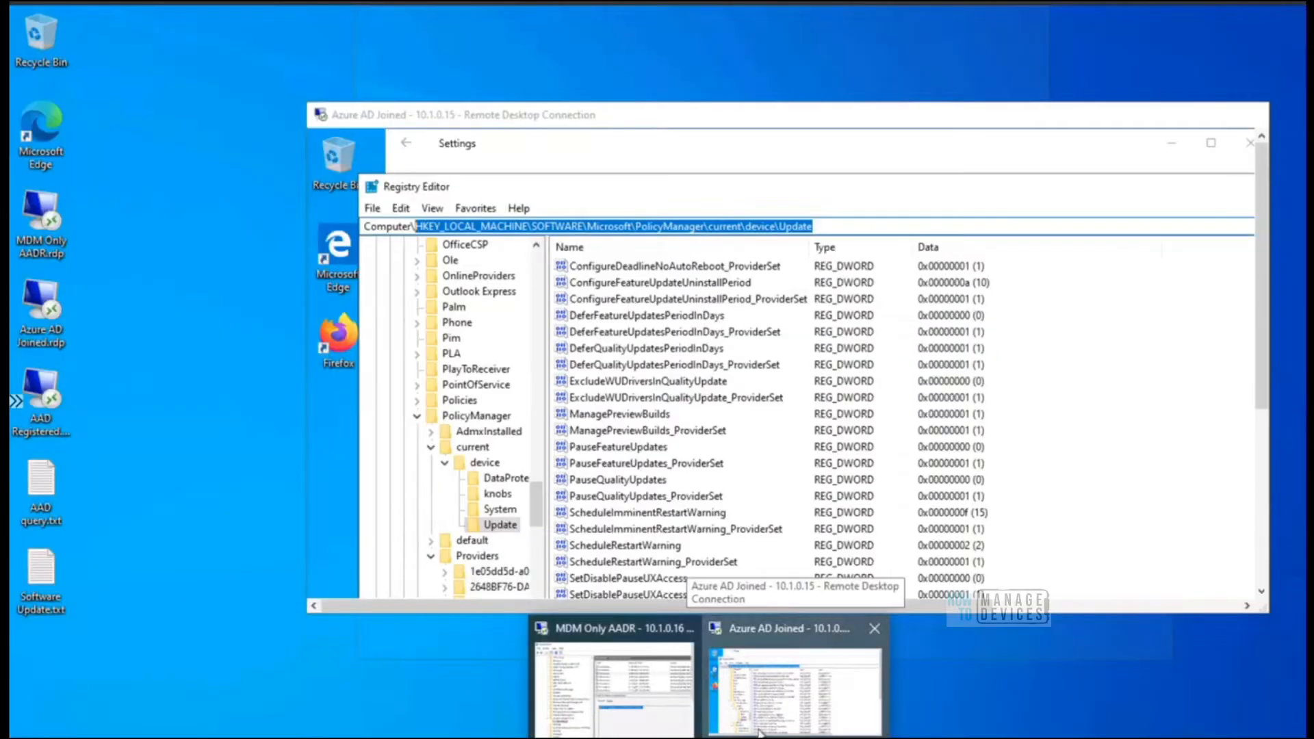
click(786, 694)
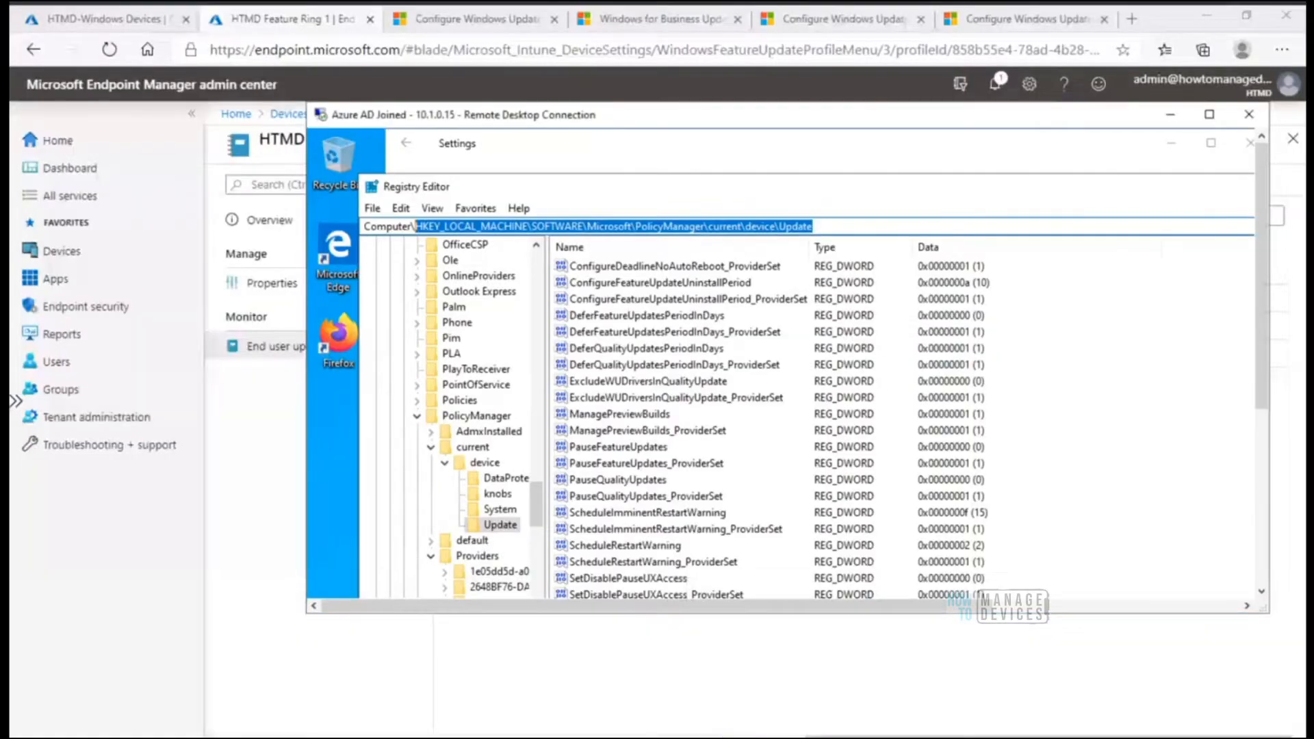
click(708, 738)
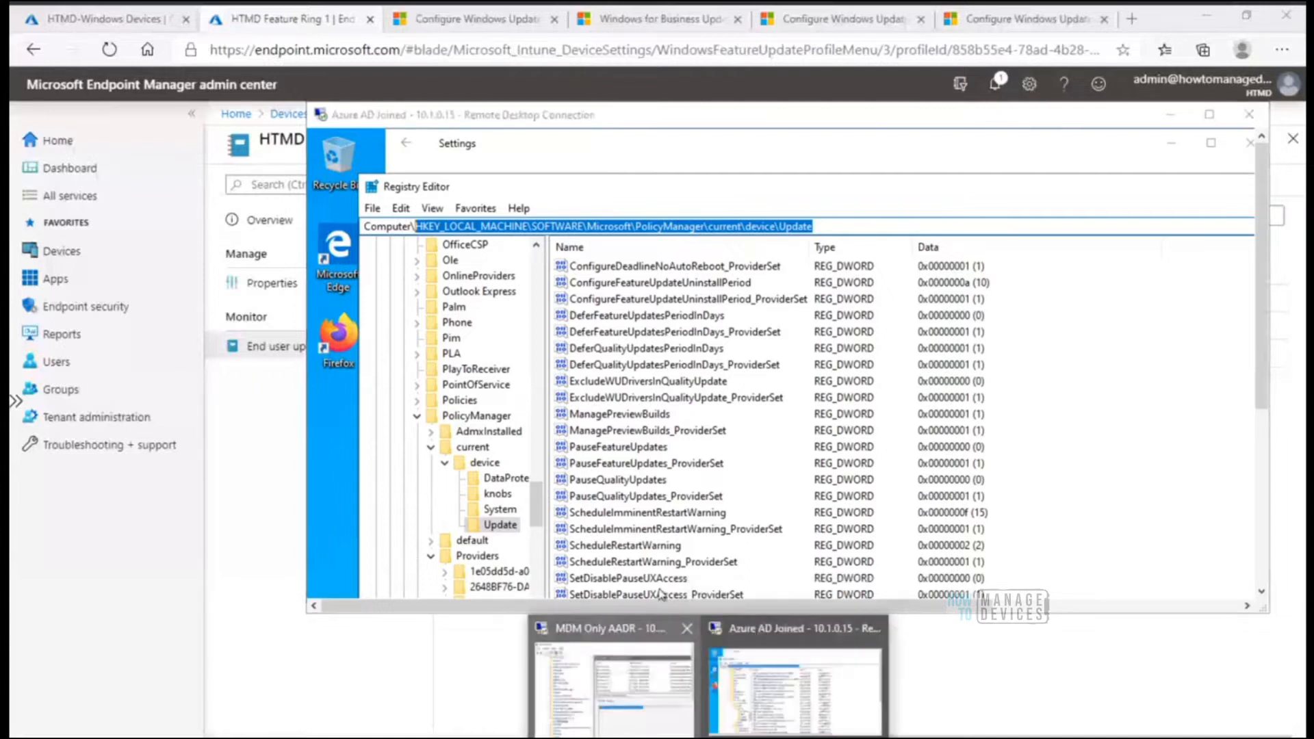
click(613, 688)
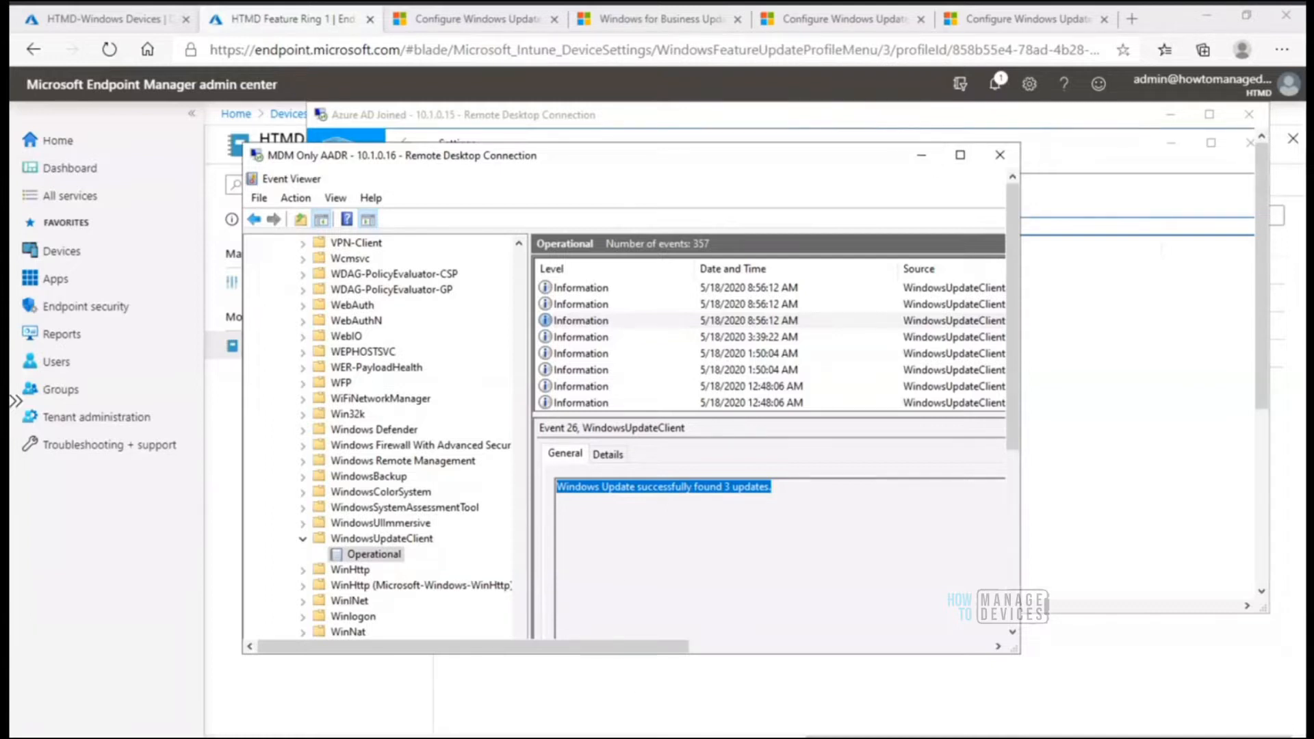
click(709, 738)
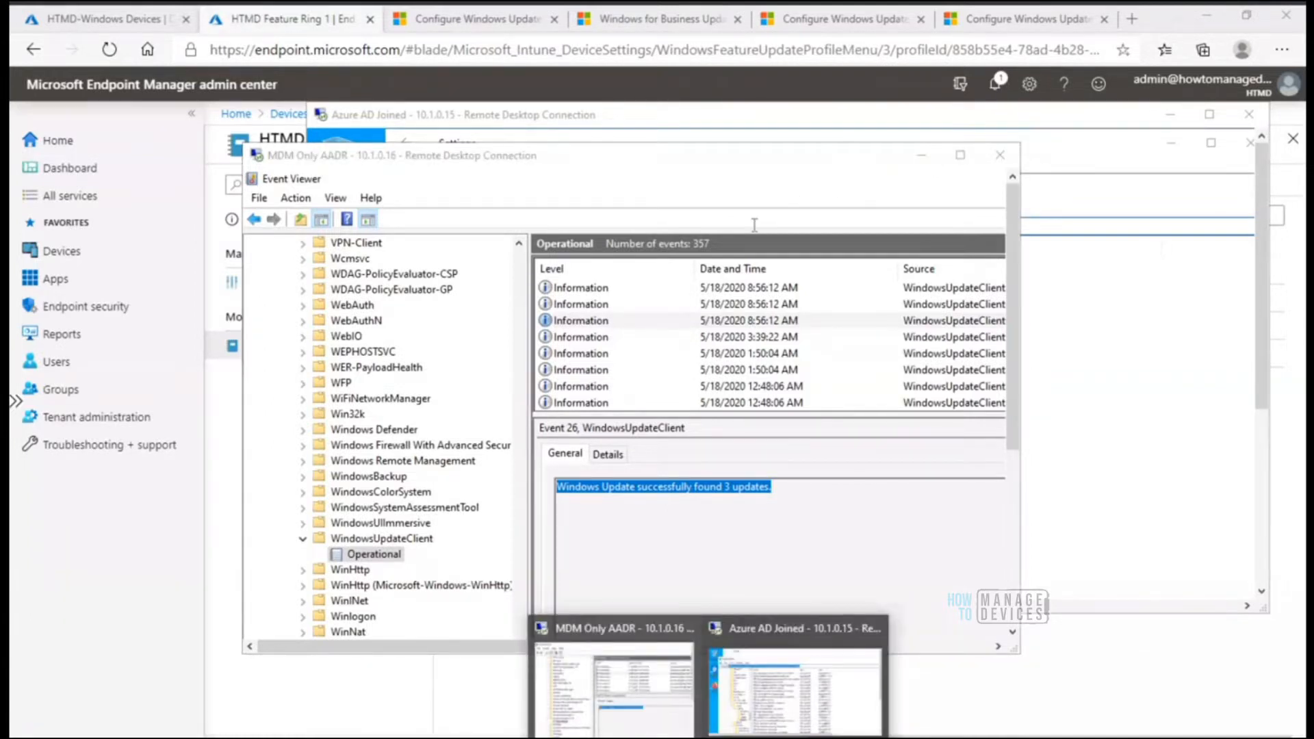
click(873, 148)
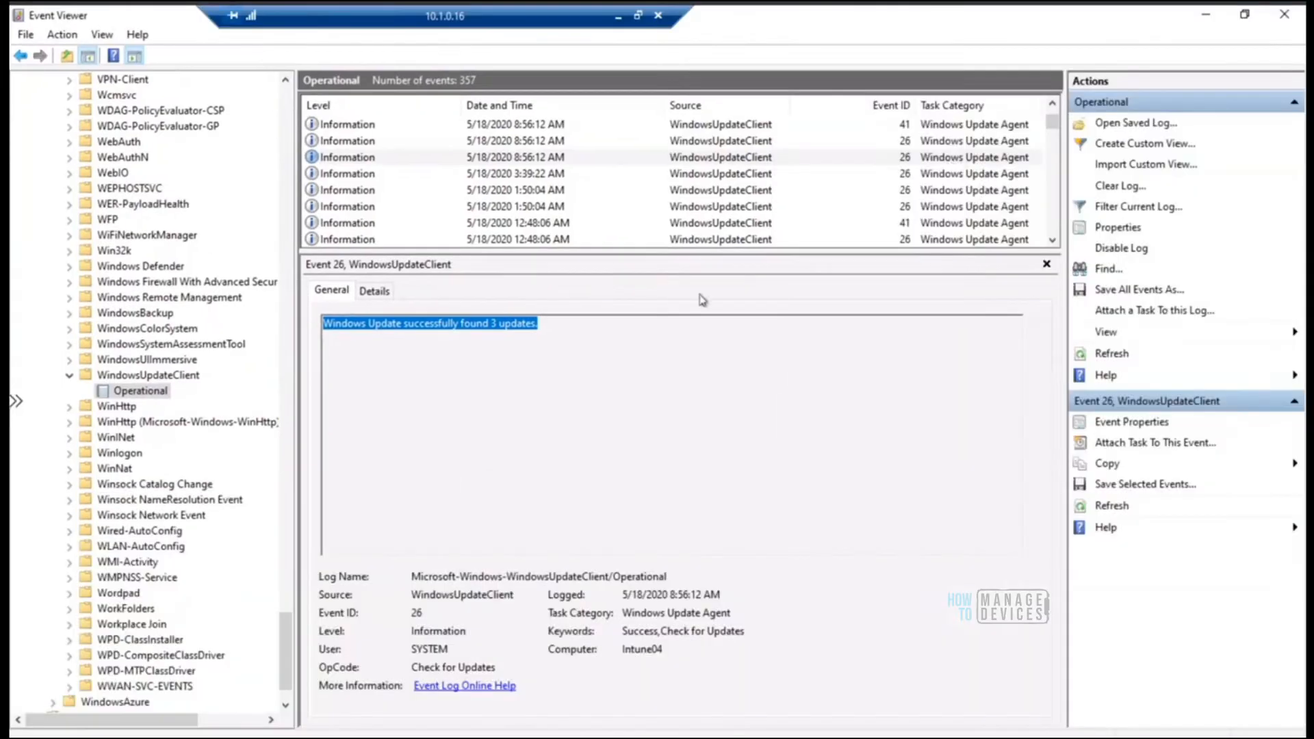
Minimize Event Viewer, view the Windows Update page in Settings on the remote device, and return the session to windowed mode
click(1205, 16)
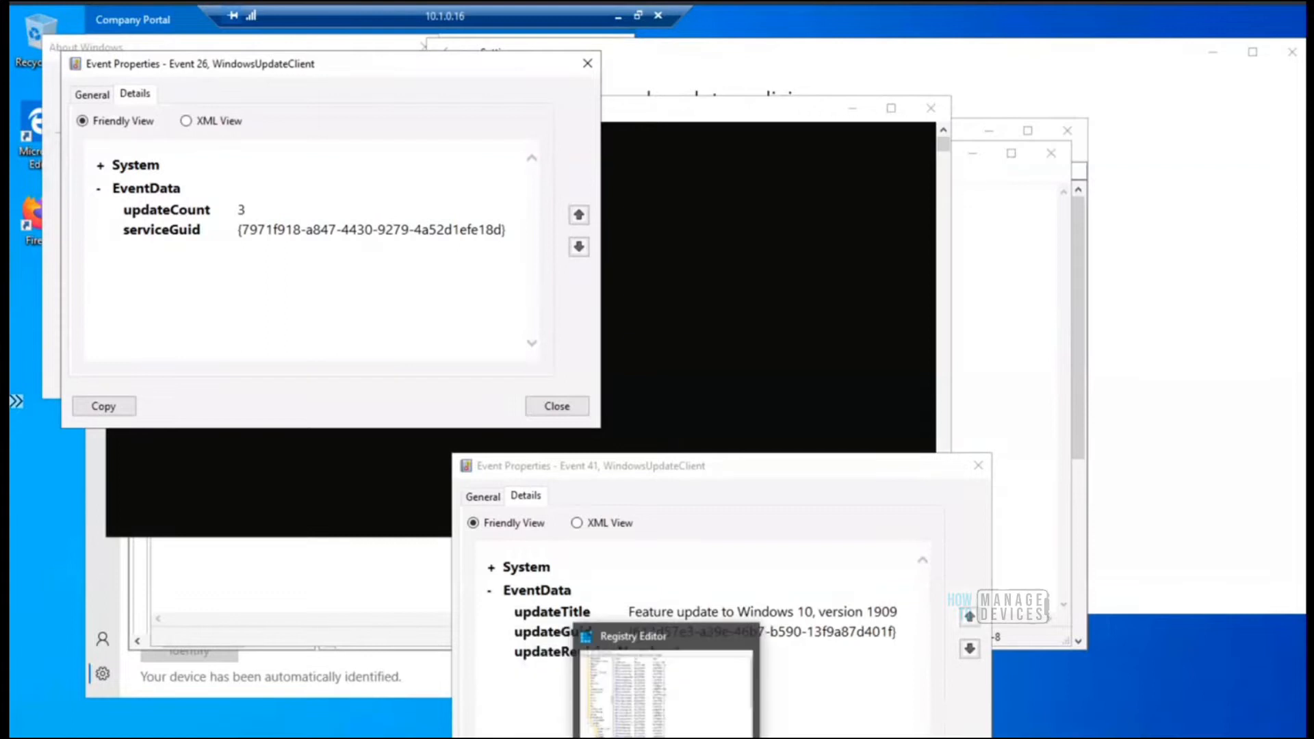
key(alt+Tab)
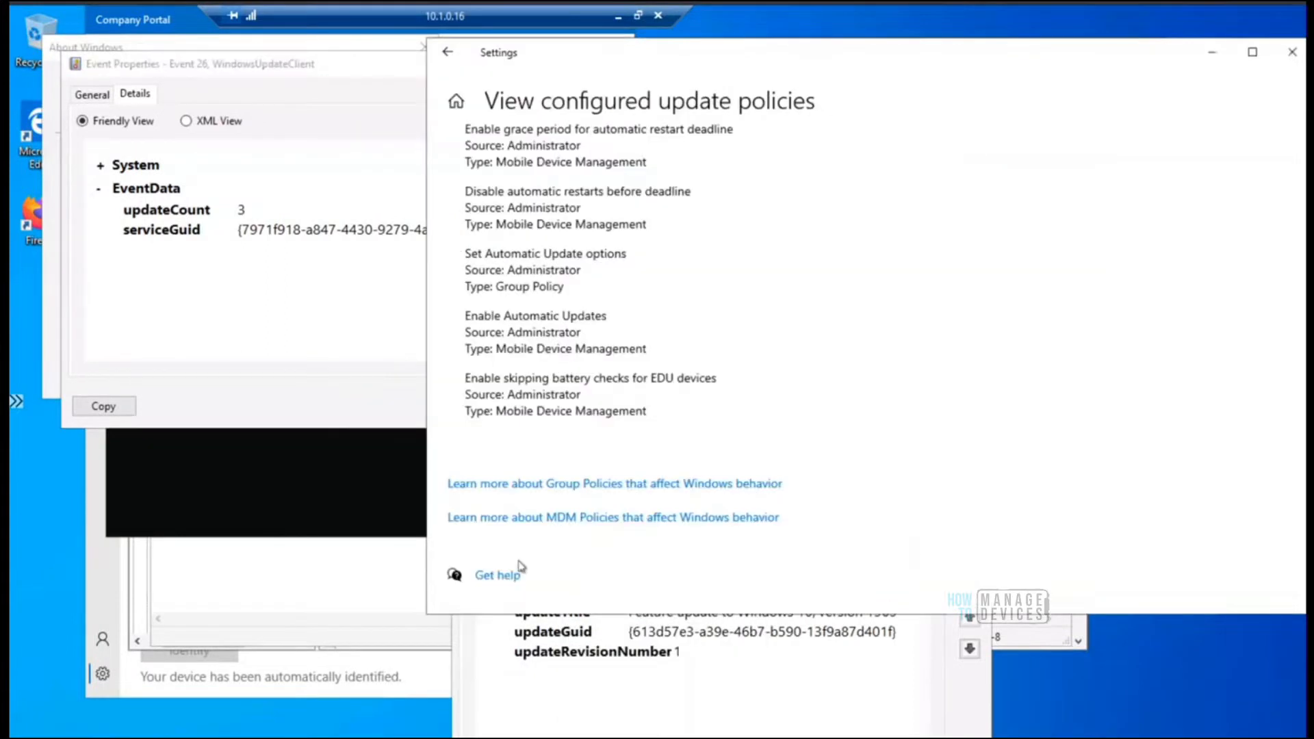
click(450, 56)
drag(781, 42, 544, 45)
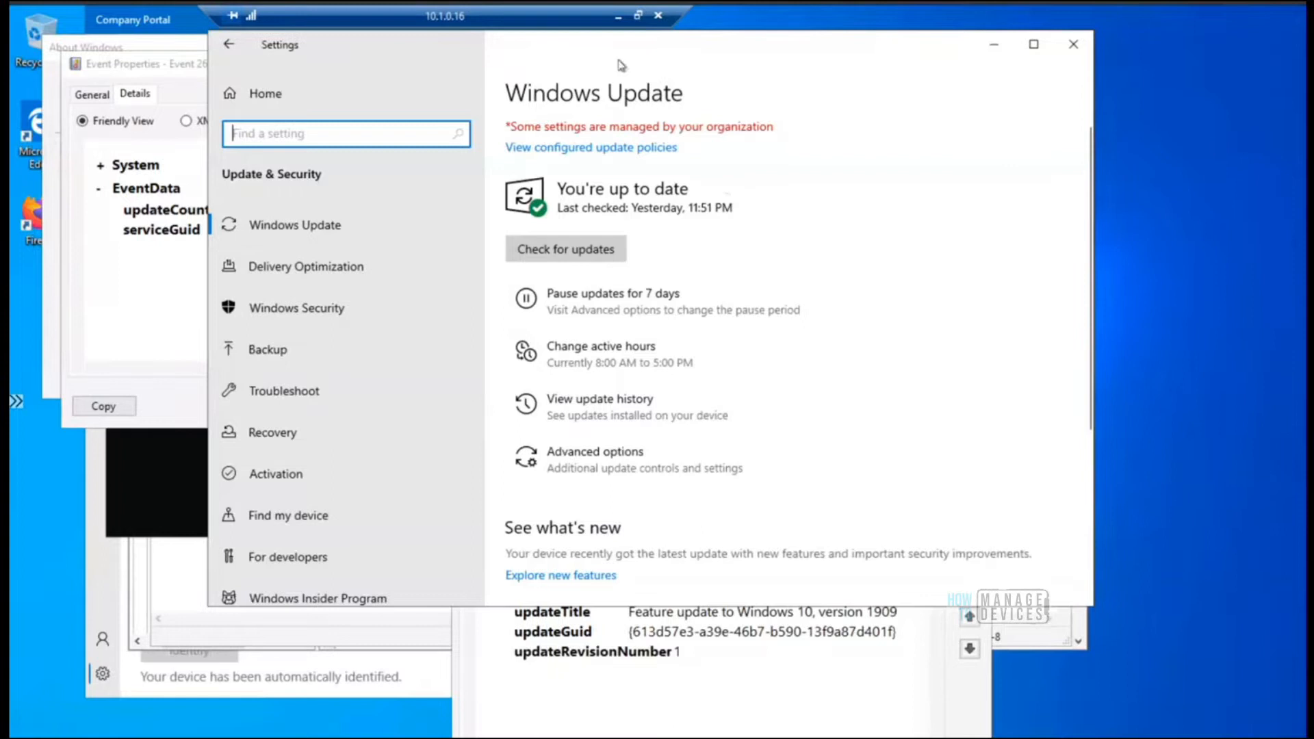
click(637, 15)
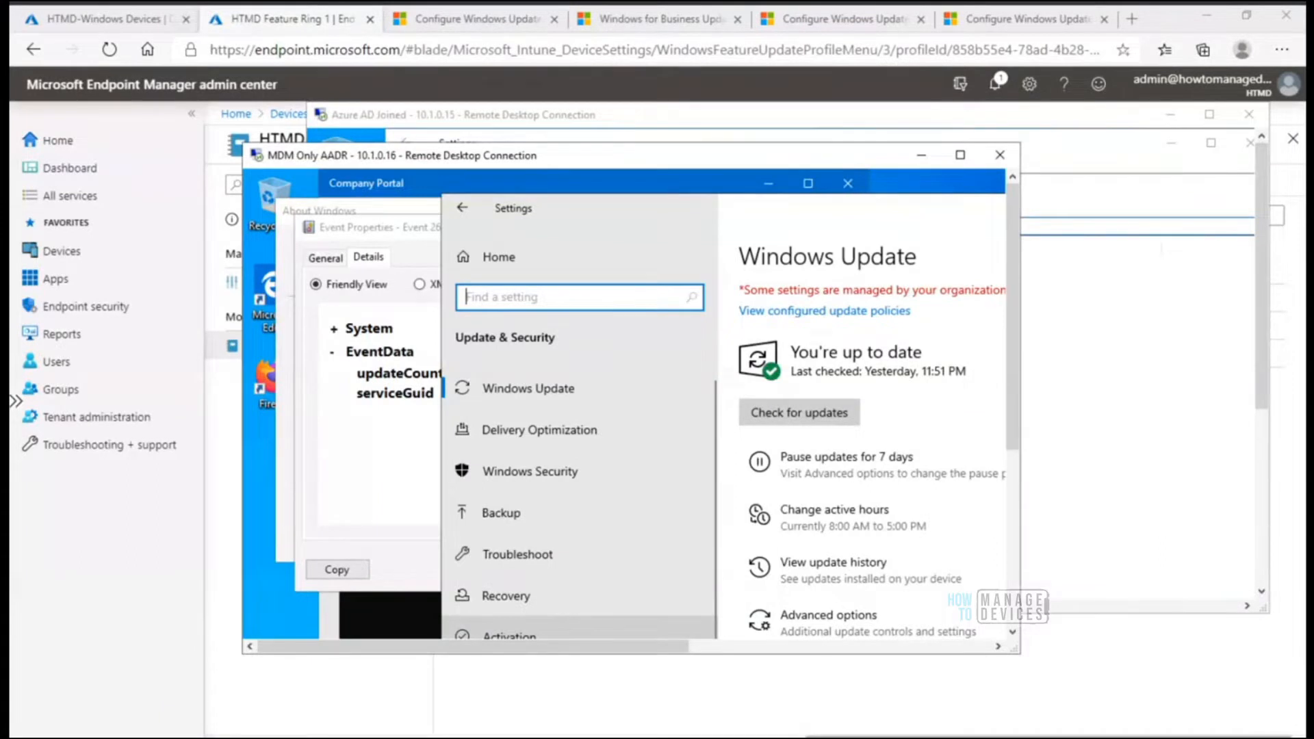
Back in Endpoint Manager, review the feature update versions available to deploy in HTMD Feature Ring 1's deployment settings, leaving without saving
click(548, 736)
click(290, 286)
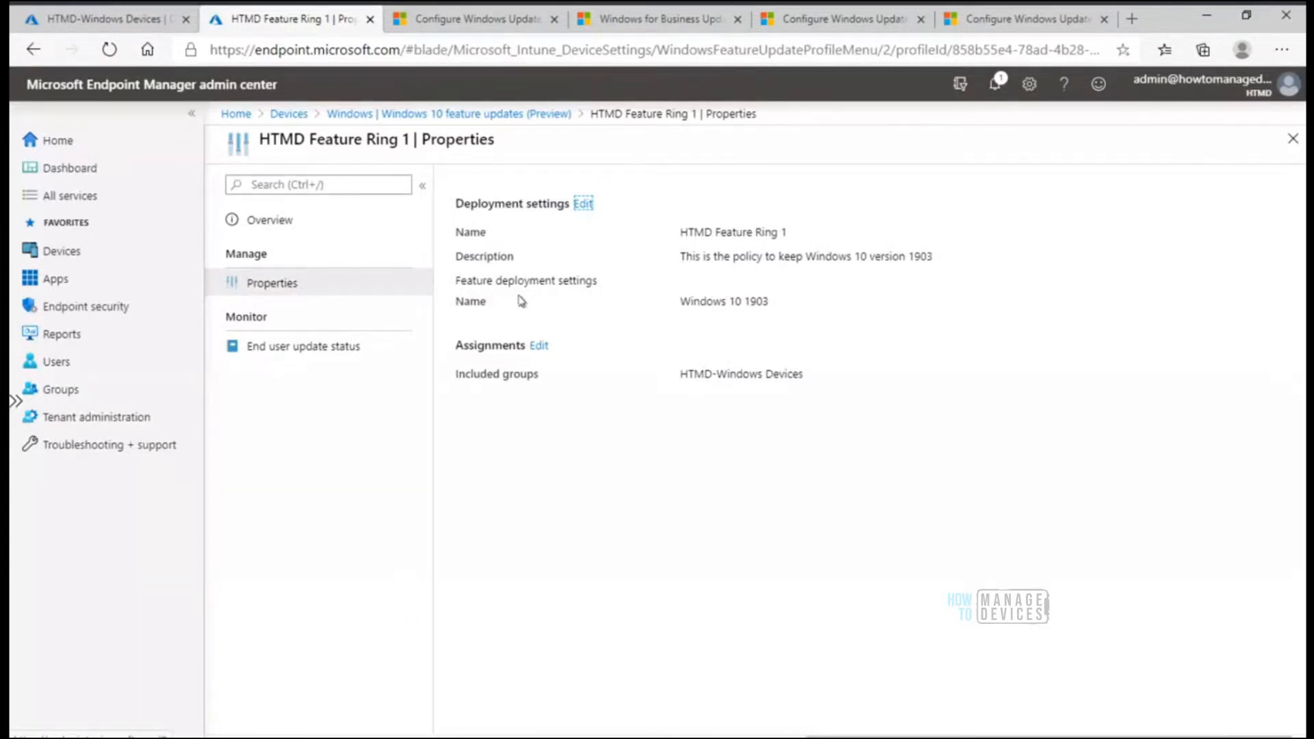
click(583, 205)
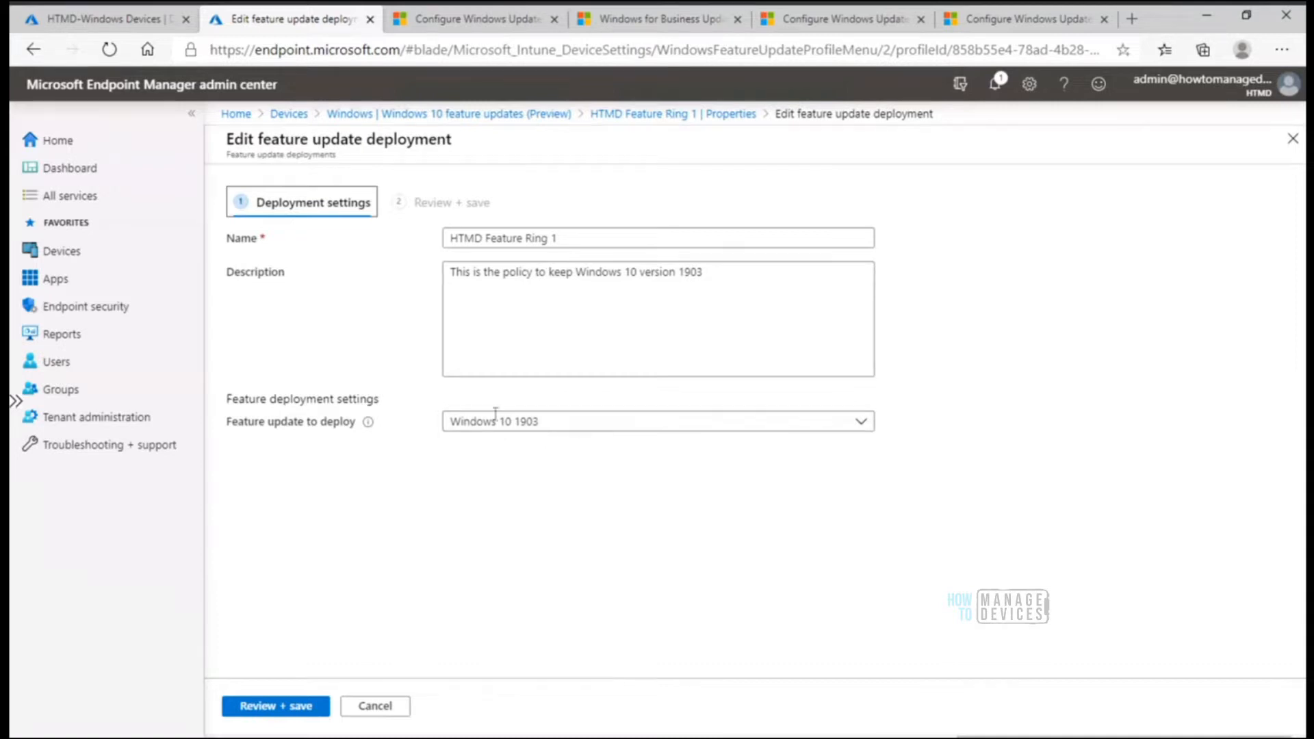
click(555, 425)
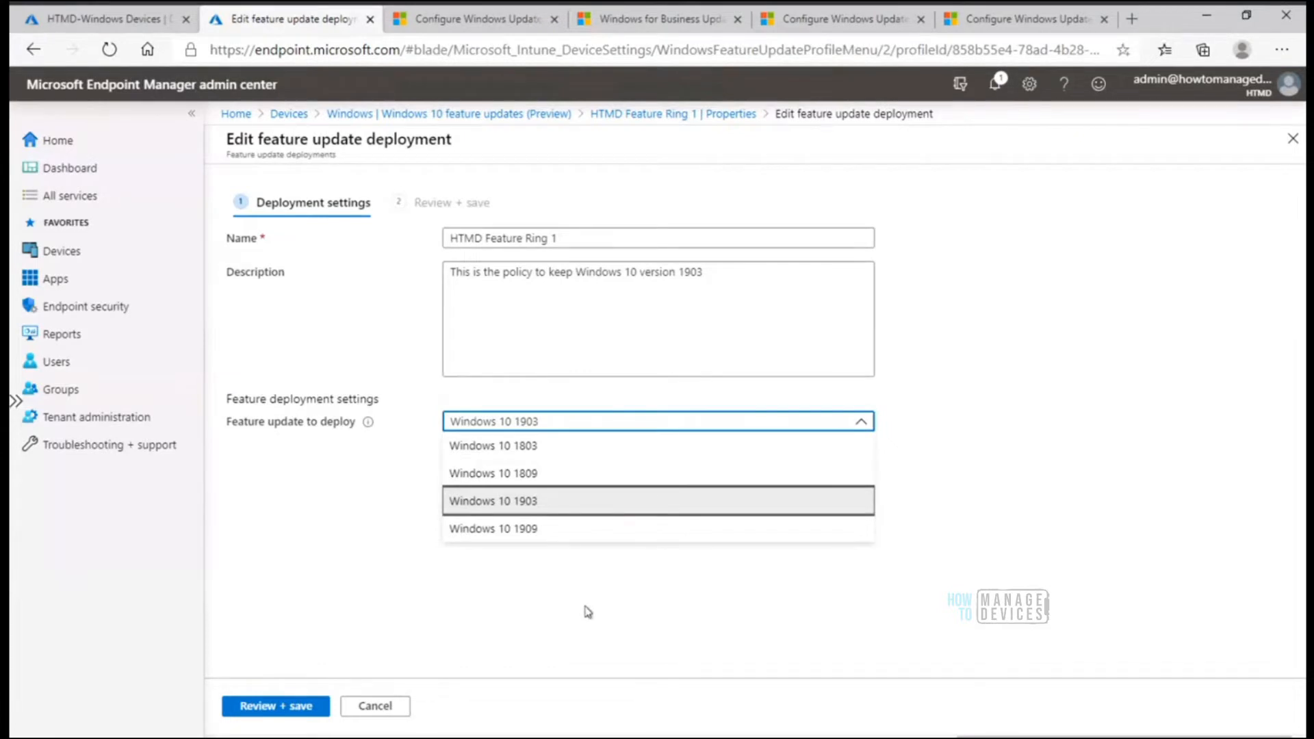
click(398, 706)
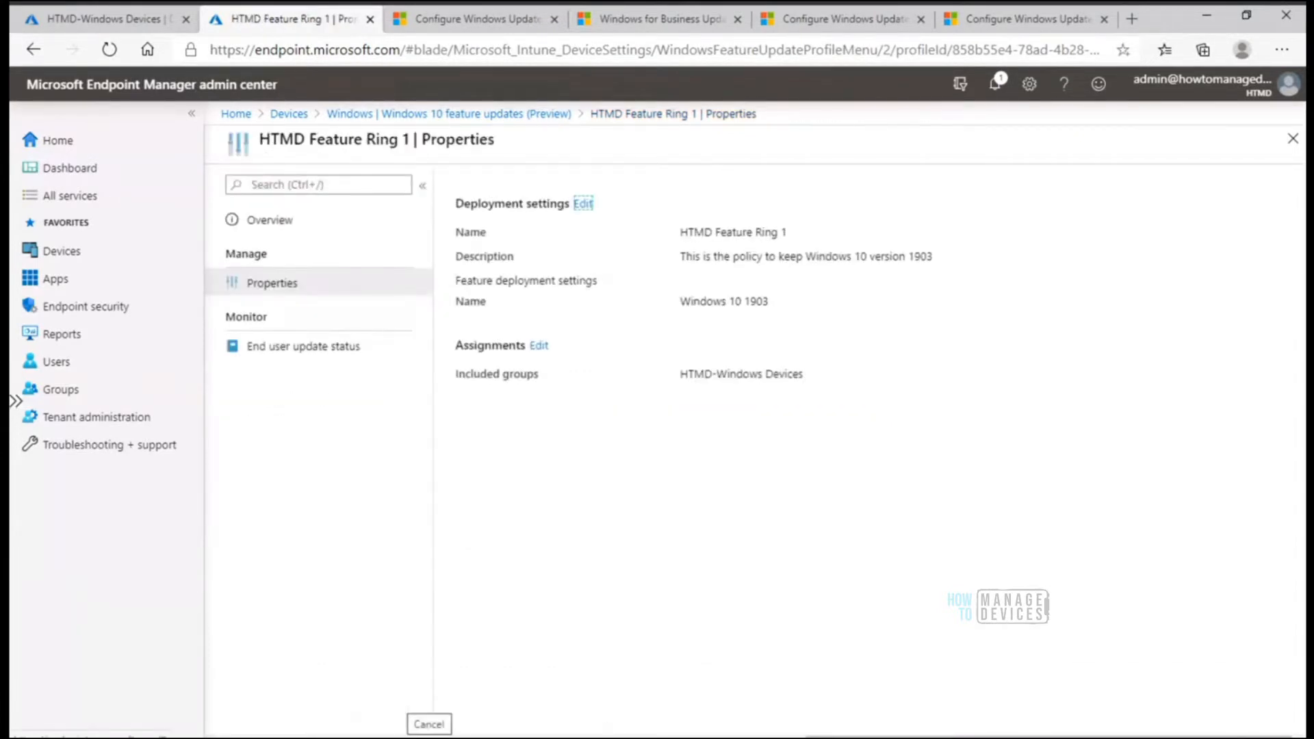
In the MDM Only AADR remote session, run winver from the command prompt to check the installed Windows version
mouse_move(709, 736)
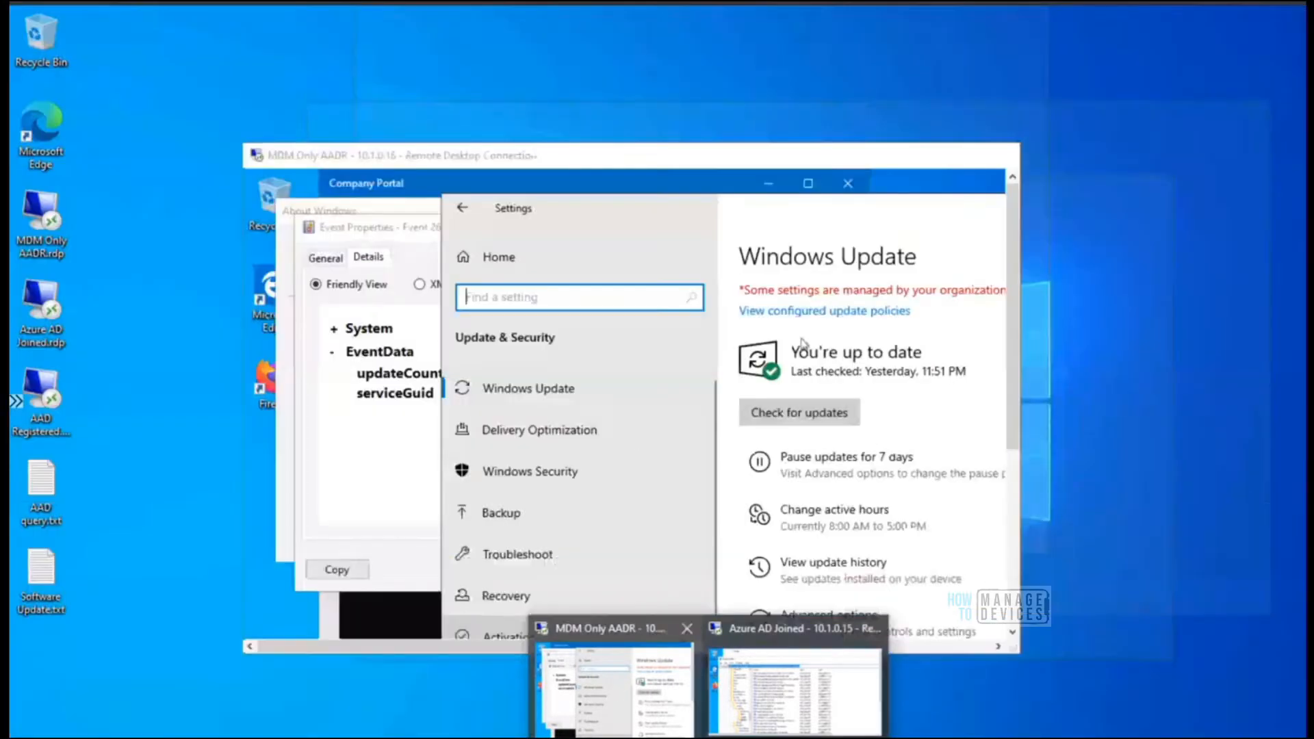
click(616, 691)
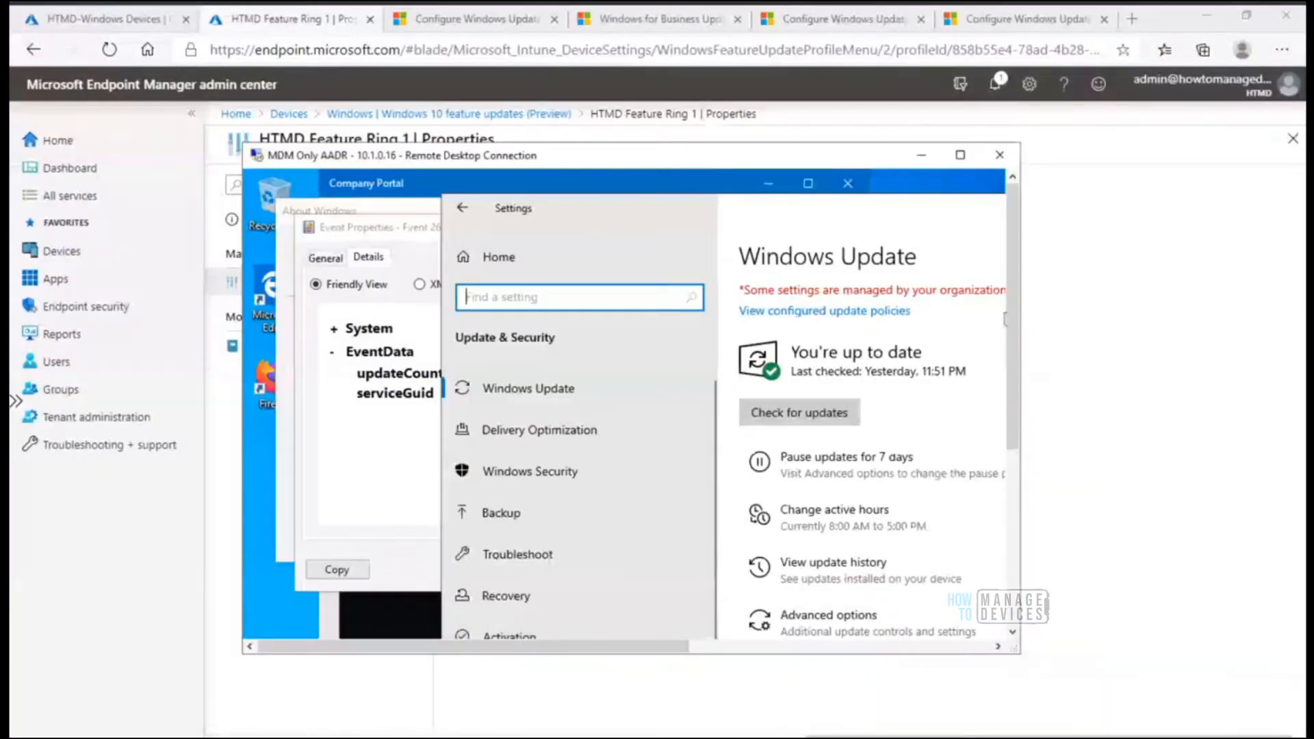
click(960, 155)
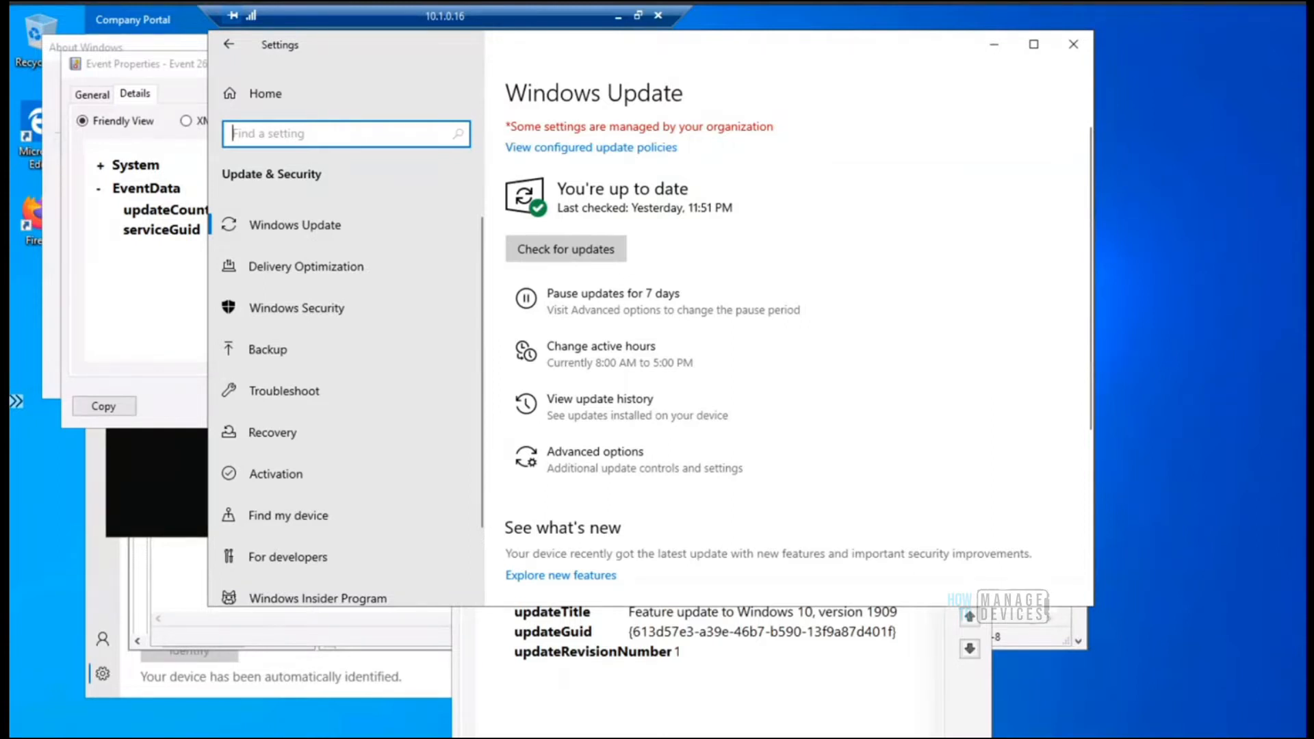
click(273, 737)
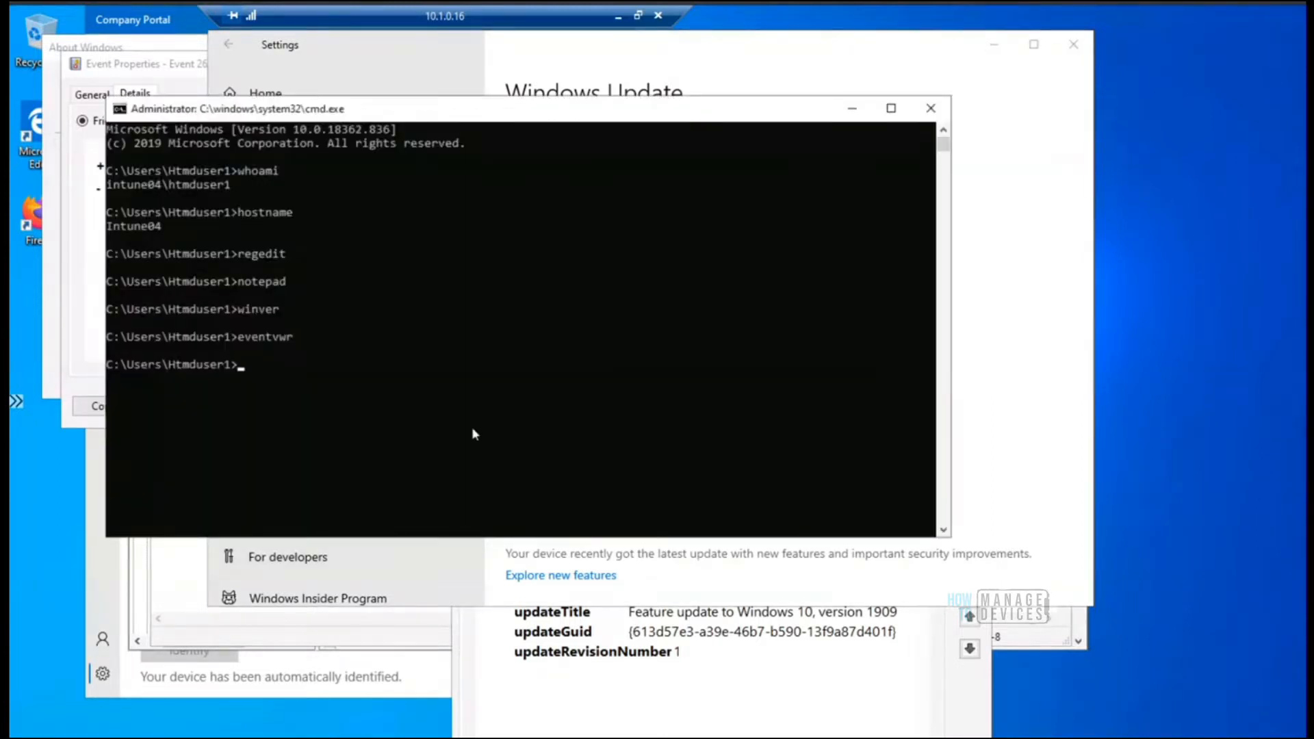
key(Up)
key(Up)
key(Return)
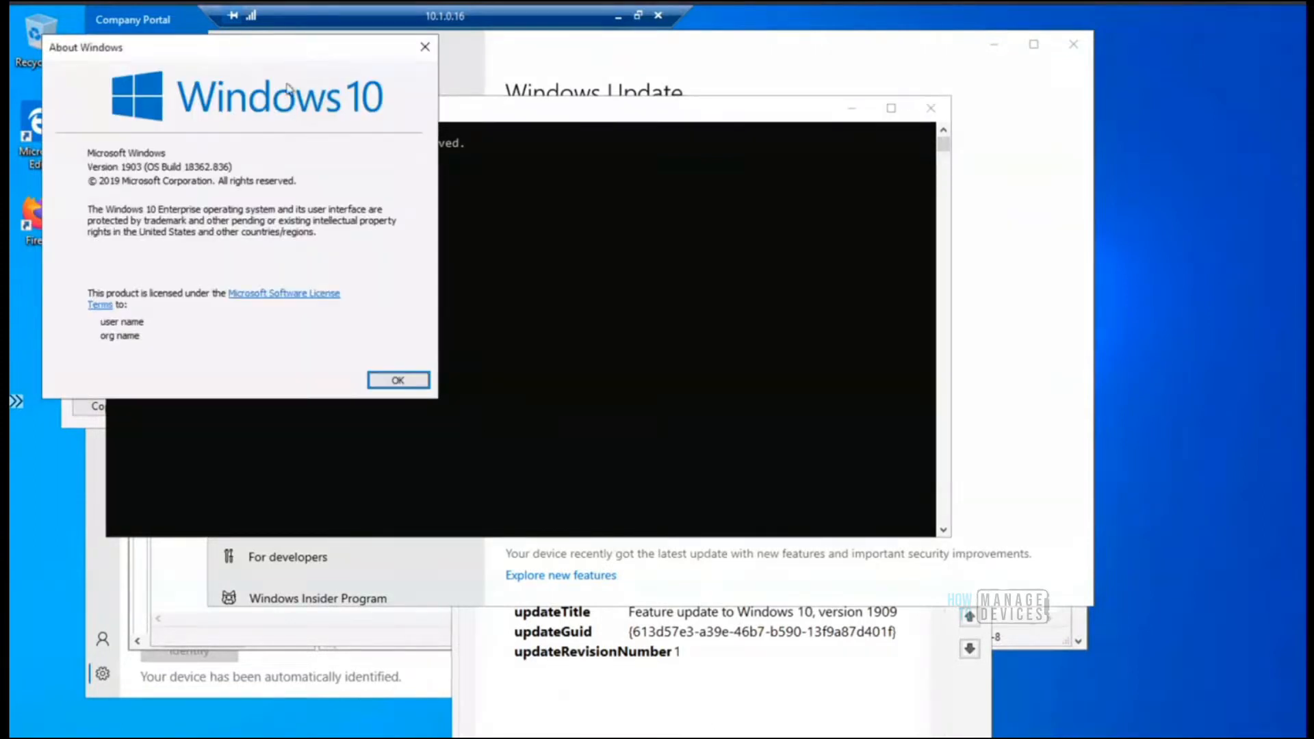
drag(281, 57, 746, 139)
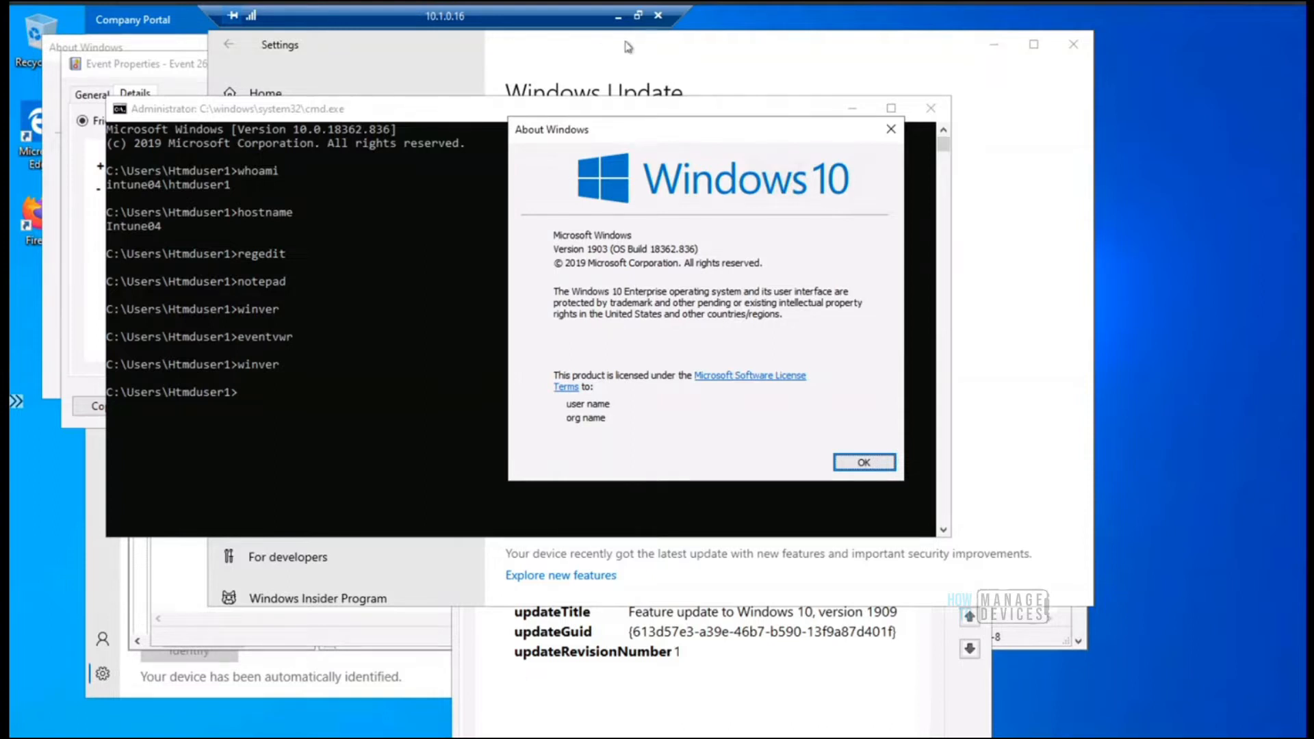
click(637, 15)
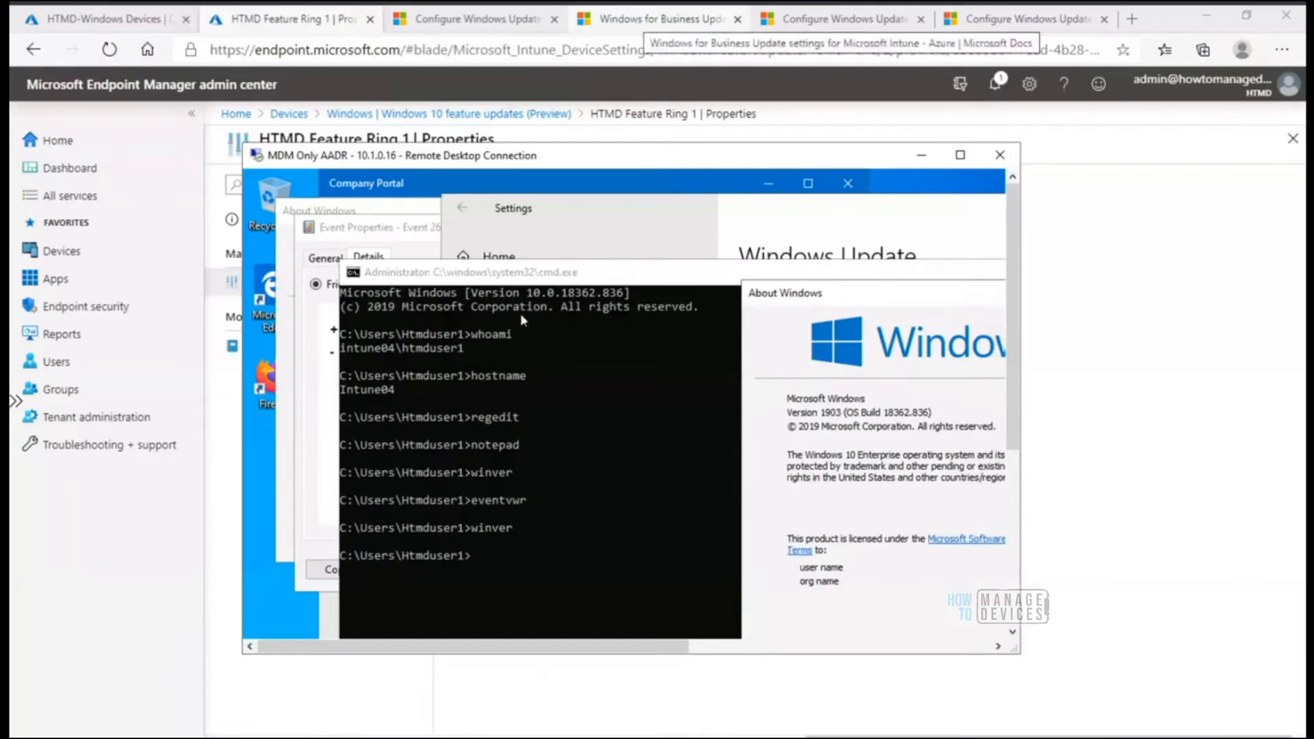
Switch back to Endpoint Manager and review the end user update status of HTMD Feature Ring 1
click(190, 601)
click(301, 348)
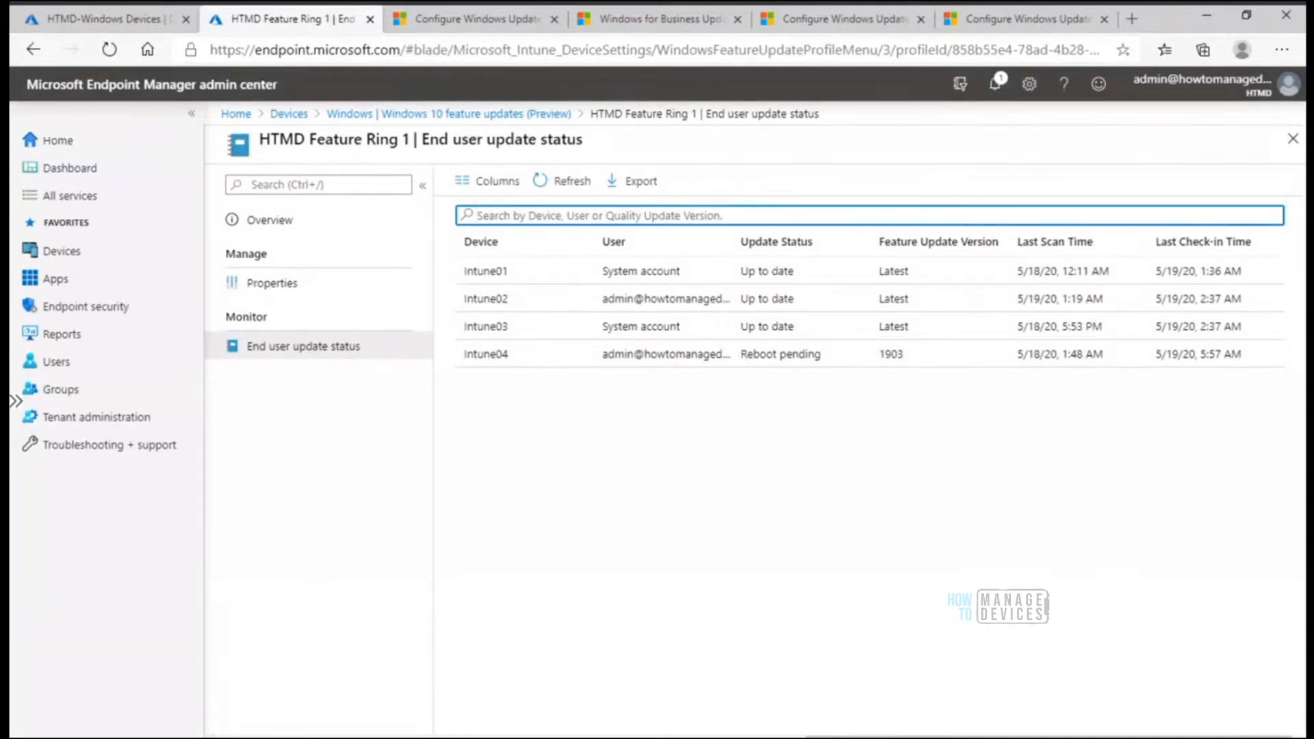
Return to the MDM Only AADR remote session, show it full screen, and bring its Event Viewer window to the front
mouse_move(708, 738)
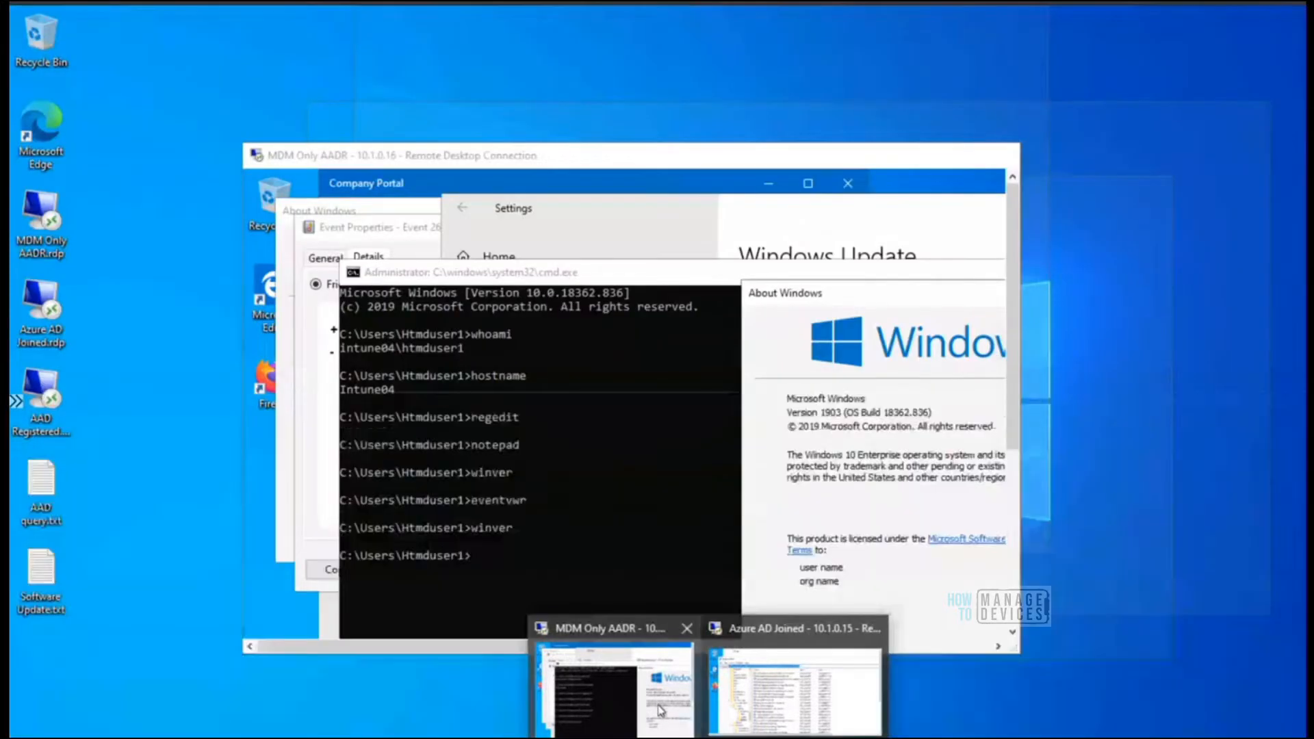
click(661, 710)
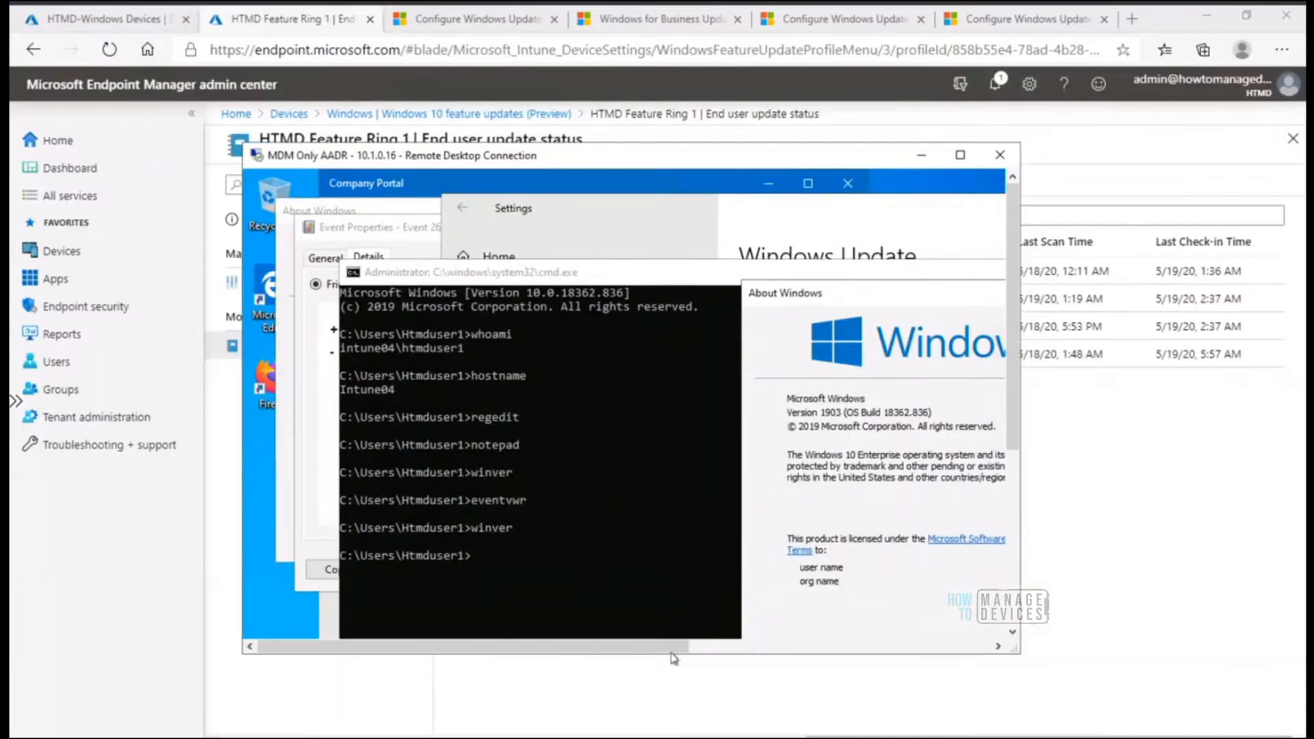
click(961, 155)
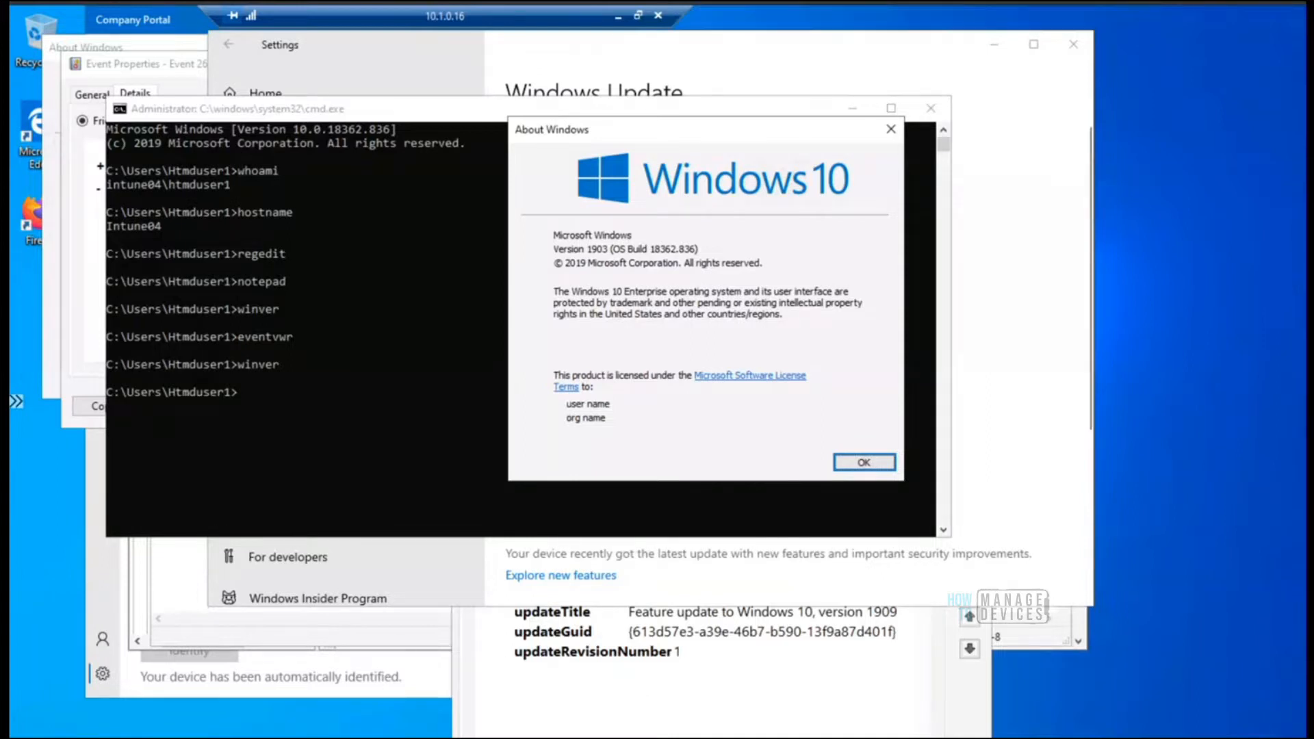
click(836, 738)
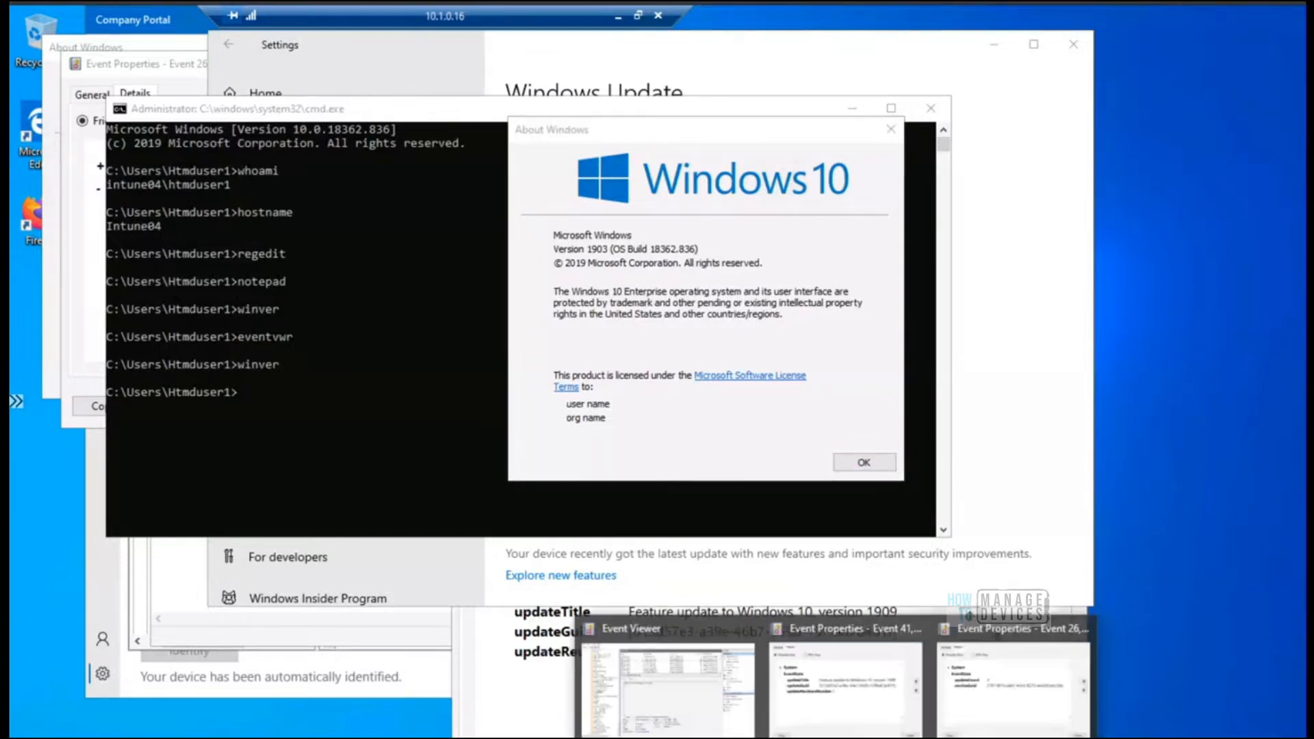
click(666, 699)
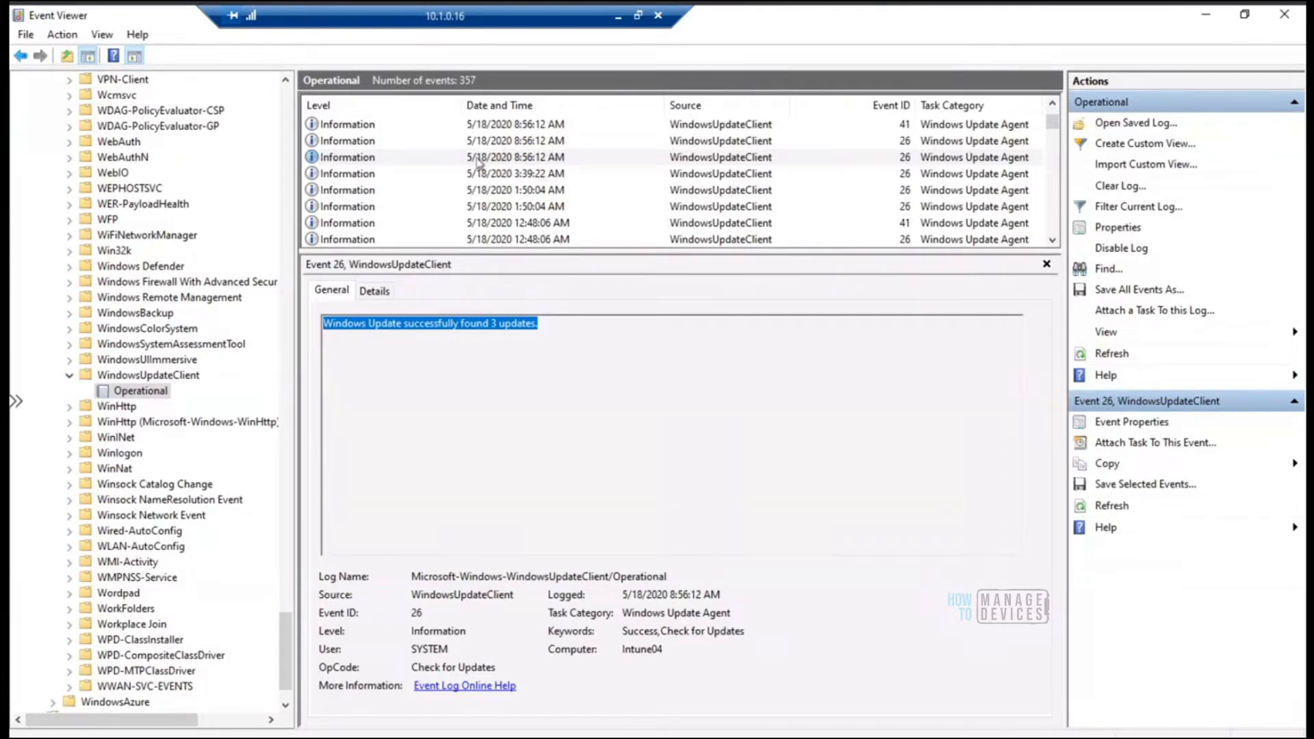
Step through the newest events in the WindowsUpdateClient Operational log, reading the message of each update check and download
click(571, 331)
drag(552, 331, 322, 314)
click(533, 142)
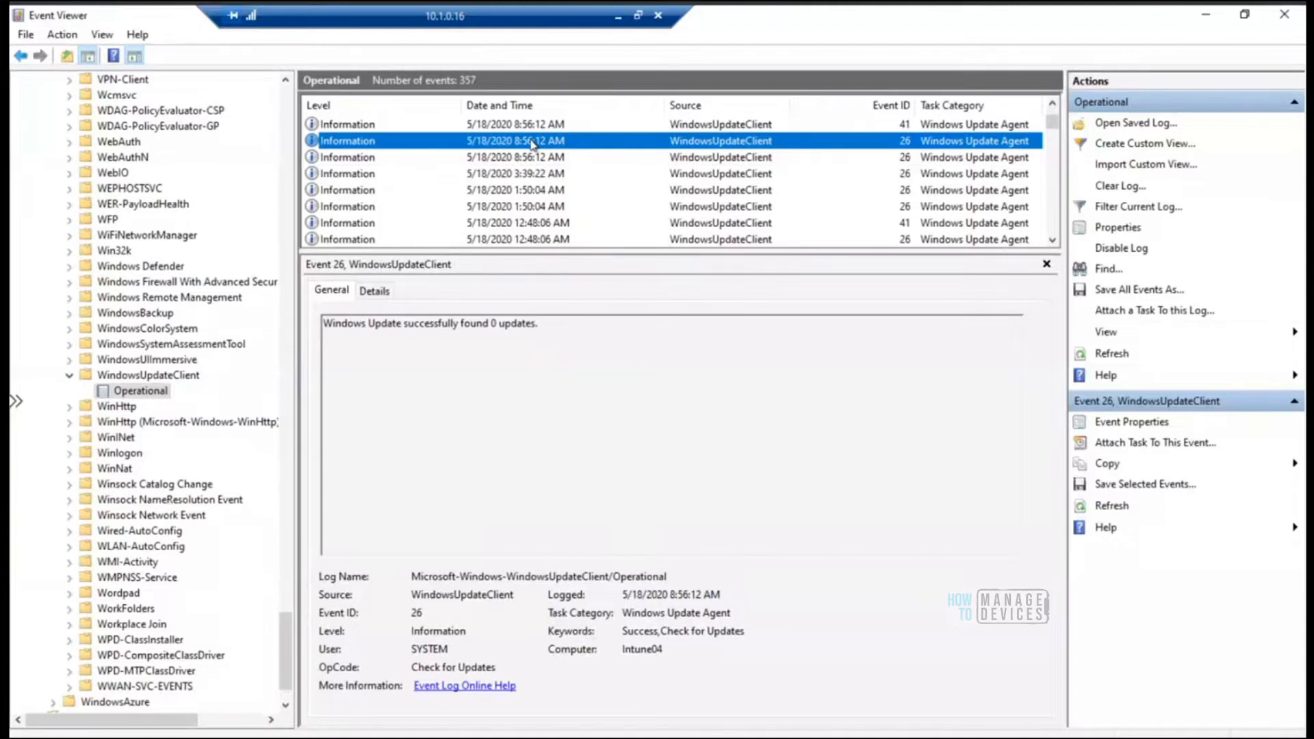
key(Up)
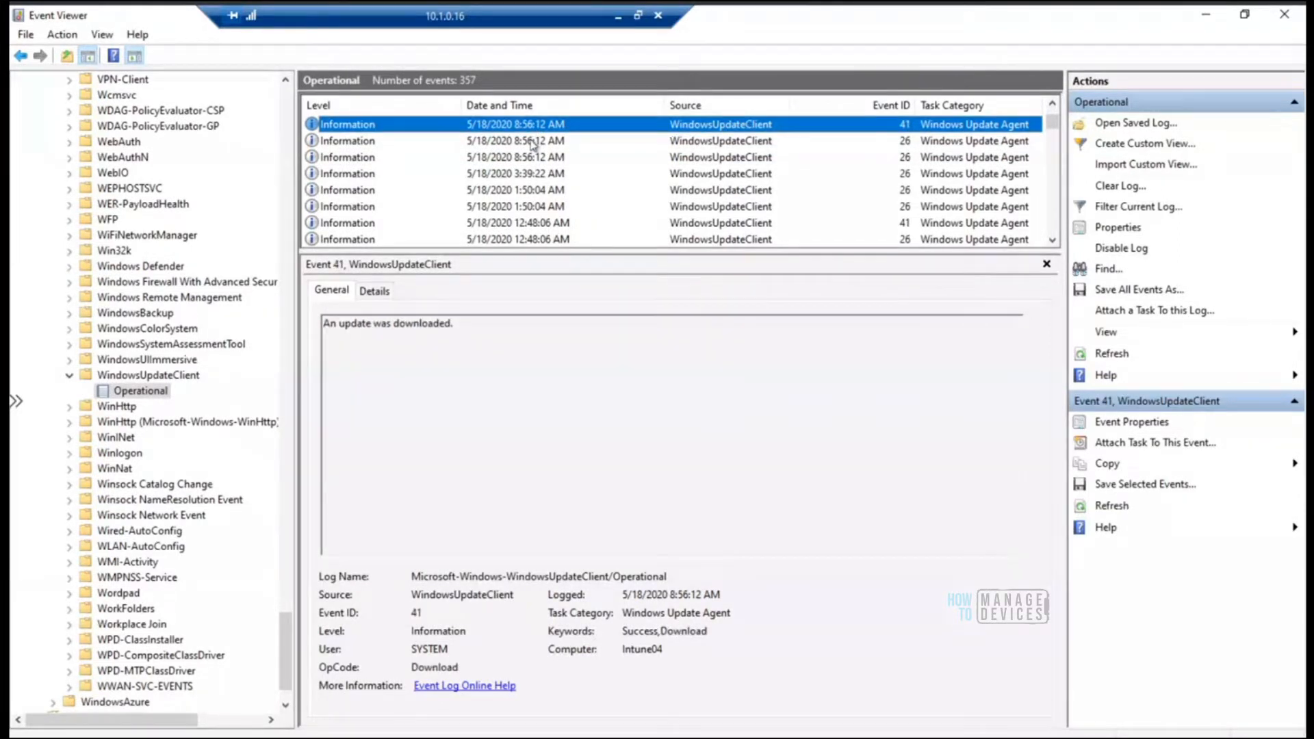
key(Up)
key(Up)
key(Up)
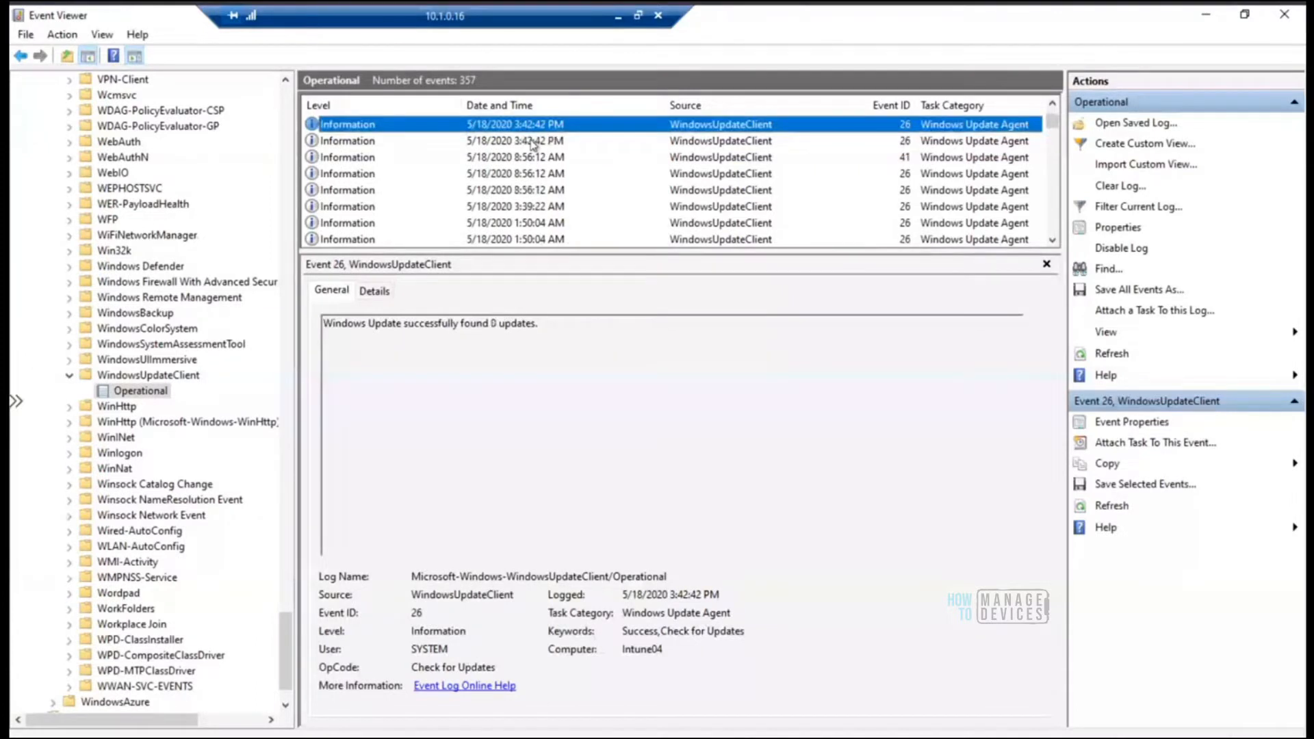
key(Up)
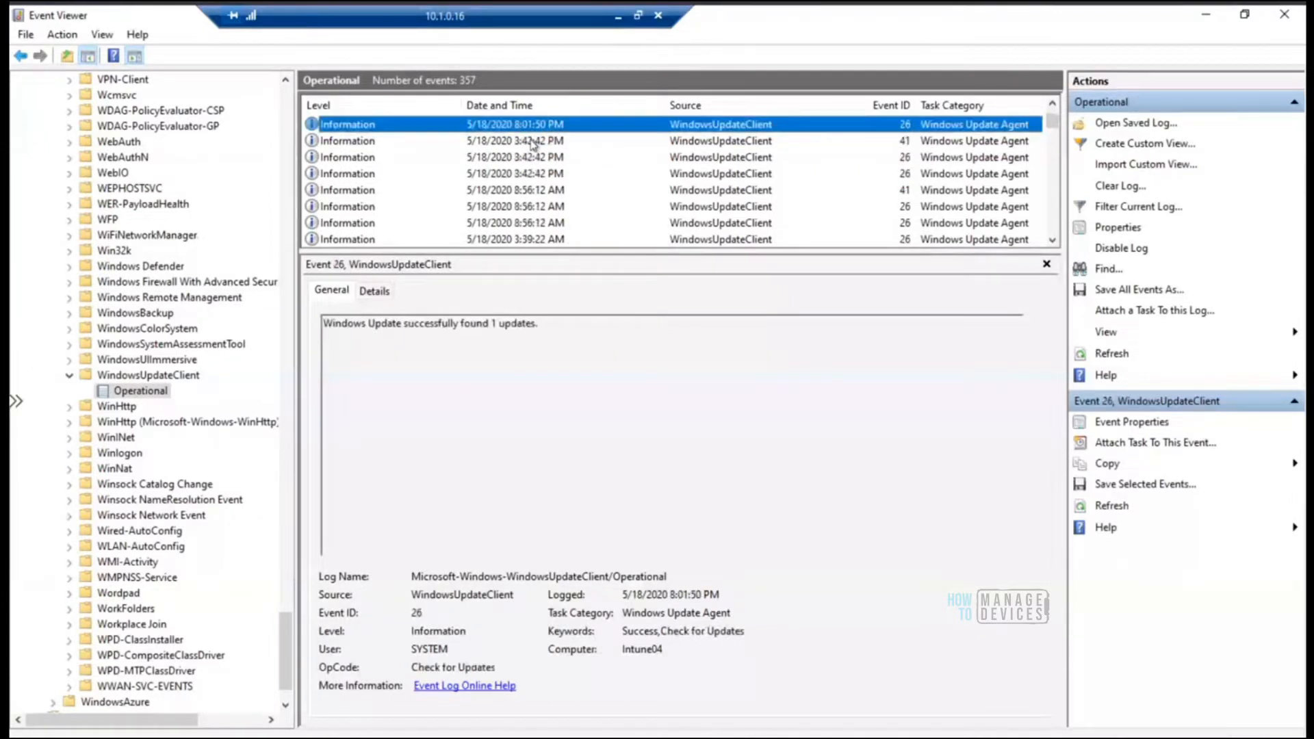
key(Up)
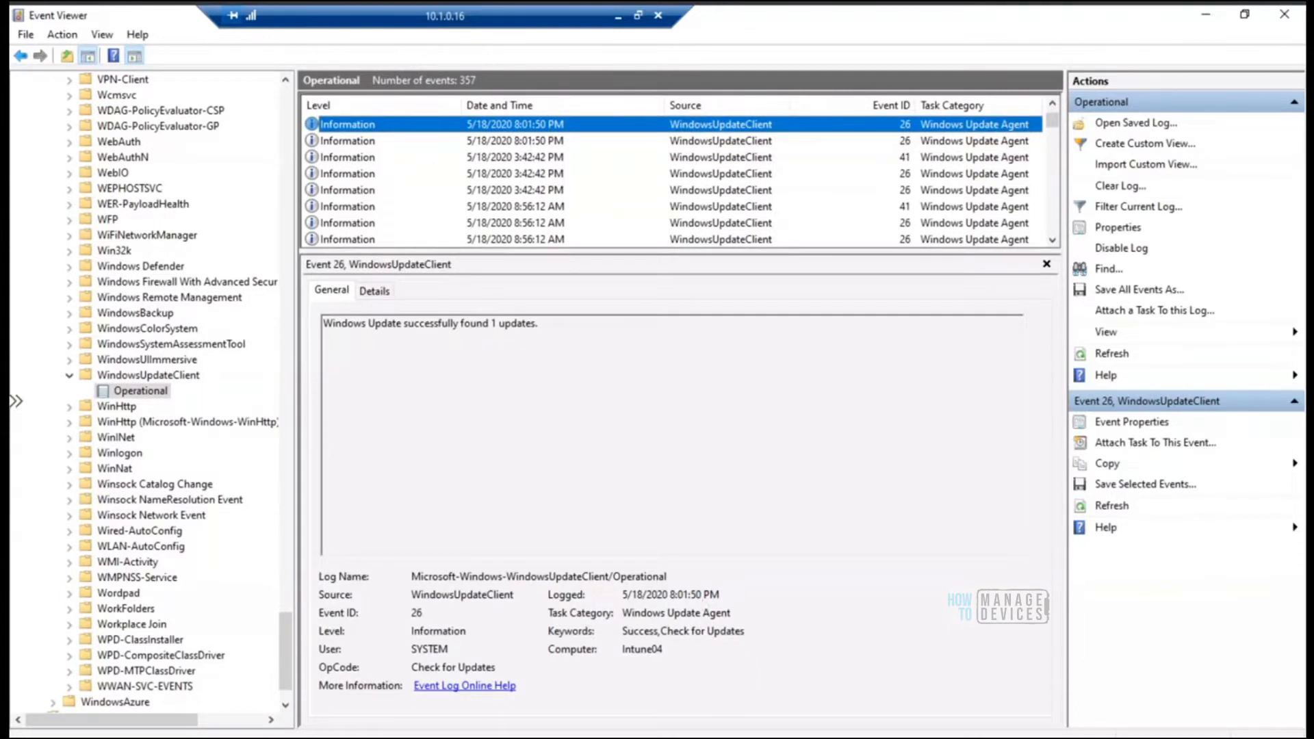
Bring up the Event 26 and Event 41 properties windows and examine Event 41's update title and general message
click(1020, 677)
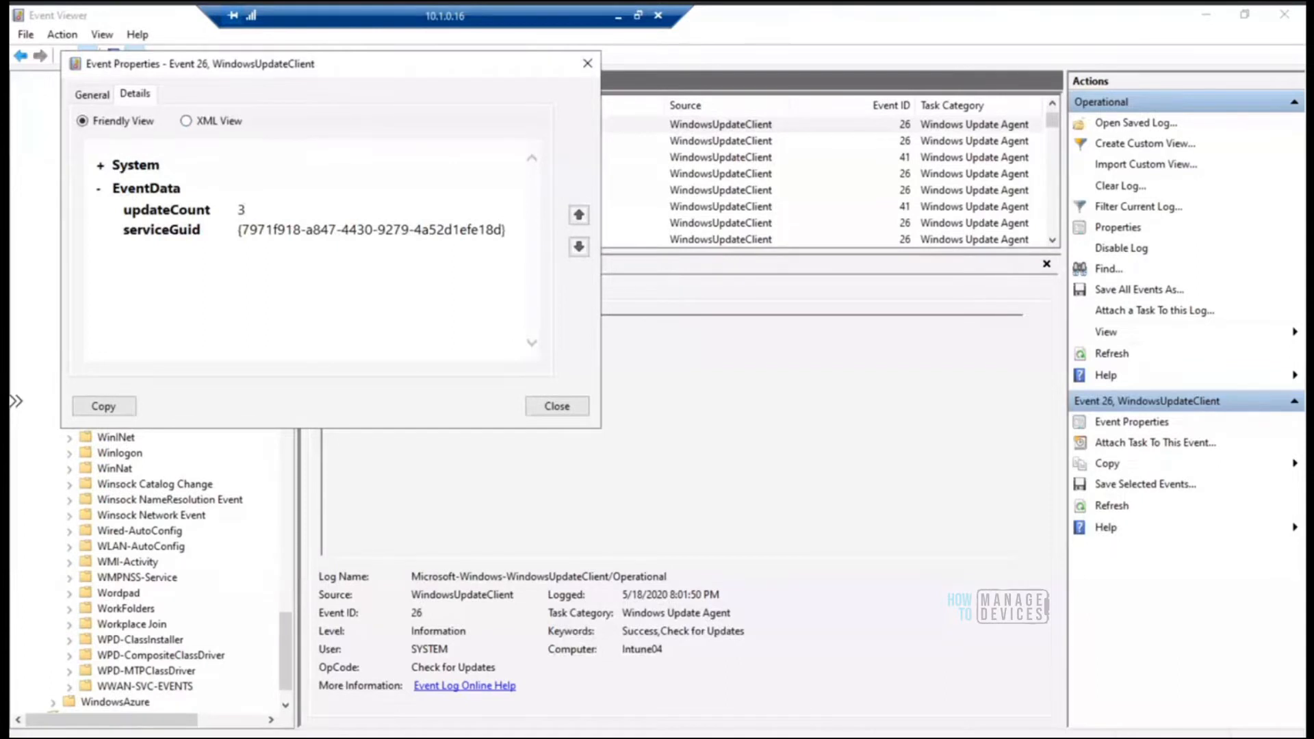
click(836, 738)
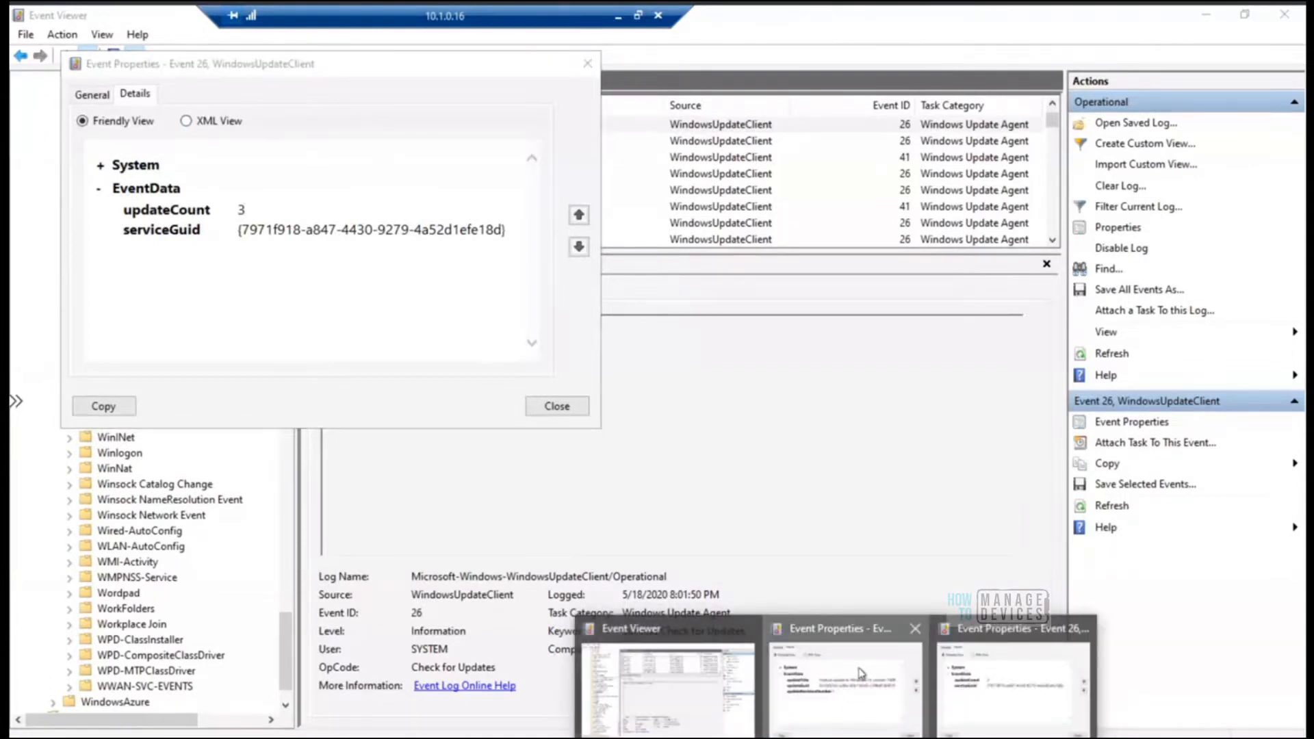
click(861, 673)
drag(614, 468, 368, 61)
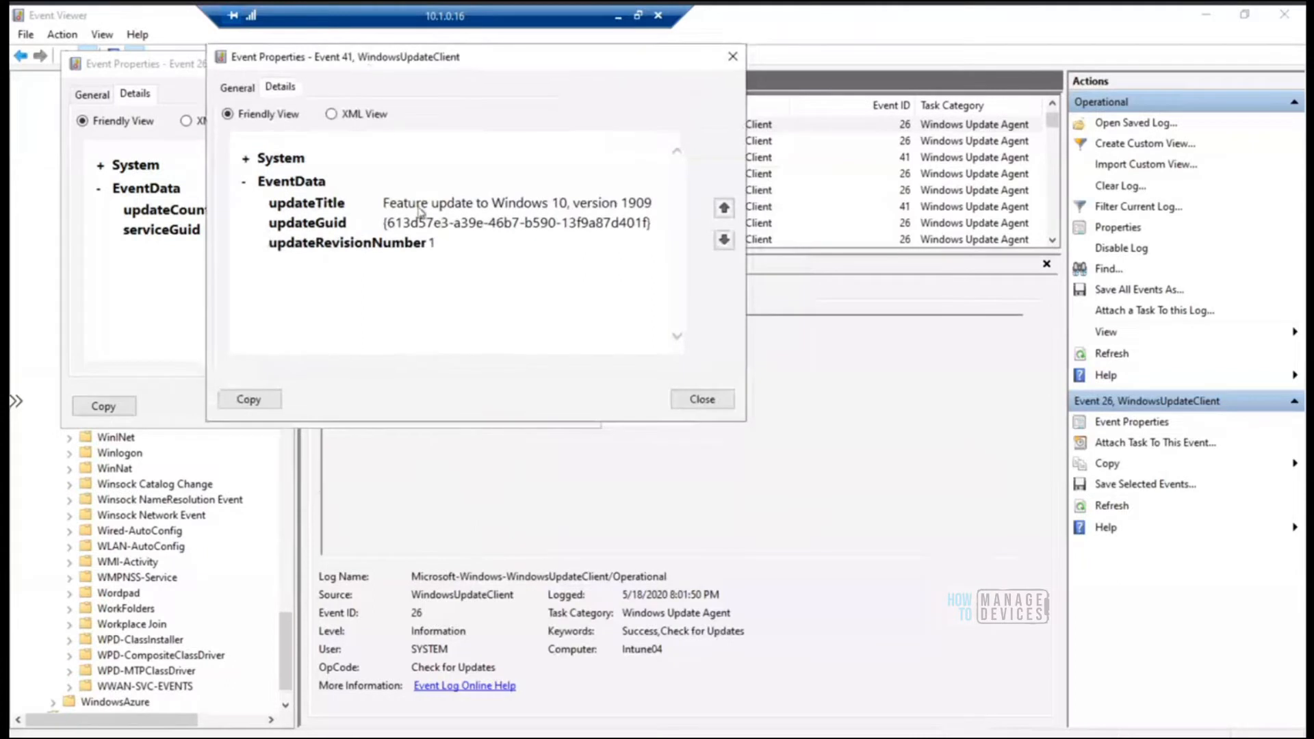
click(239, 88)
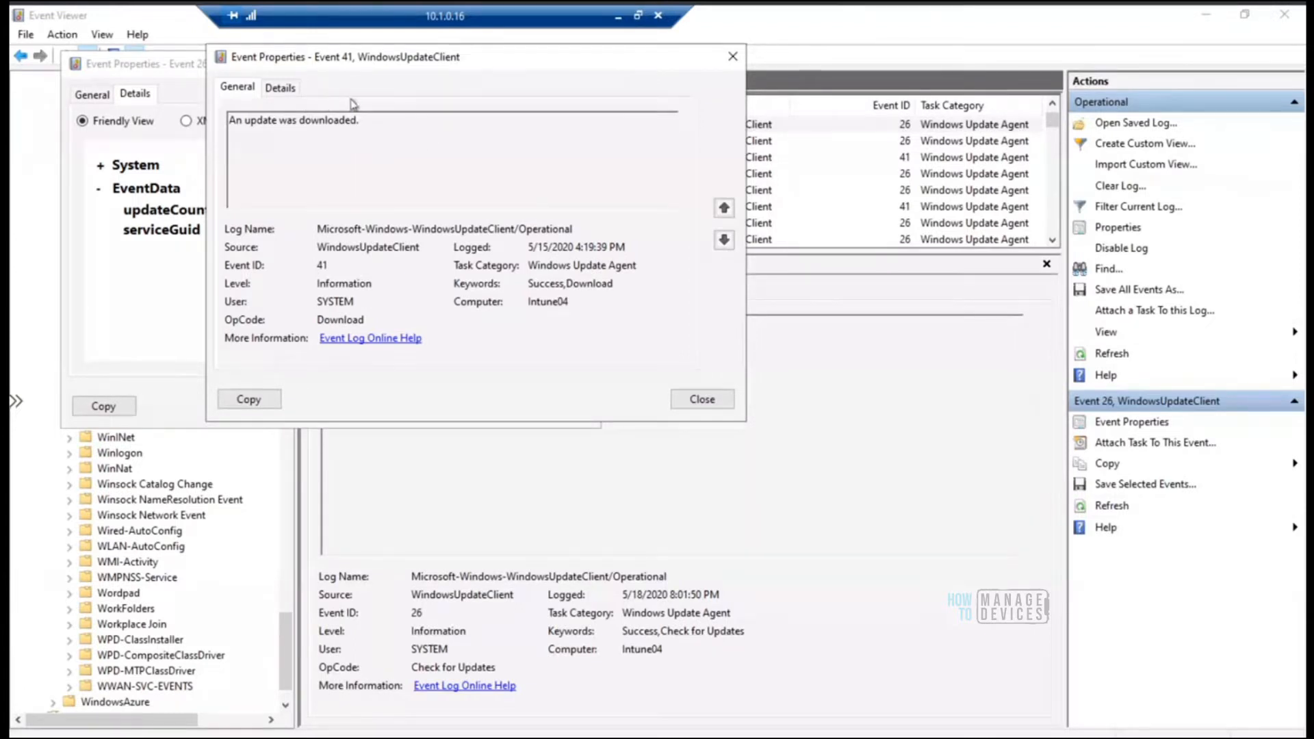
click(280, 88)
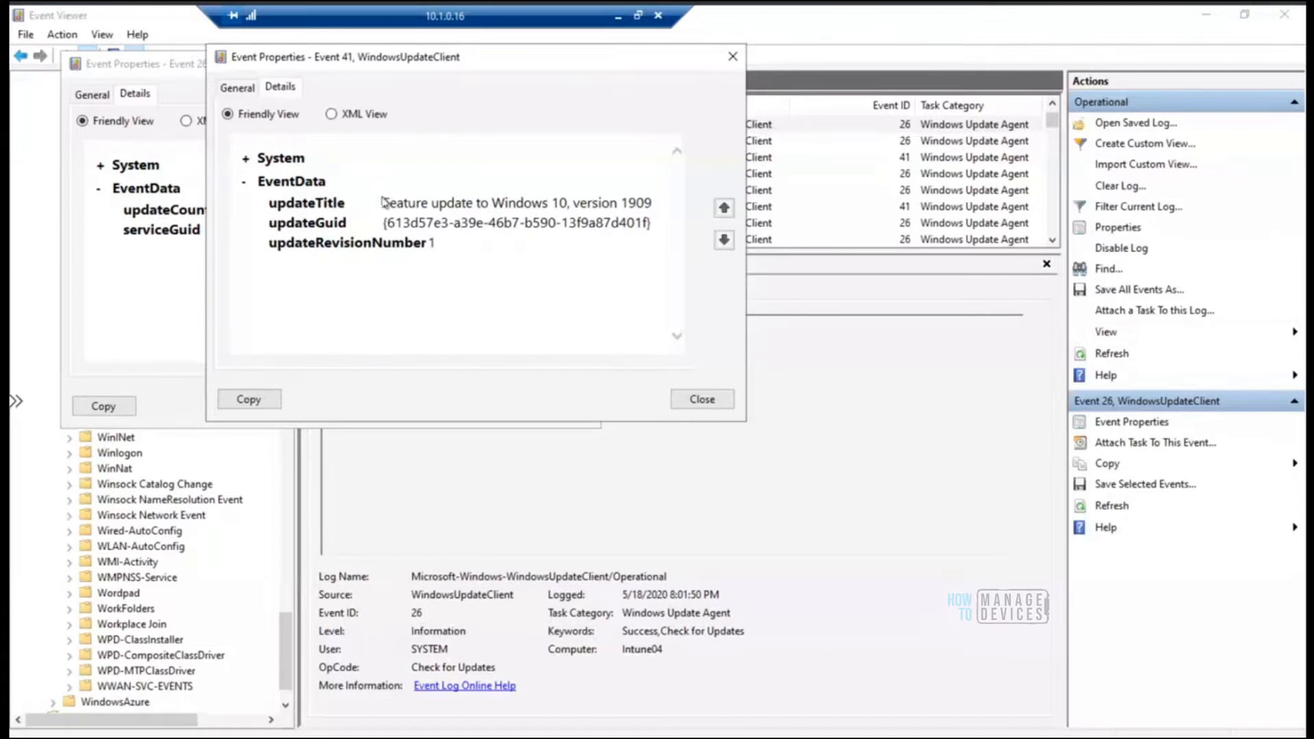
drag(382, 202, 662, 203)
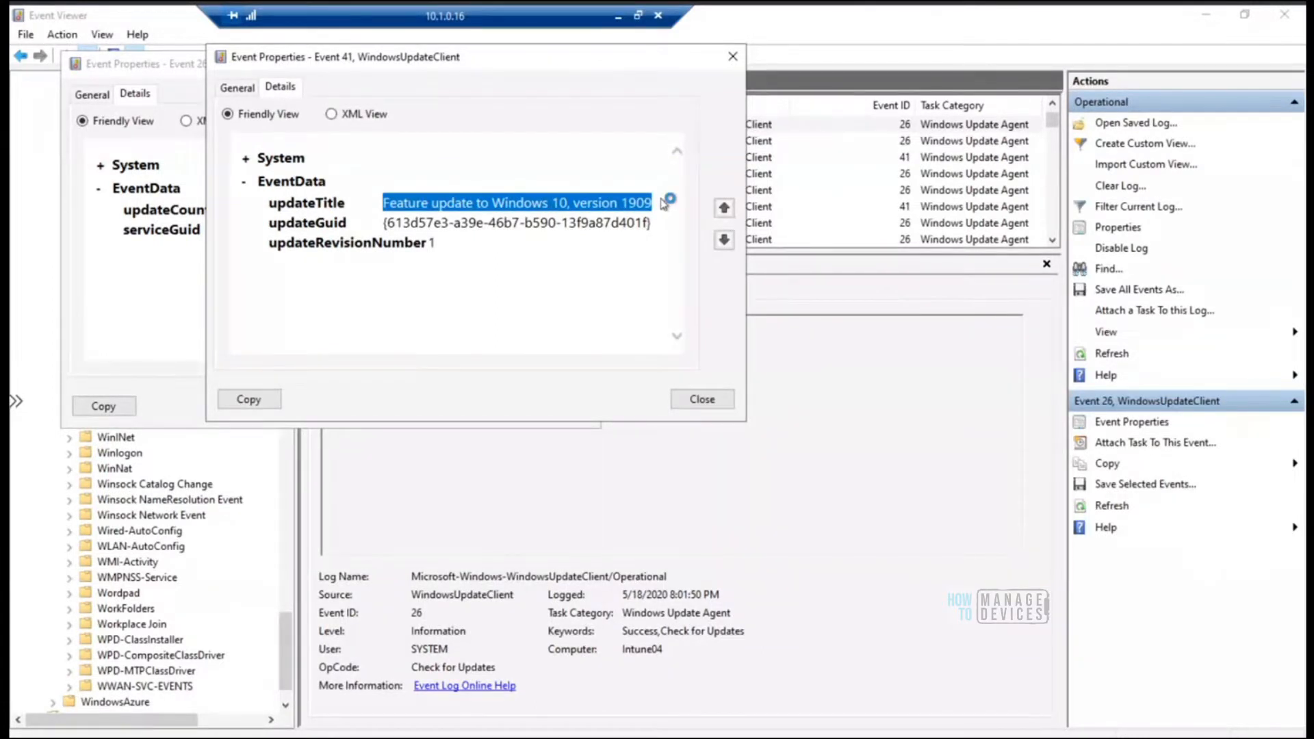
click(237, 88)
drag(311, 124, 218, 129)
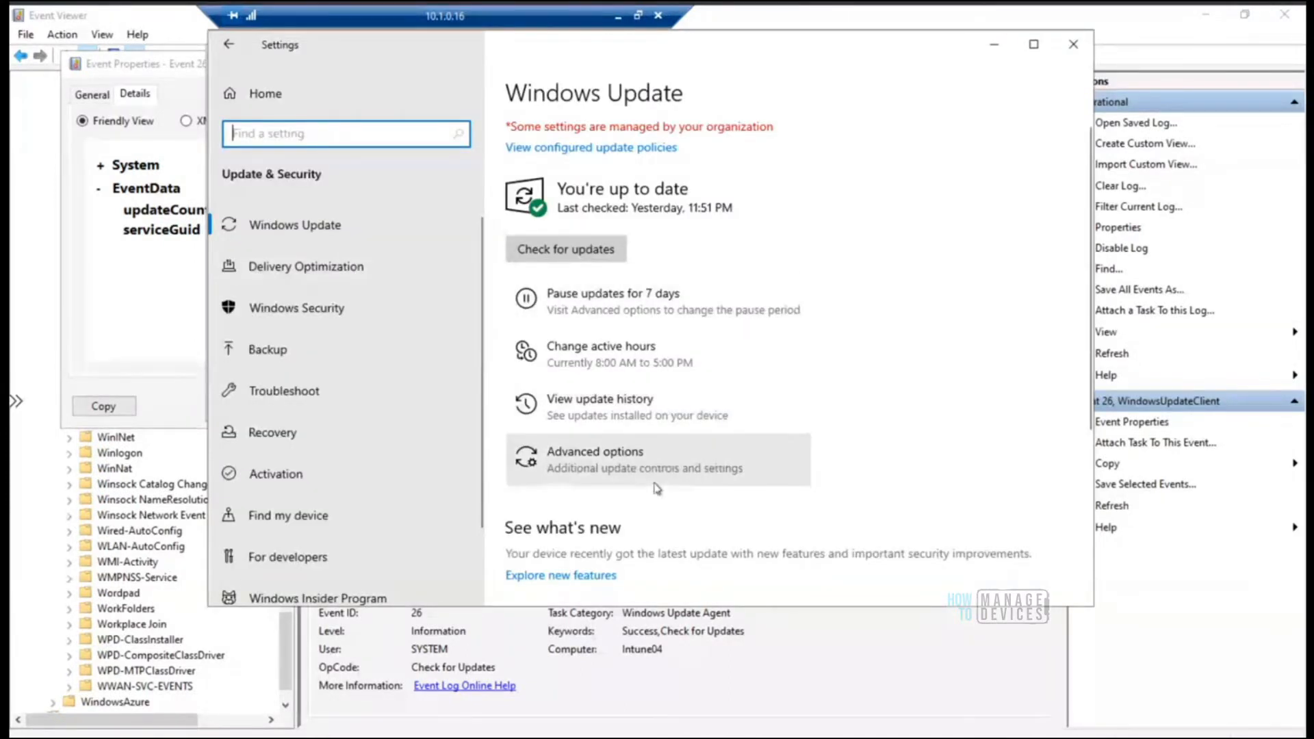
From the Windows Update page in Settings, view the configured update policies, then return to that page
click(627, 152)
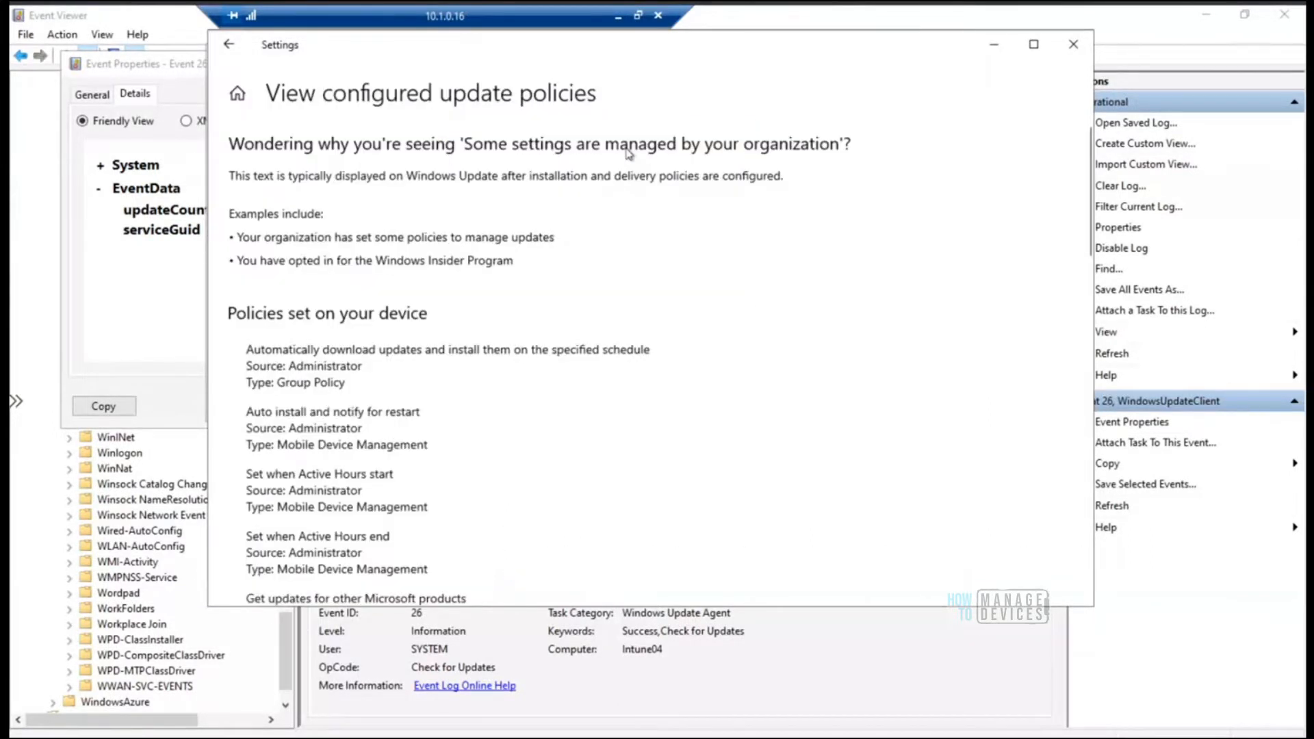
click(231, 47)
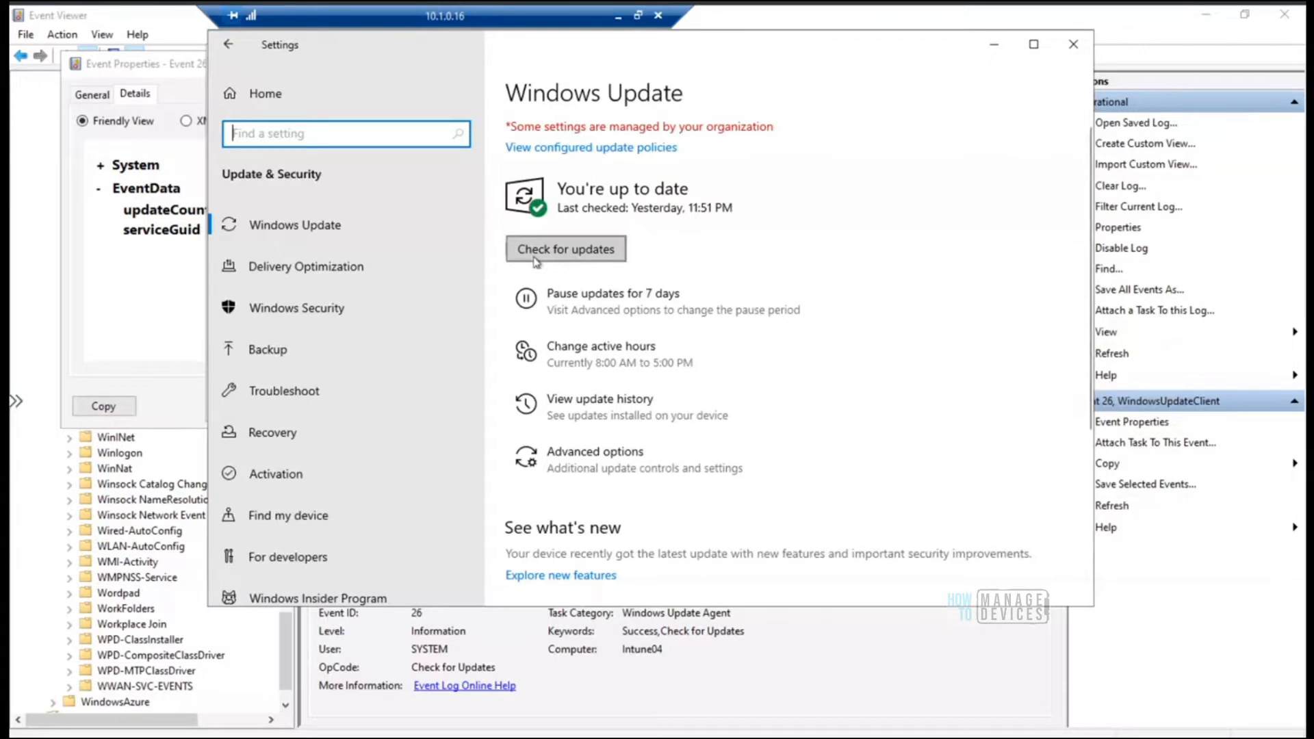
Try to set the active hours start time to 9:00 AM and save it
click(639, 365)
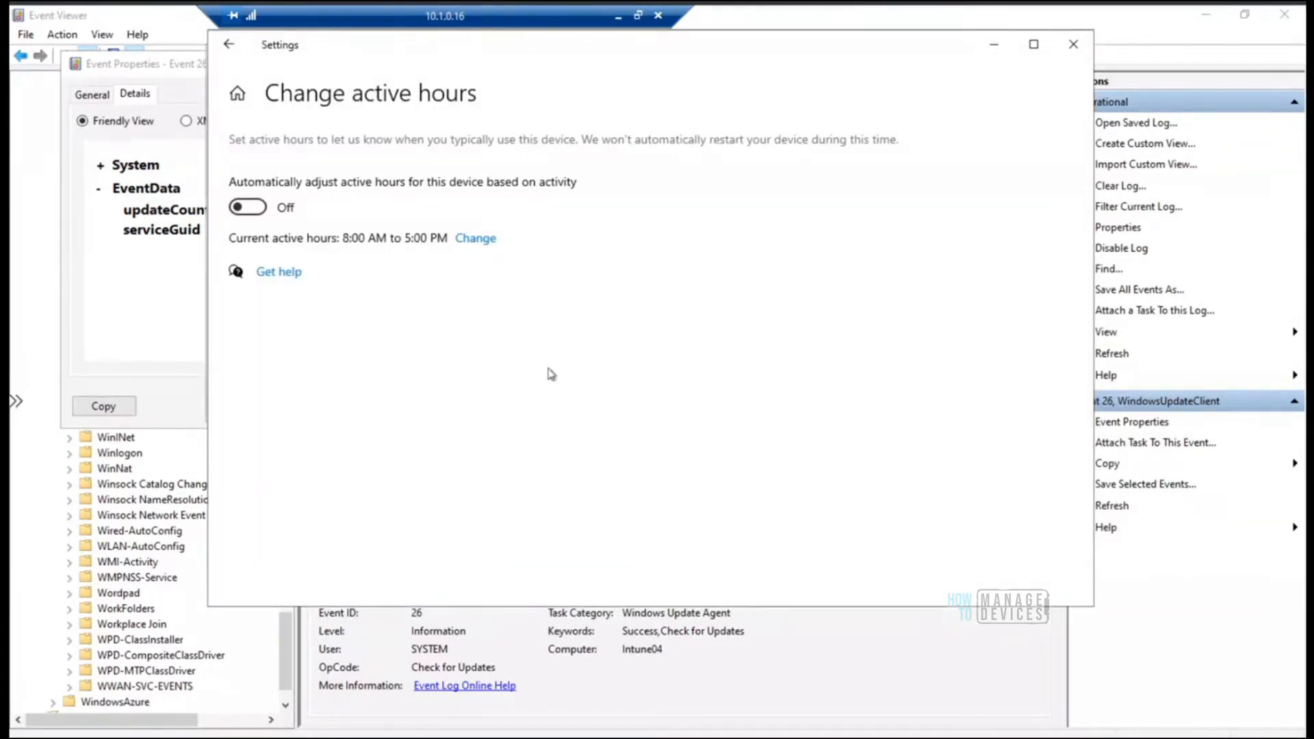
click(482, 241)
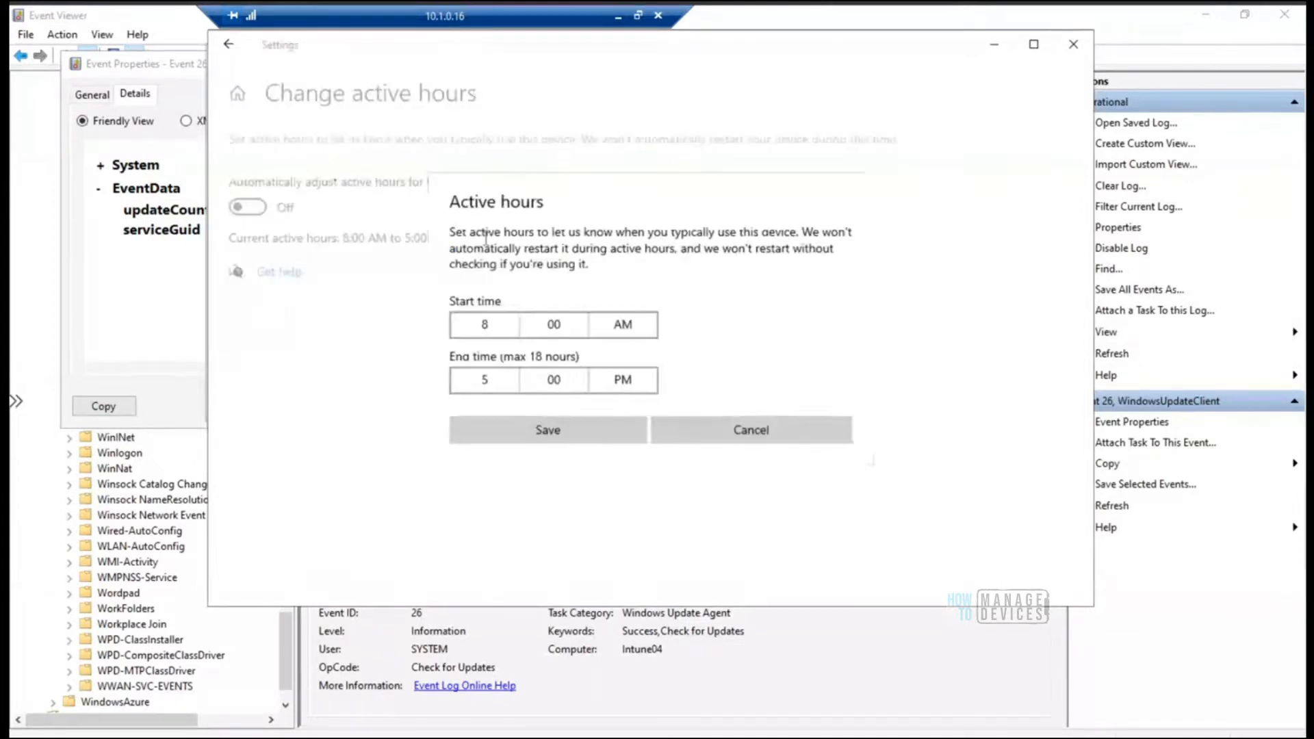
click(488, 327)
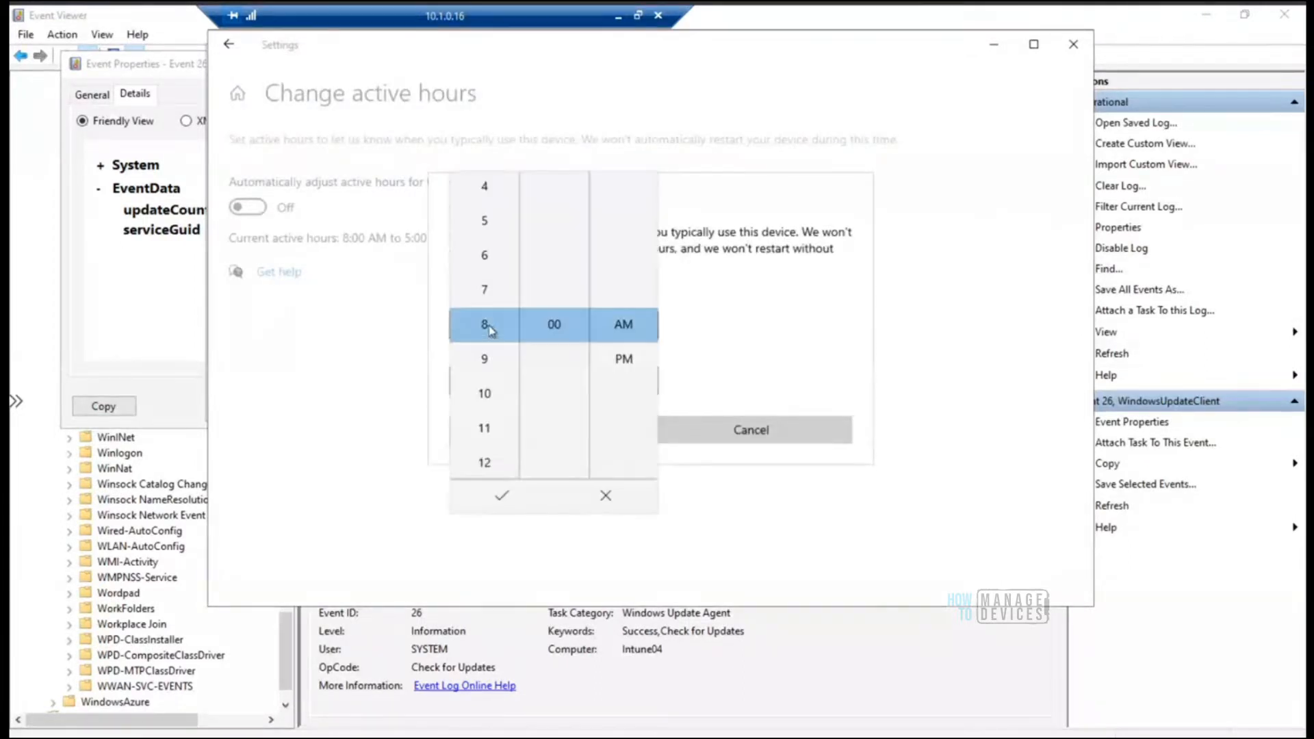
click(493, 361)
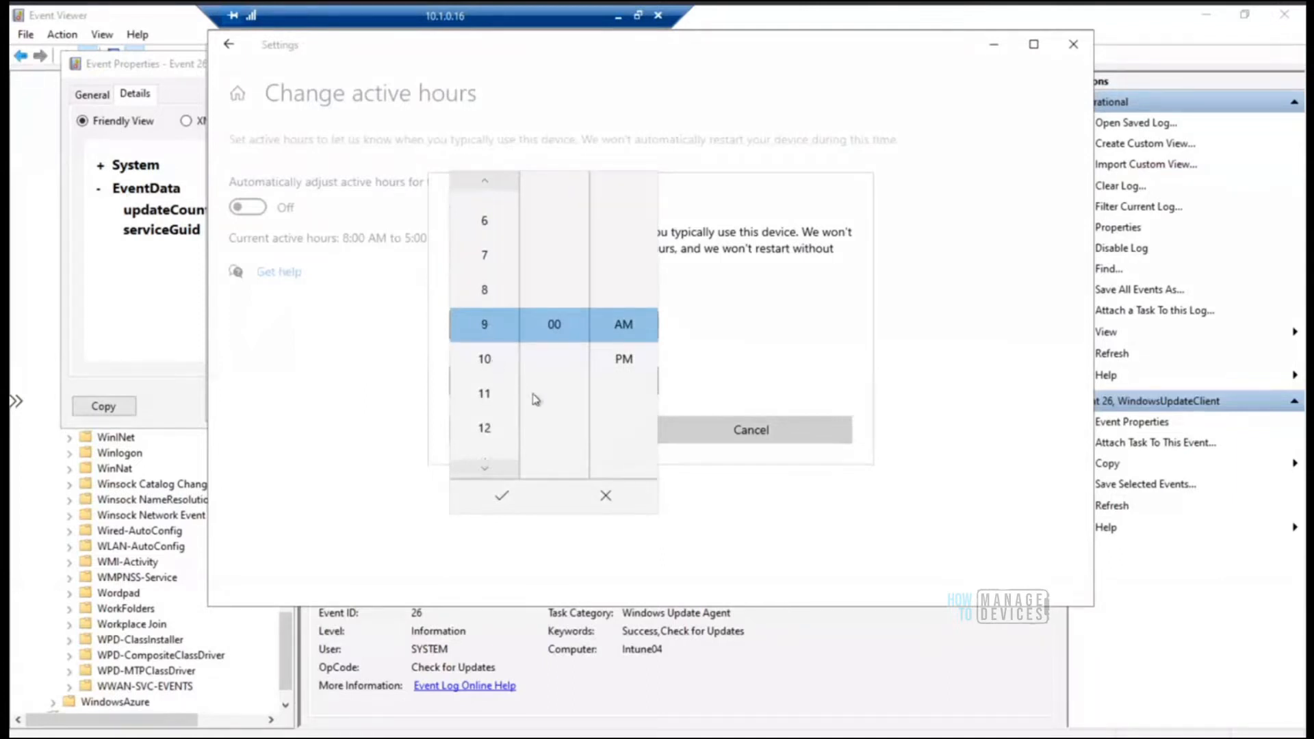
click(503, 505)
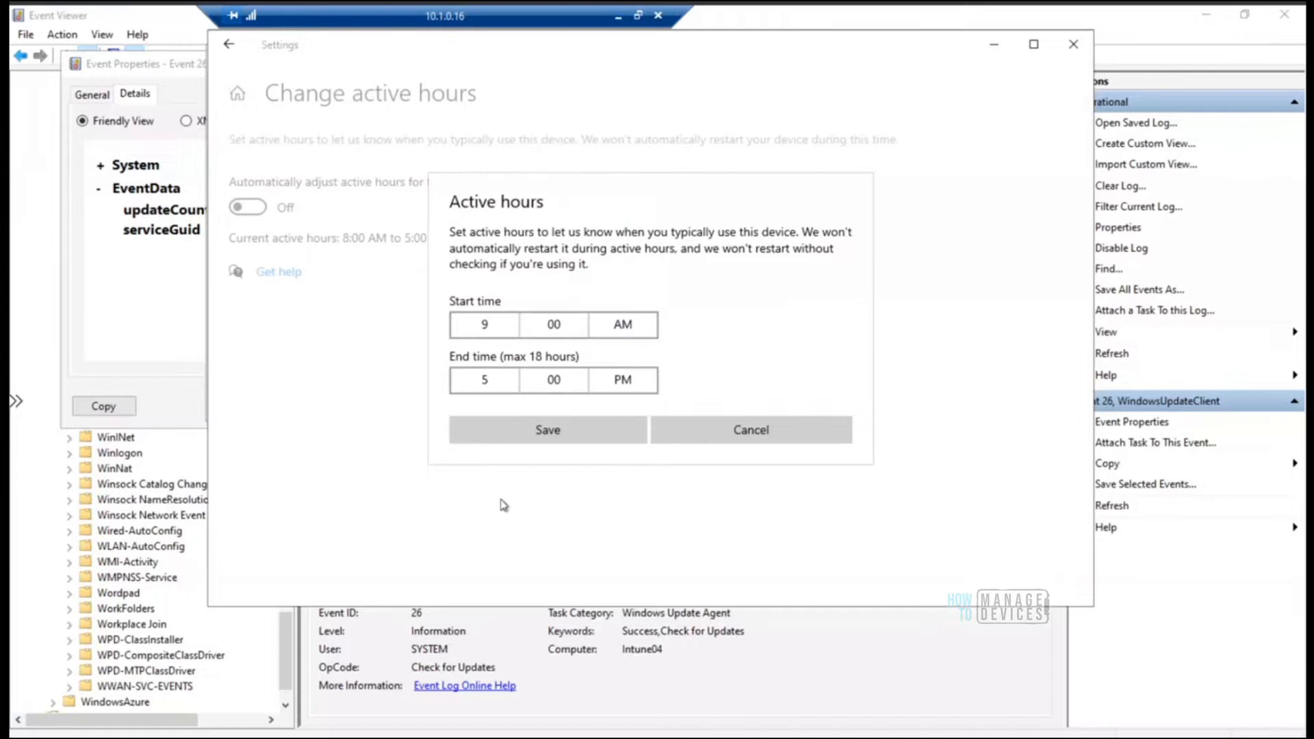
click(541, 431)
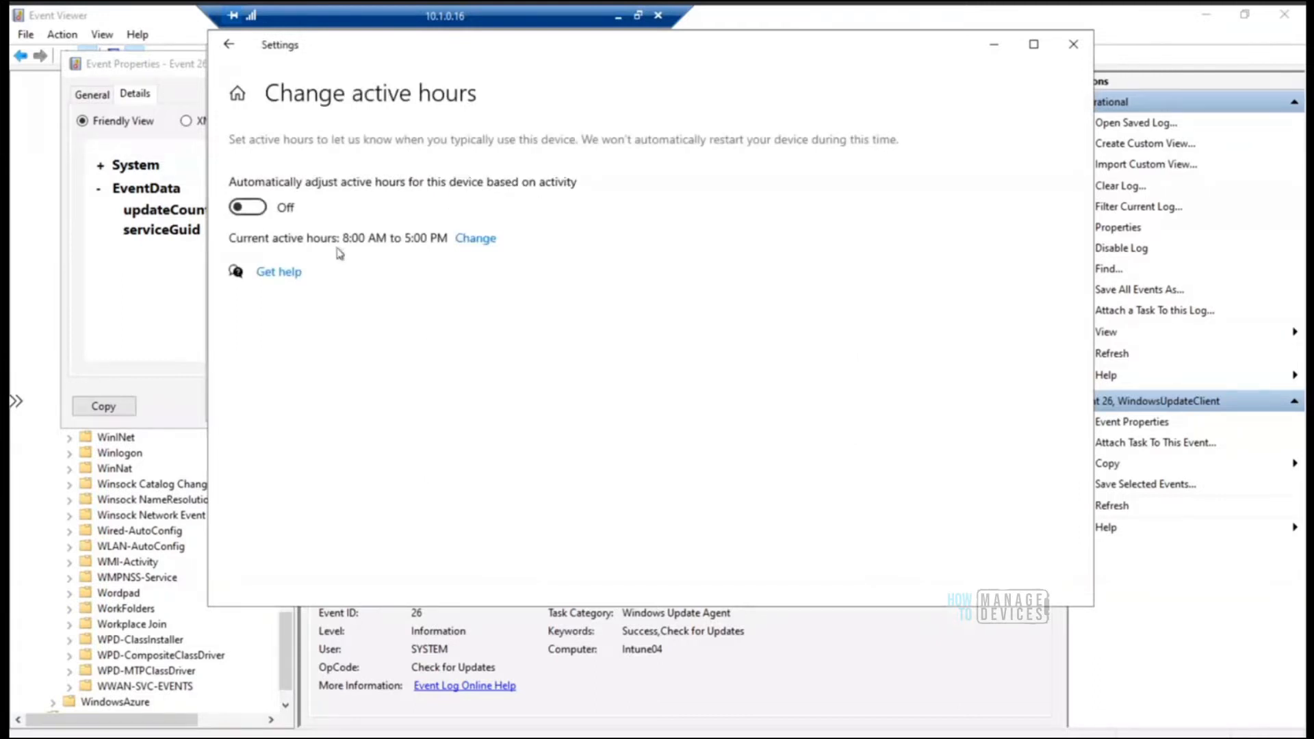
Try to save an active hours end time of 7:00 PM, then return to the Windows Update page
click(482, 239)
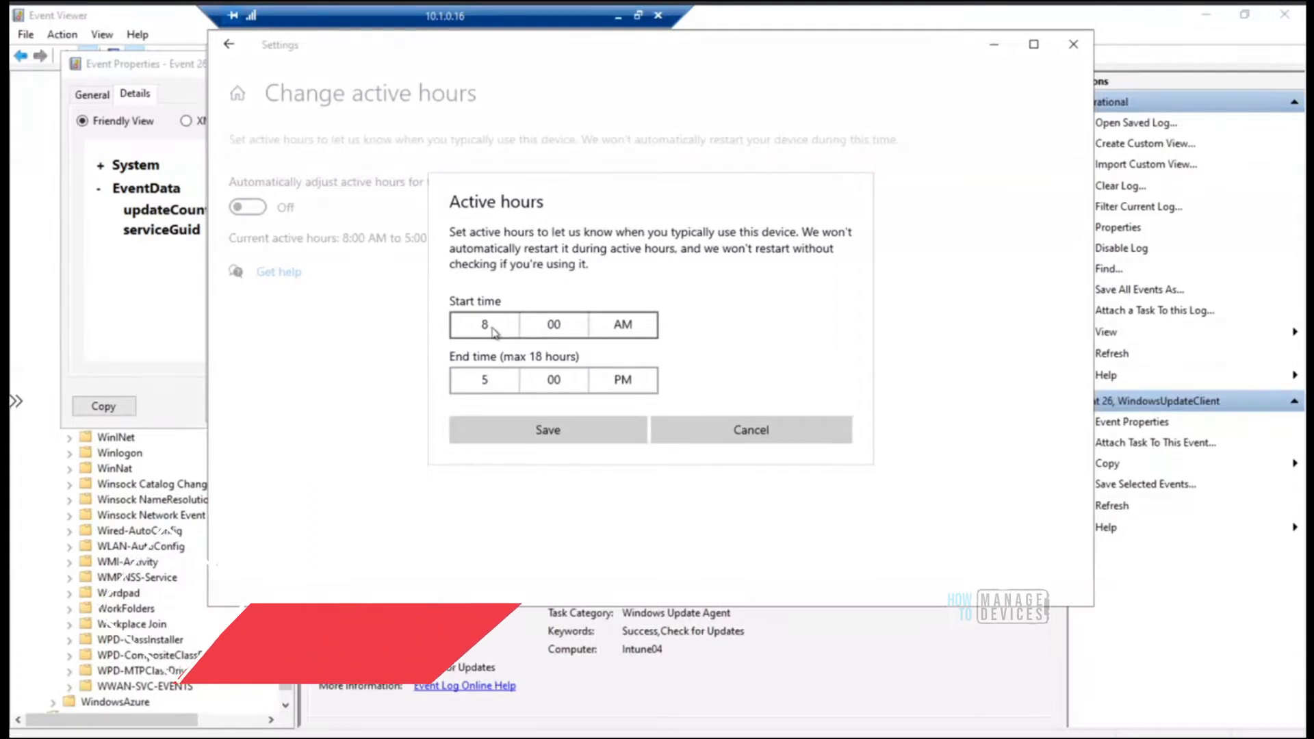
click(503, 385)
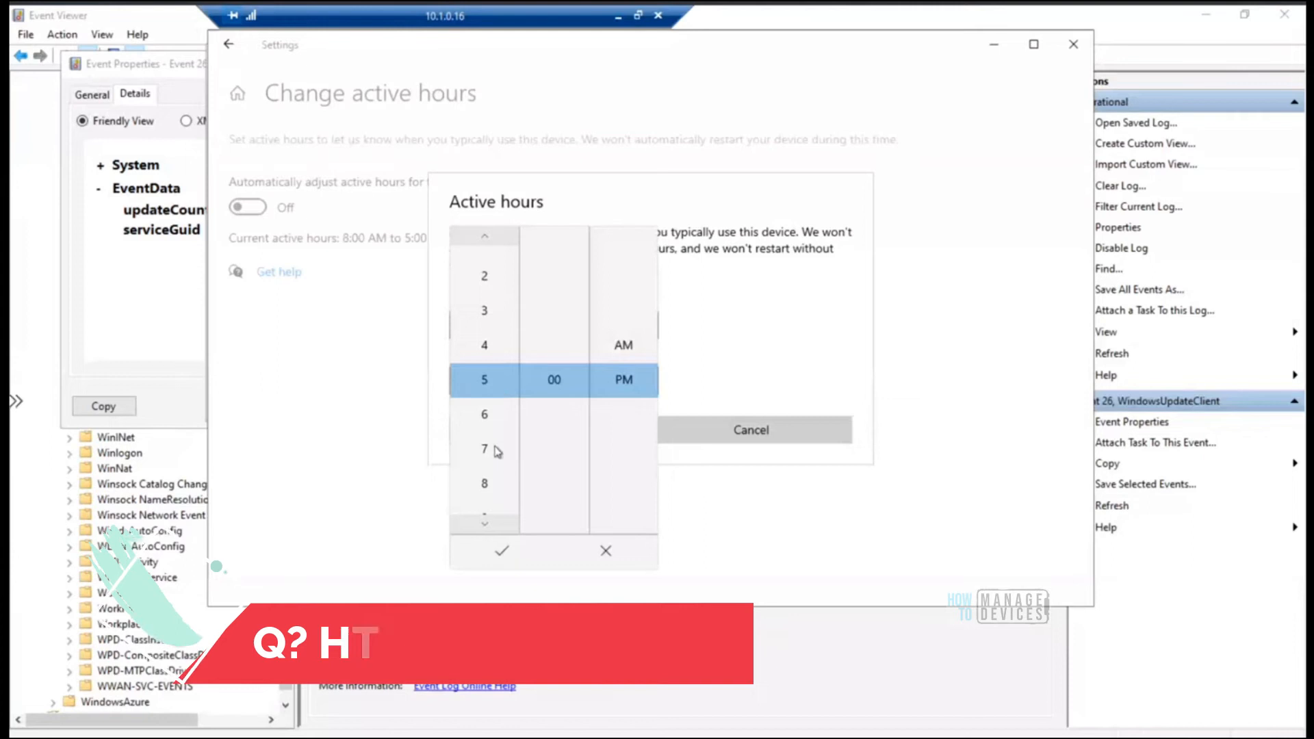
click(490, 450)
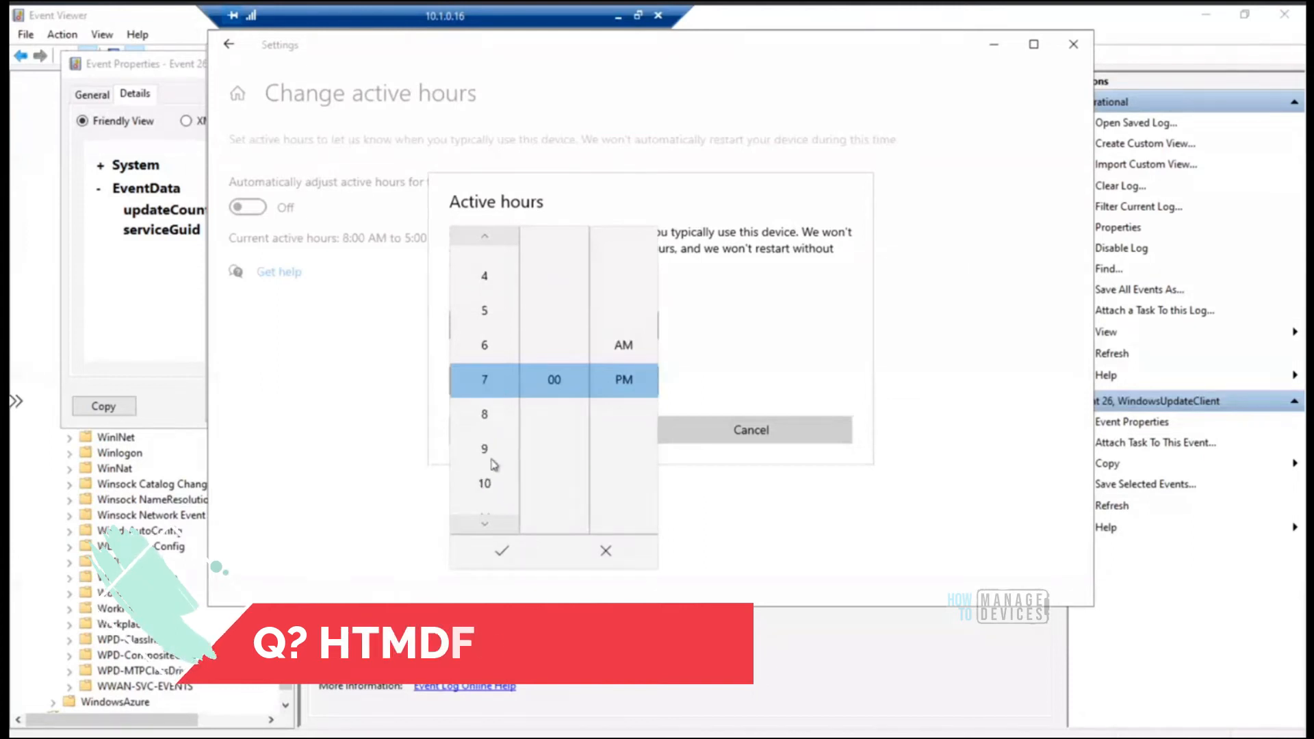
click(502, 550)
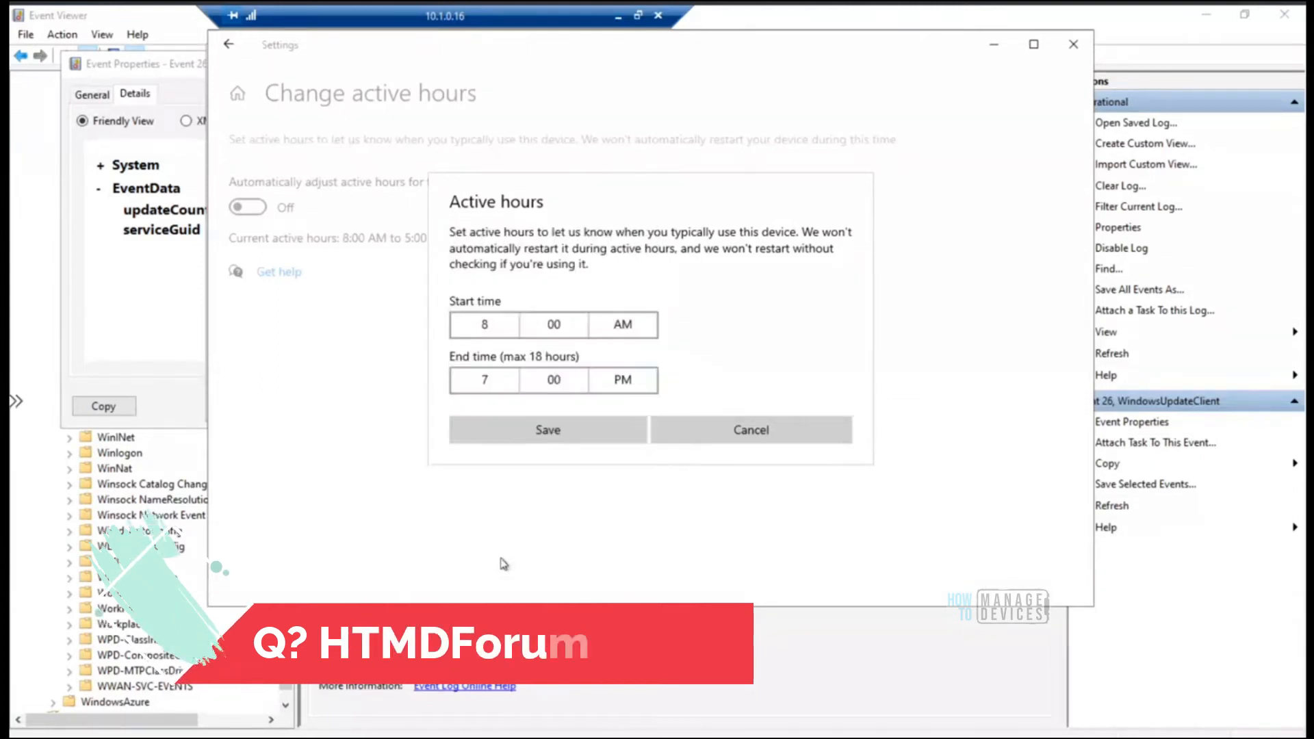
click(551, 432)
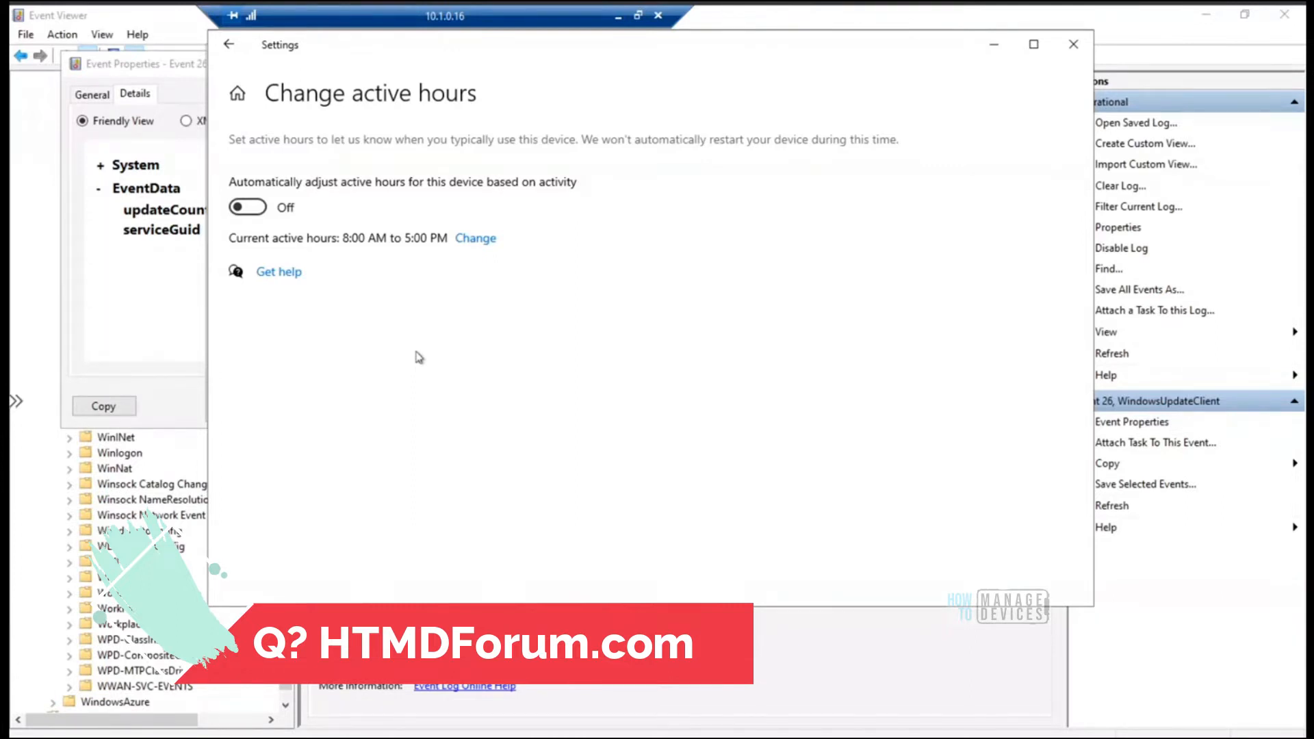
click(230, 49)
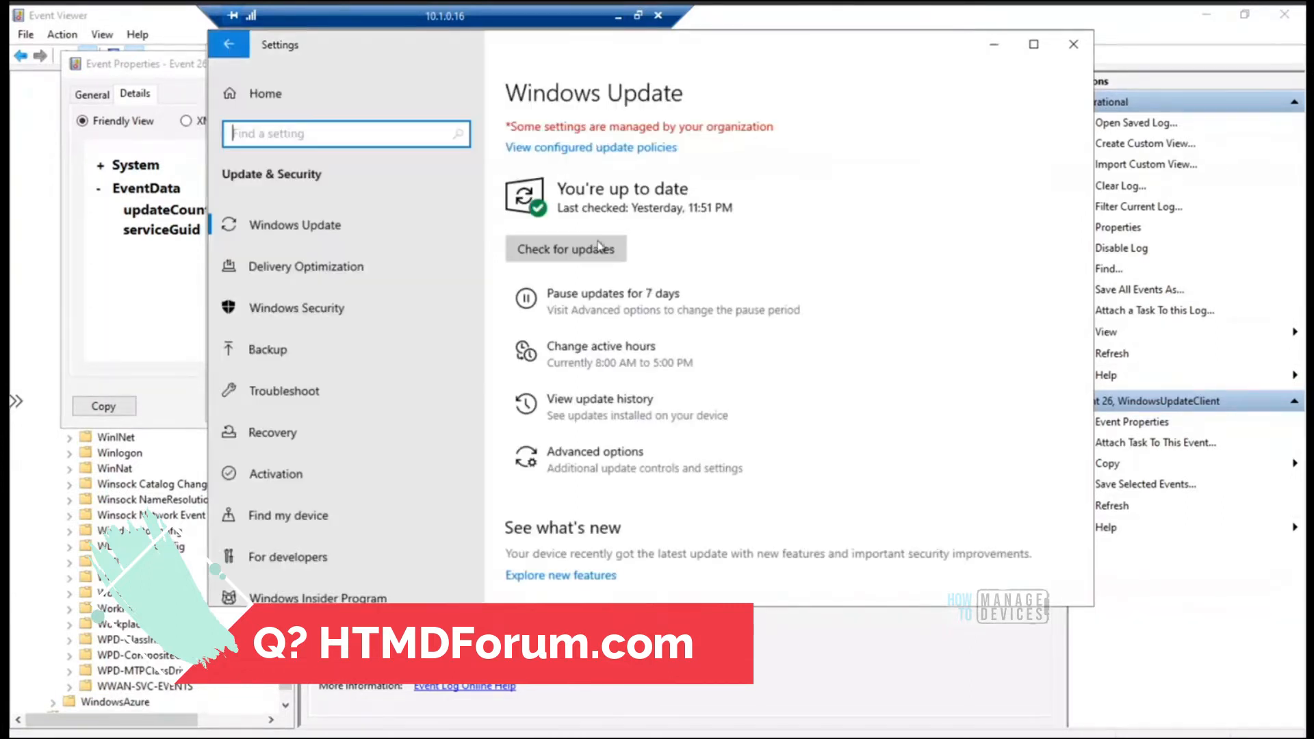
Minimize Settings and close the Event 41 and Event 26 properties windows
click(996, 50)
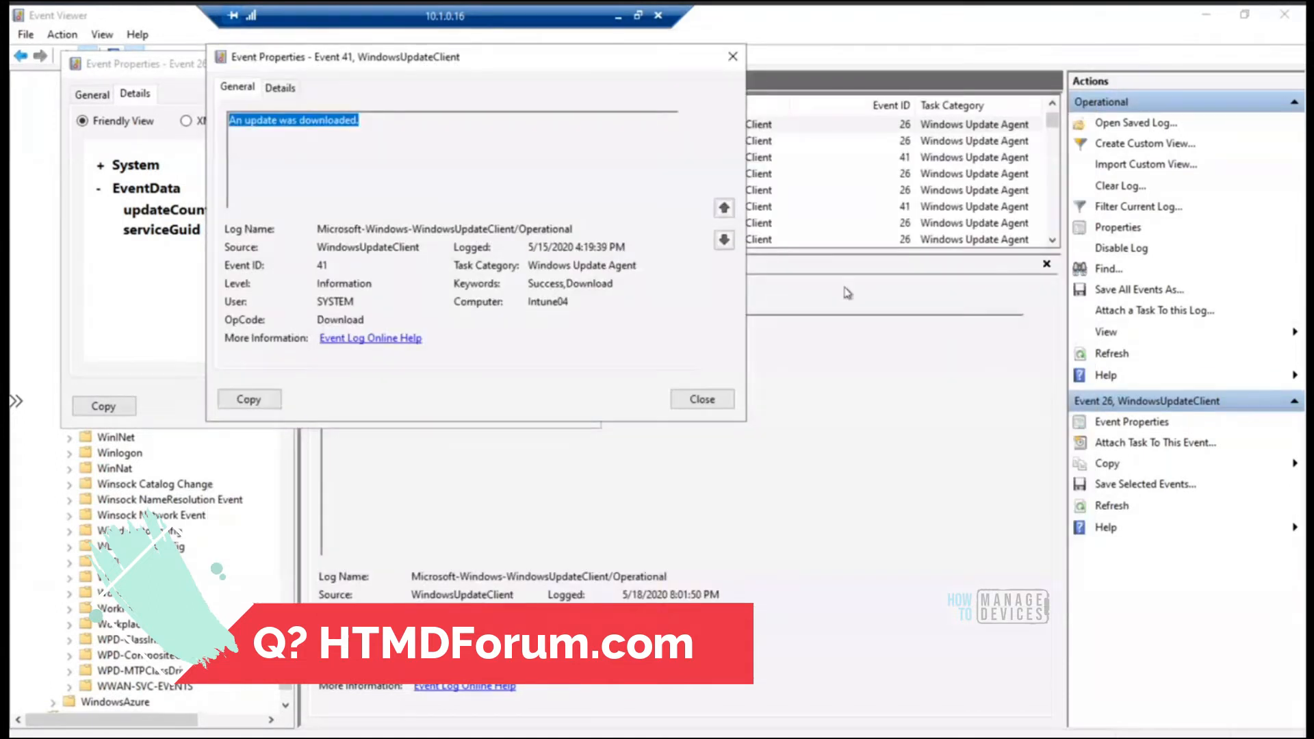
click(705, 397)
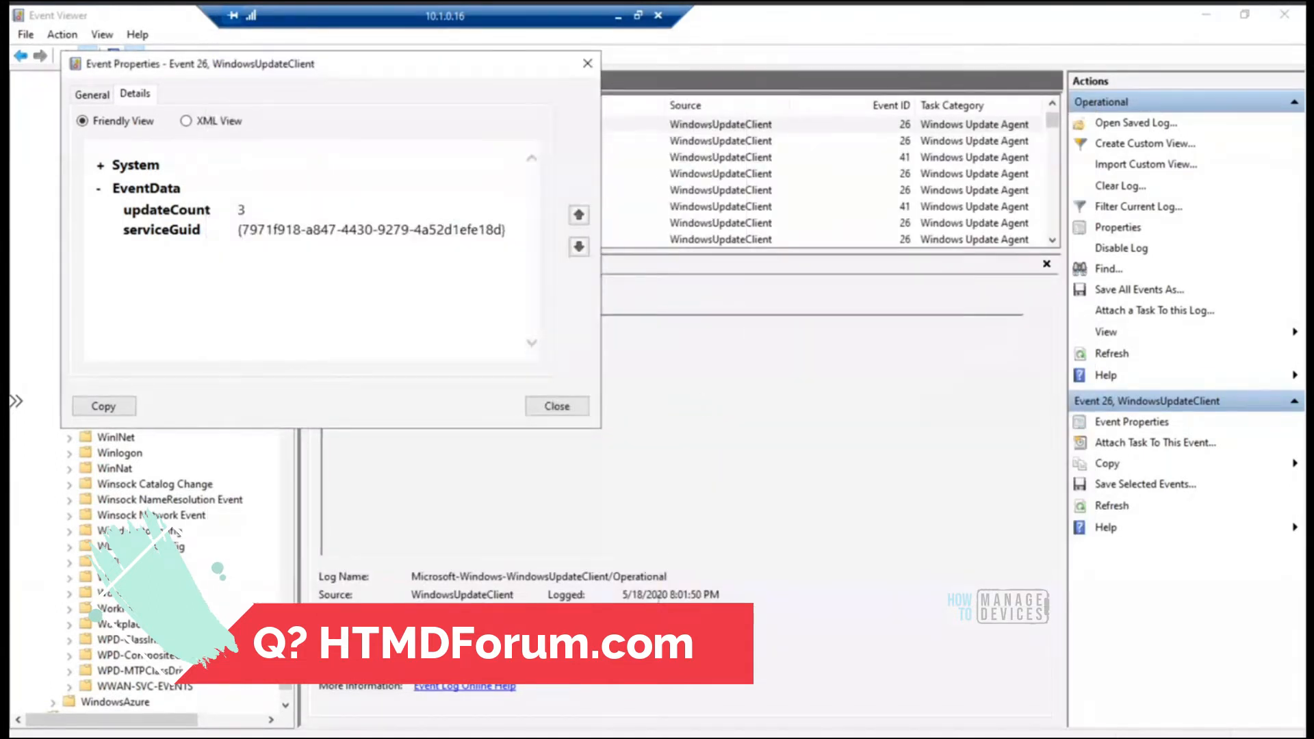
click(557, 406)
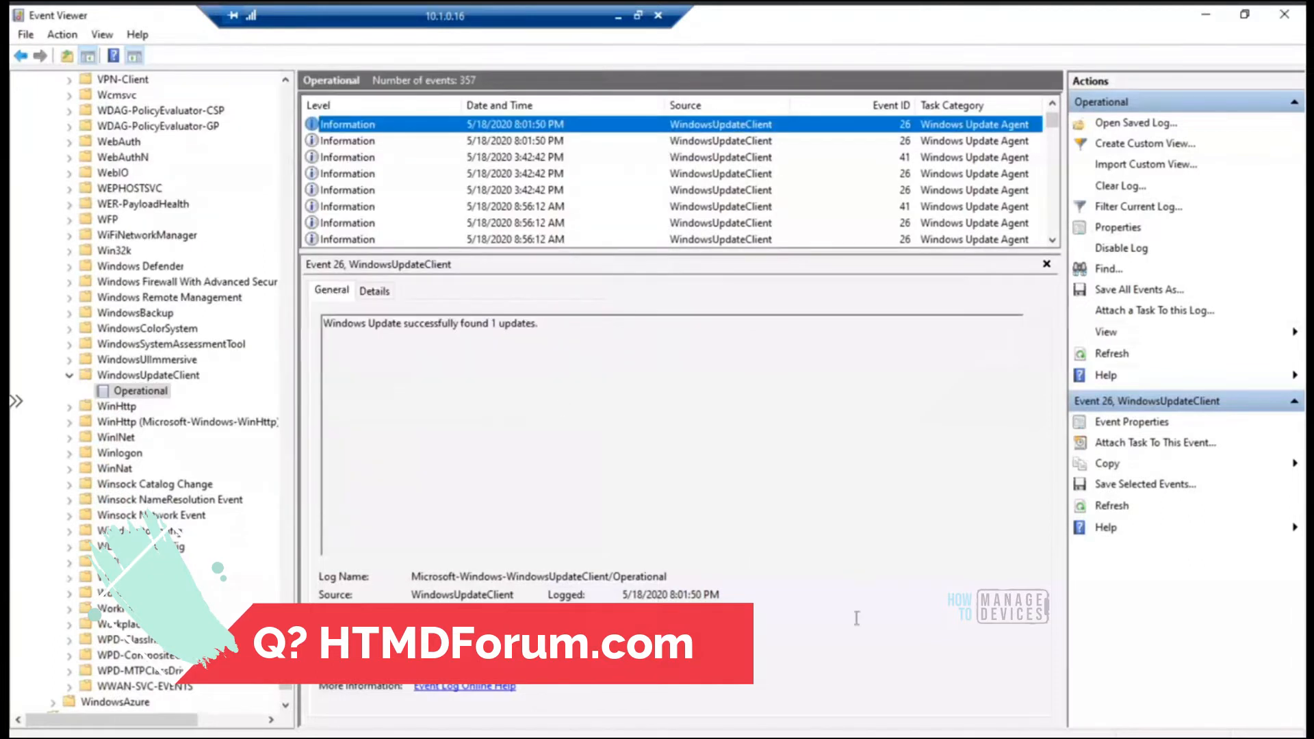
Minimize the remote session, switch to the Software Update.txt notes and highlight the WindowsUpdate\UpdatePolicy\PolicyState registry path
click(618, 20)
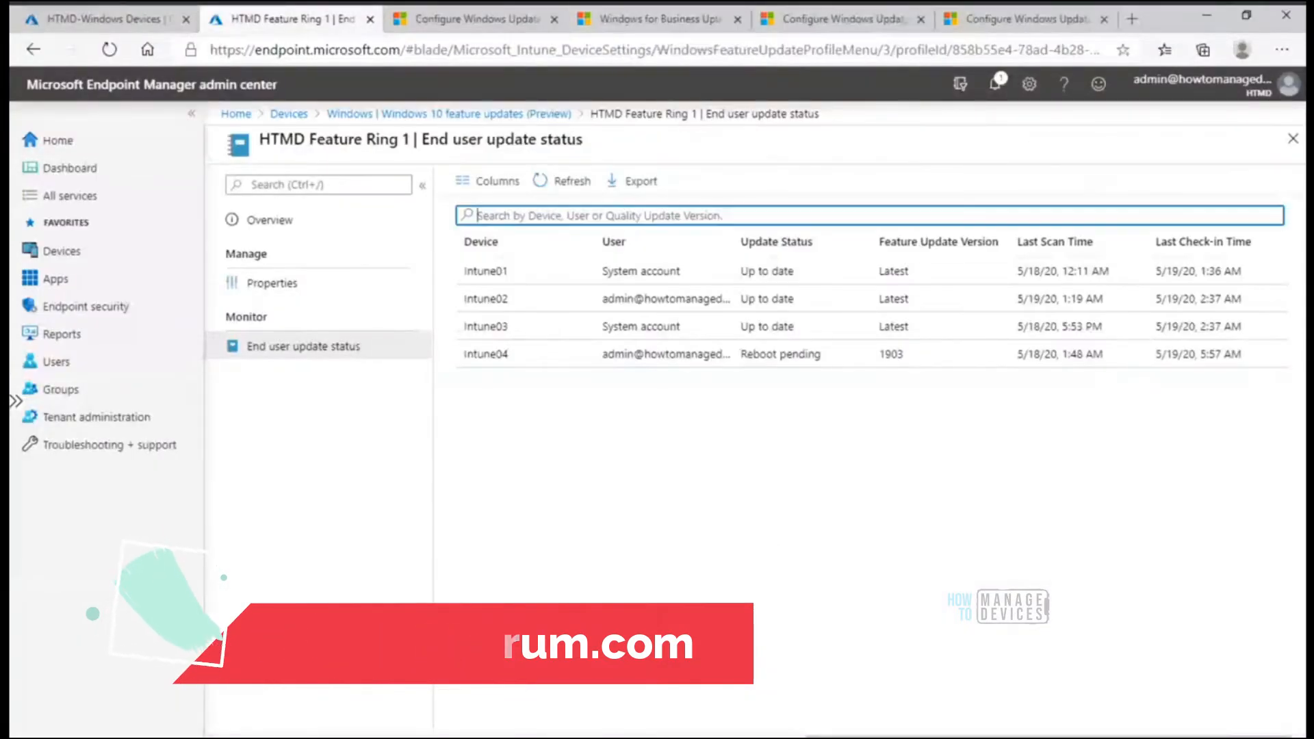
key(alt+Tab)
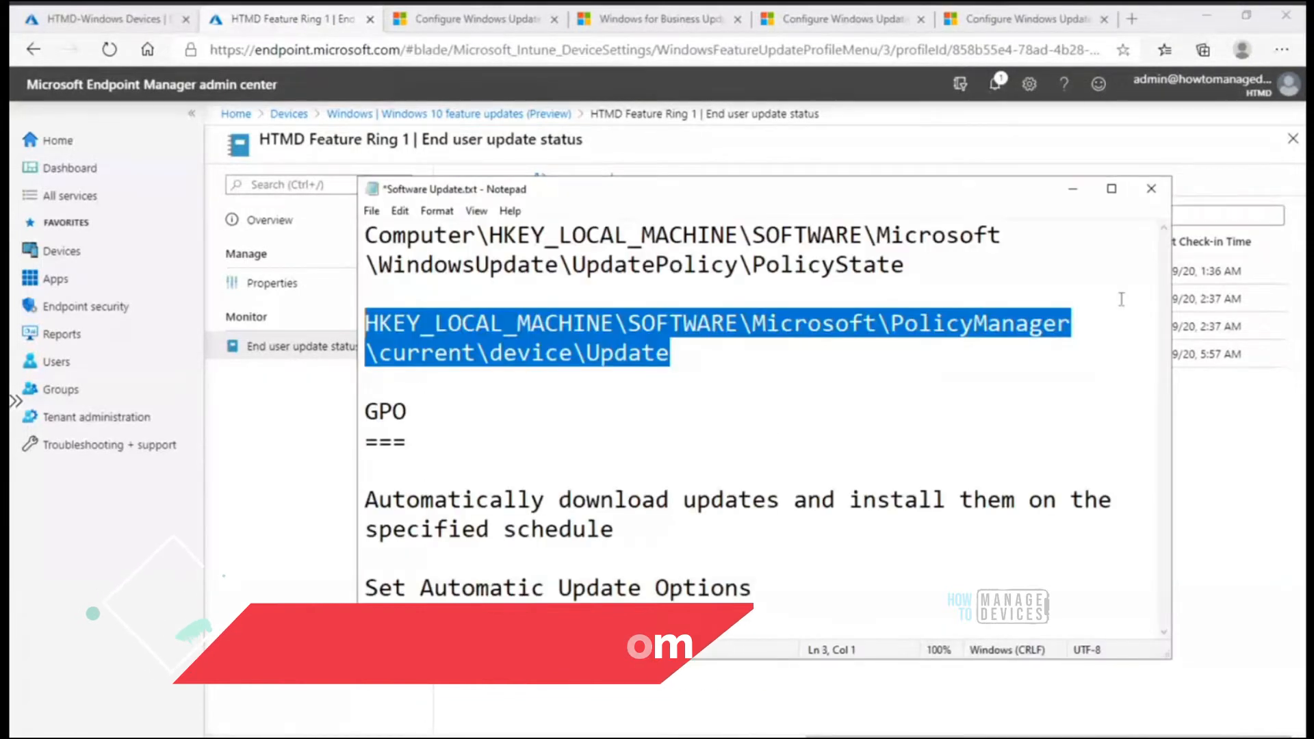
drag(942, 267, 362, 226)
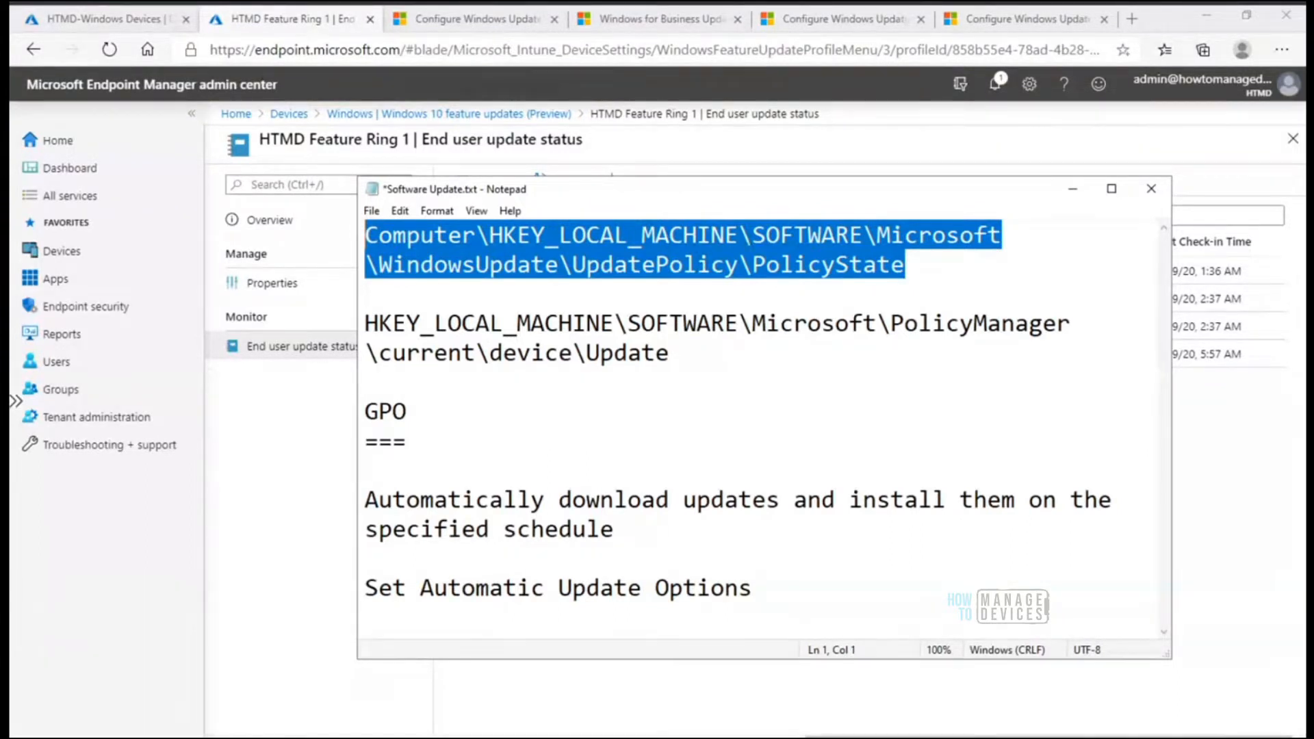
In the Configure Windows Update for Business article, highlight the PausedQualityDate registry key reference under Pause quality updates
click(971, 24)
click(972, 22)
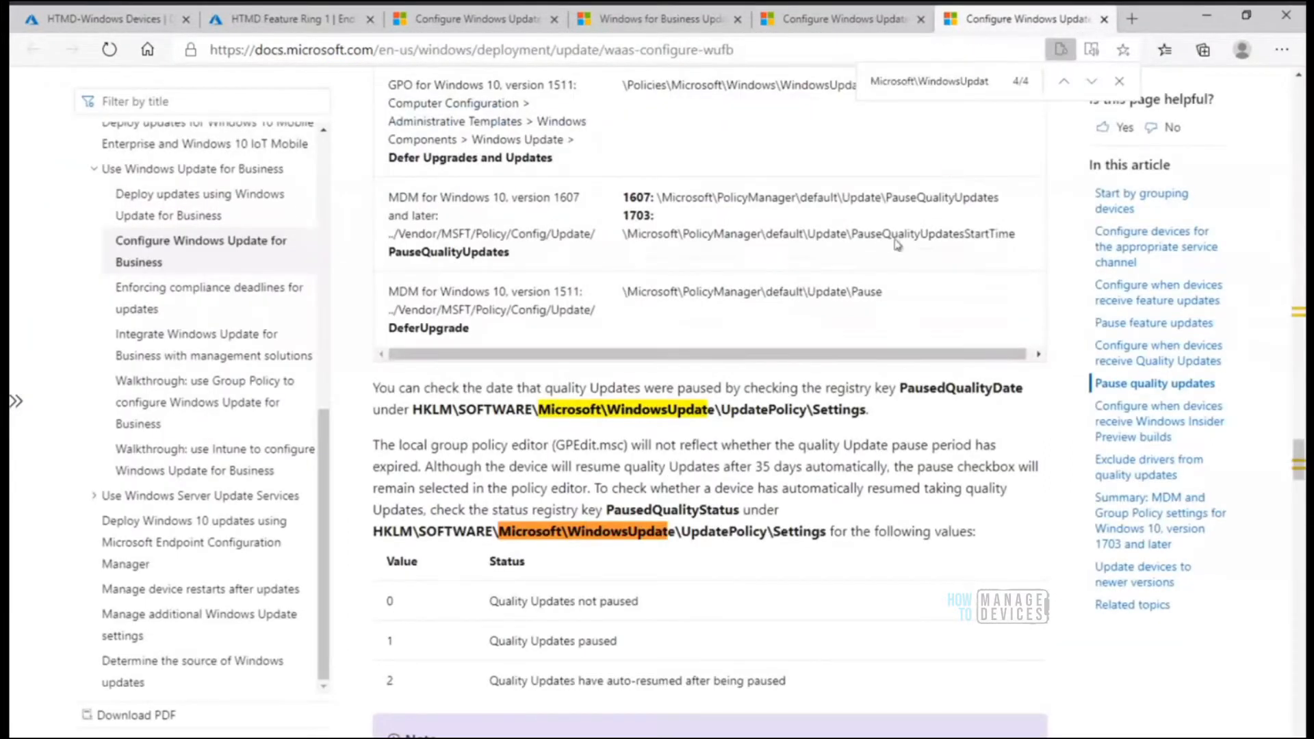
drag(870, 410, 892, 387)
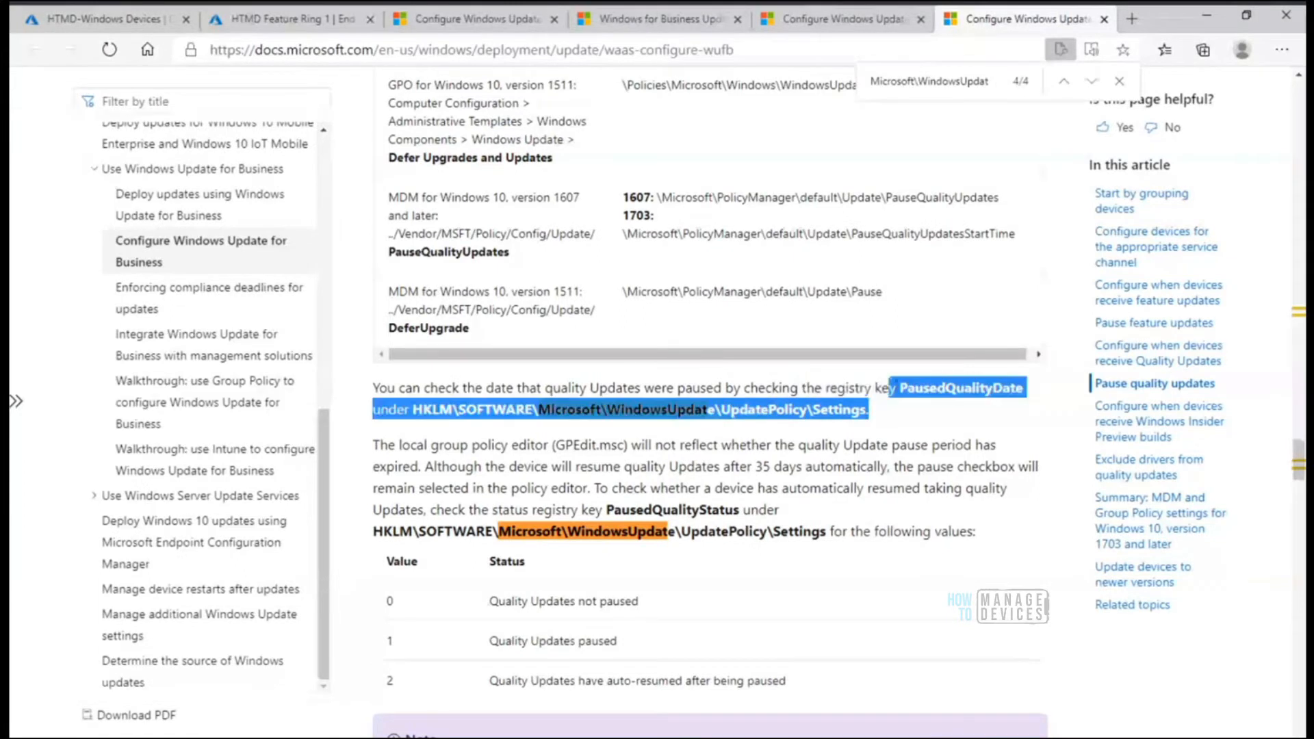
click(893, 411)
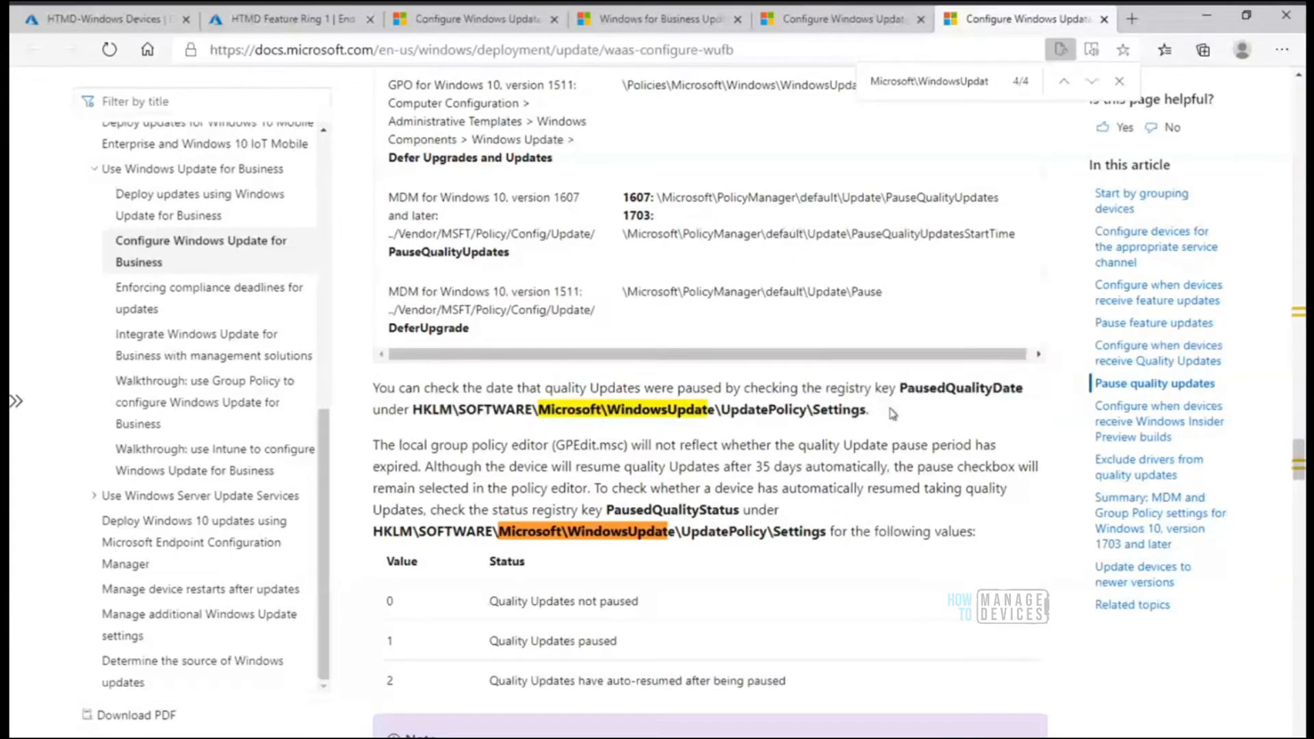
drag(900, 389, 938, 389)
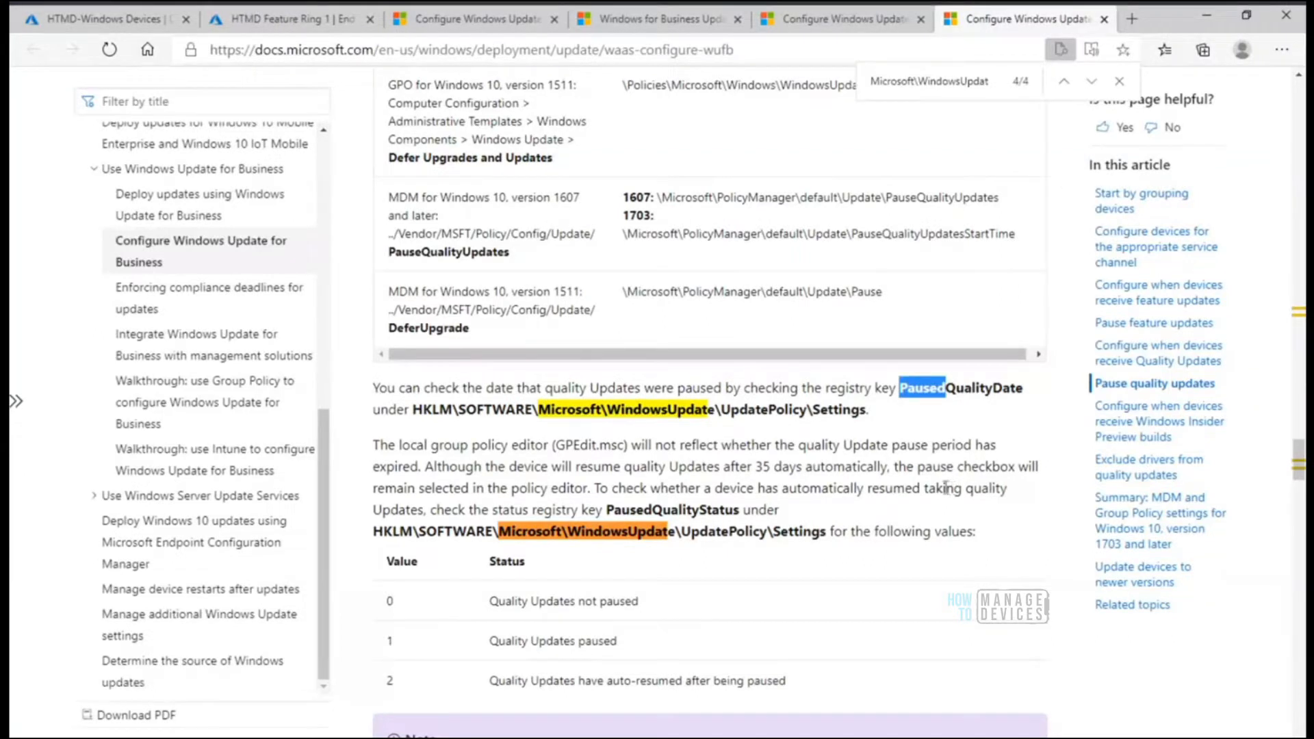
Return to the Software Update.txt notes, highlight the PolicyManager\current\device\Update registry path, and minimize the notes
click(755, 738)
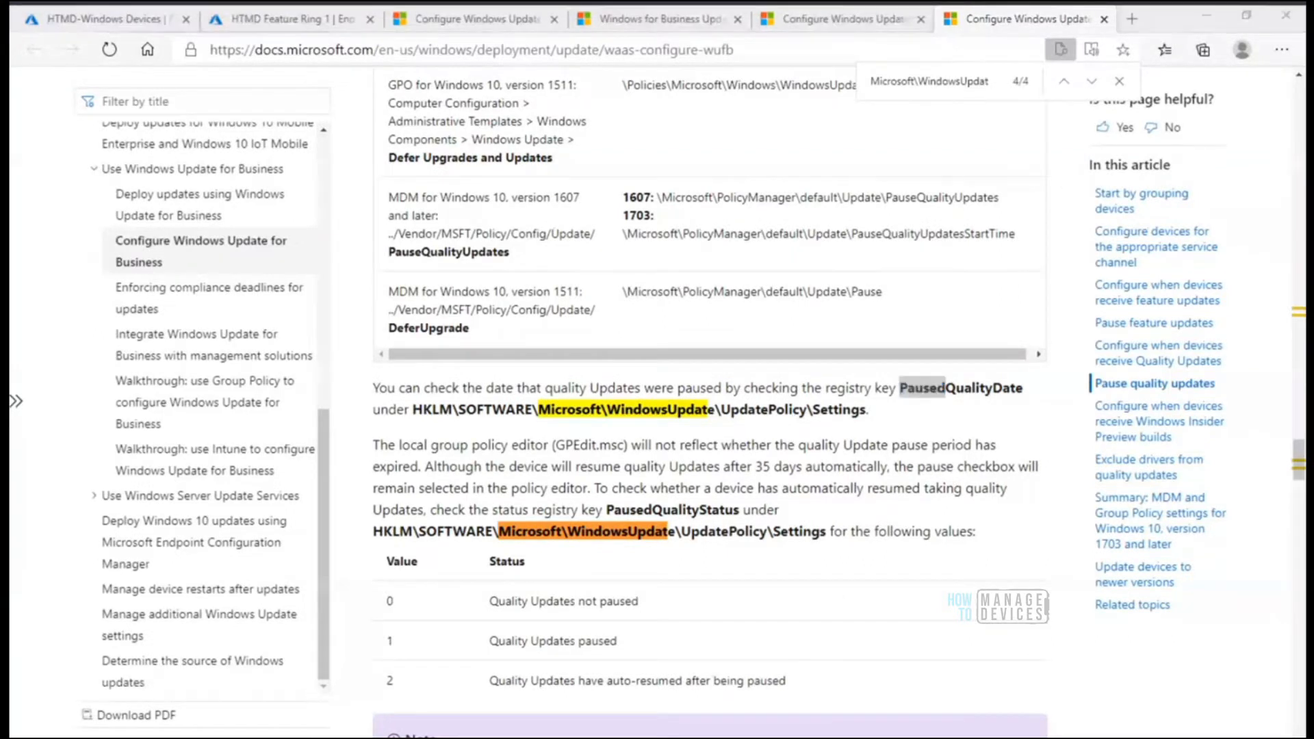
click(750, 359)
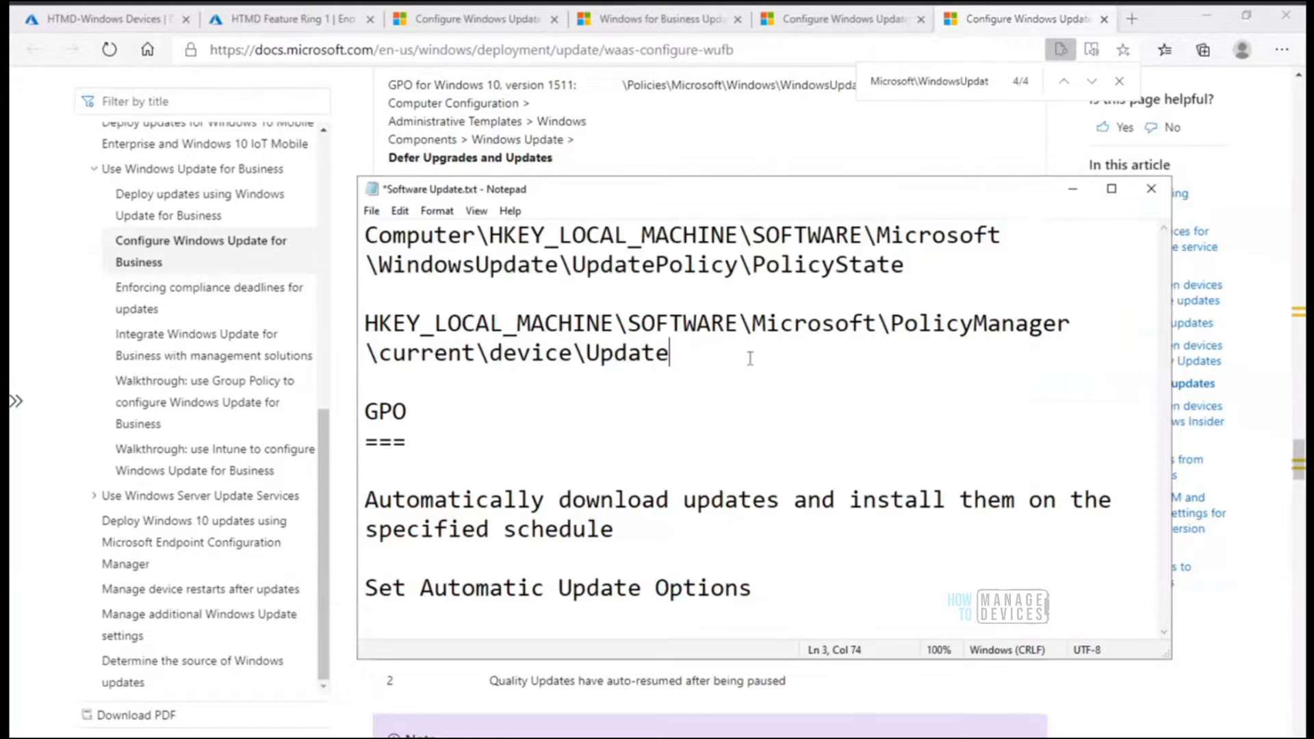
drag(534, 357, 352, 330)
click(772, 360)
drag(455, 321, 342, 329)
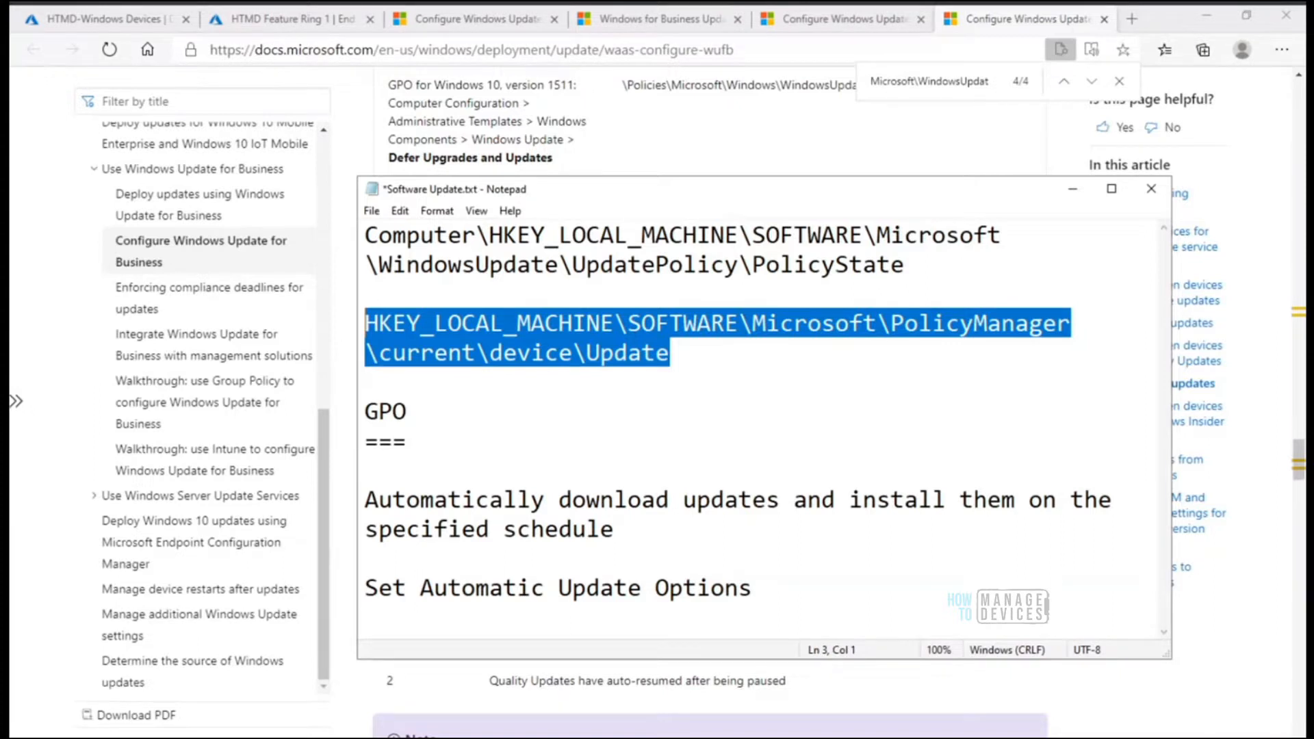
click(1073, 191)
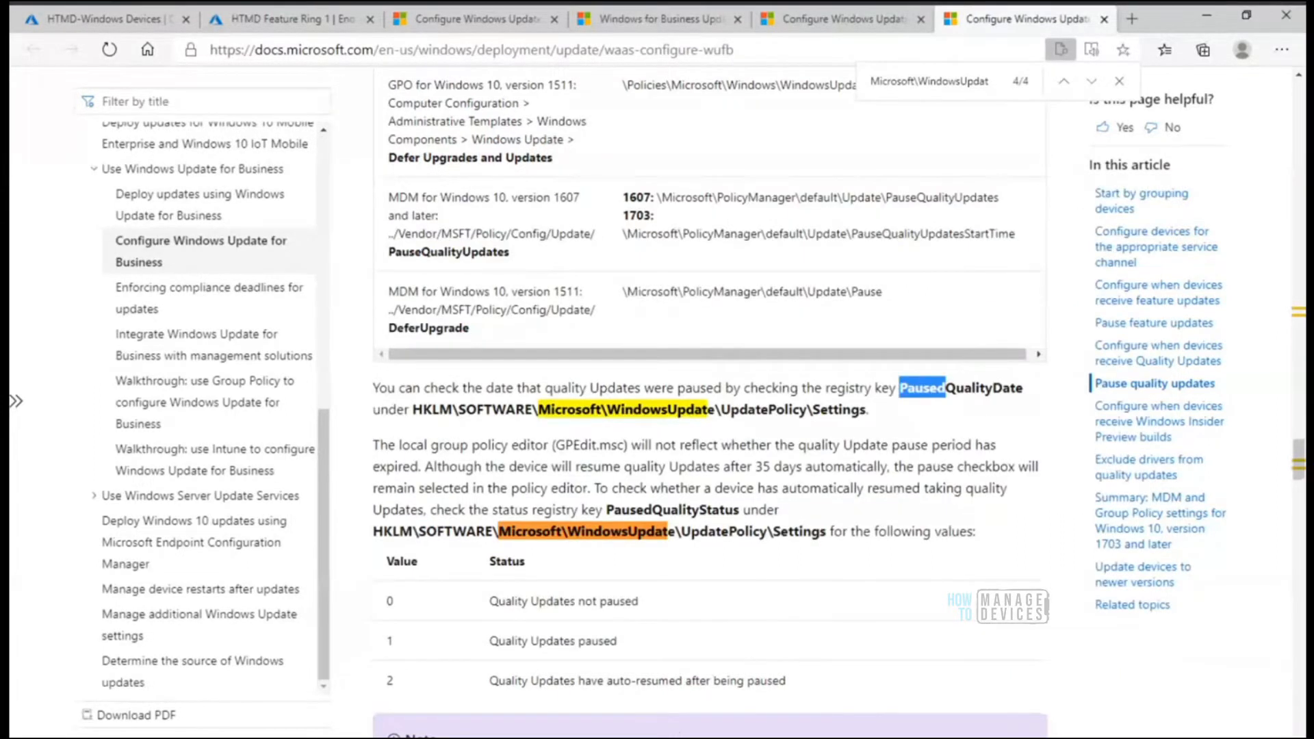
Switch to Registry Editor in the MDM Only AADR remote session, maximize it and widen the Name column to show full value names
click(708, 738)
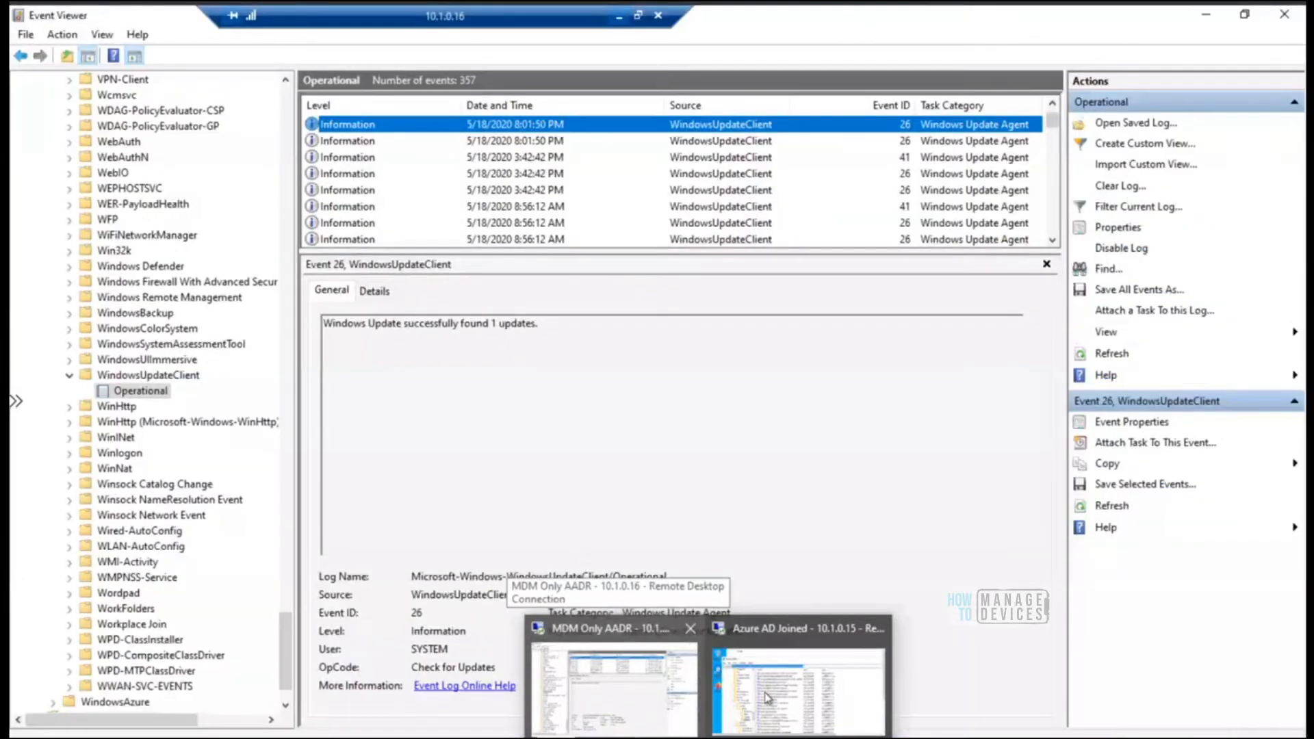
mouse_move(768, 698)
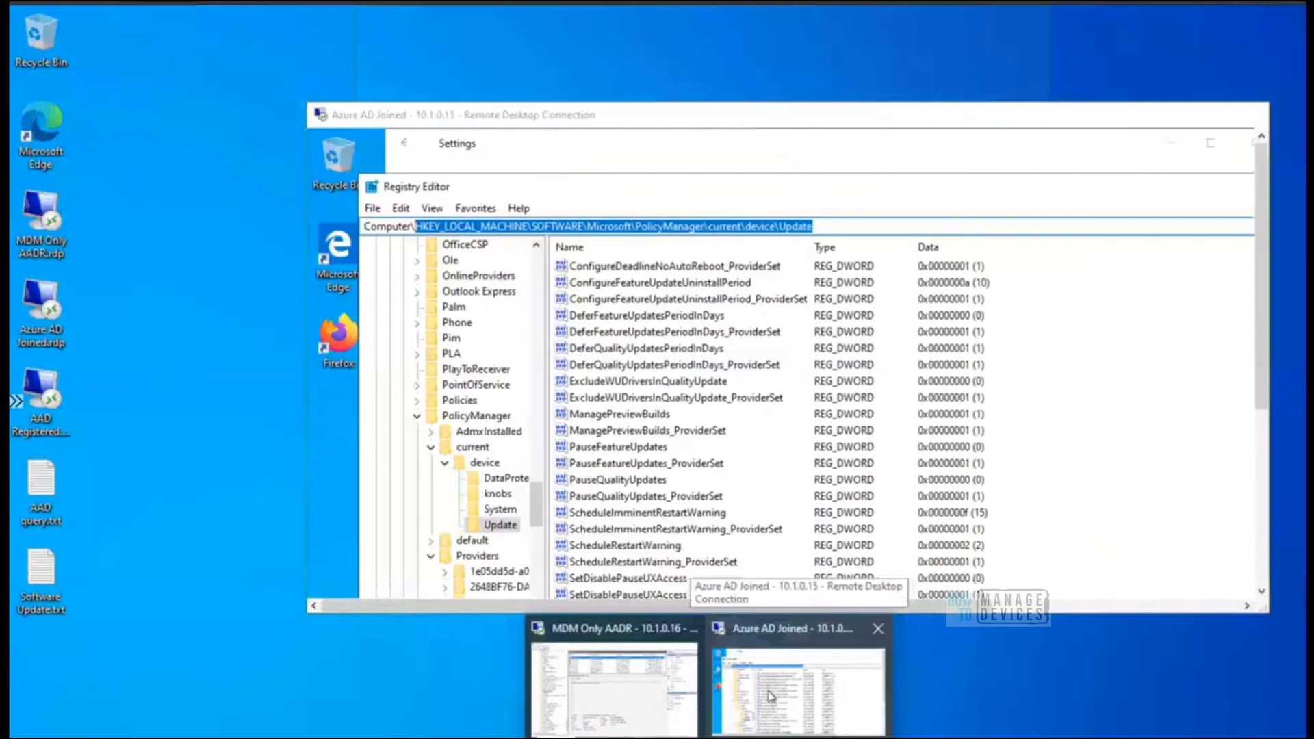
click(663, 695)
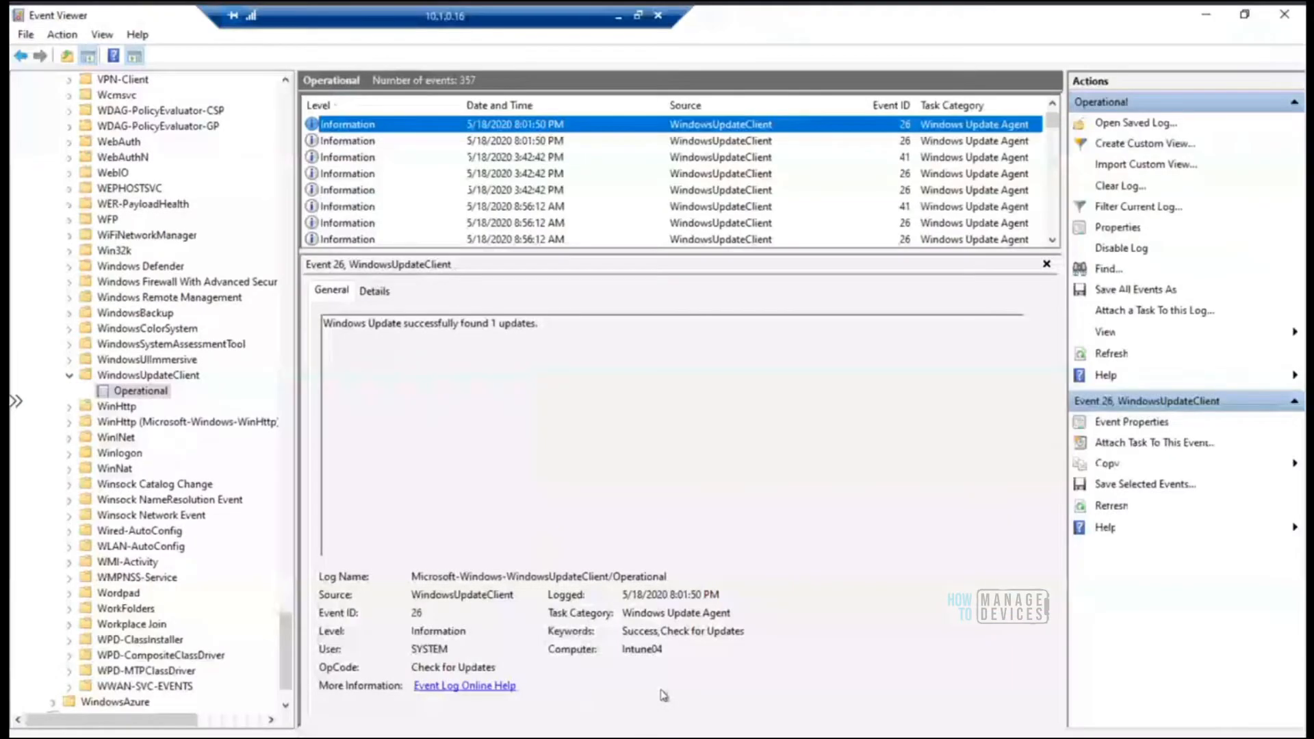
key(alt+Tab)
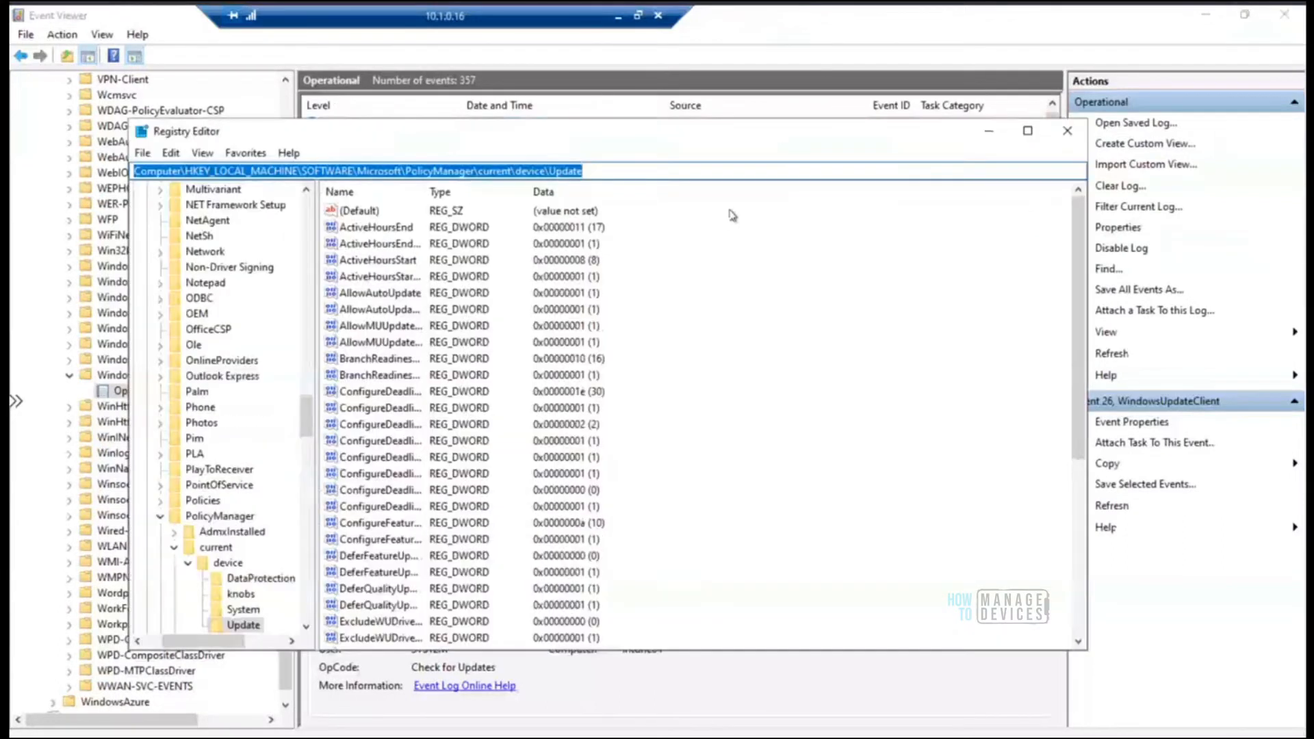
click(1029, 132)
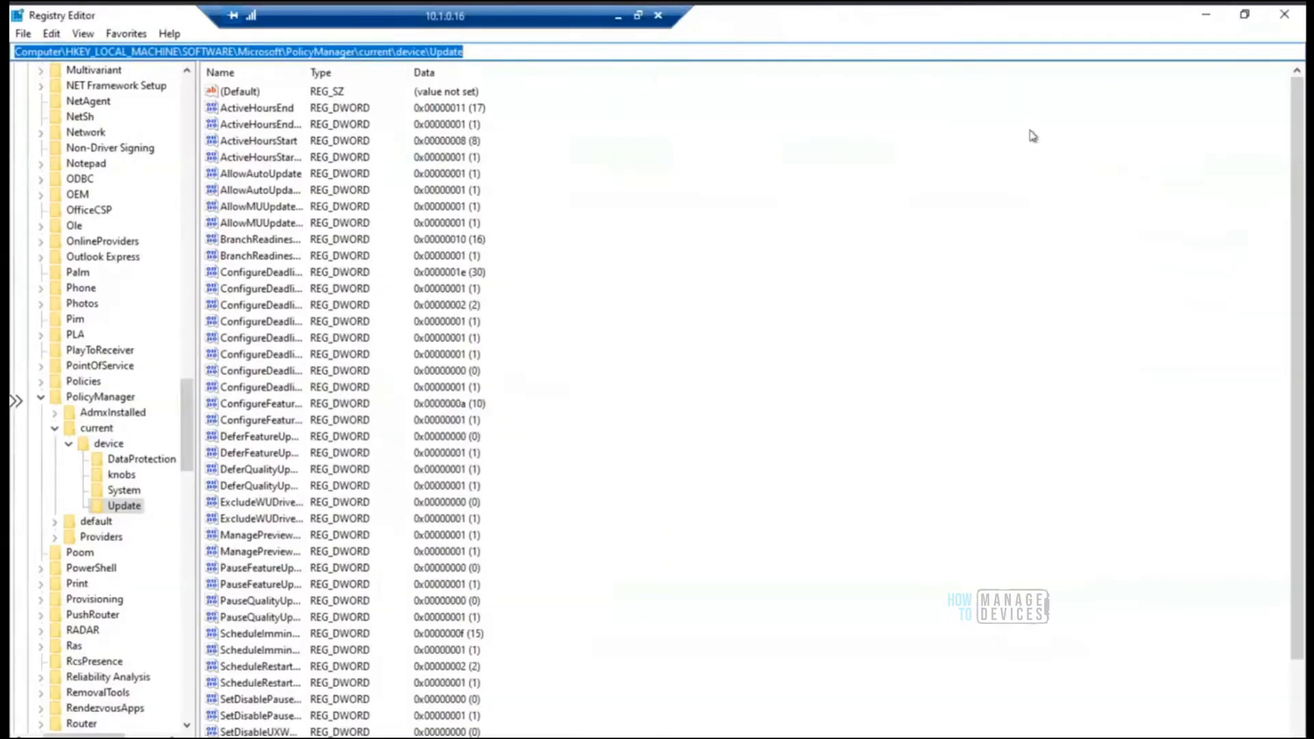
drag(305, 68, 488, 69)
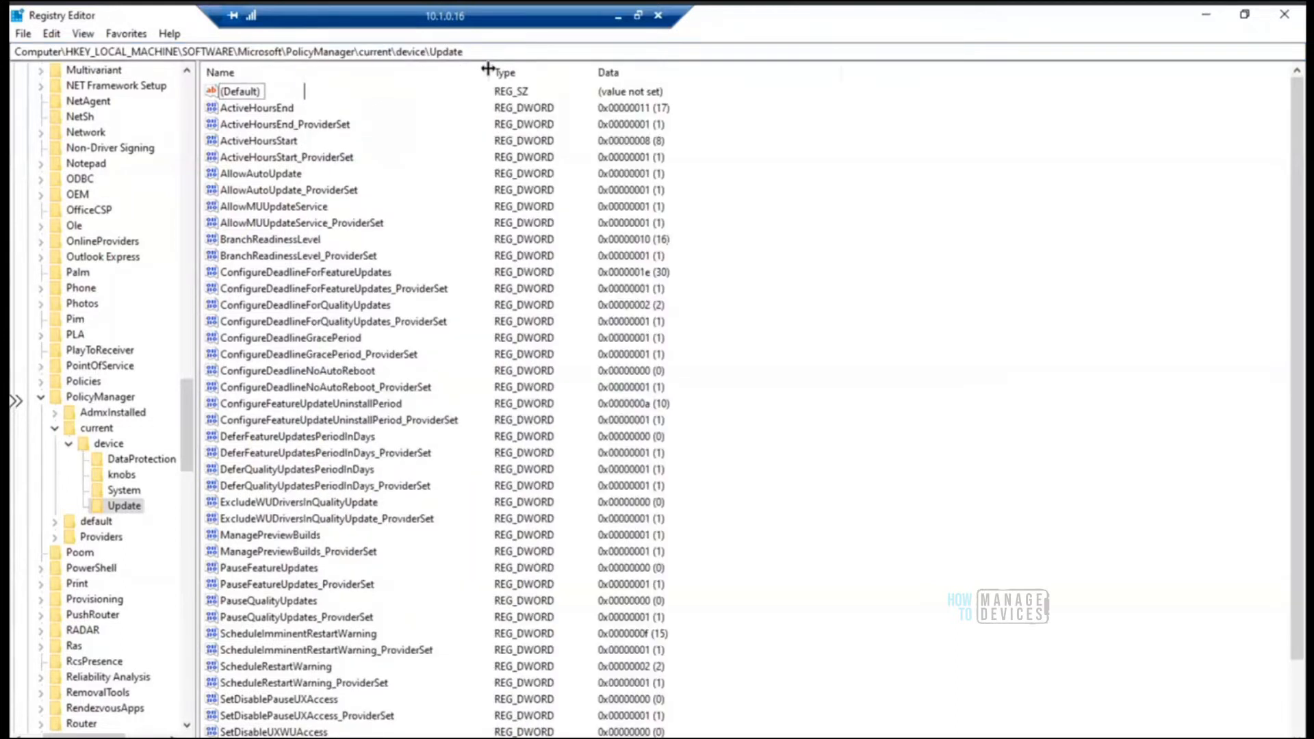
View the ActiveHoursEnd value in decimal, compare it with the active hours in Windows Update settings, and close it without changes
double_click(282, 111)
click(229, 197)
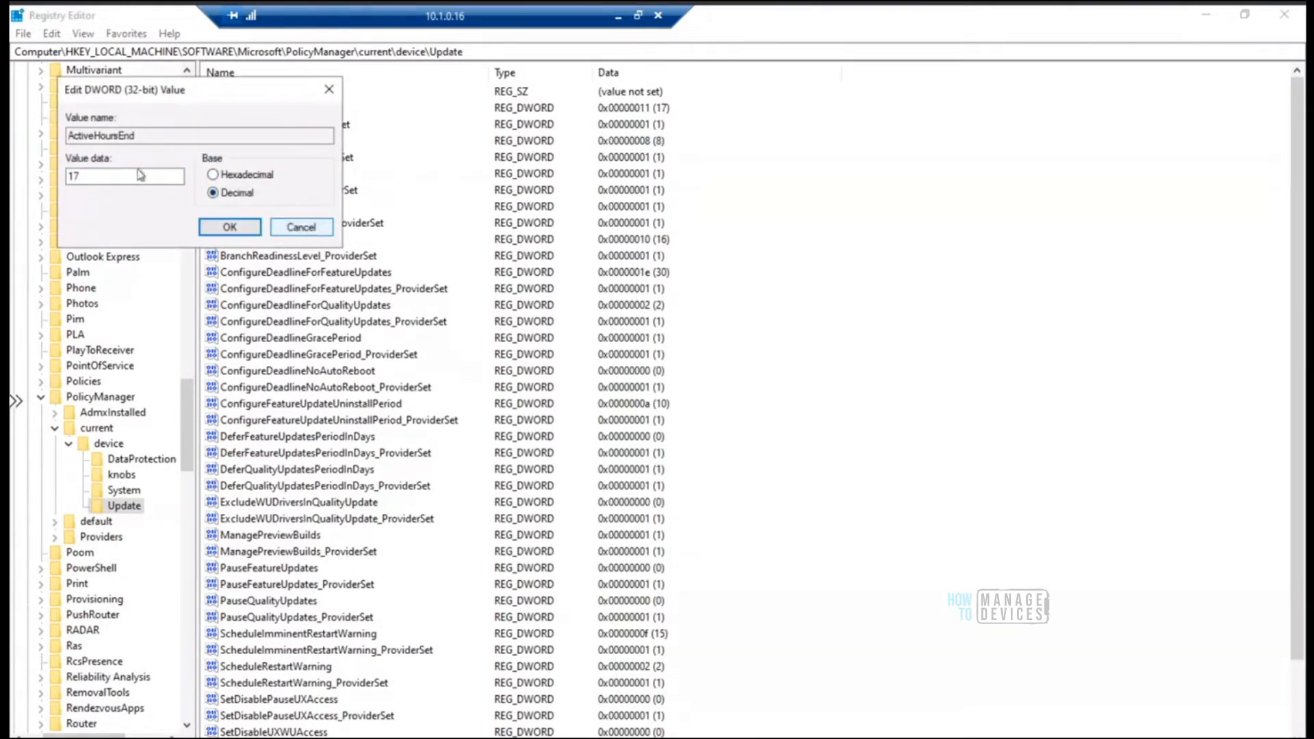
drag(103, 175, 48, 179)
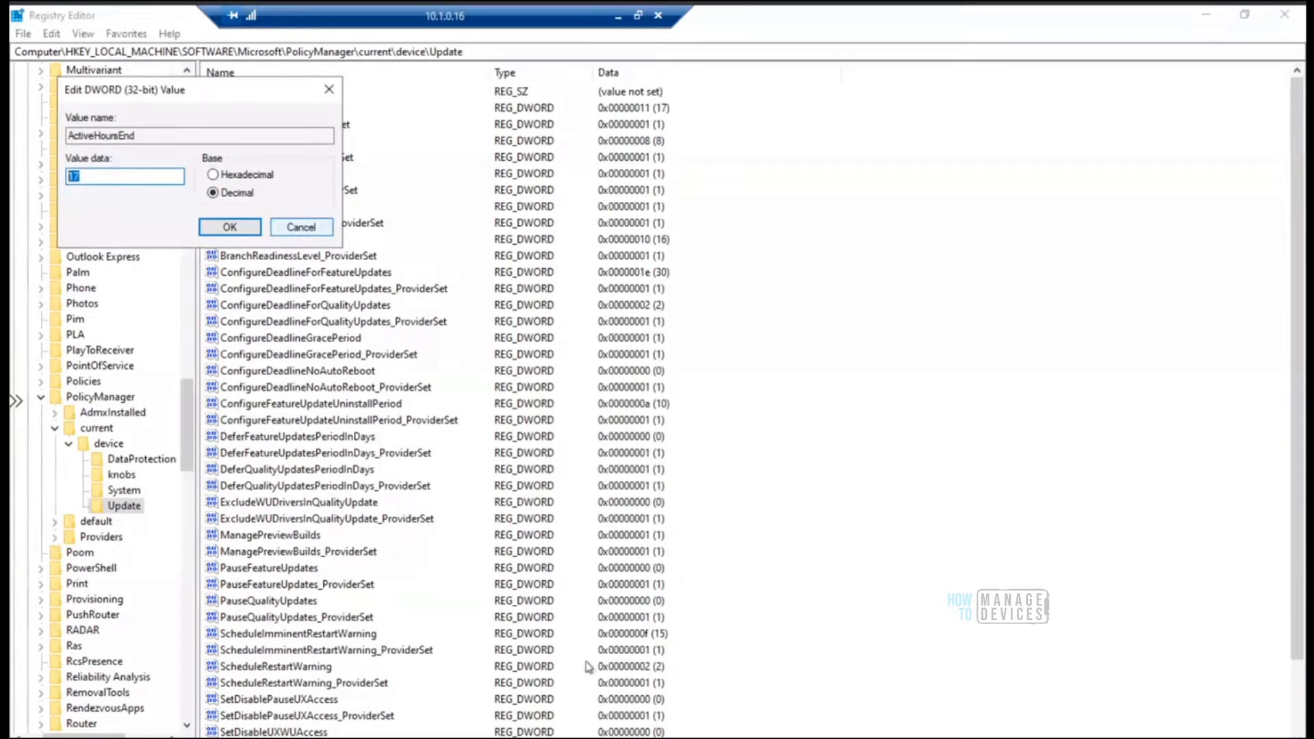
click(602, 738)
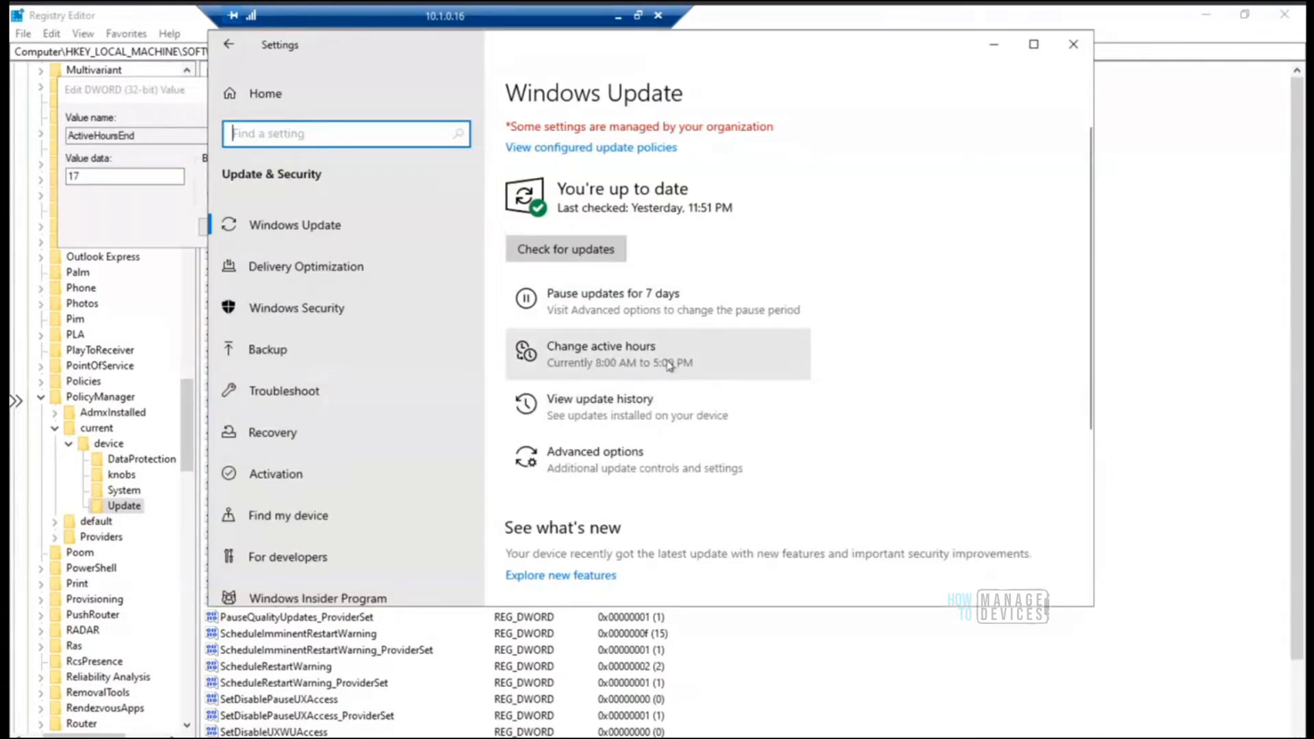
click(995, 44)
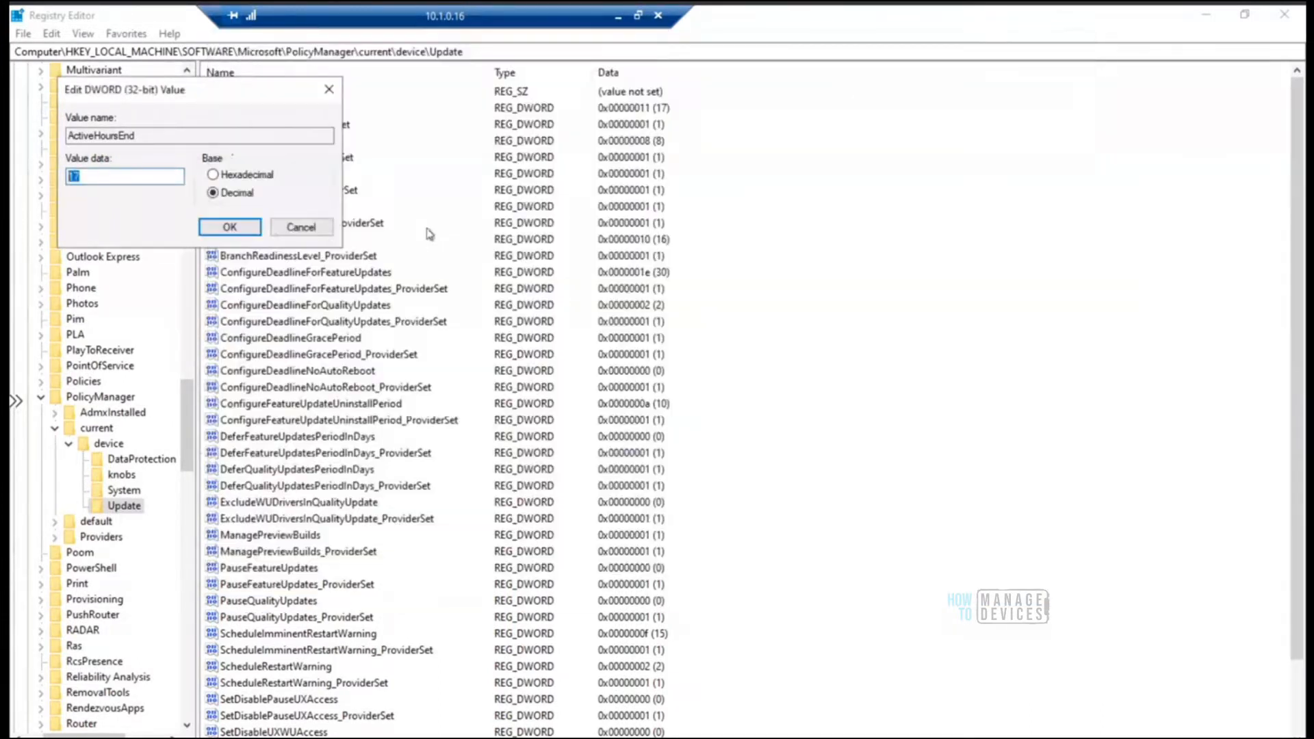
click(302, 228)
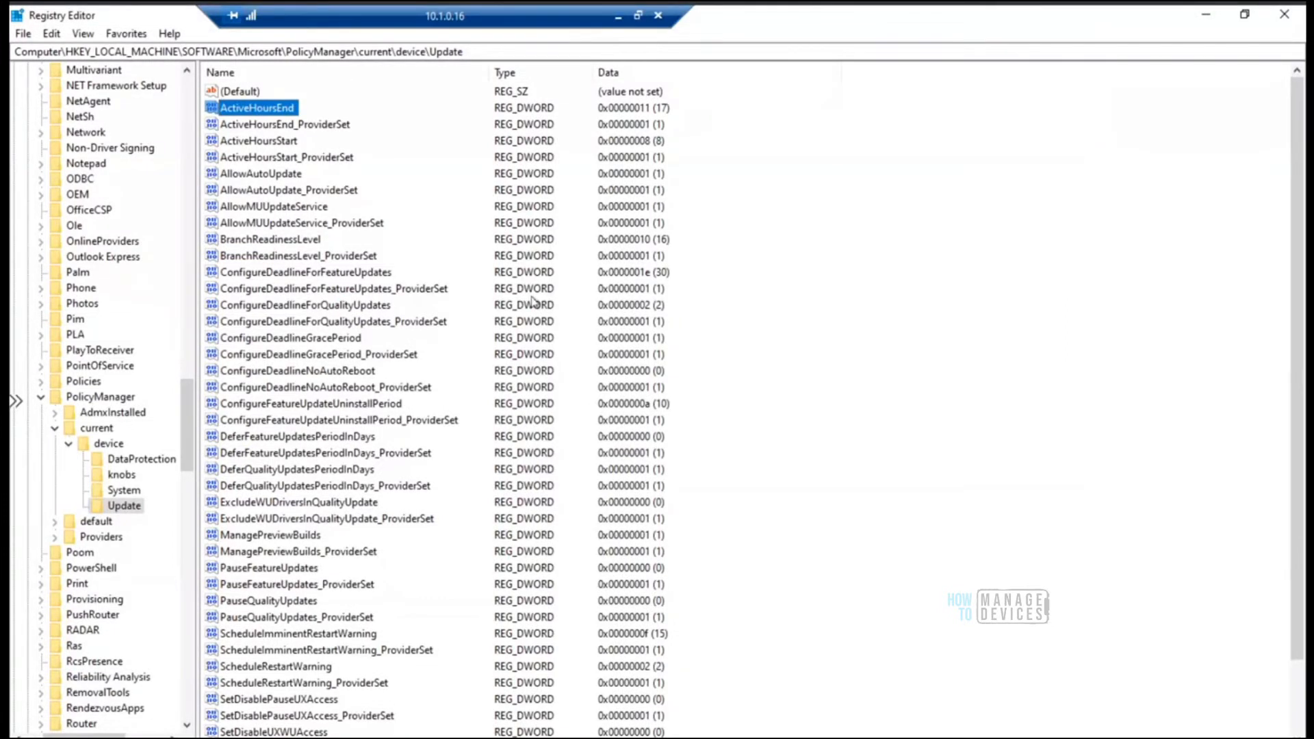
Review the Update key's policy values, including the feature and quality update deadlines, driver exclusion and ManagePreviewBuilds
scroll(1294, 497, down, 2)
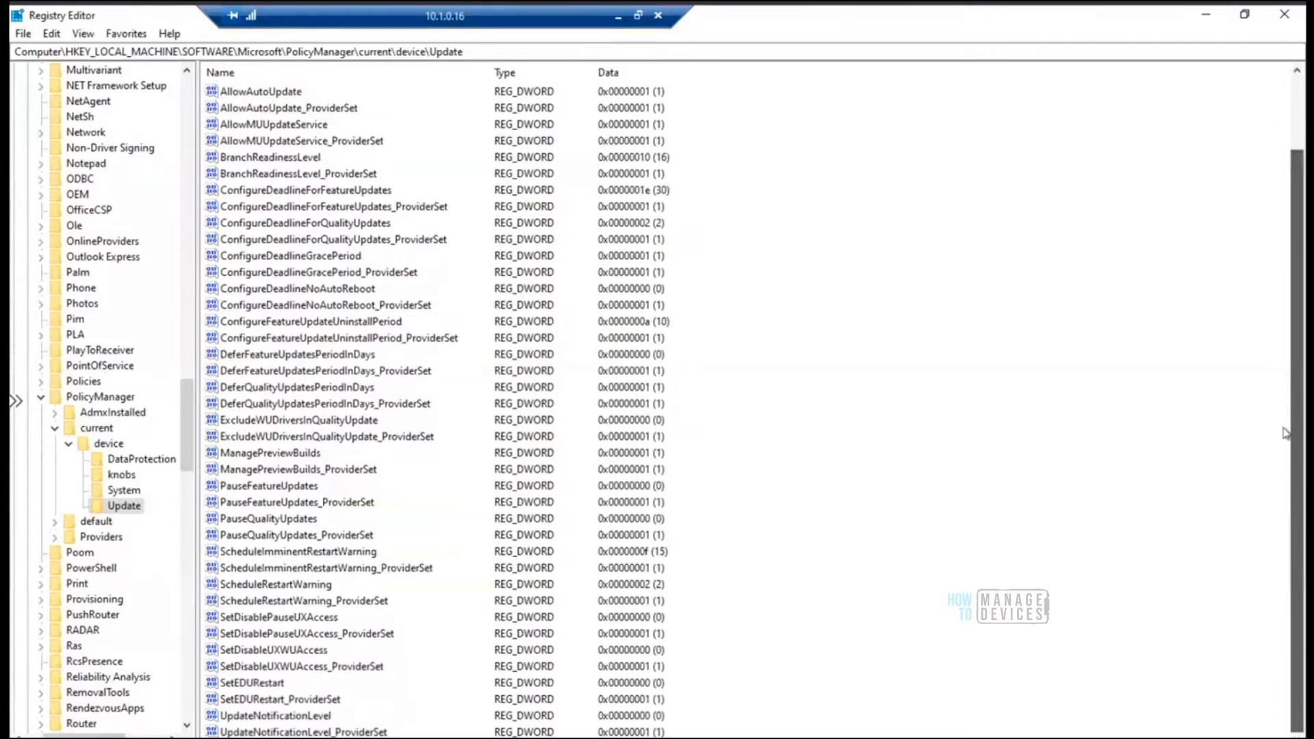
scroll(1277, 352, up, 1)
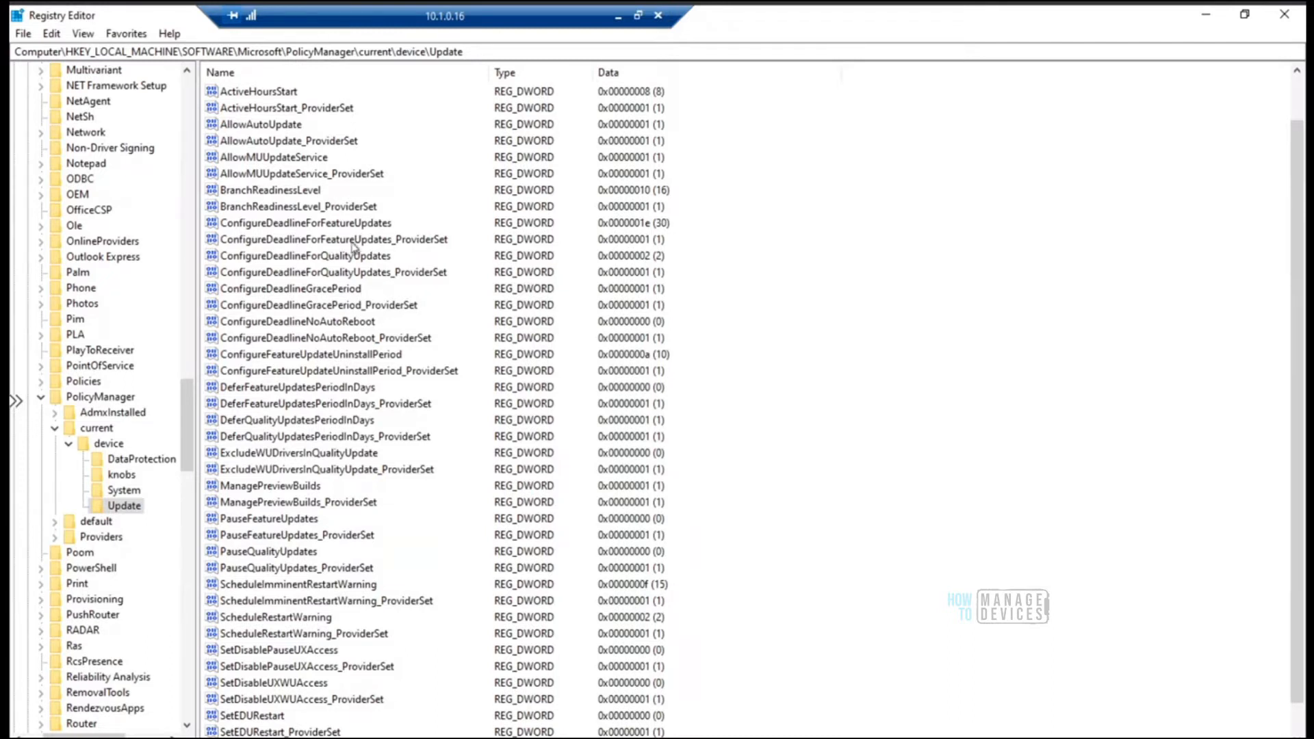
click(312, 275)
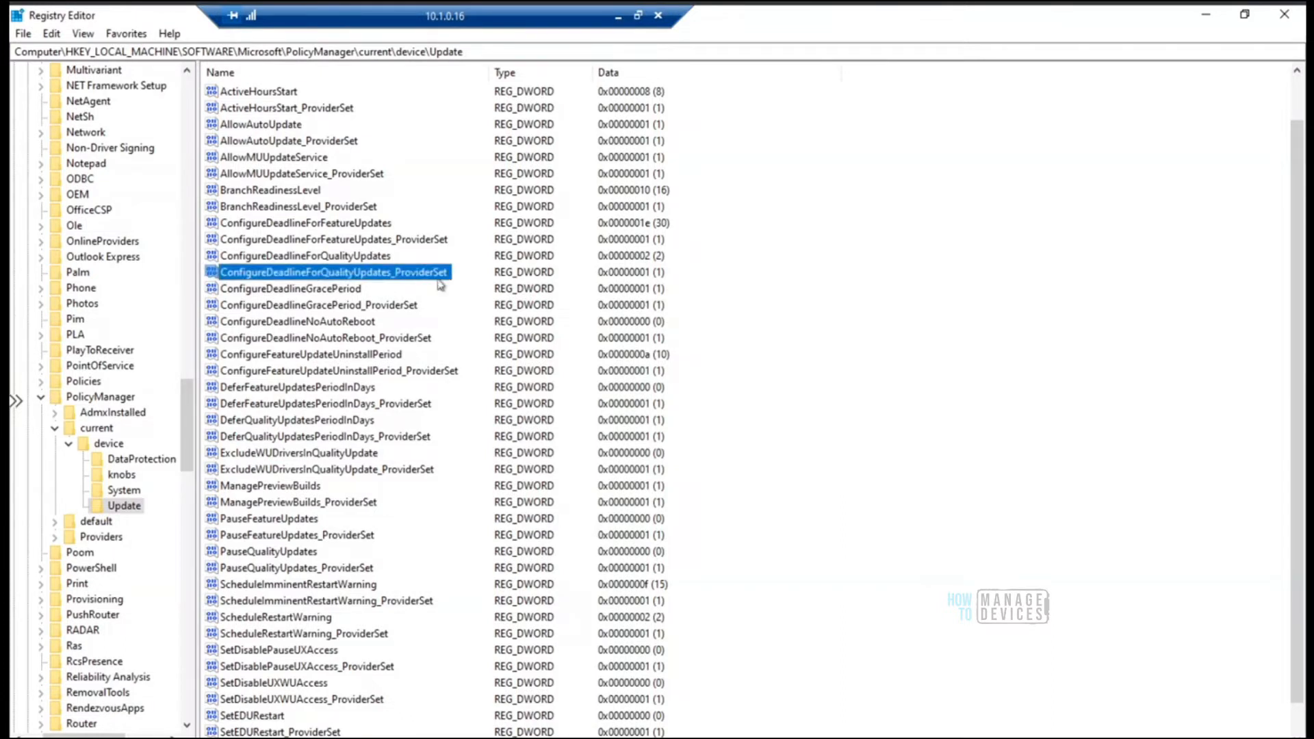
click(367, 241)
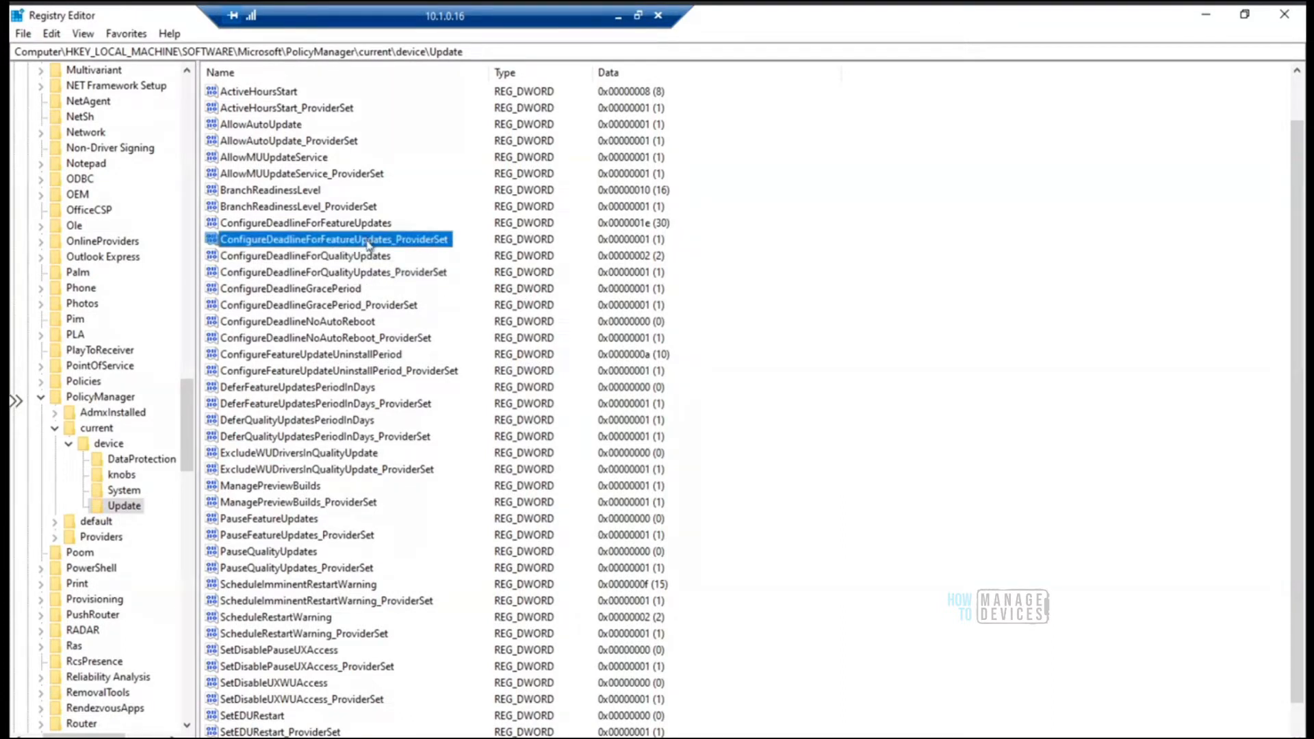
click(373, 472)
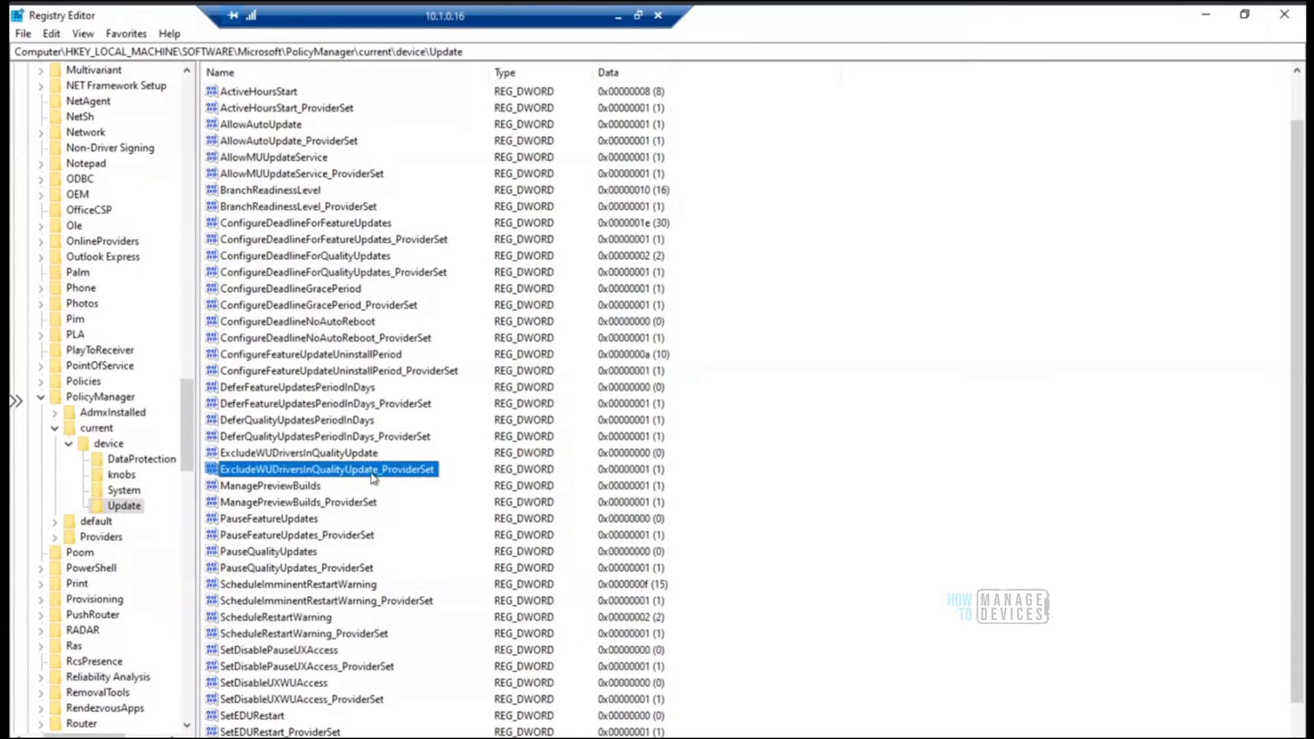
click(312, 486)
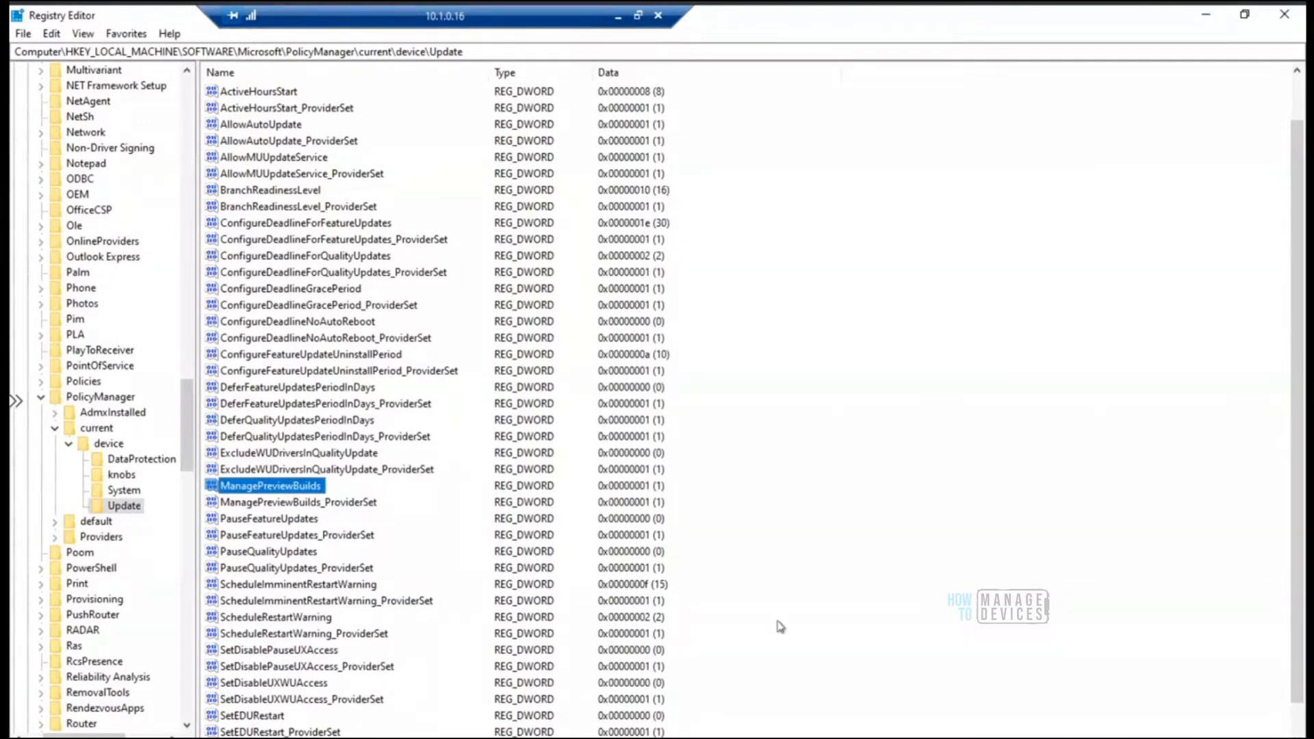
Restore the MDM Only AADR remote session to a window, minimize it, and open a new browser tab
drag(662, 32, 846, 39)
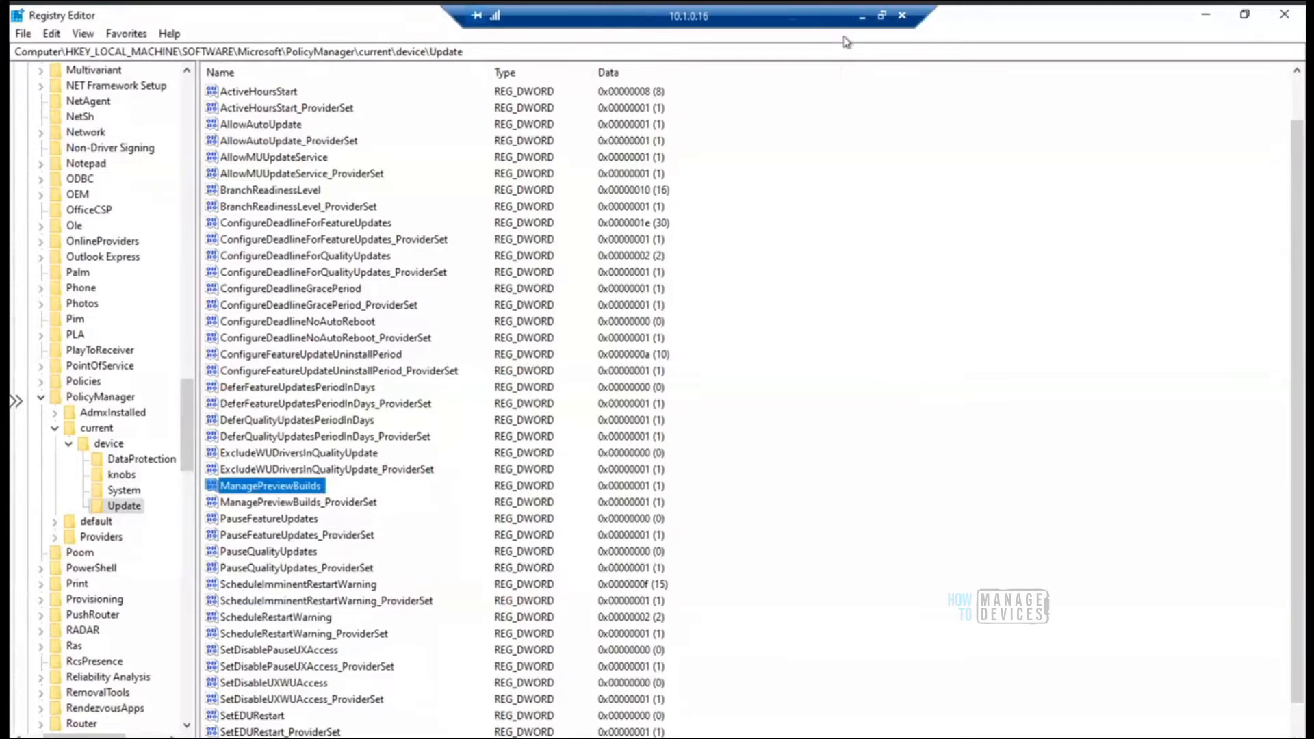
drag(501, 33, 163, 23)
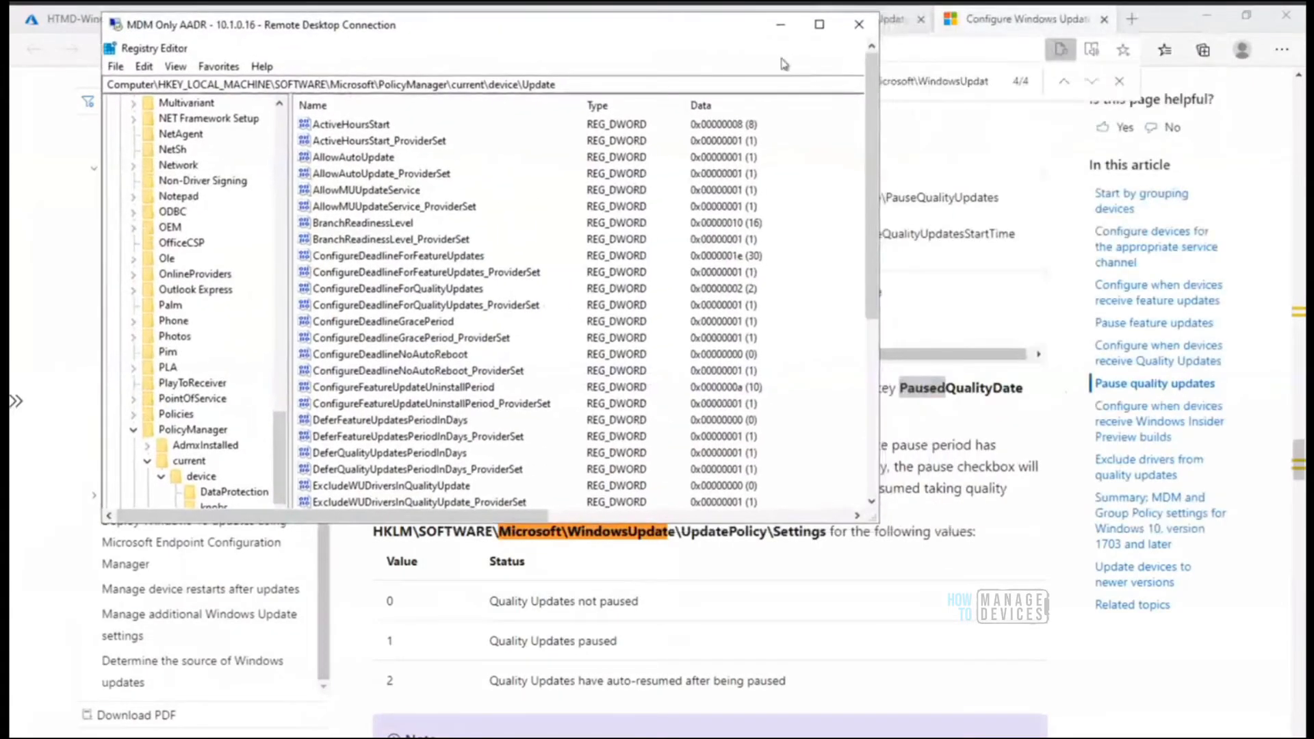
click(786, 22)
click(1132, 19)
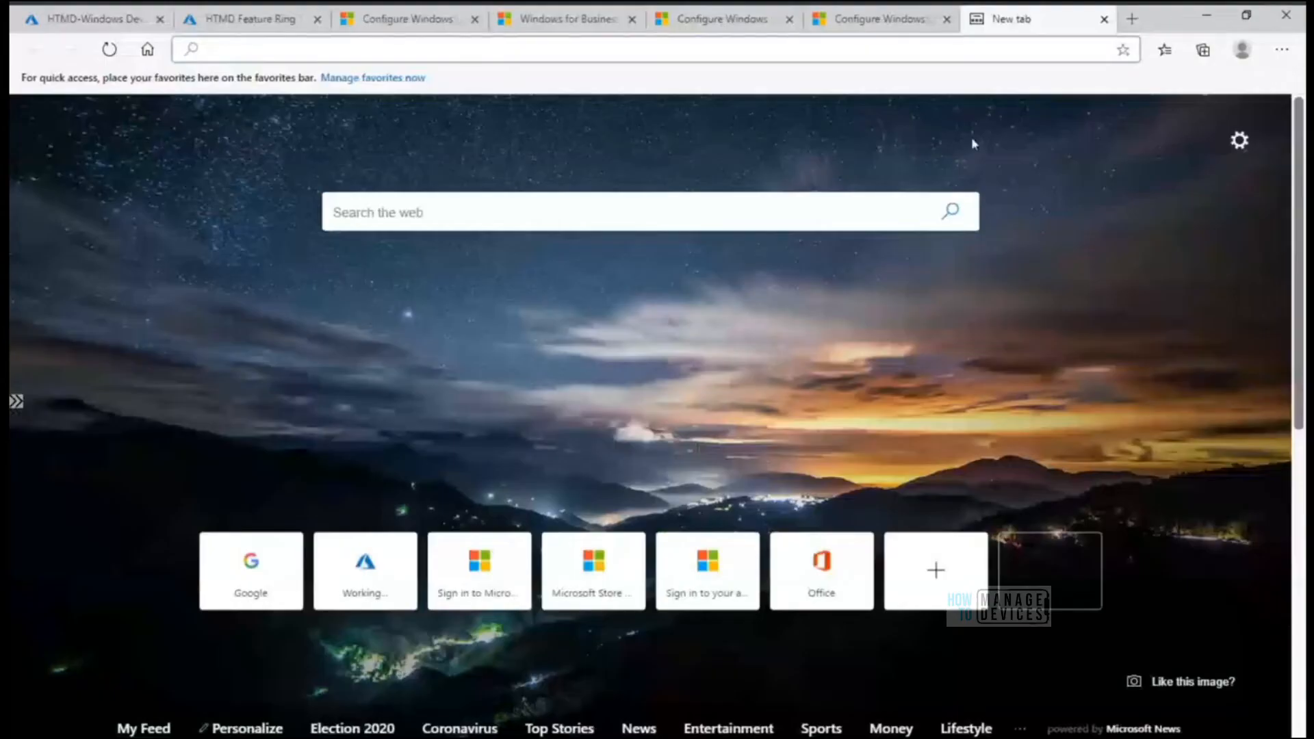
Reopen the MDM Only AADR remote session in full screen and bring up its Windows Update settings
click(709, 738)
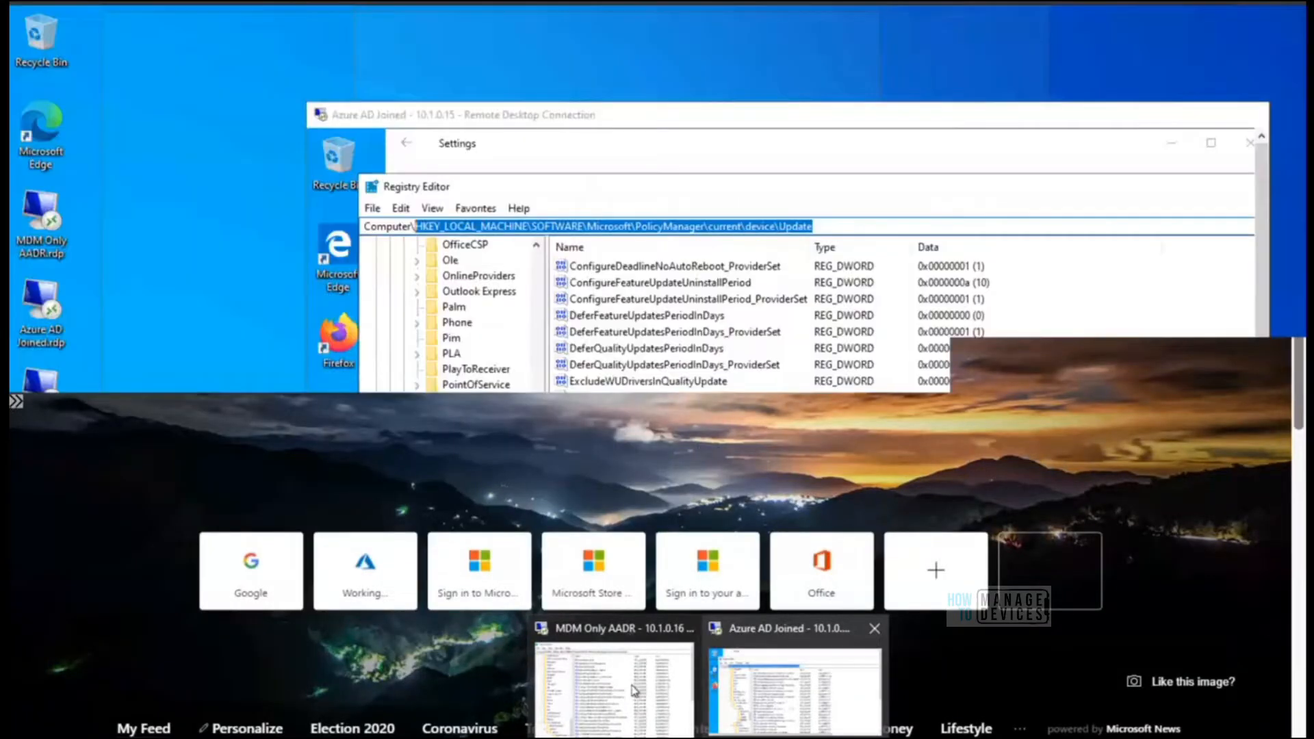
click(633, 690)
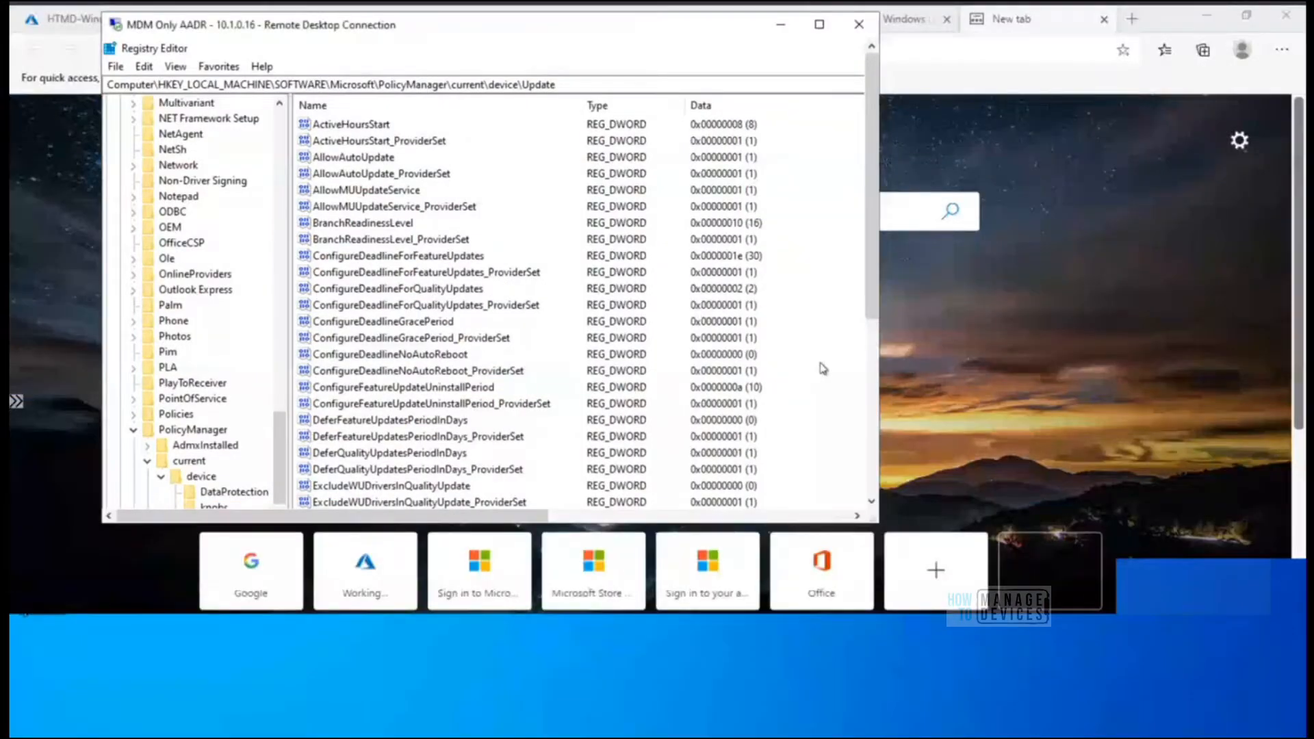
click(819, 23)
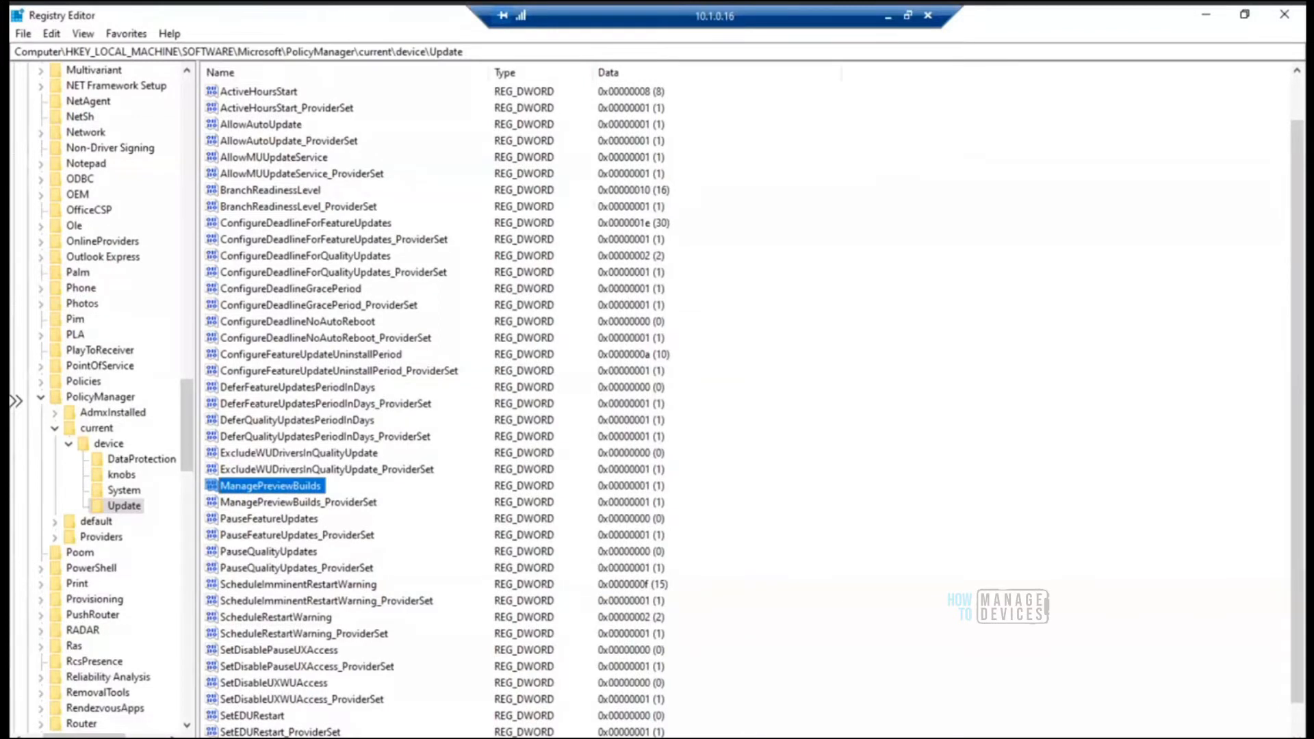
click(504, 738)
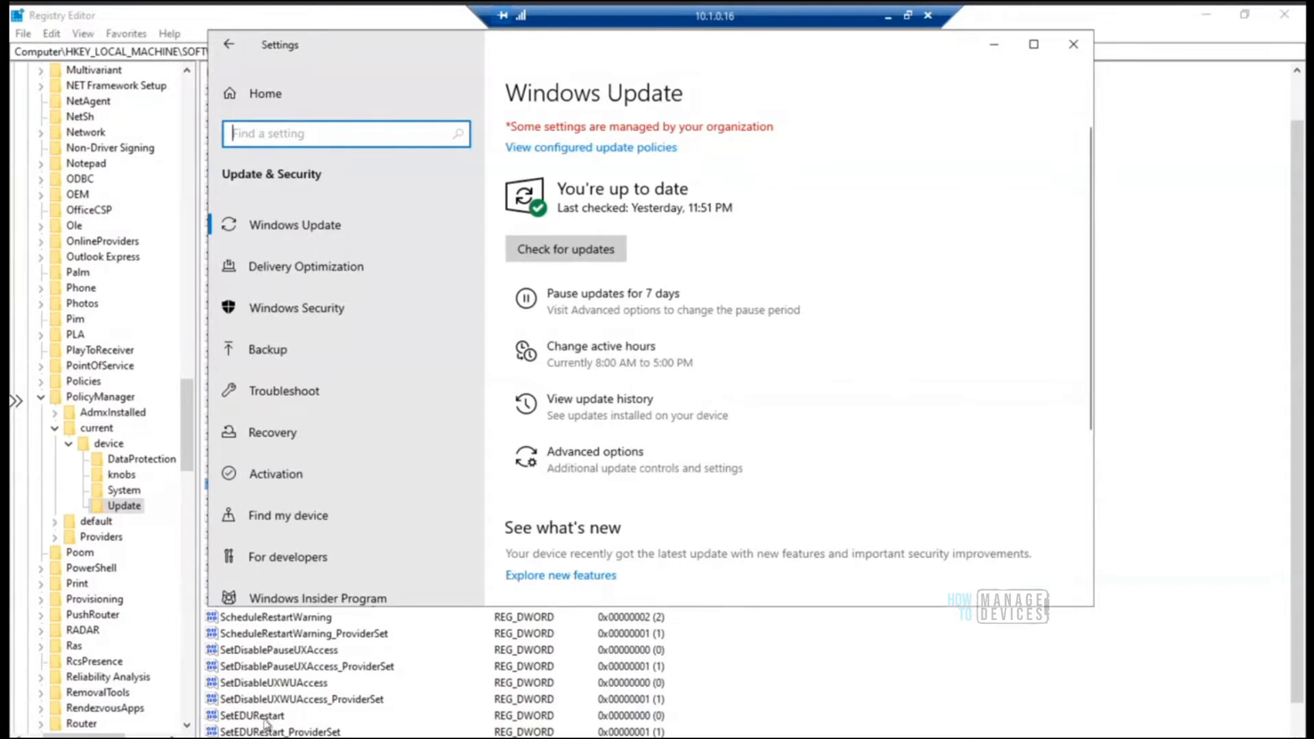
Open a command prompt through Run and force an immediate restart of the remote device with shutdown -r -f -t 00
key(super+x)
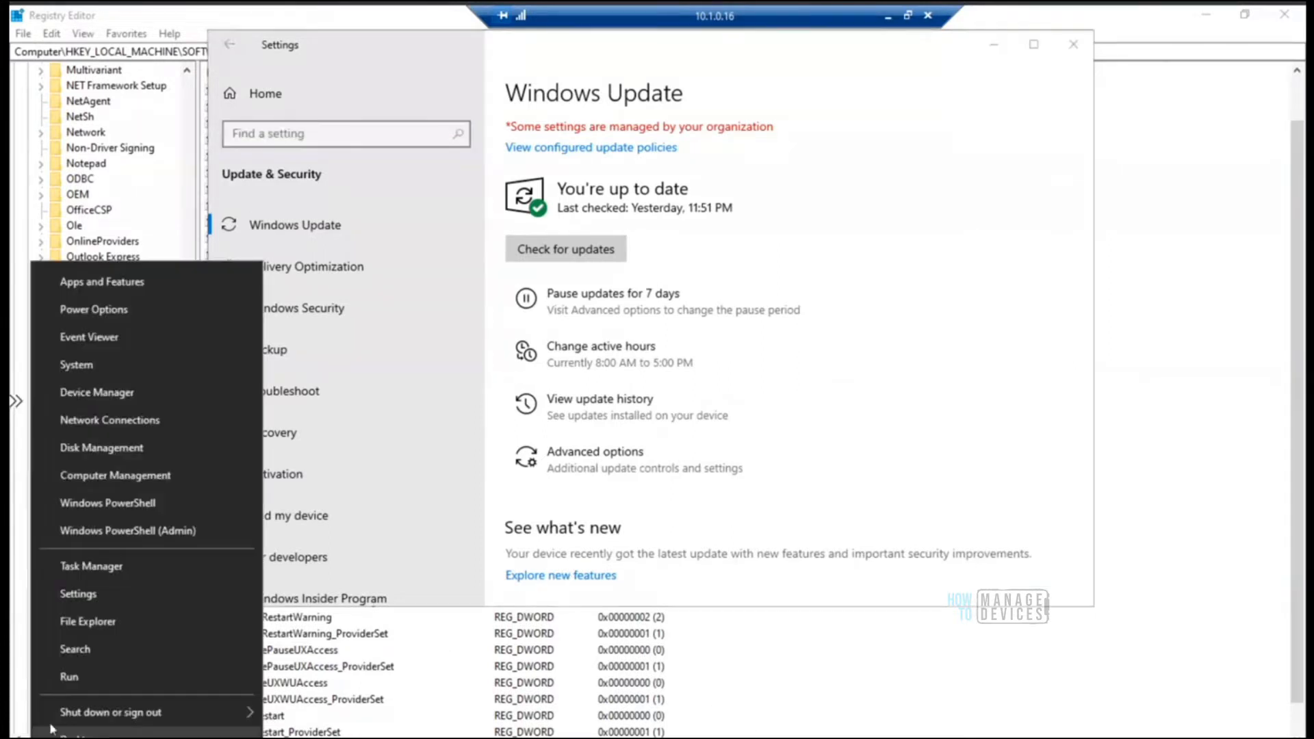
click(125, 676)
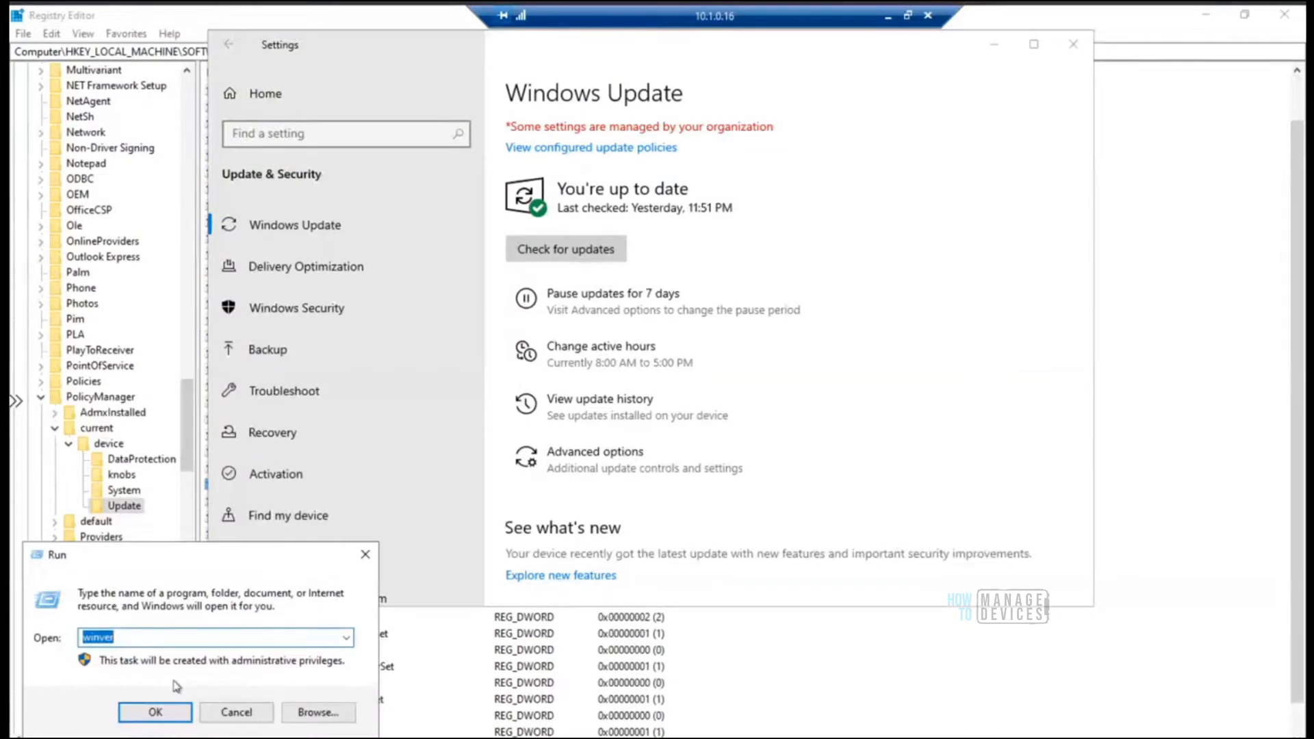
text(cmd)
key(Return)
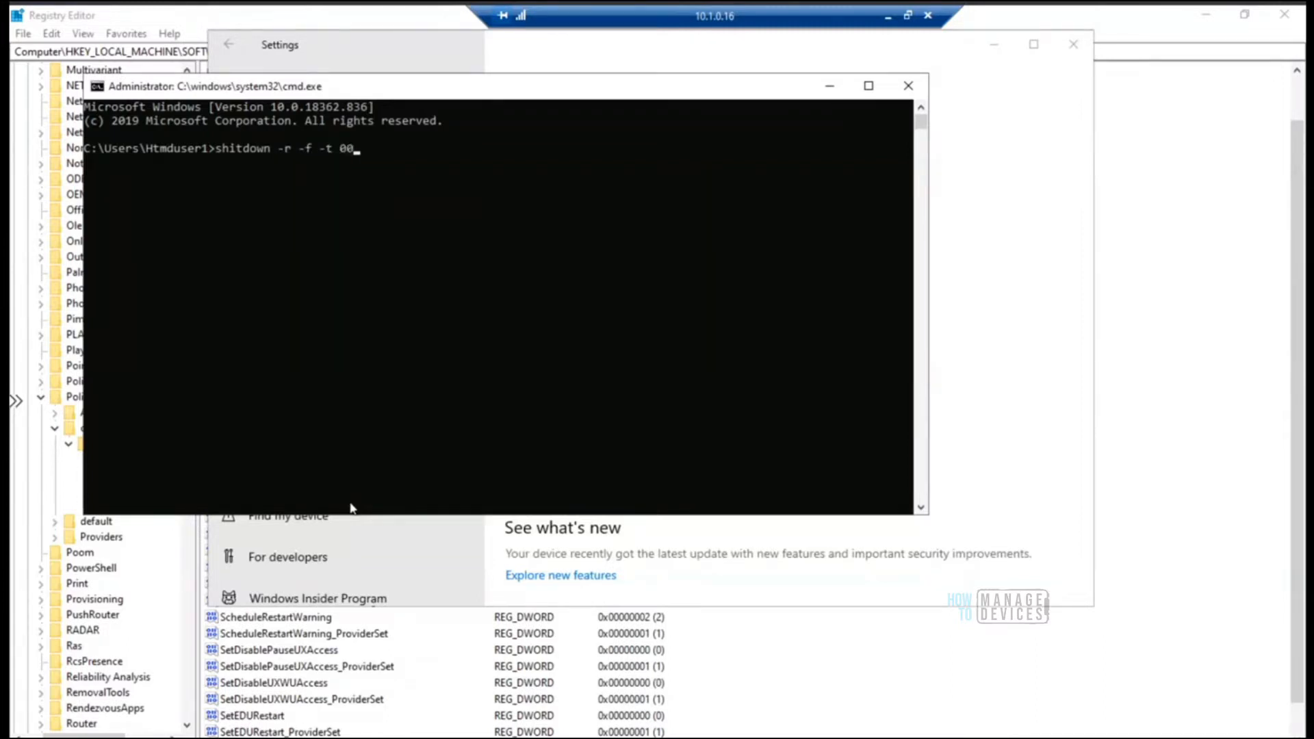
text(00)
key(Return)
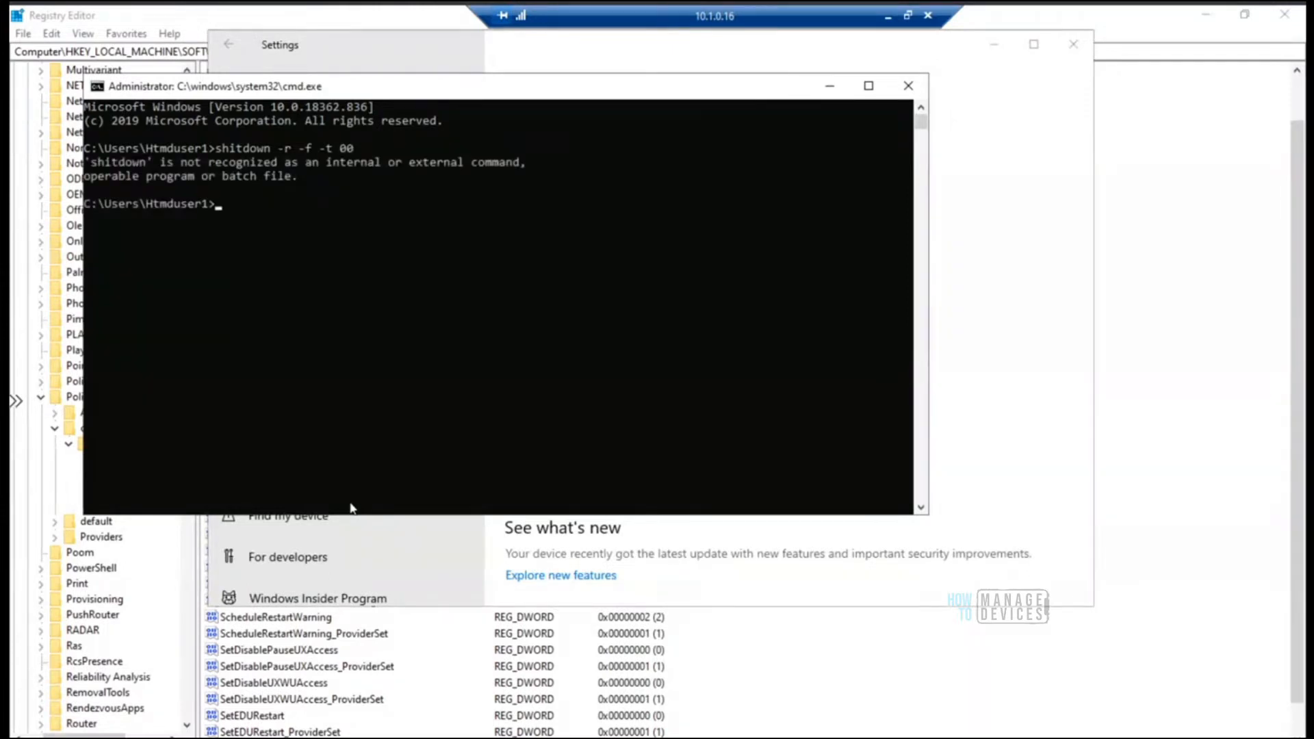
key(Up)
key(BackSpace)
text(utdown -r -f -t 00)
key(Return)
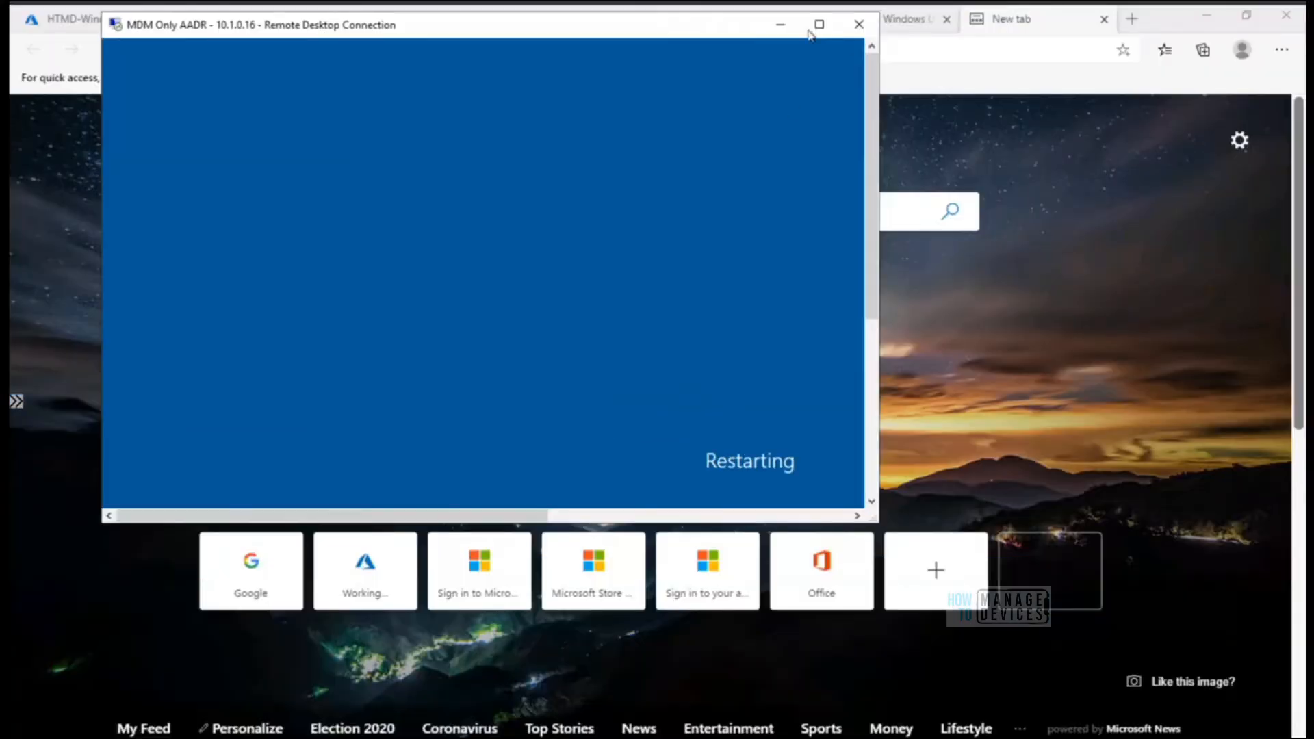
Switch to the Azure AD Joined remote session in full screen and review the policy values under the Update registry key
click(787, 27)
click(787, 28)
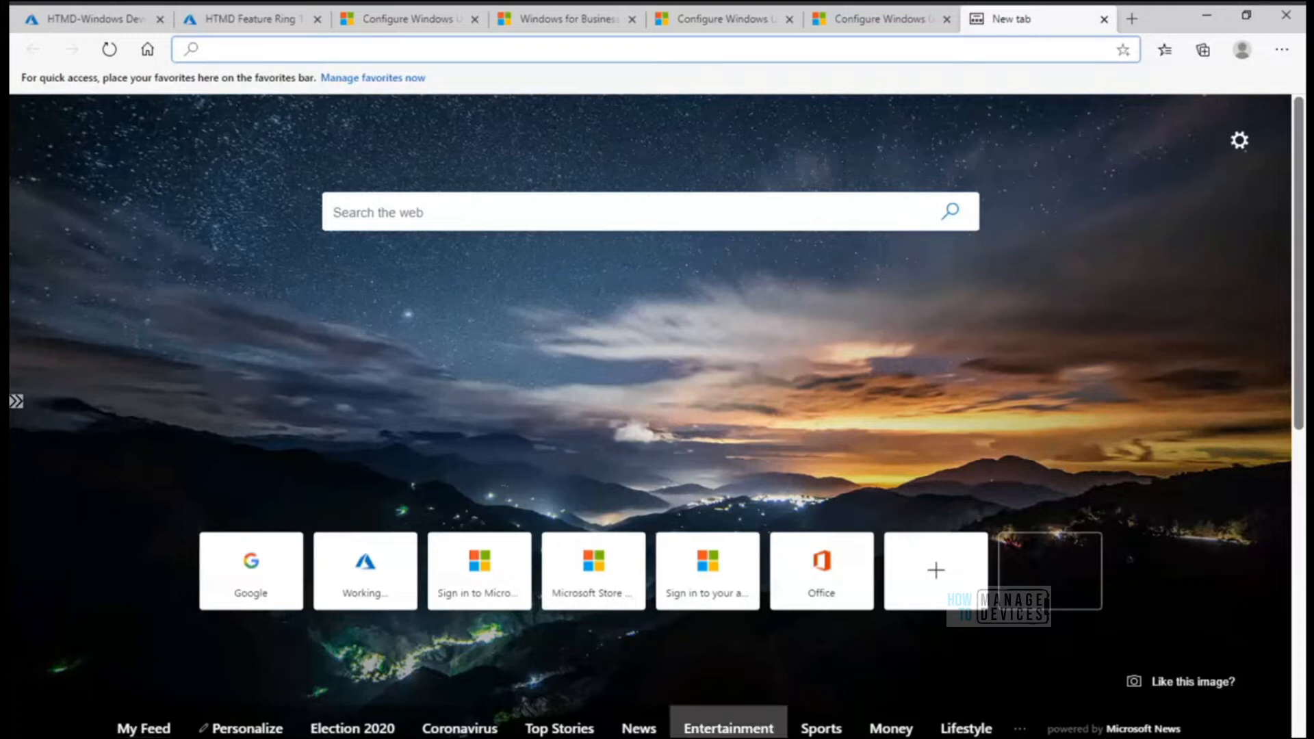
click(712, 738)
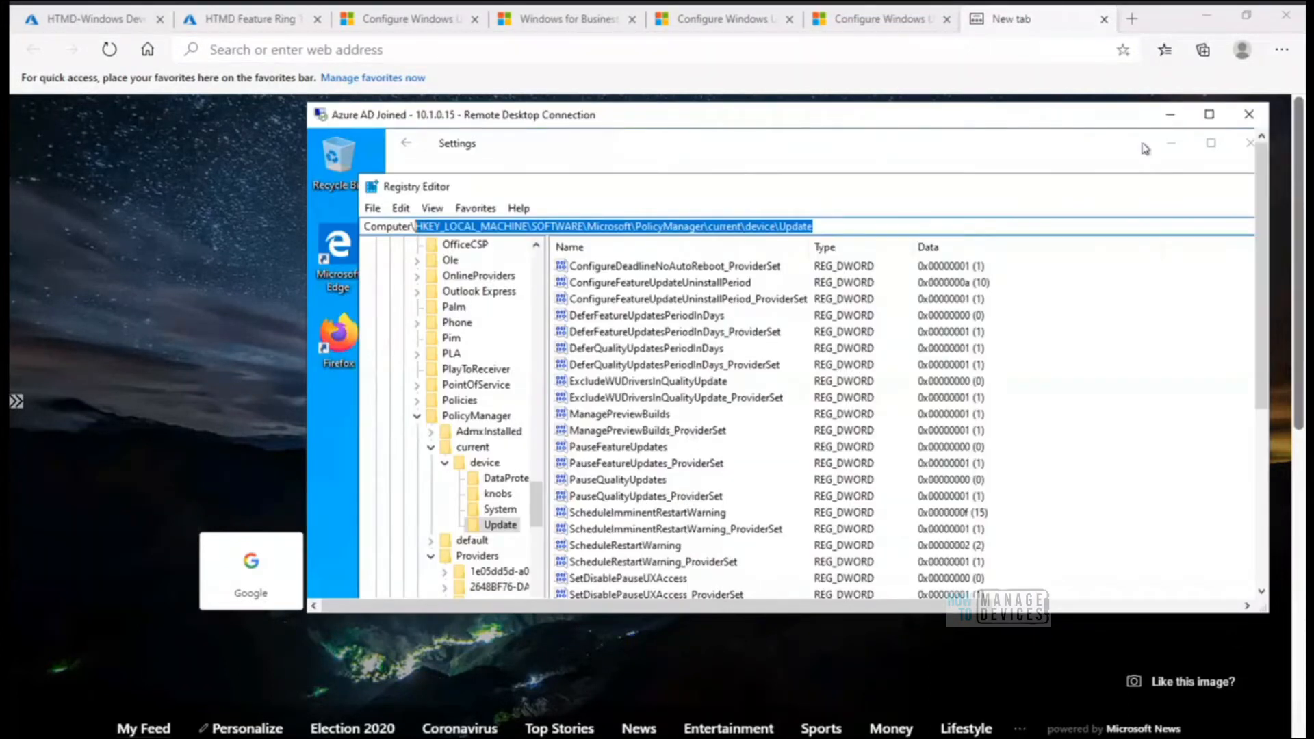
click(1210, 115)
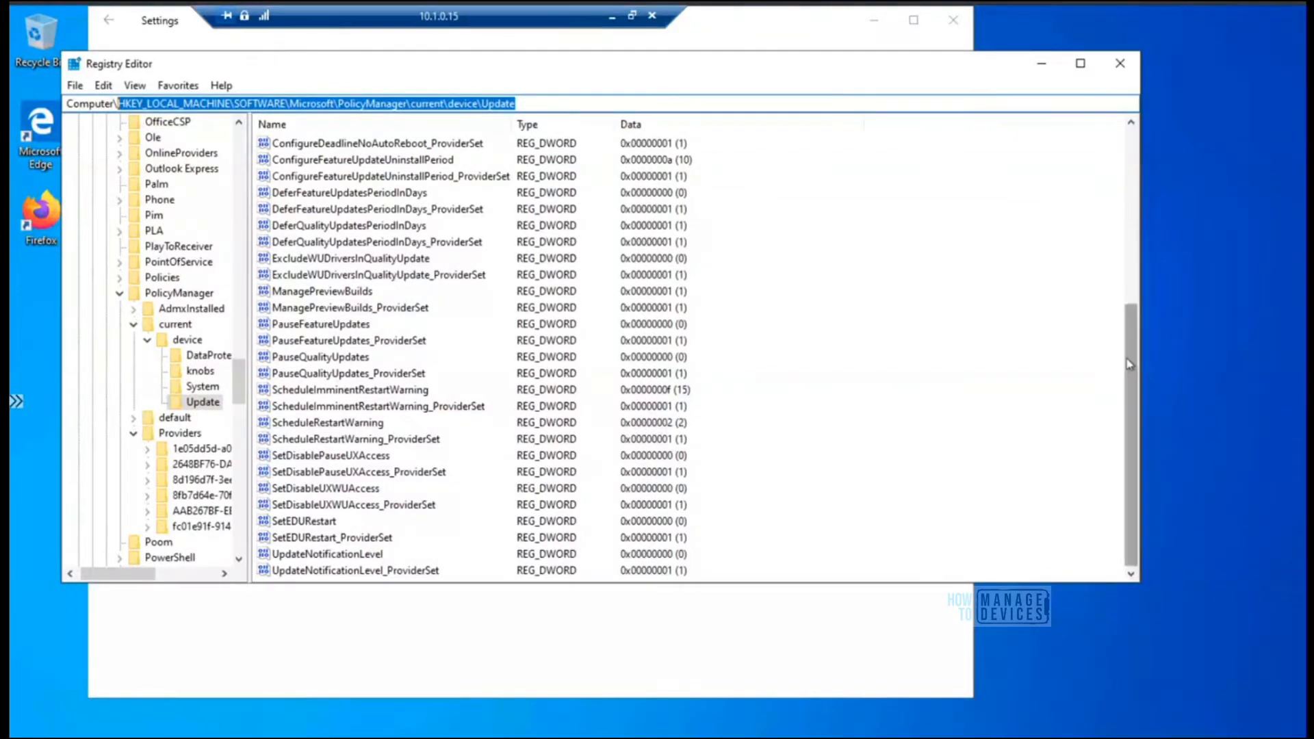
click(1129, 248)
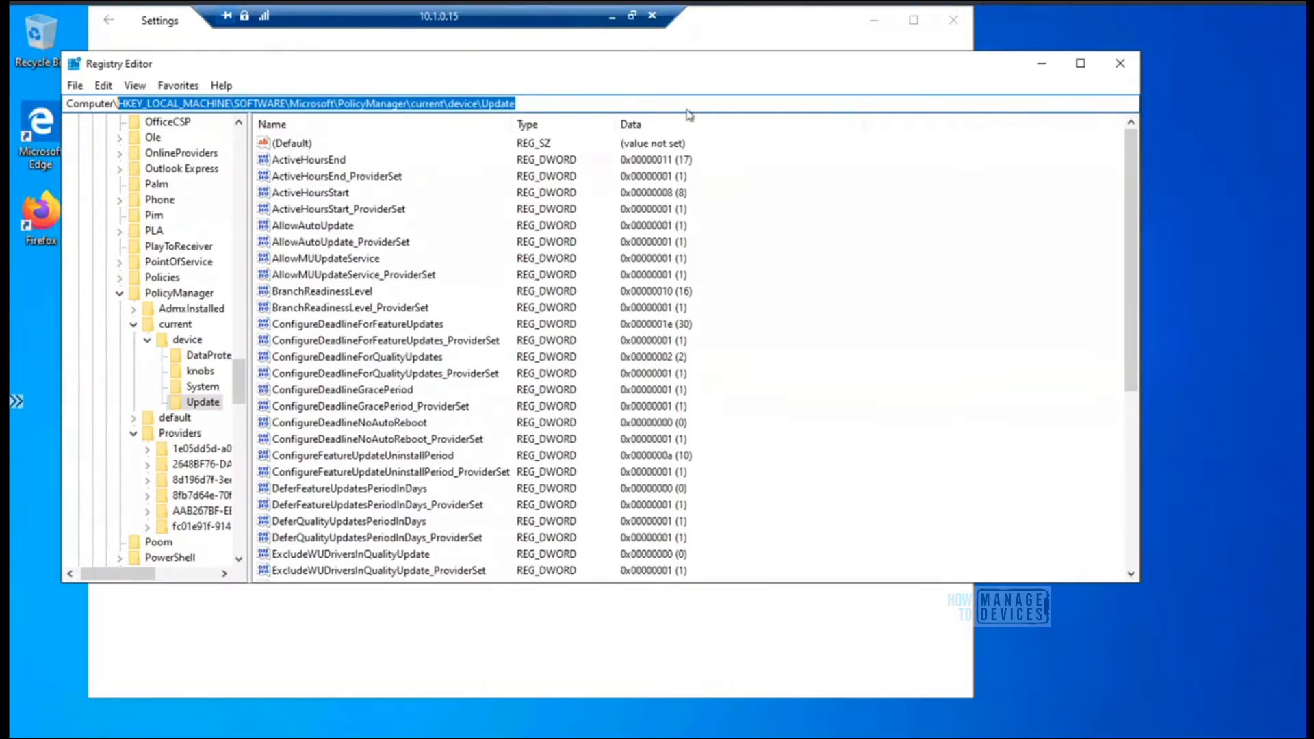
drag(682, 71, 760, 65)
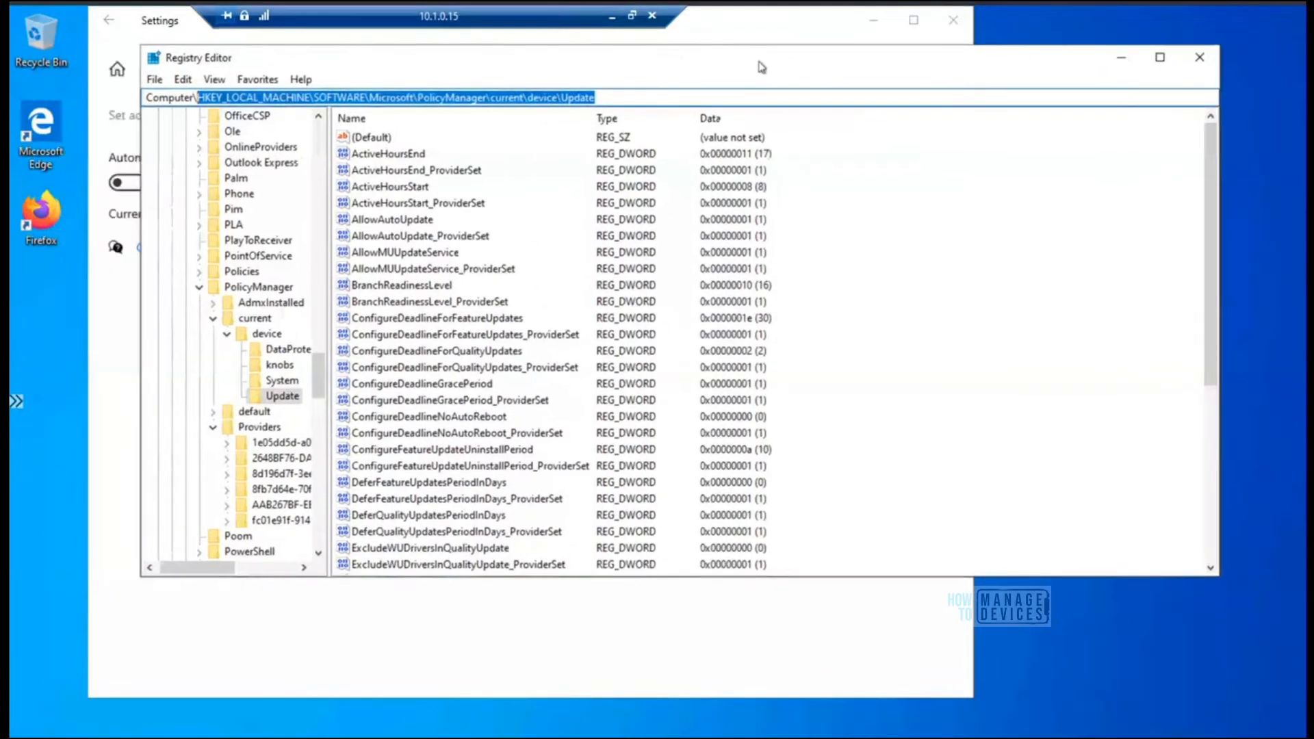
Return Settings from the active hours page to Windows Update, and minimize the Azure AD Joined remote session
click(531, 664)
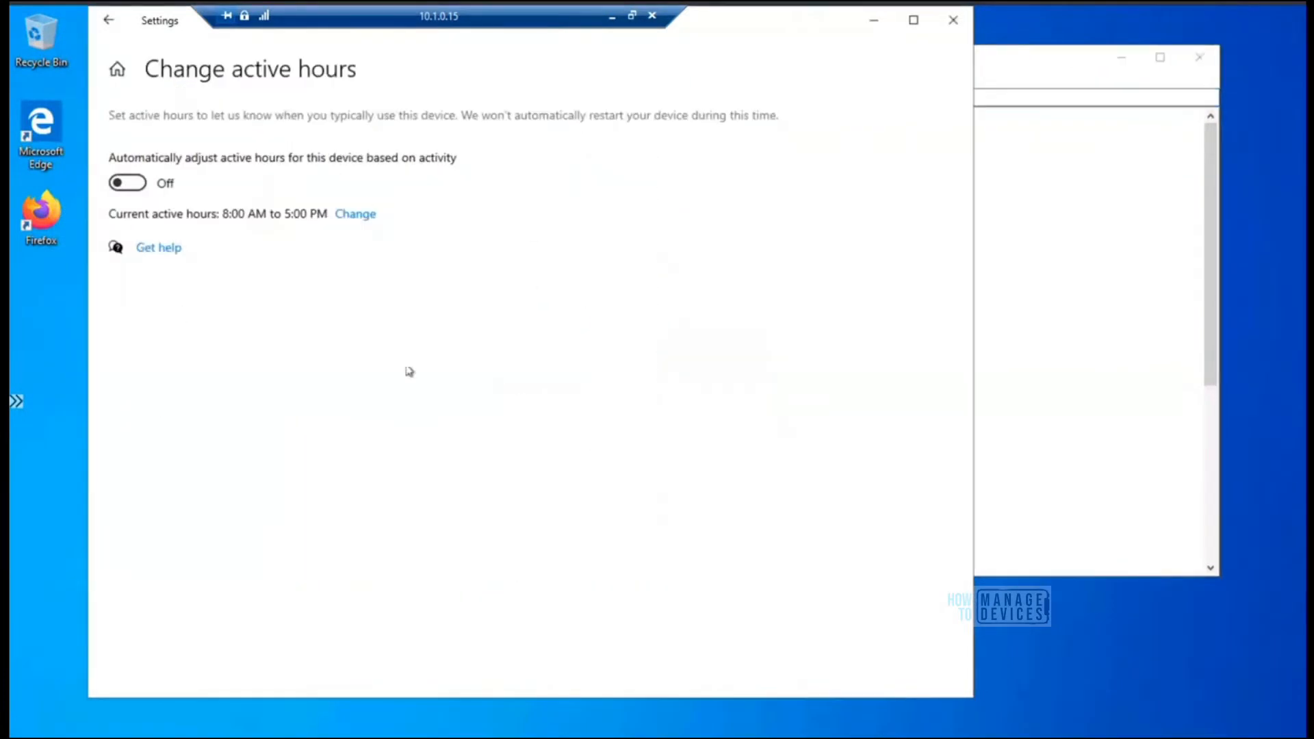
click(109, 28)
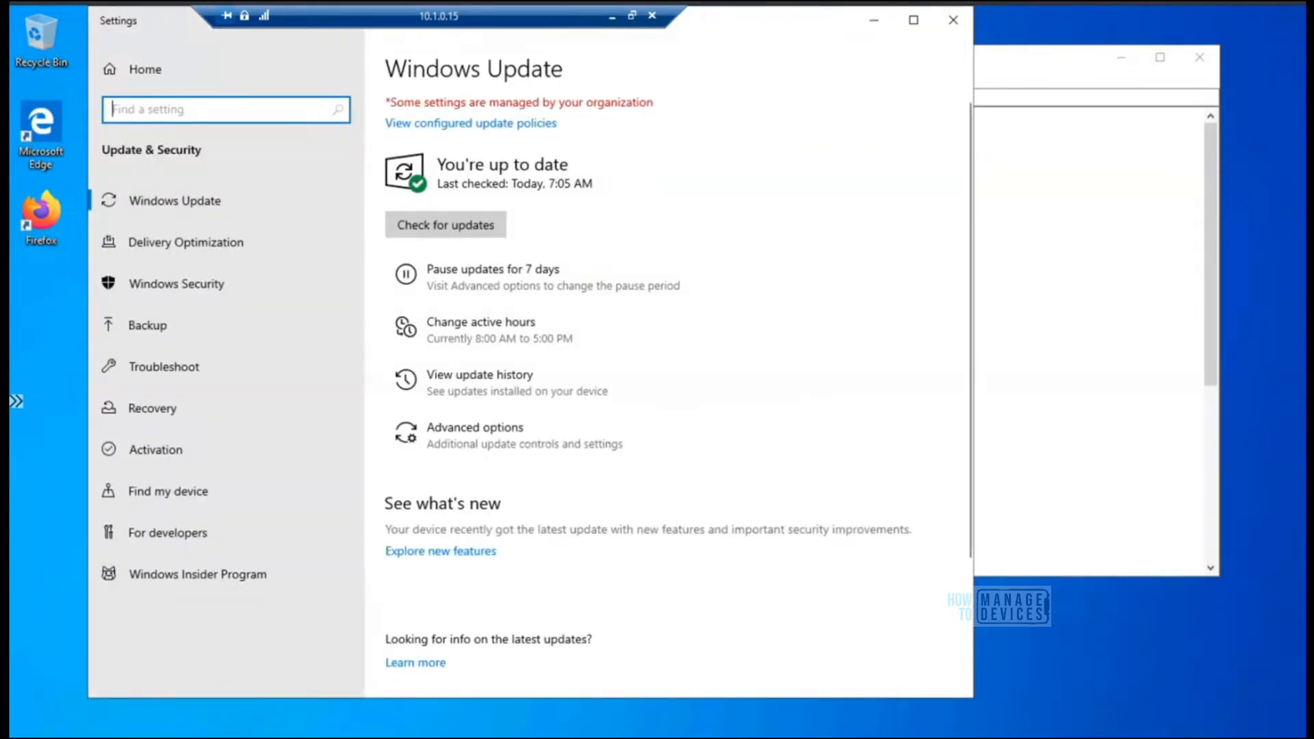
click(632, 16)
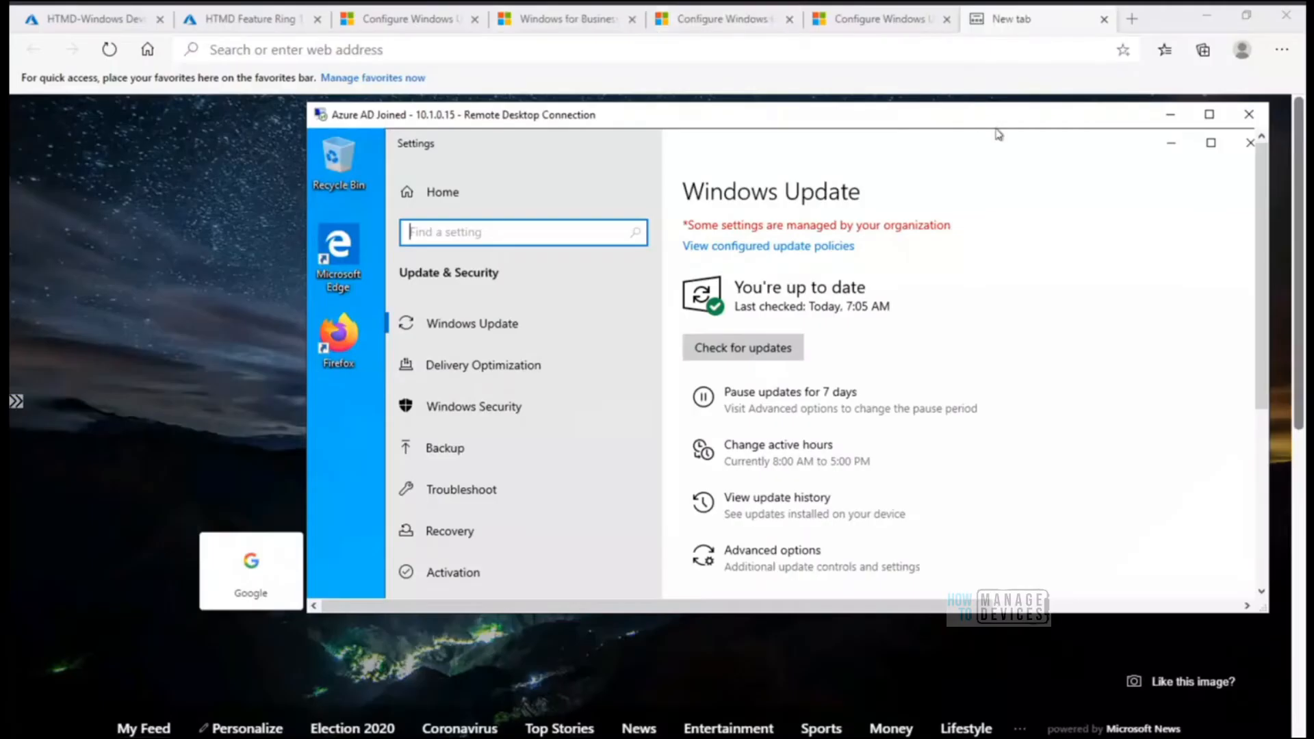
click(1171, 114)
Open Tenant administration in the Endpoint Manager admin center and check the tenant's service release
click(249, 22)
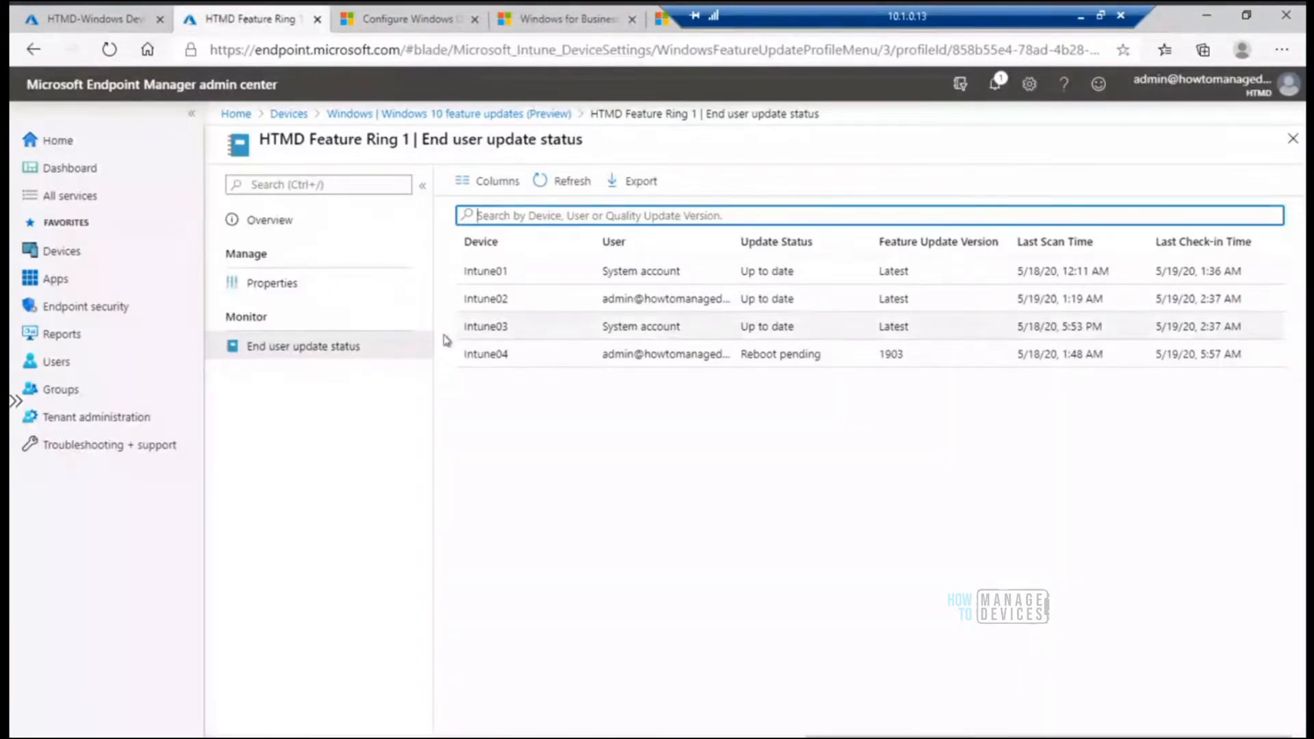
click(132, 424)
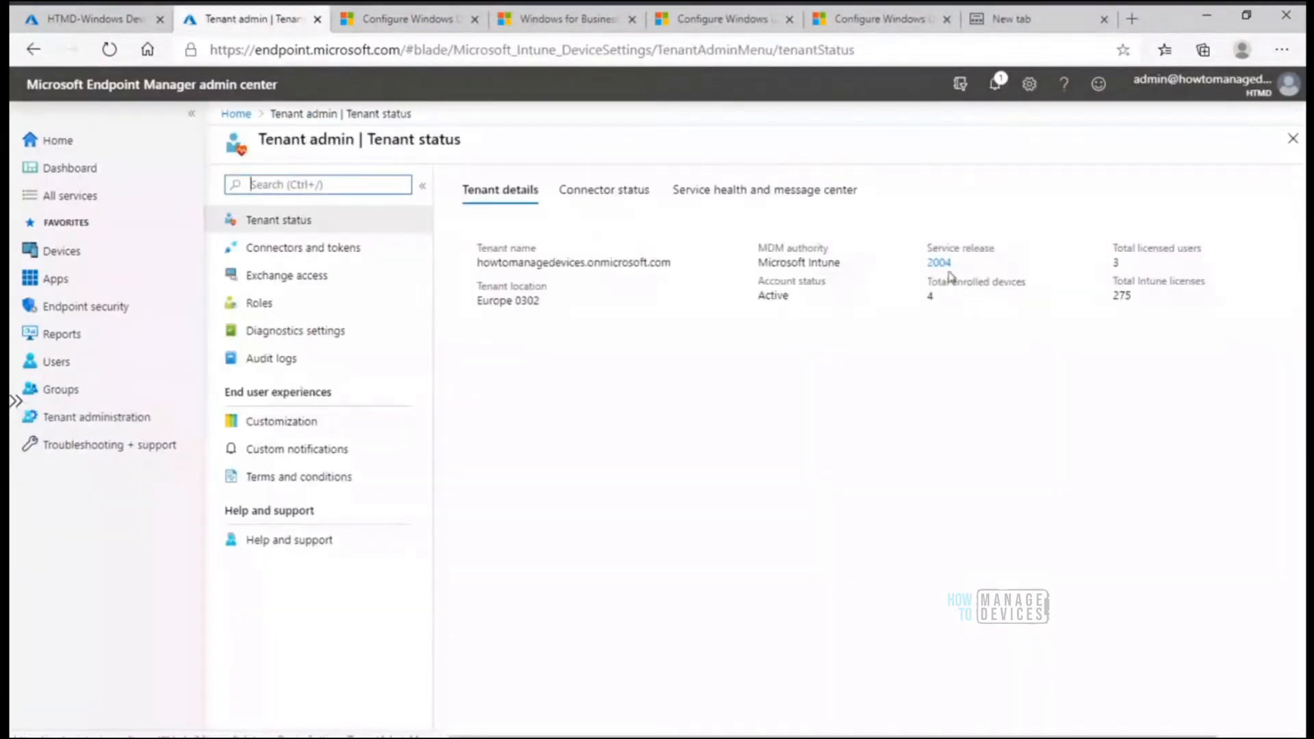
drag(952, 268, 928, 270)
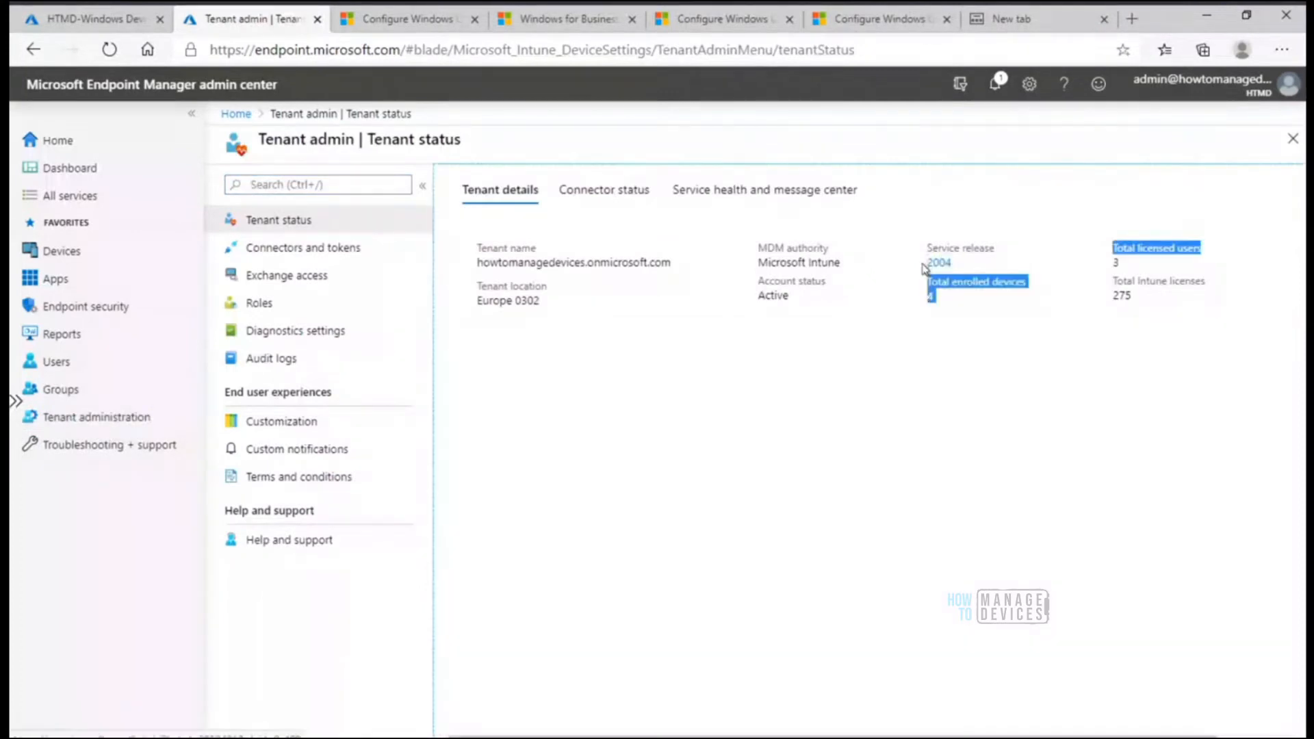
click(815, 462)
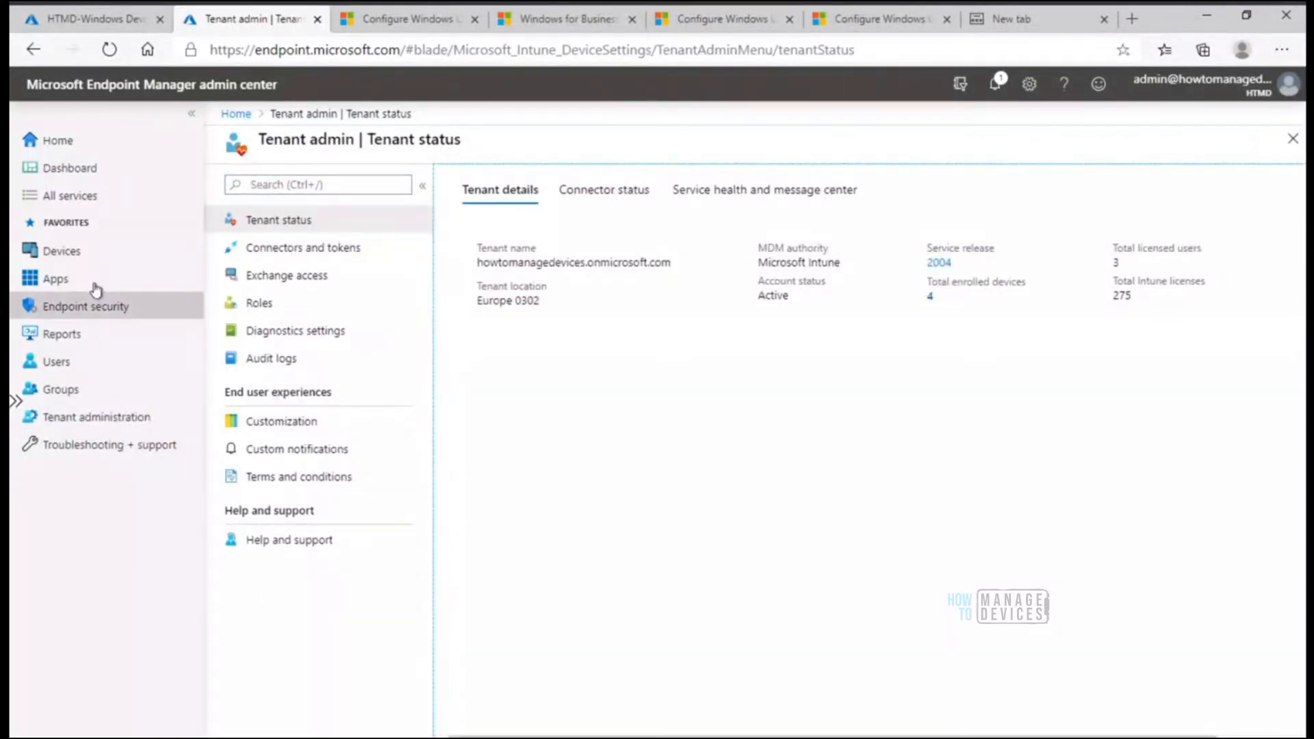
View the Windows devices' feature update policies and the list of Windows 10 update rings
click(67, 260)
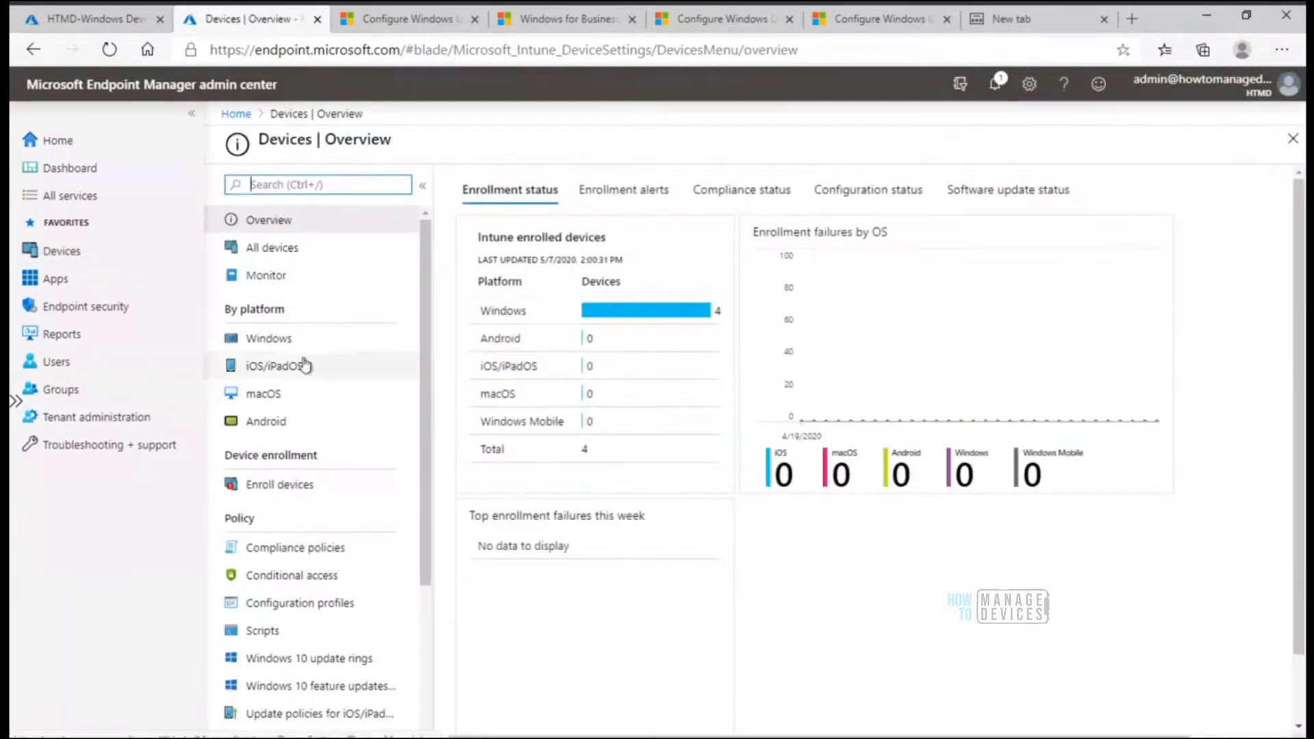
click(277, 342)
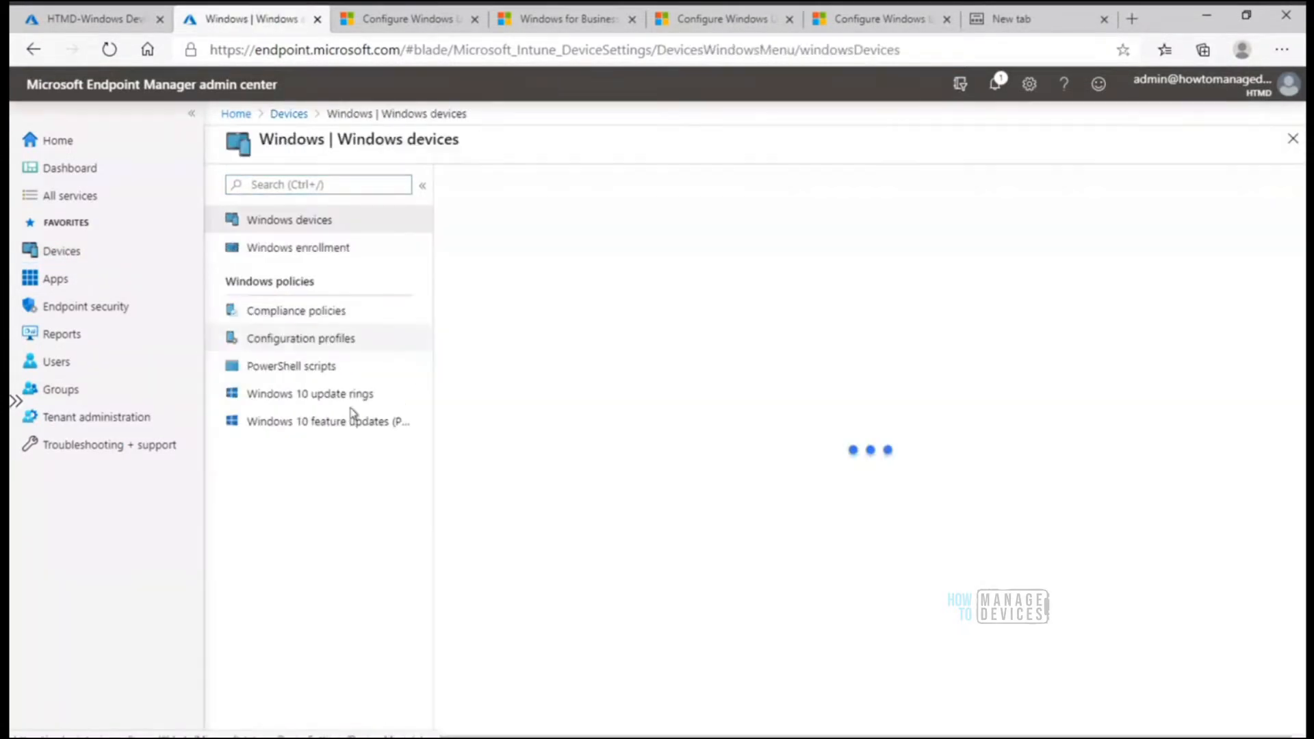
click(346, 430)
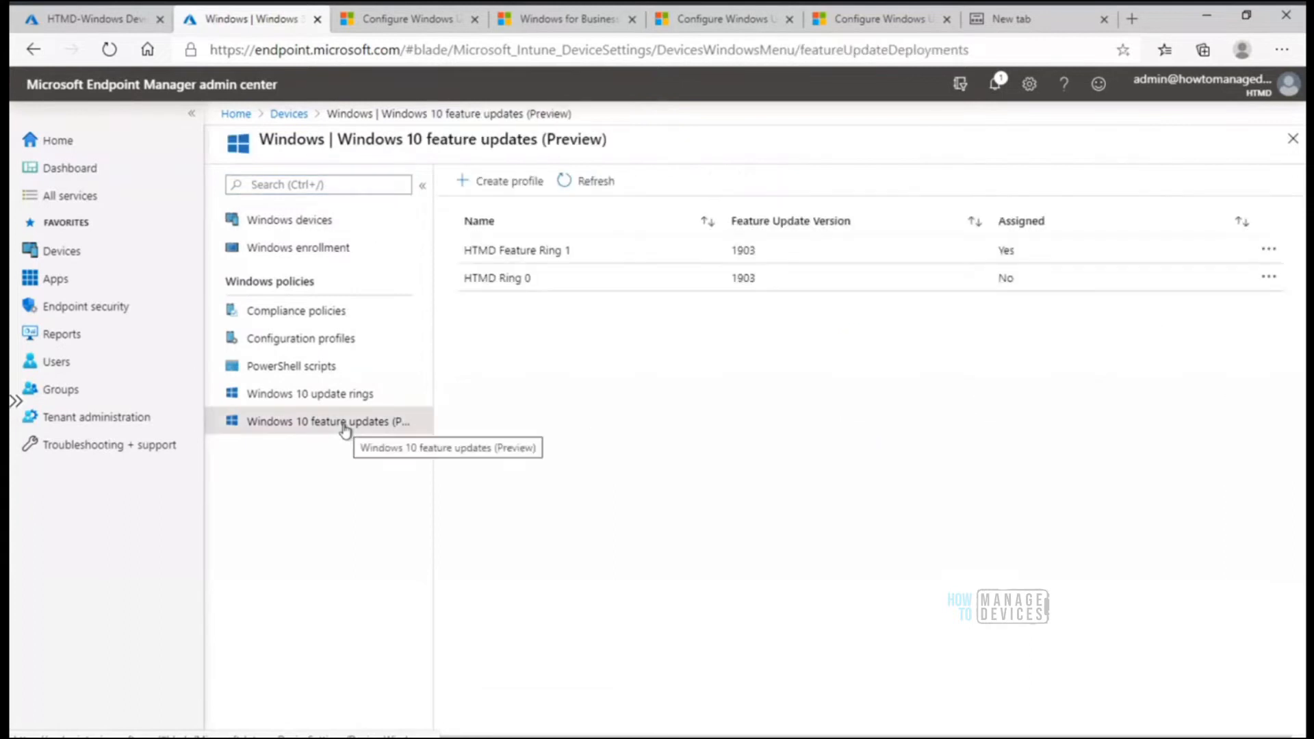
click(340, 401)
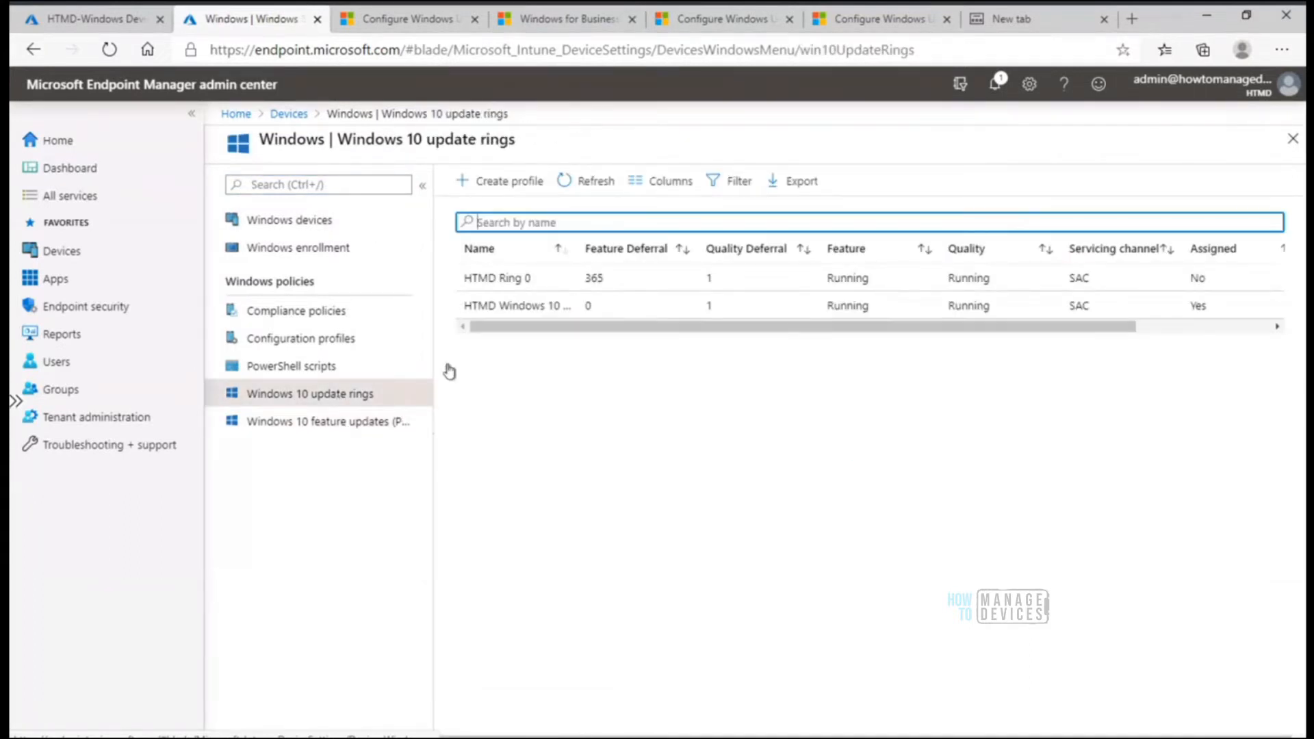
Review the assignment status and properties of HTMD Windows 10 Update Ring 1, and return to the update rings list
click(530, 309)
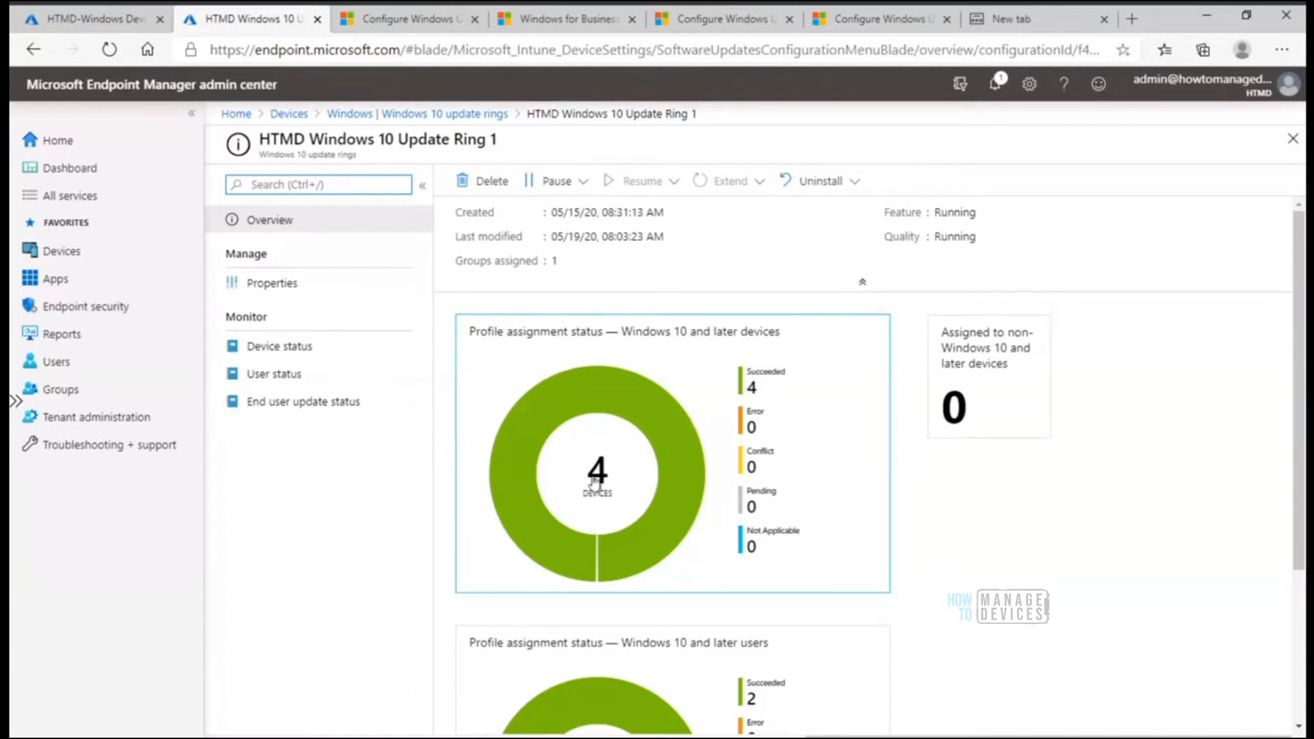
mouse_move(555, 533)
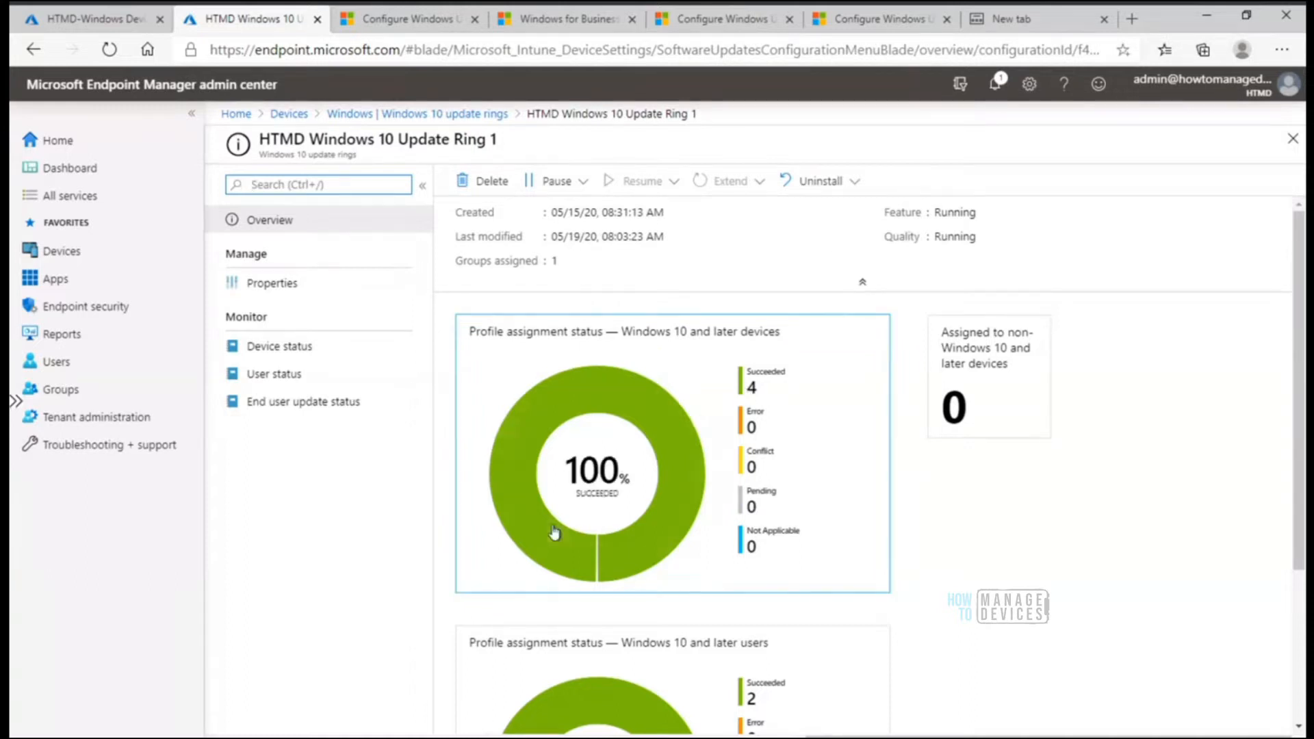
click(286, 296)
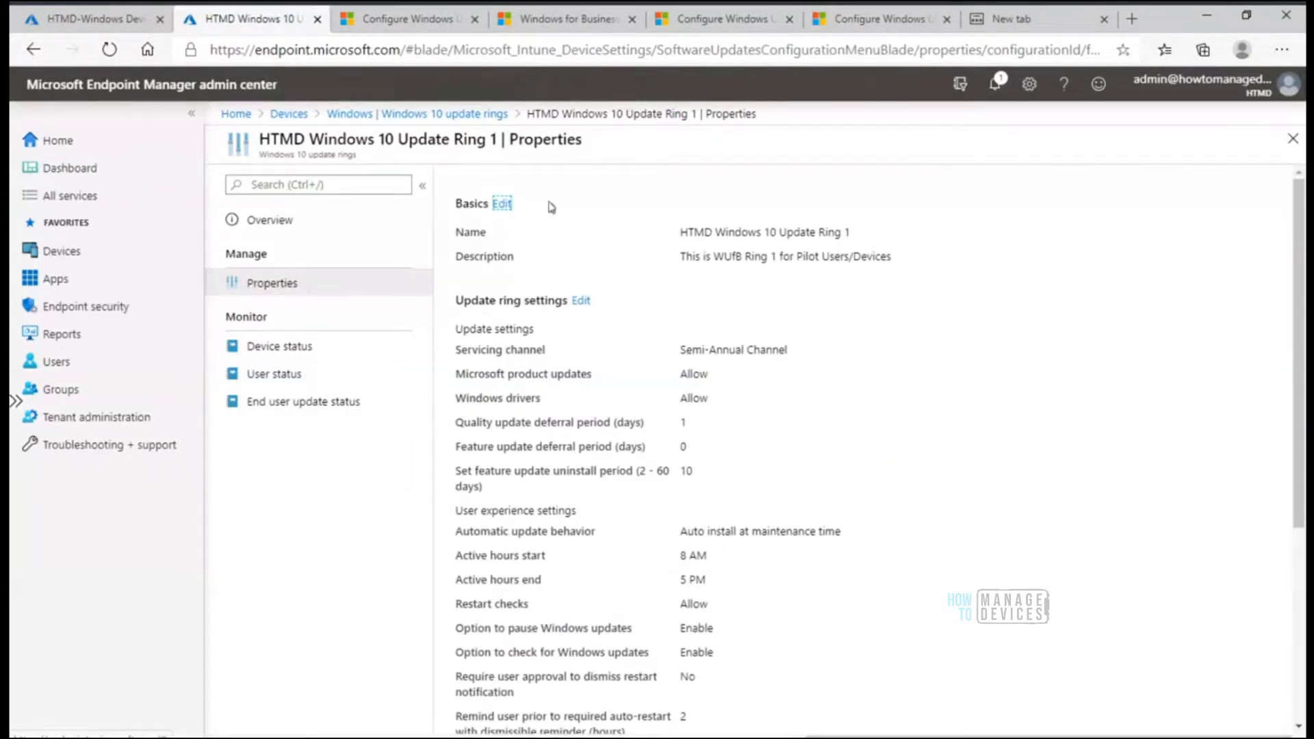
click(486, 115)
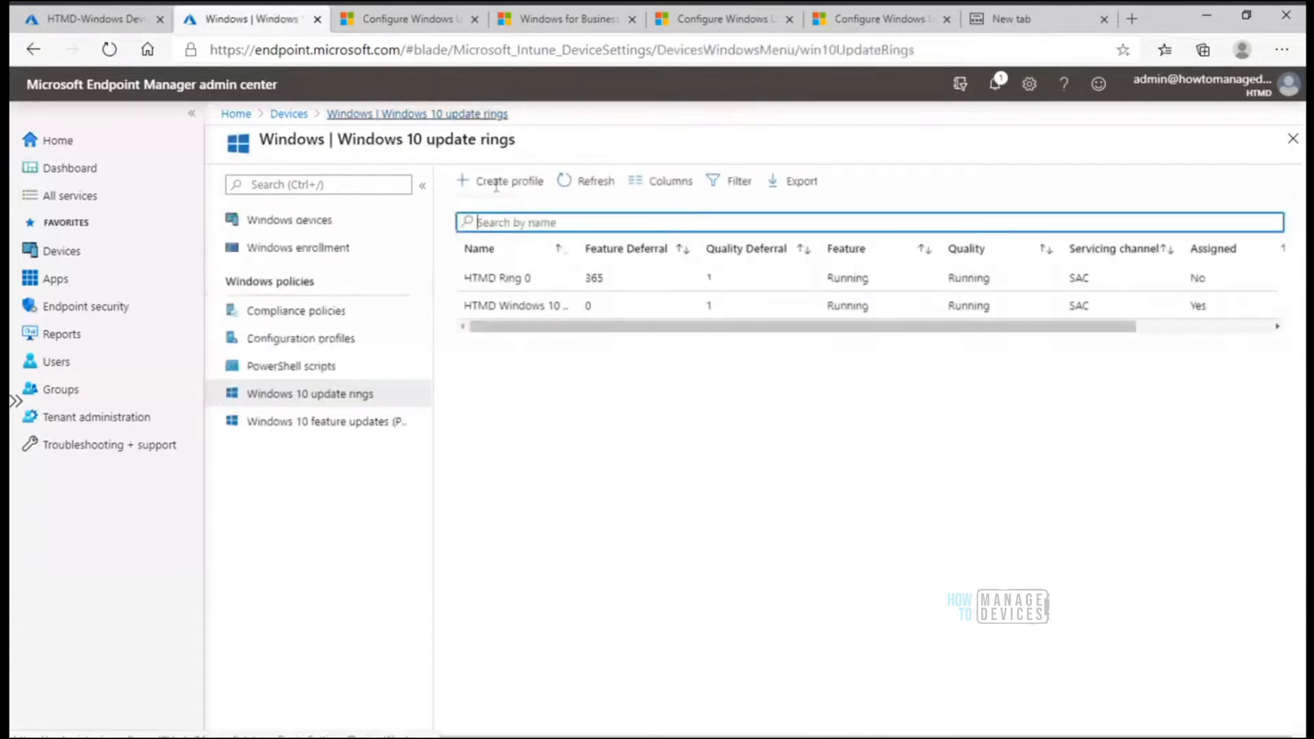
Pause quality updates for HTMD Windows 10 Update Ring 1 and check which pause options remain
click(533, 312)
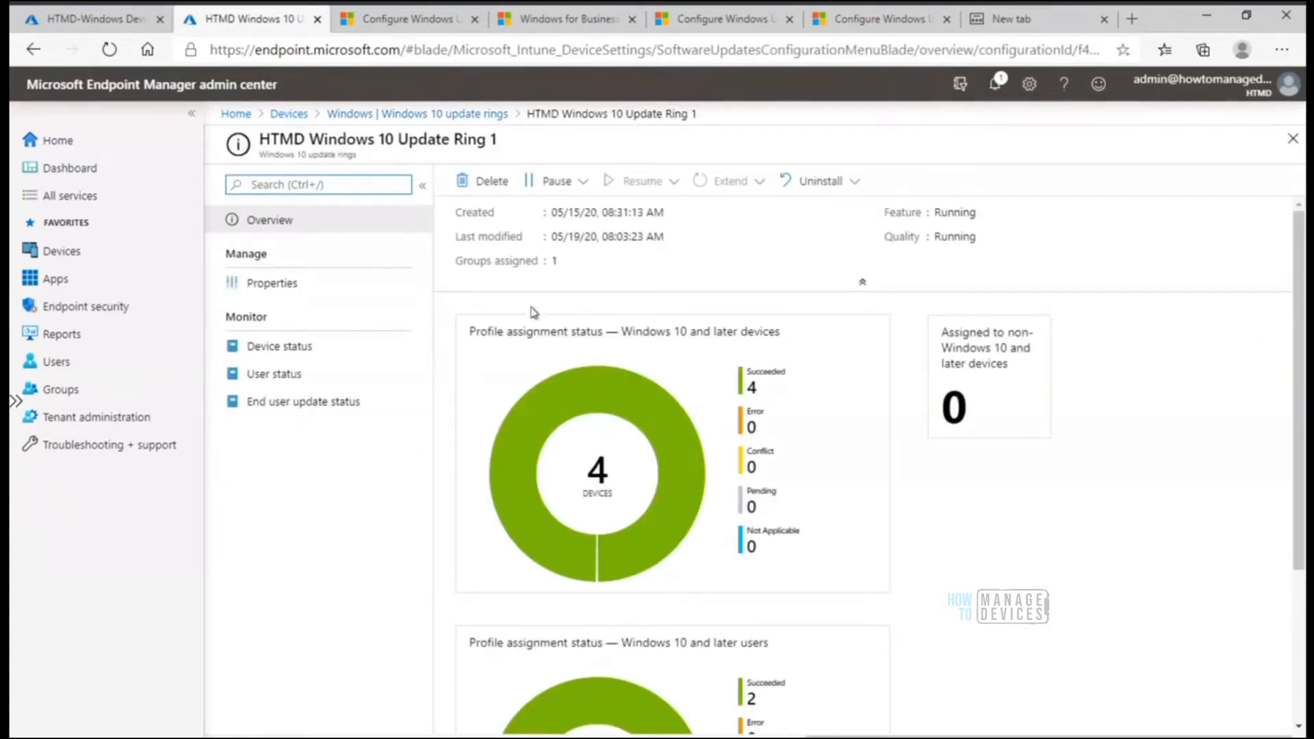
click(582, 182)
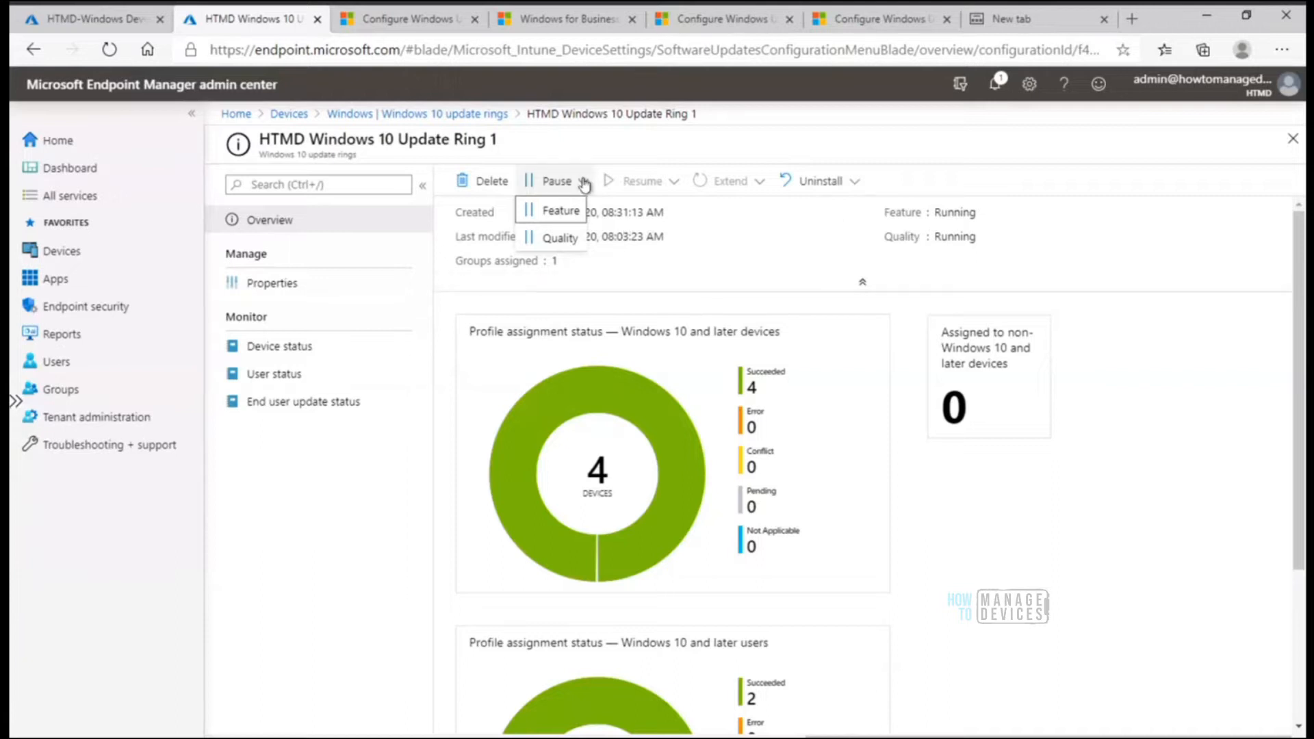
click(563, 239)
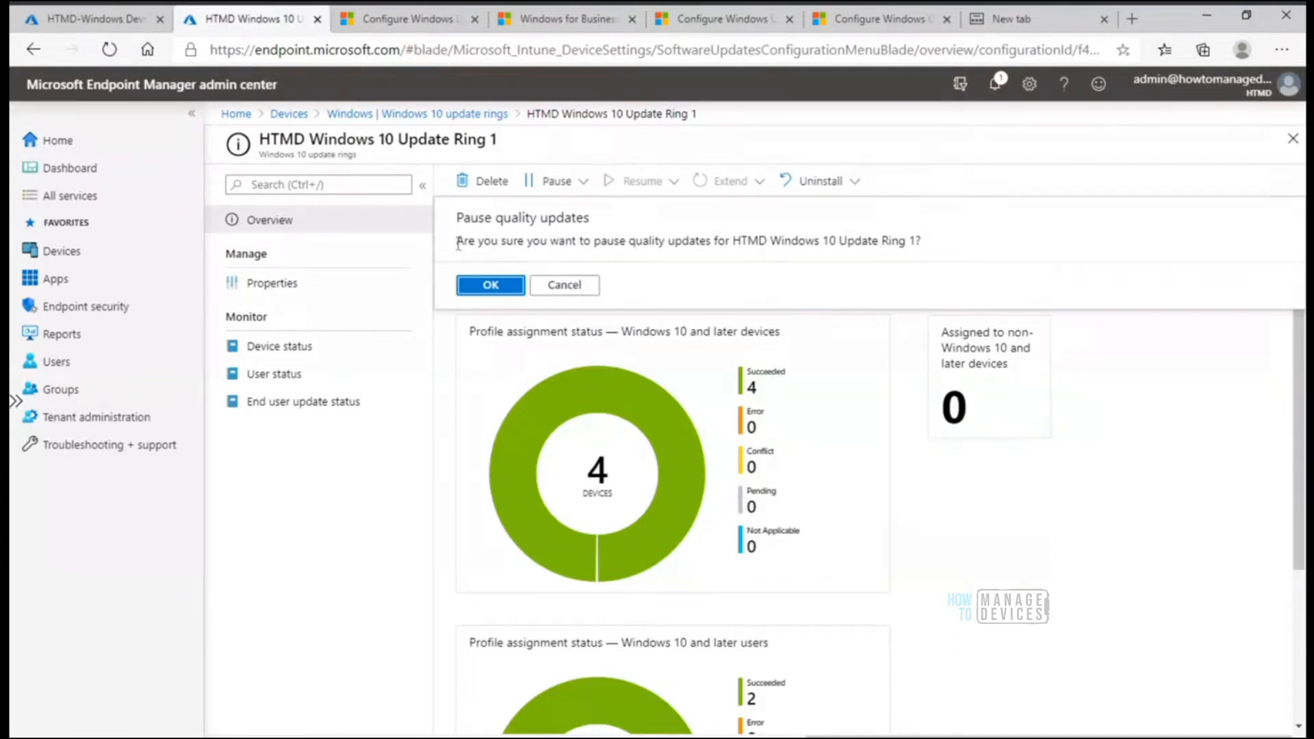
drag(458, 242, 653, 256)
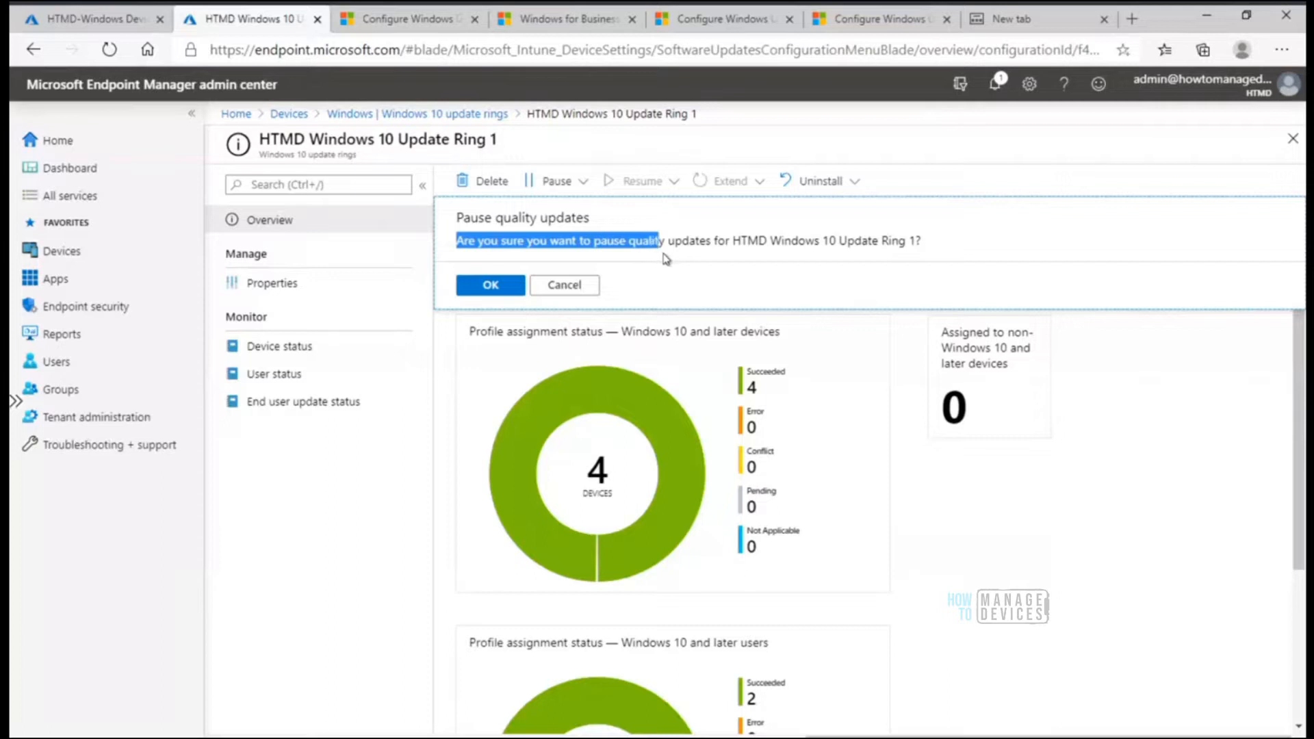
click(695, 291)
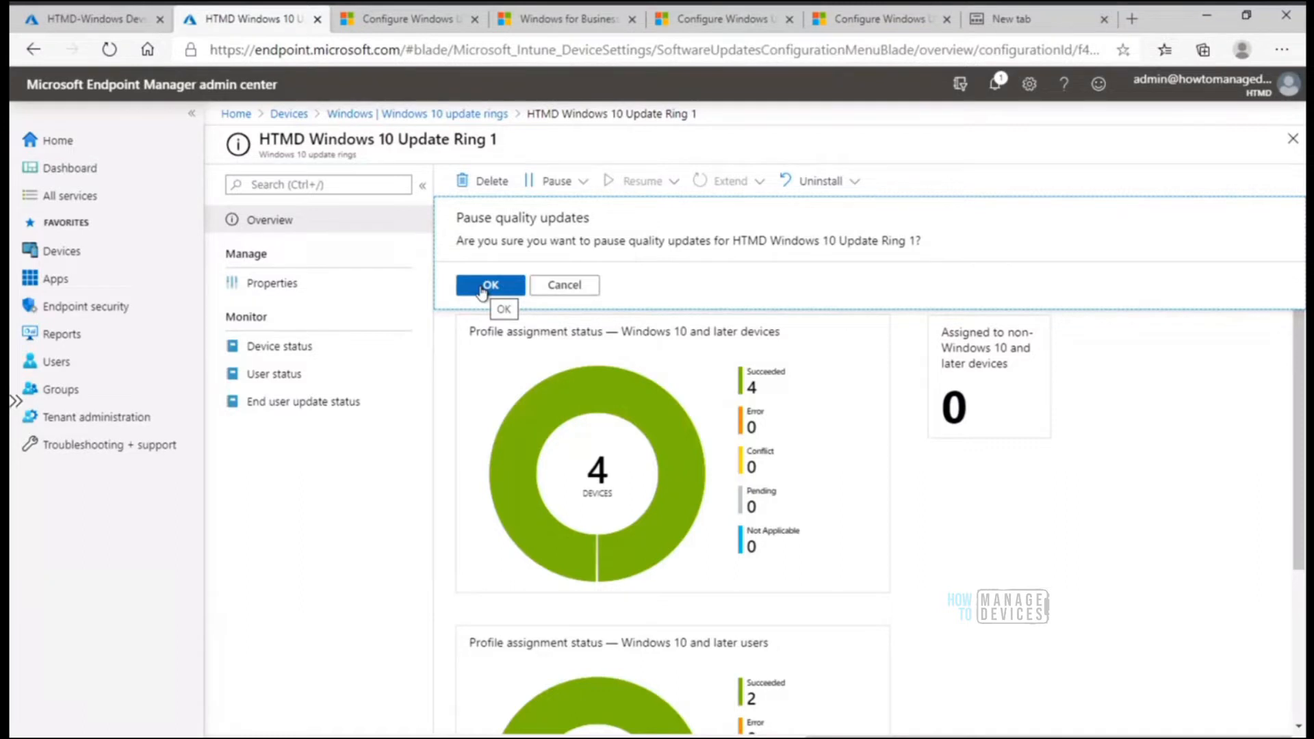
click(483, 288)
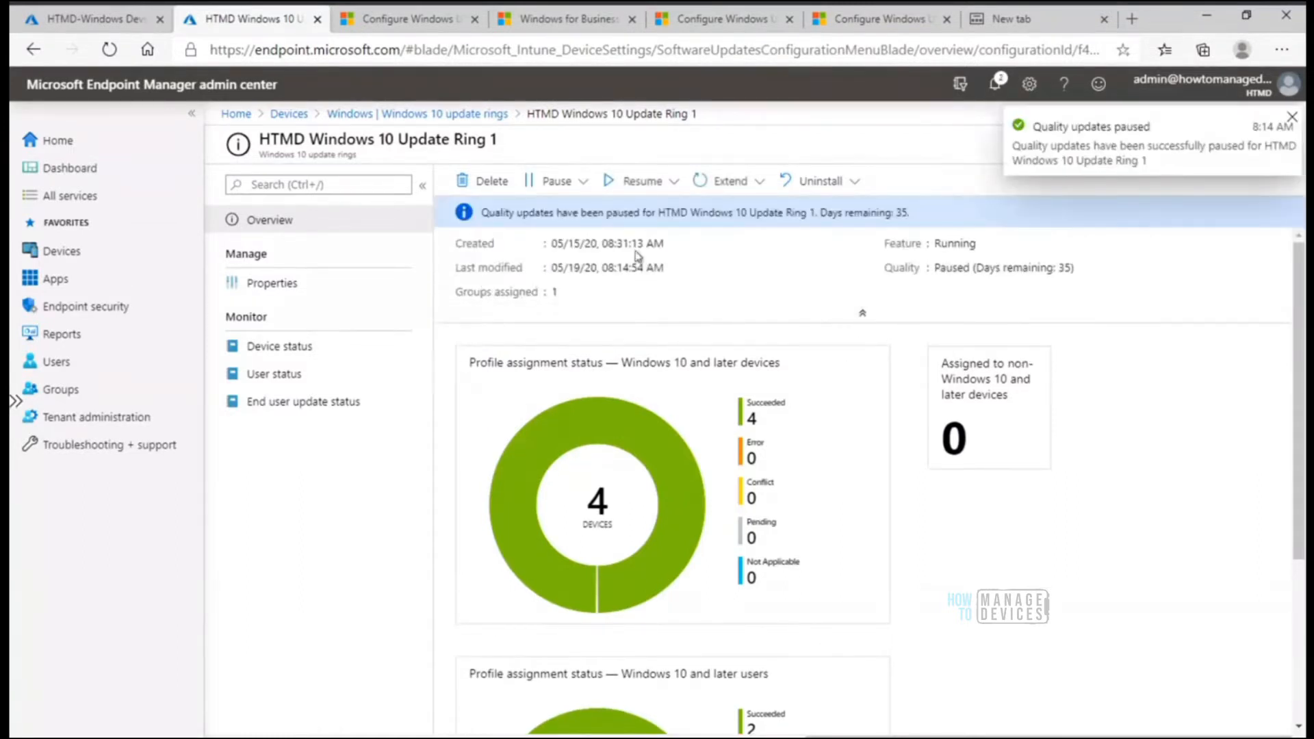
click(556, 181)
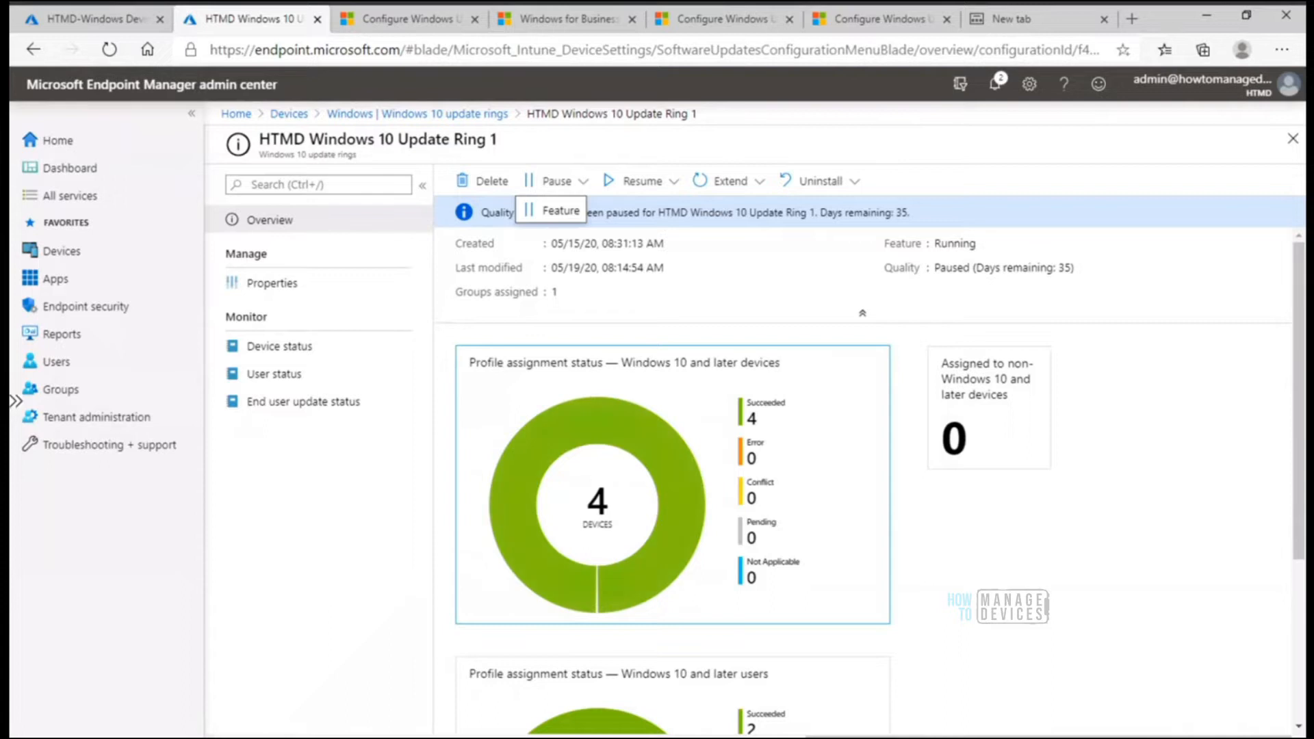
Switch to the Azure AD Joined remote desktop session in full screen and start a device sync with Company Portal
click(669, 736)
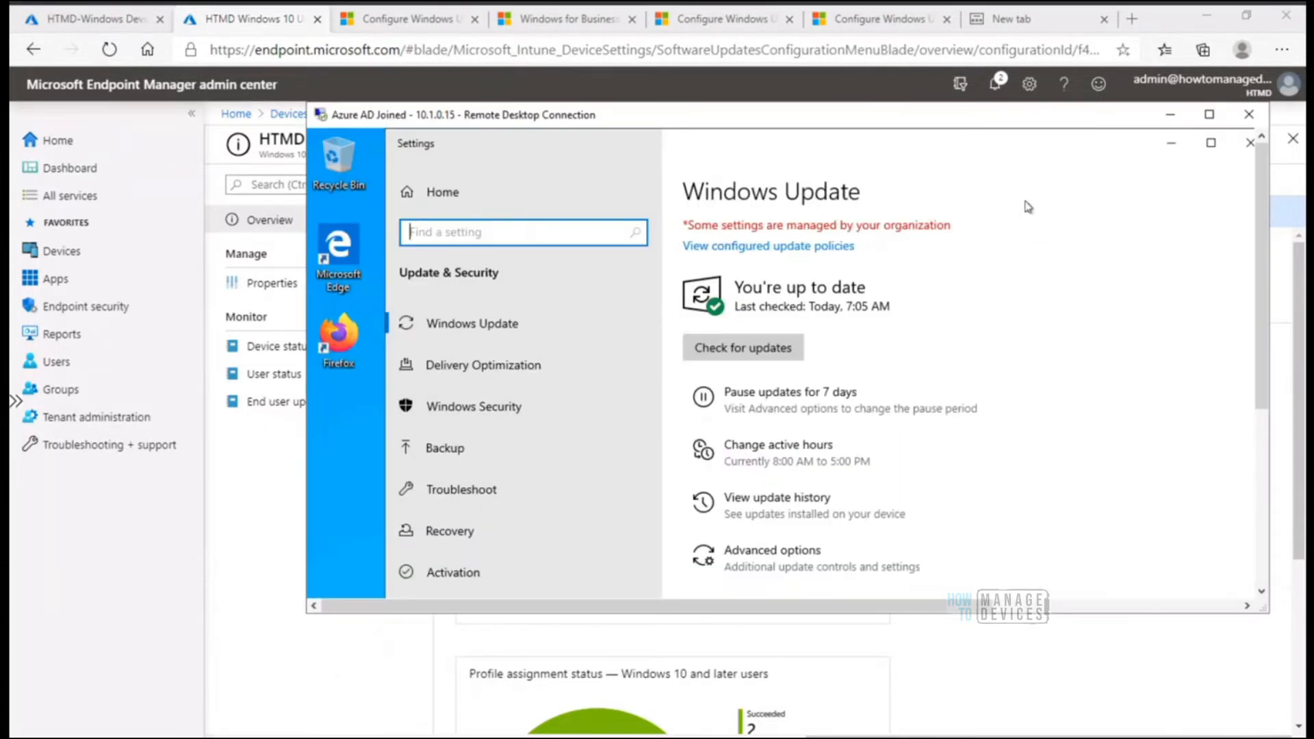
click(1209, 115)
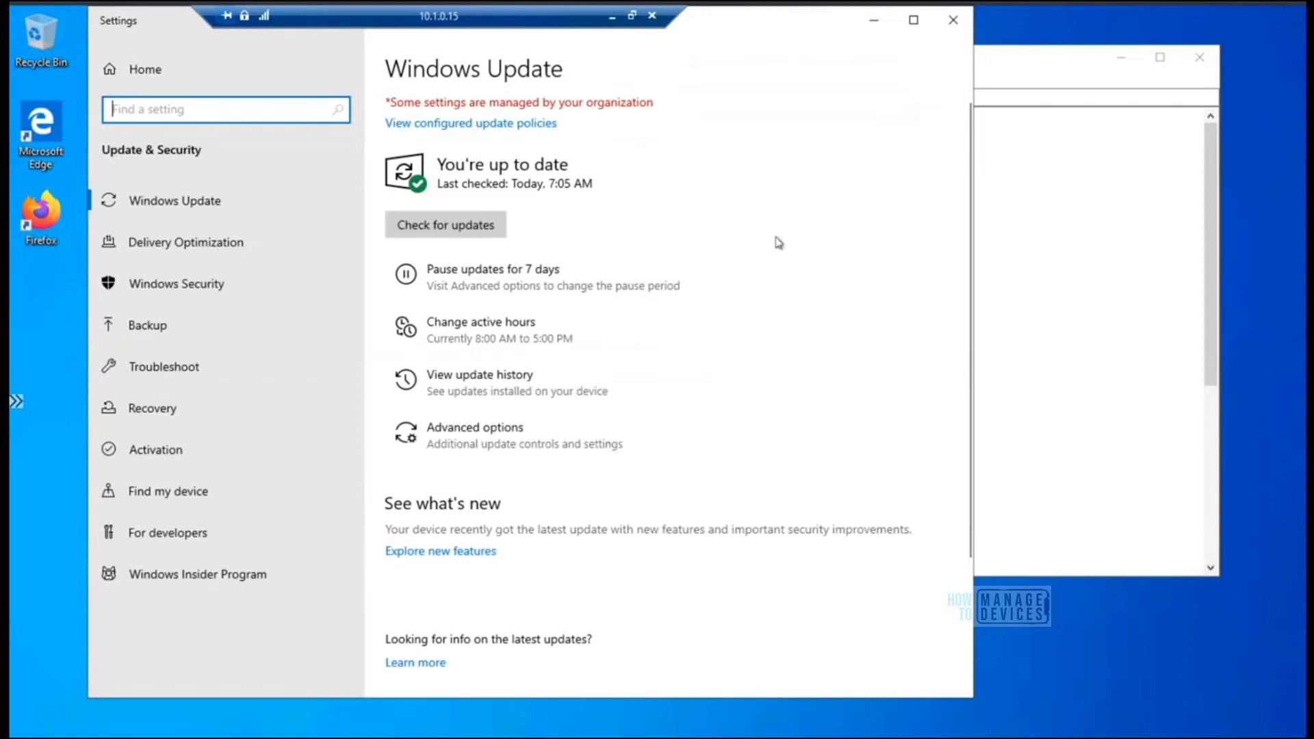
right_click(581, 738)
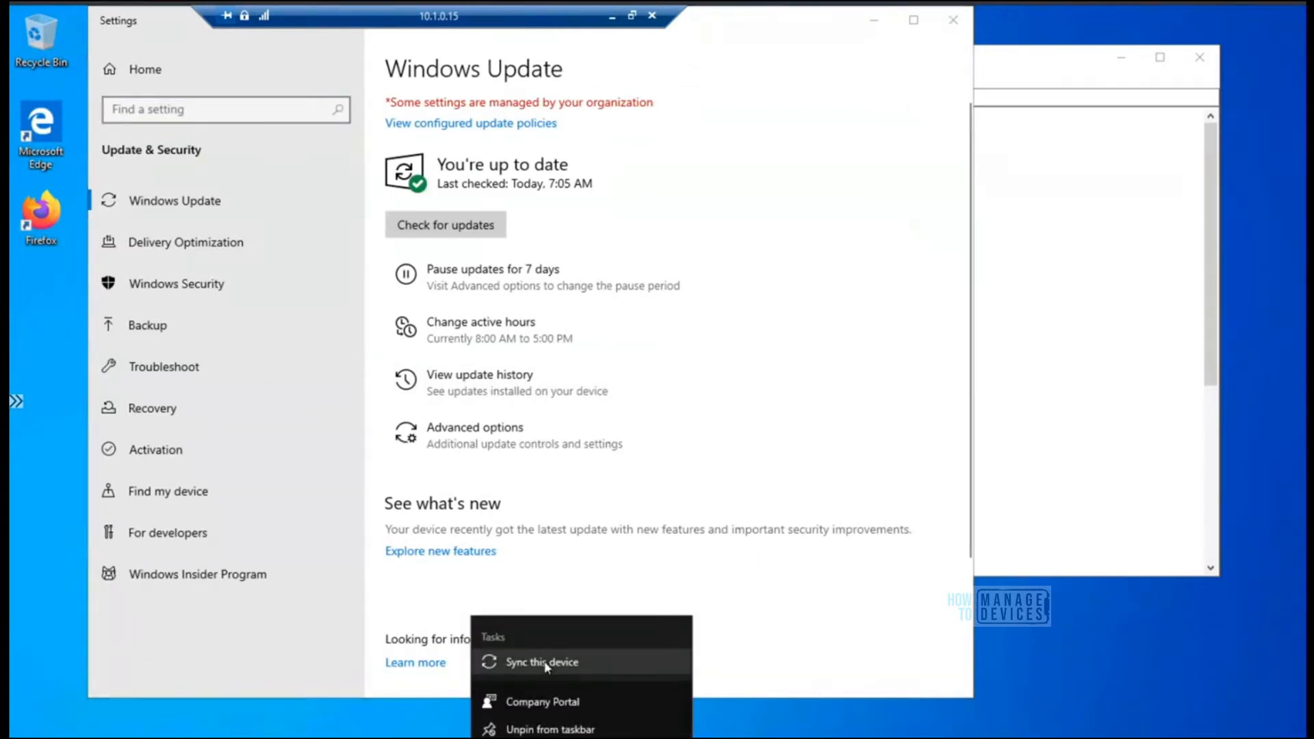
click(546, 664)
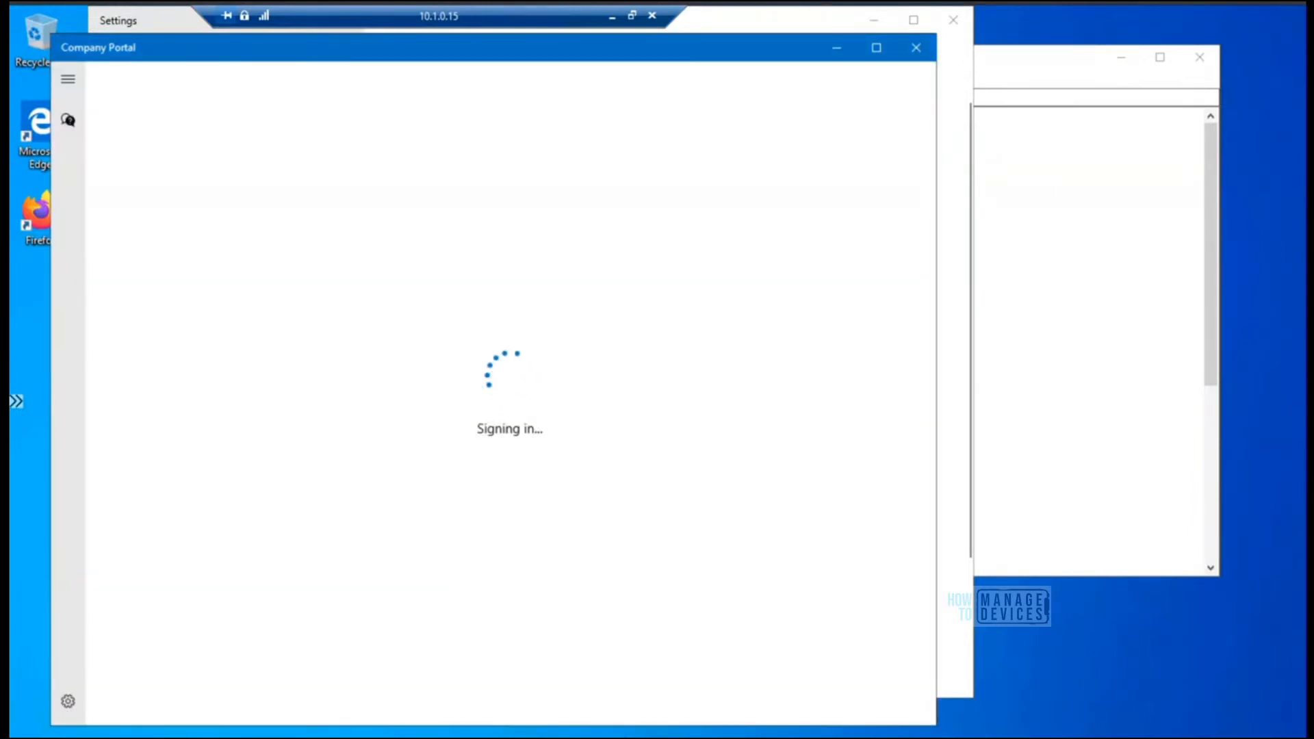
Run eventvwr on the remote device and maximize Event Viewer
key(super+x)
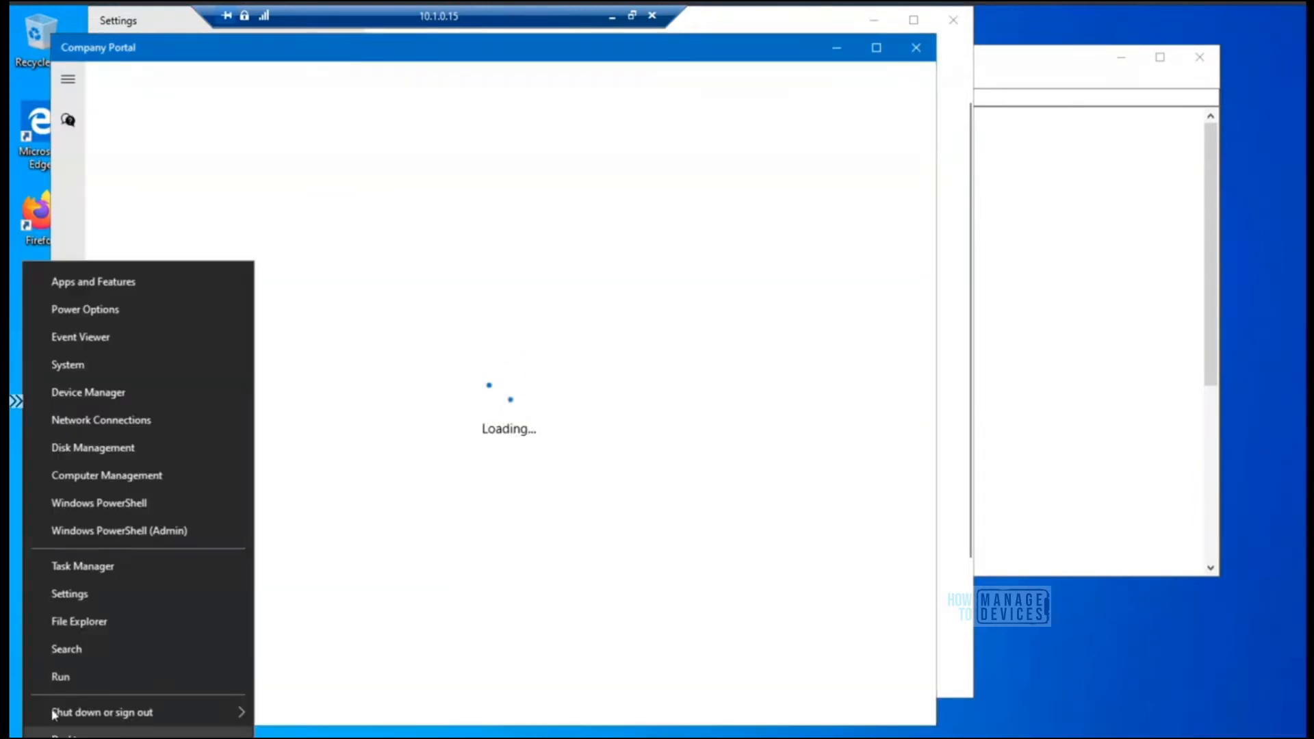
click(88, 677)
text(event)
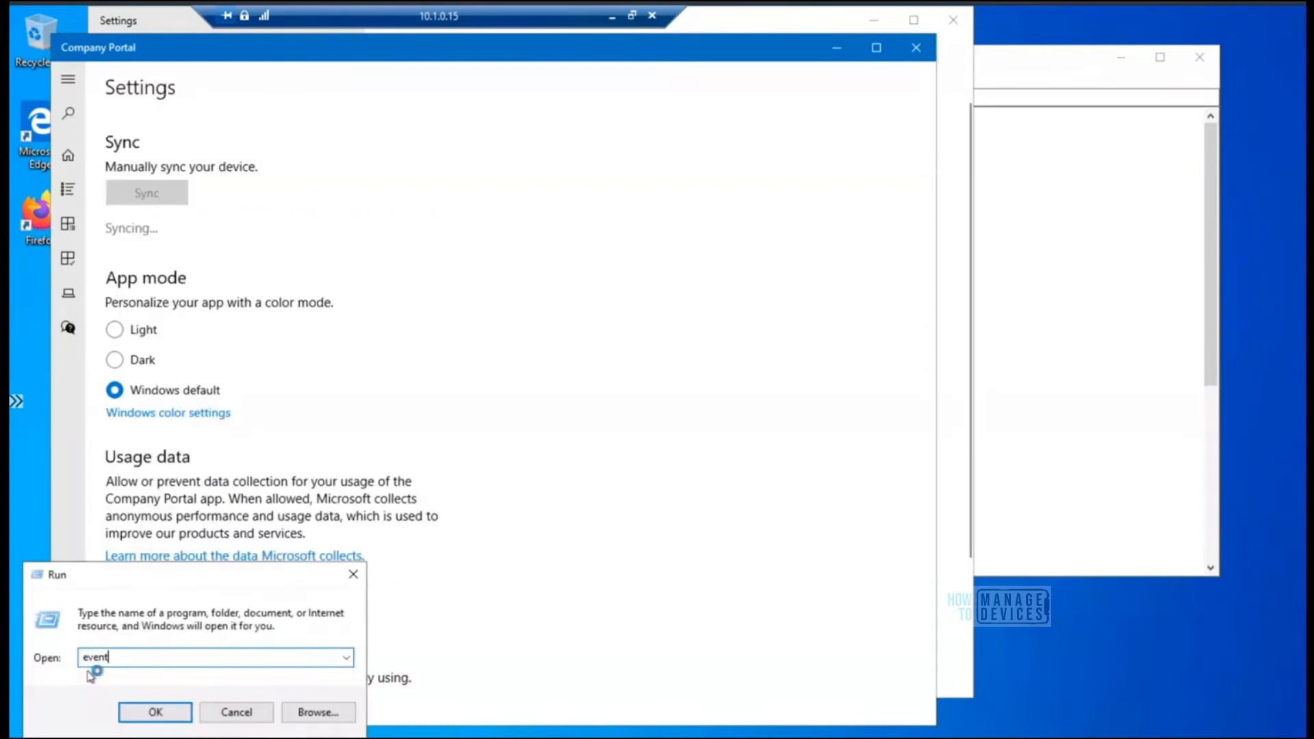
text(vwr)
key(Return)
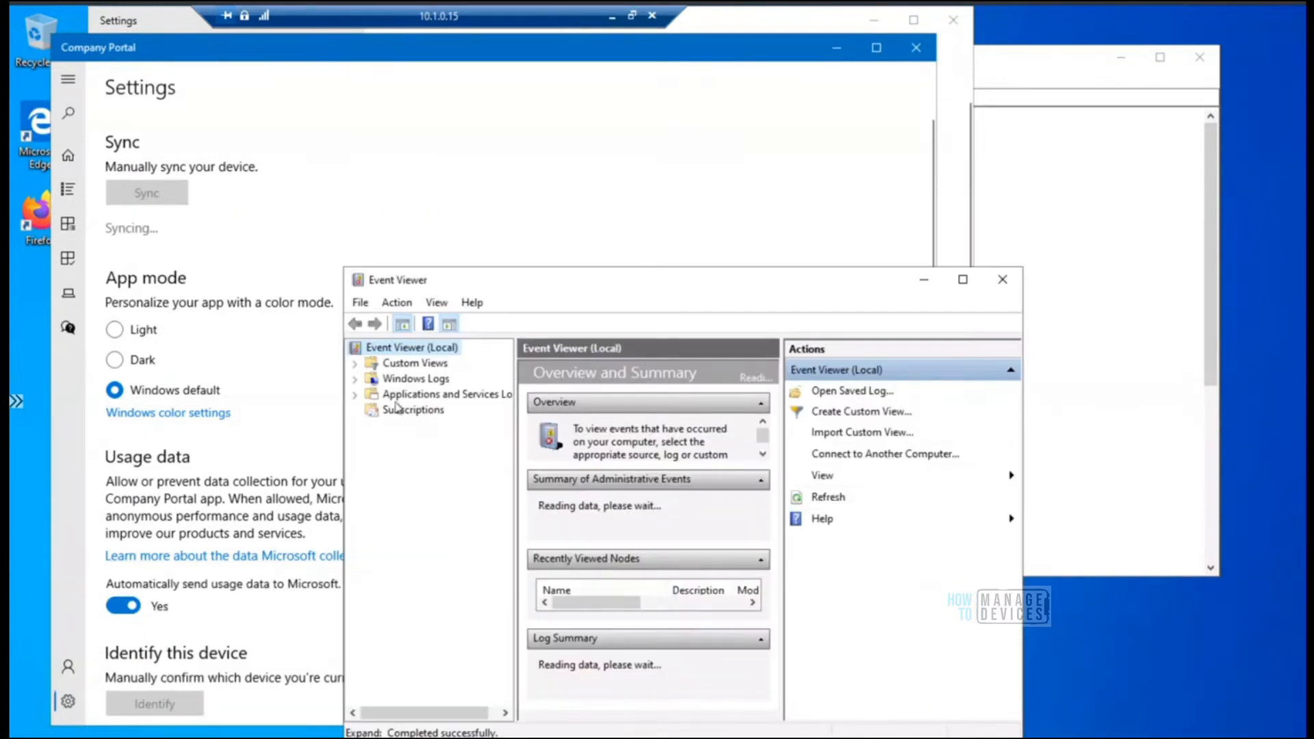
click(964, 282)
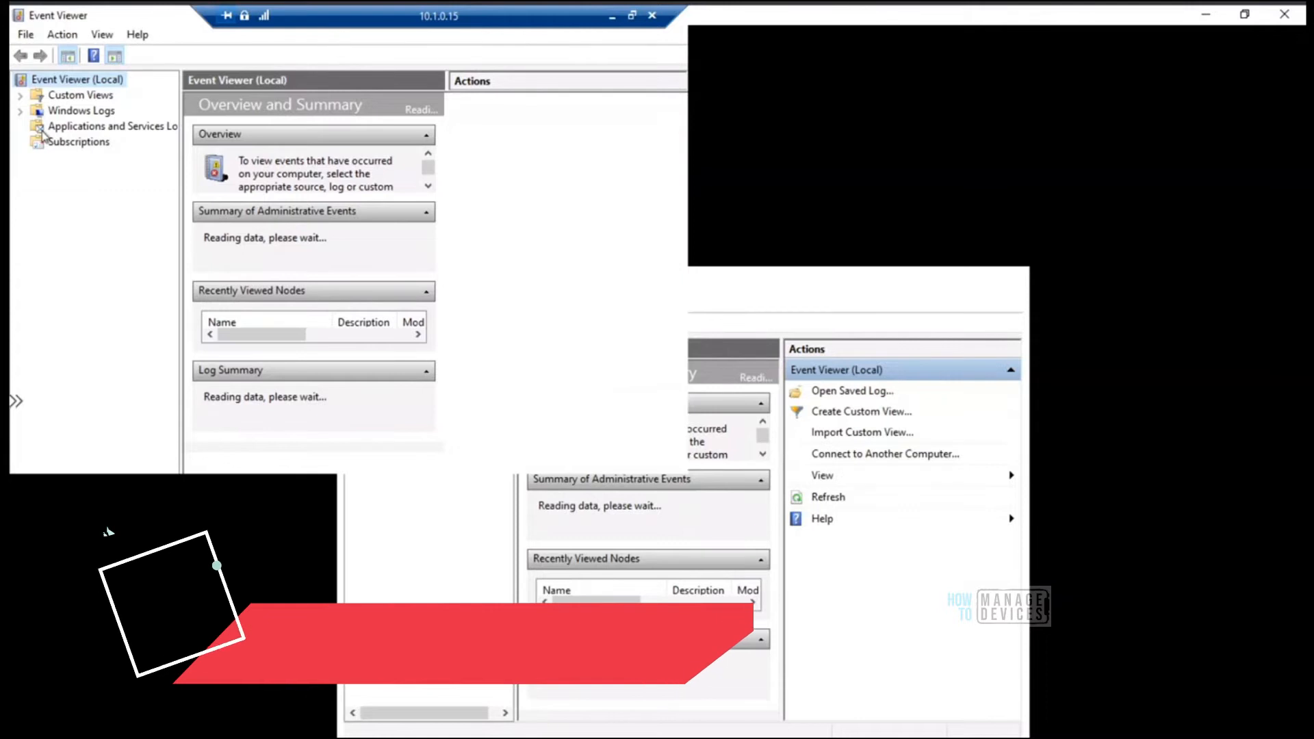
Open the Admin log of DeviceManagement-Enterprise-Diagnostics-Provider under Applications and Services Logs, Microsoft, Windows, widening the log tree for readability
double_click(43, 131)
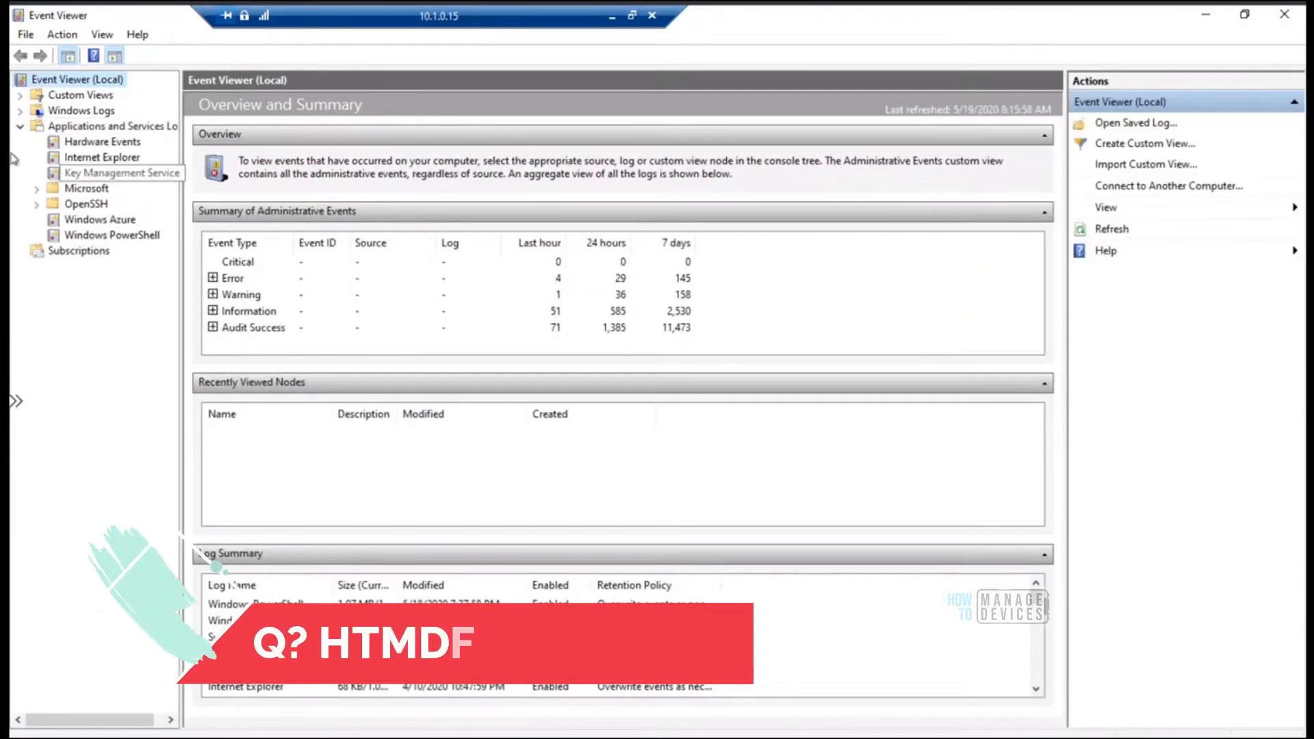
click(37, 189)
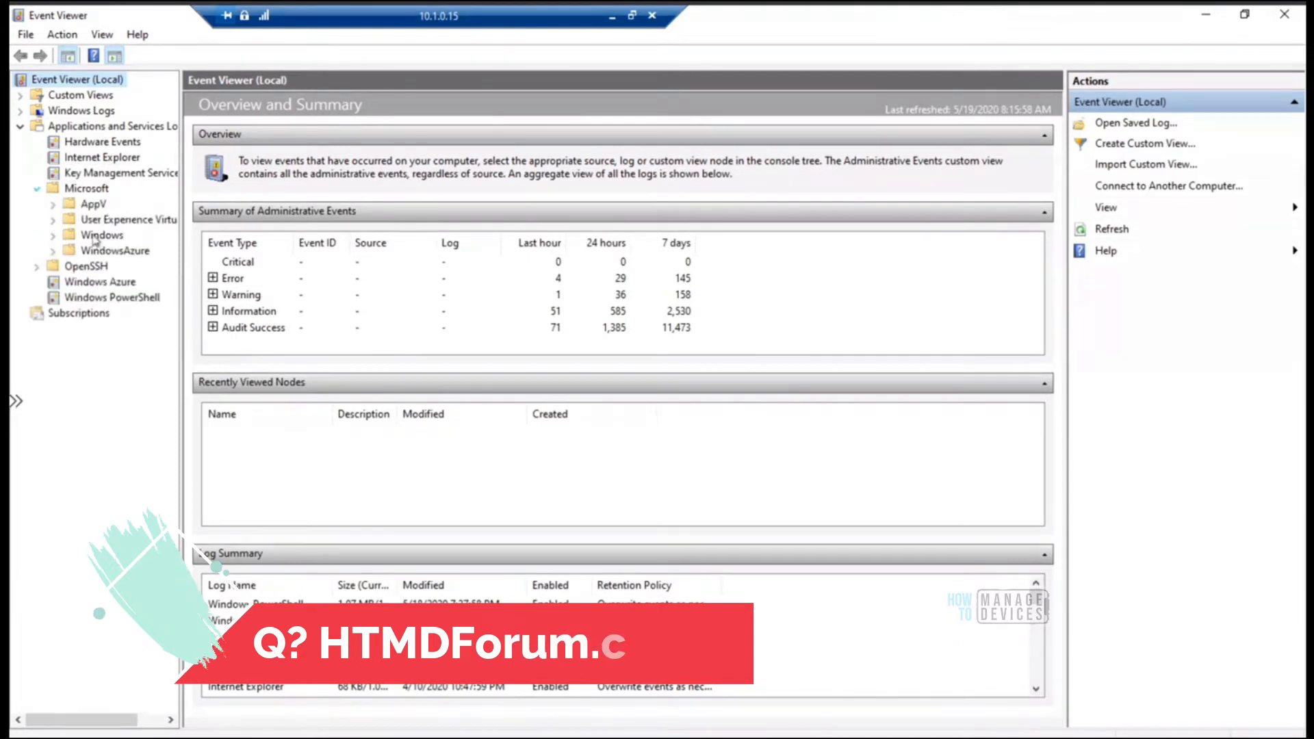
click(53, 236)
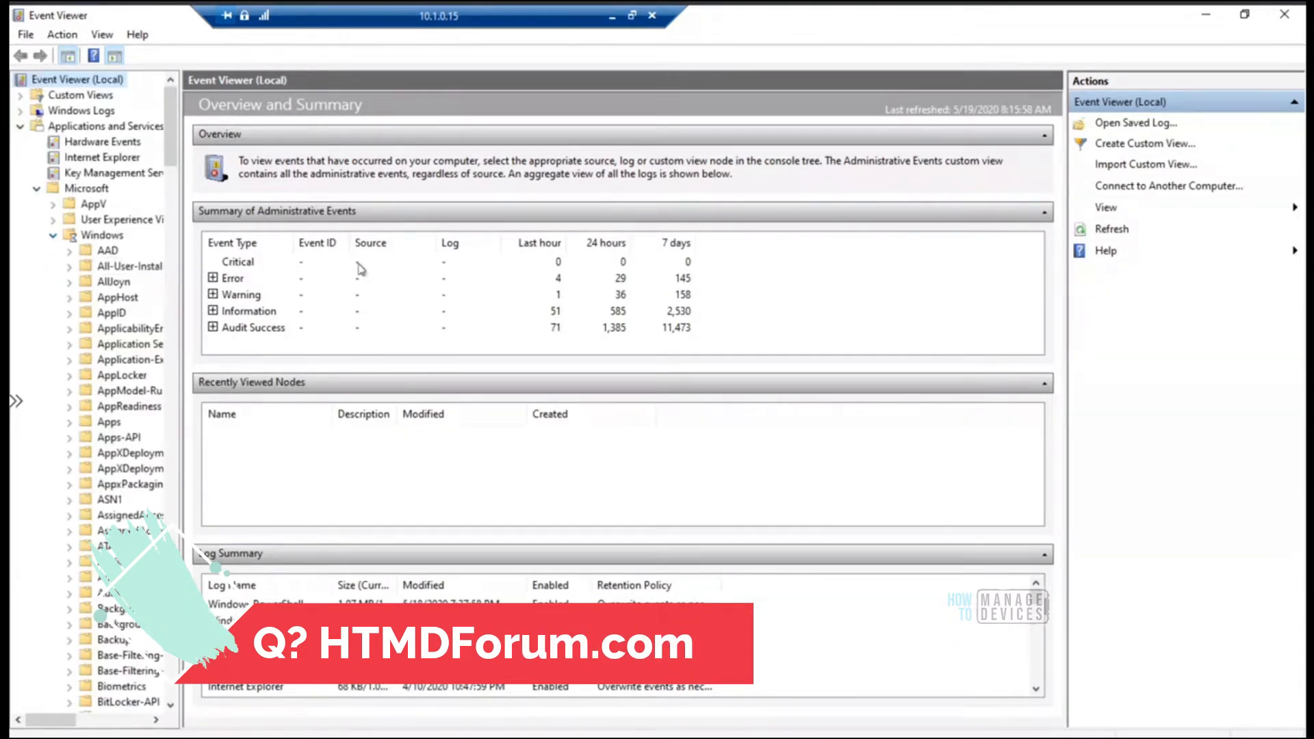
drag(178, 334, 376, 322)
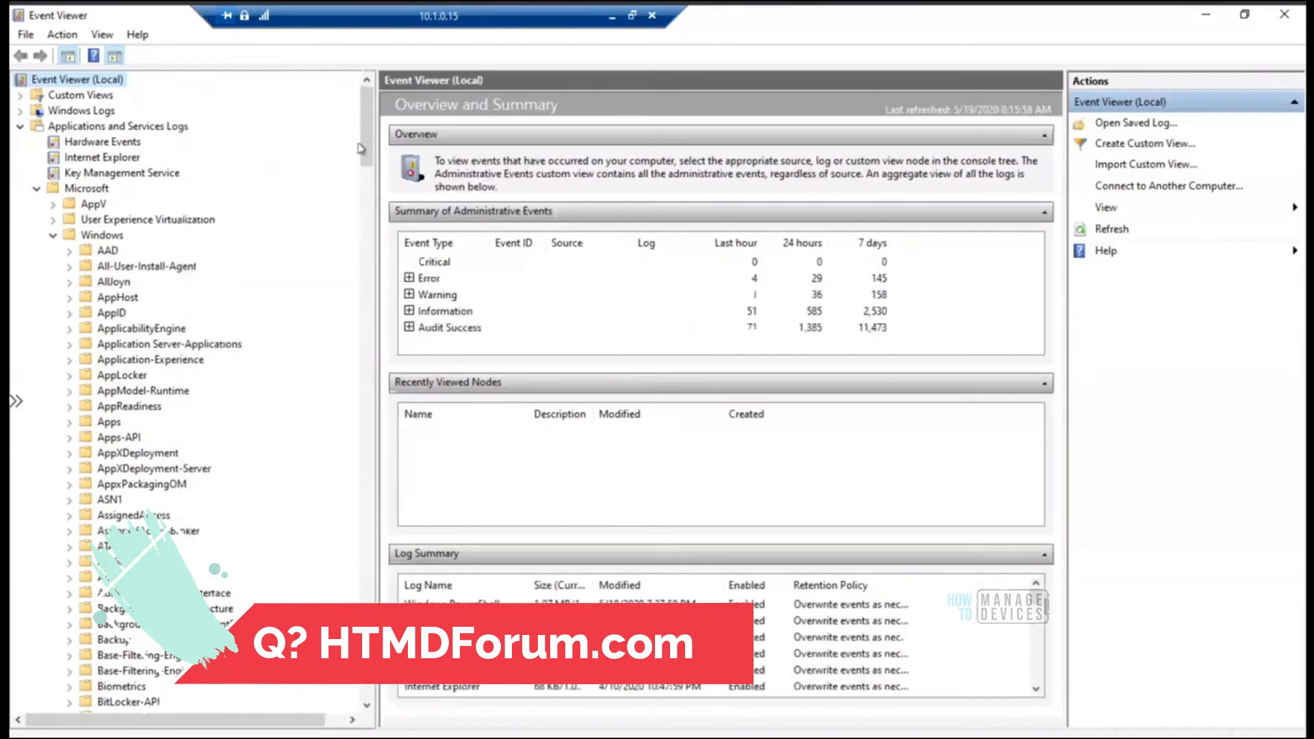
click(365, 210)
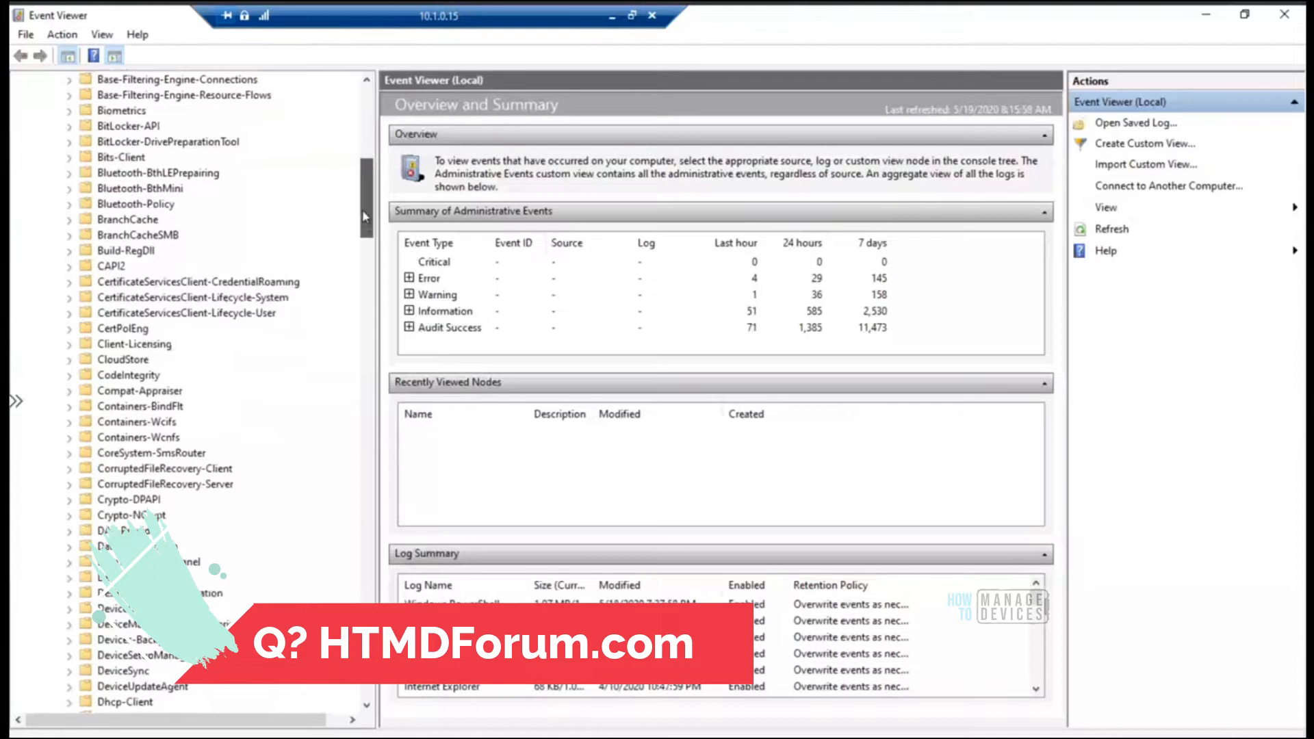
scroll(216, 389, down, 5)
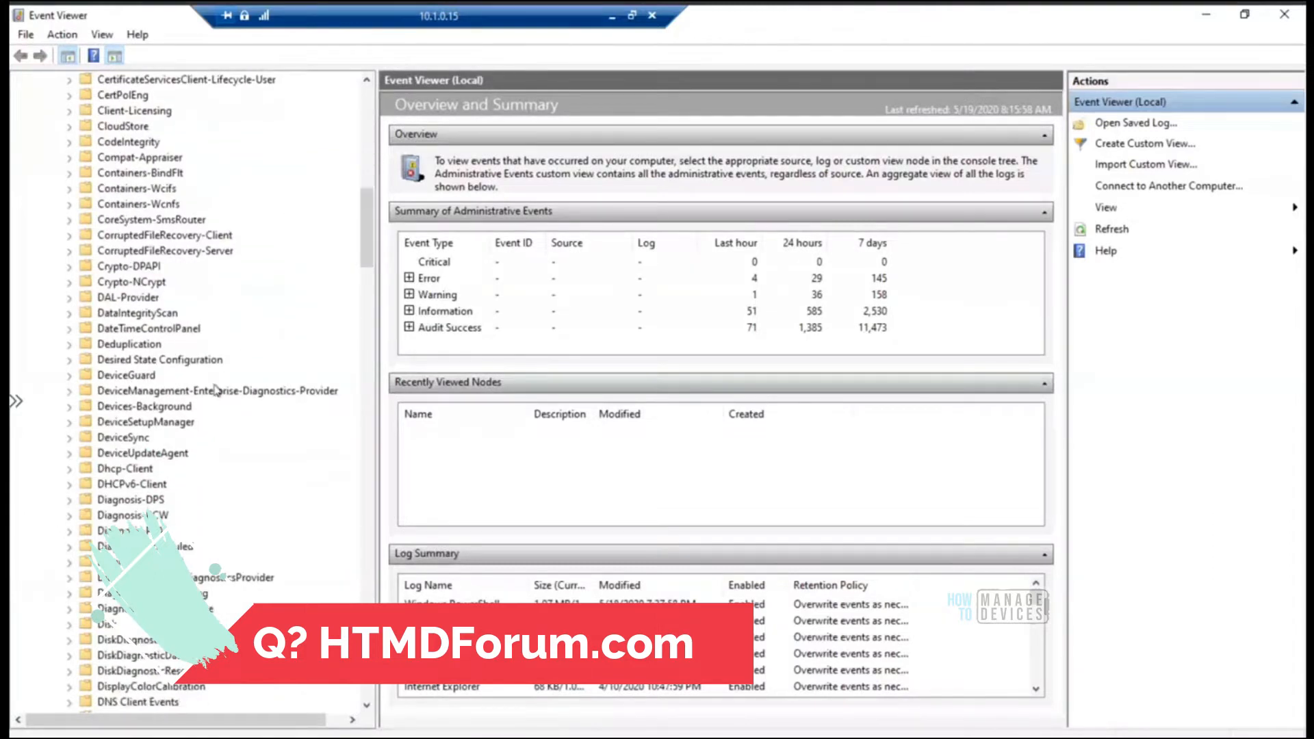
click(216, 389)
click(69, 391)
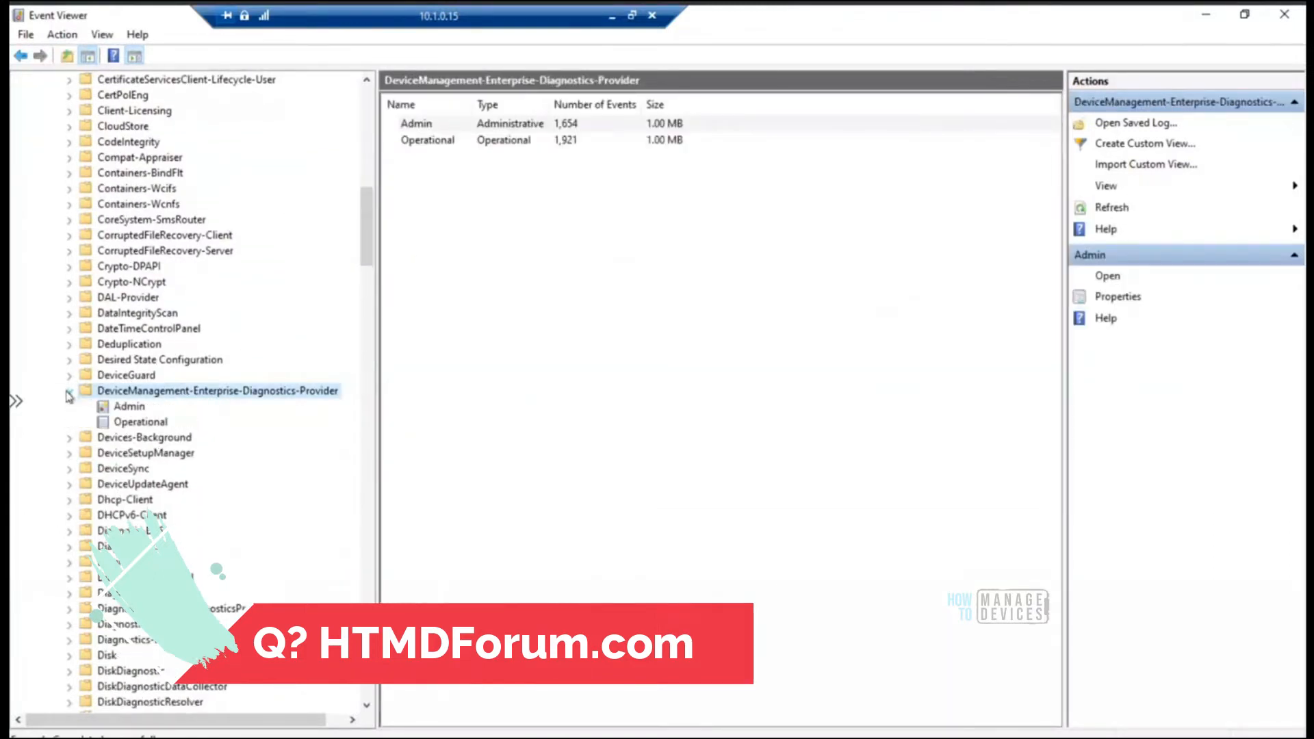
click(135, 411)
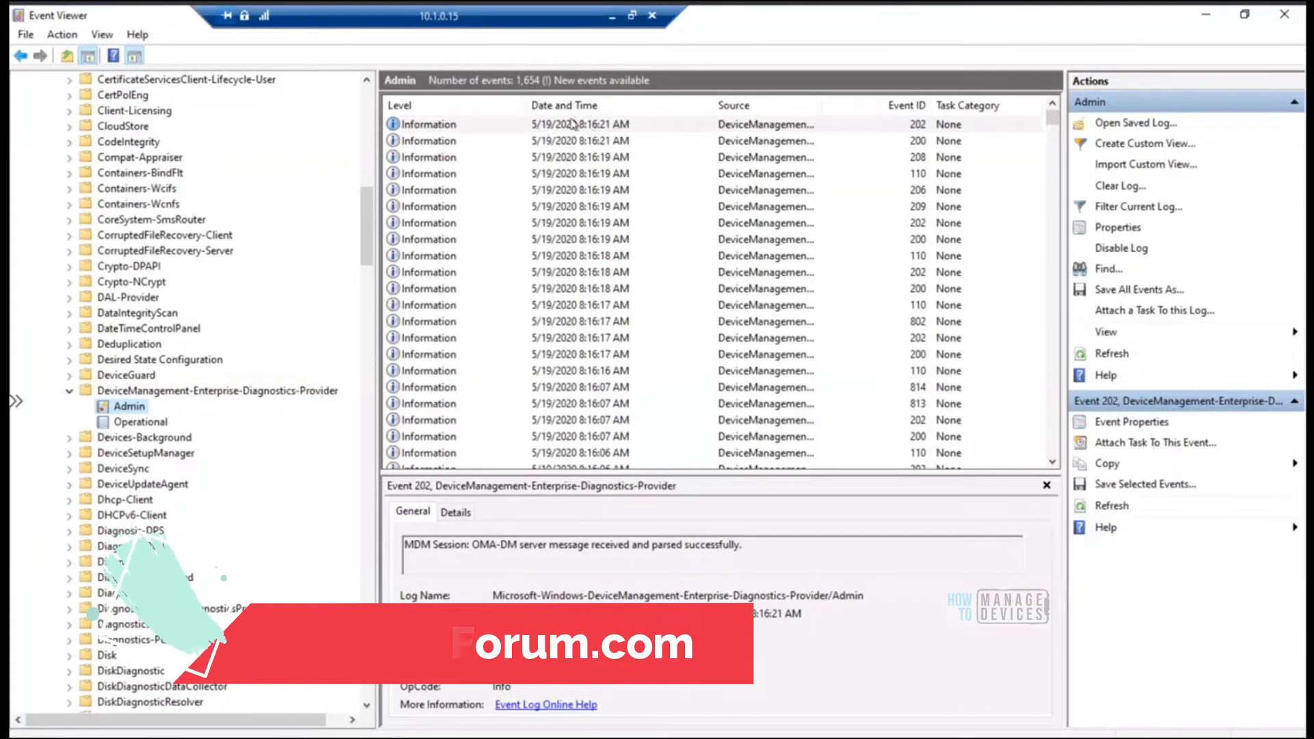
Check the device's current time against the latest event timestamps and refresh the Admin log
click(1237, 737)
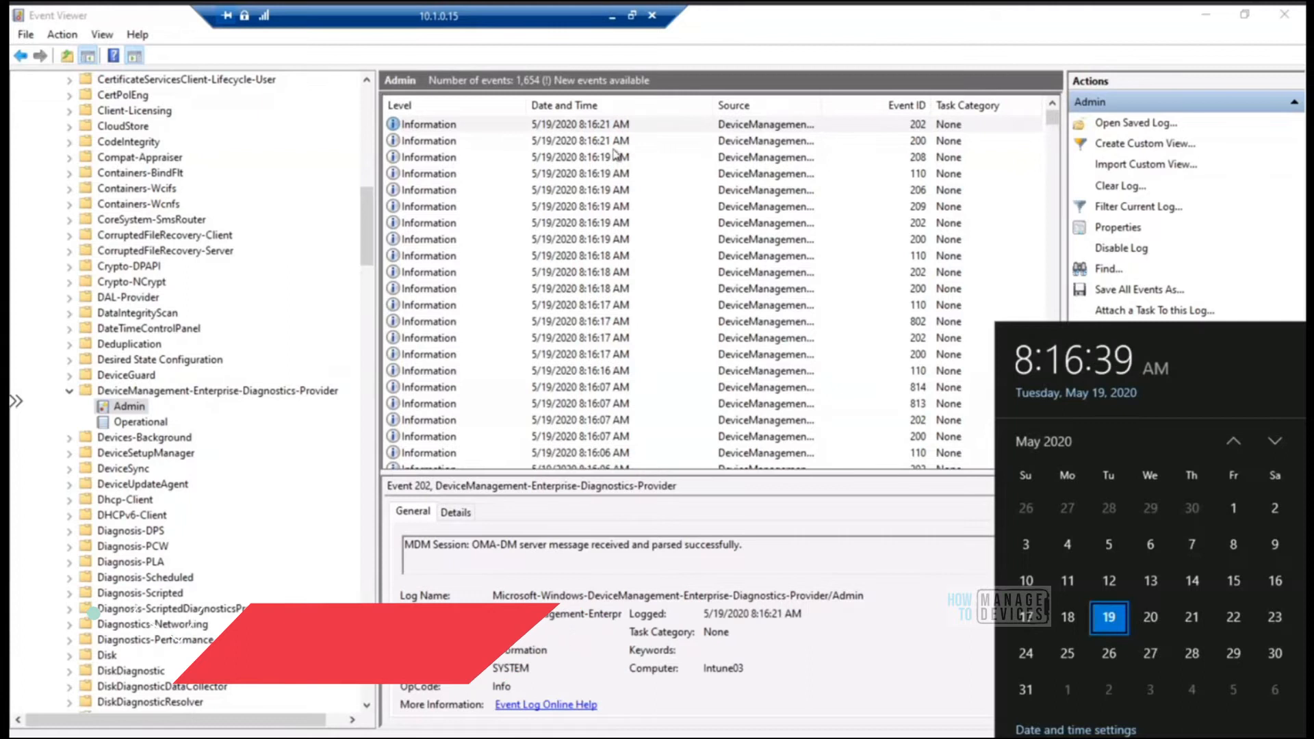
right_click(126, 408)
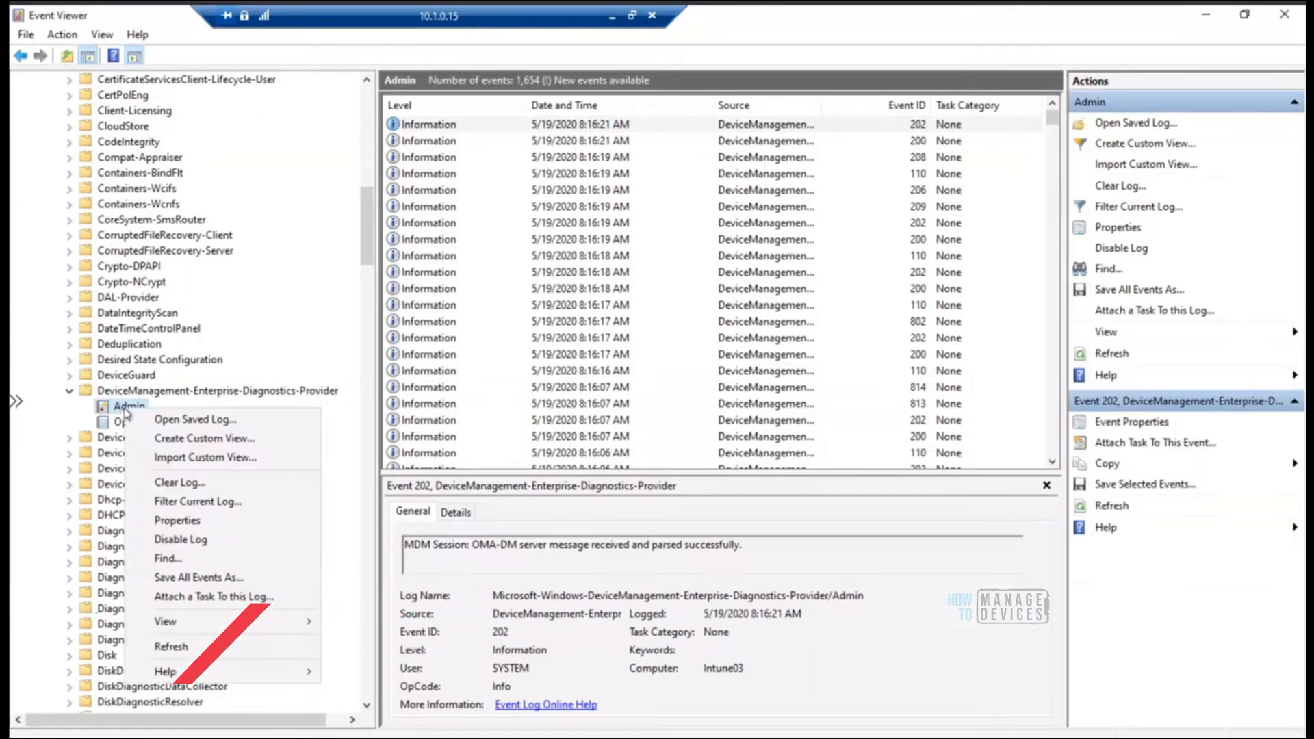
click(172, 647)
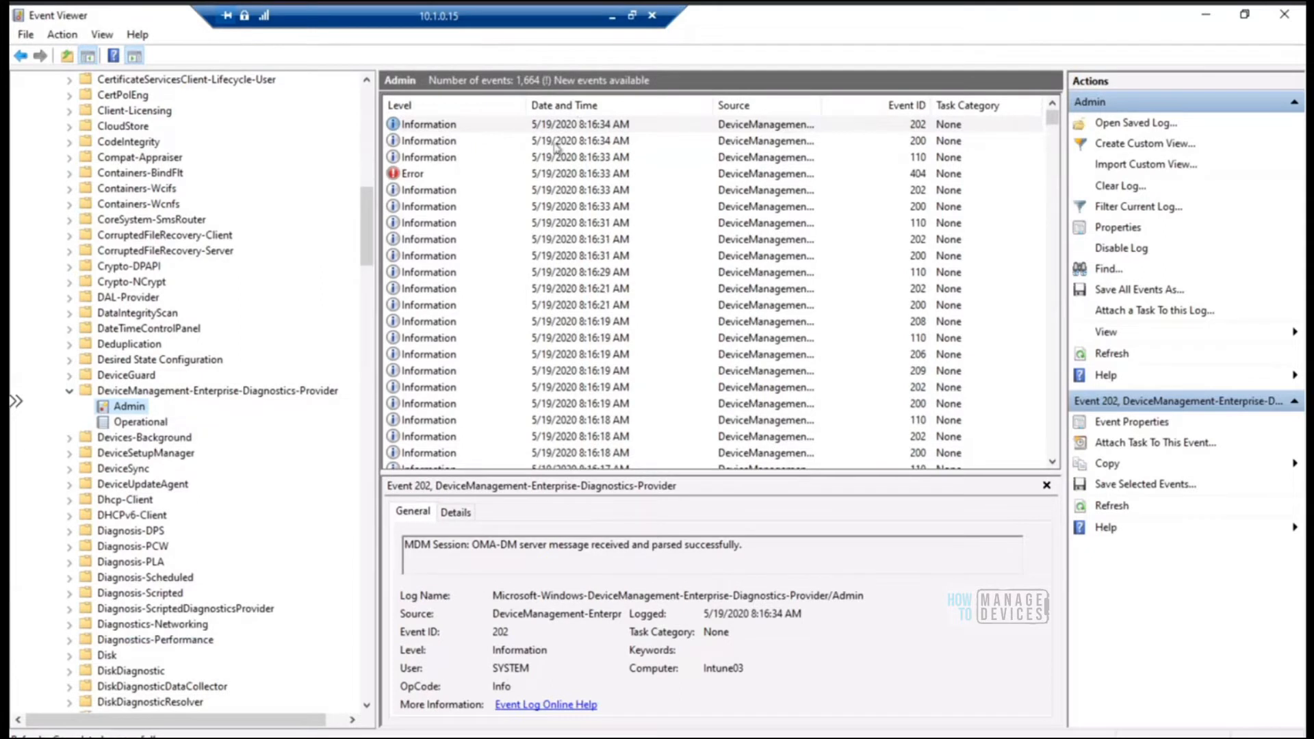
Examine the properties of error event 404, highlight the policy name in its CSP URI, and close the event details
click(436, 177)
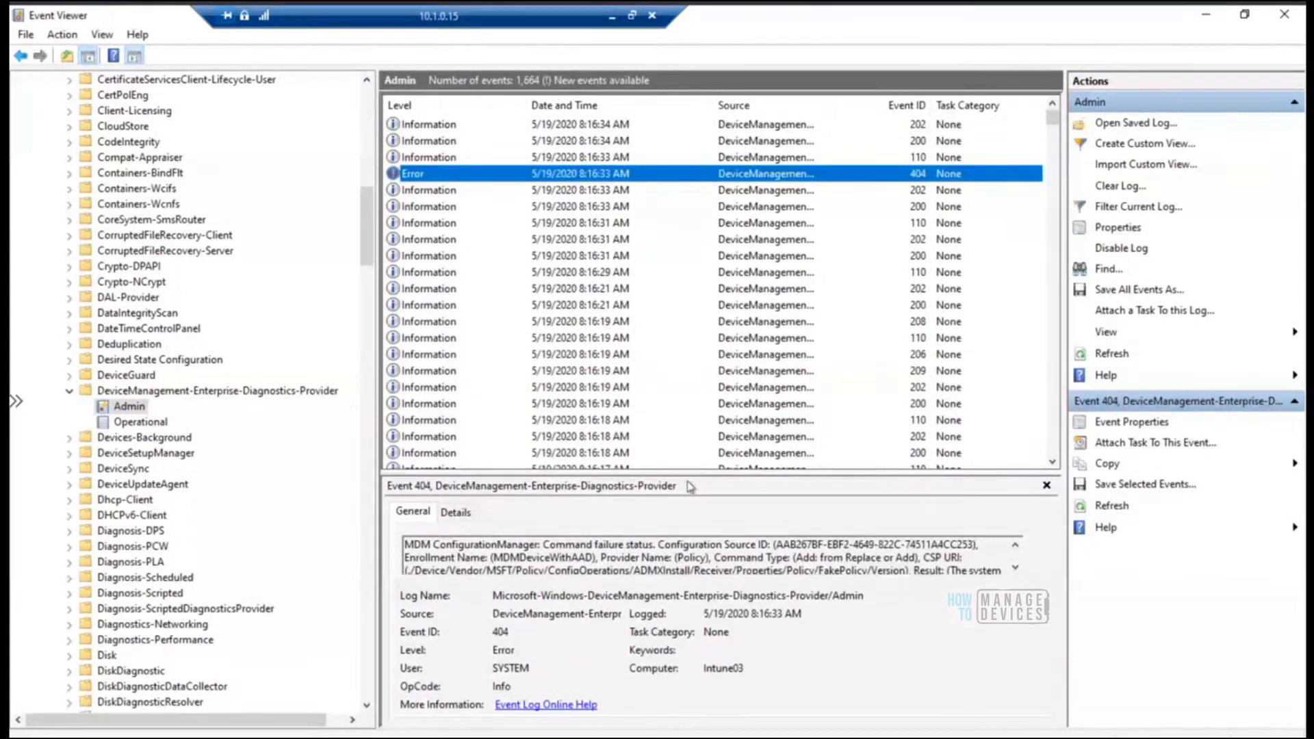
double_click(438, 173)
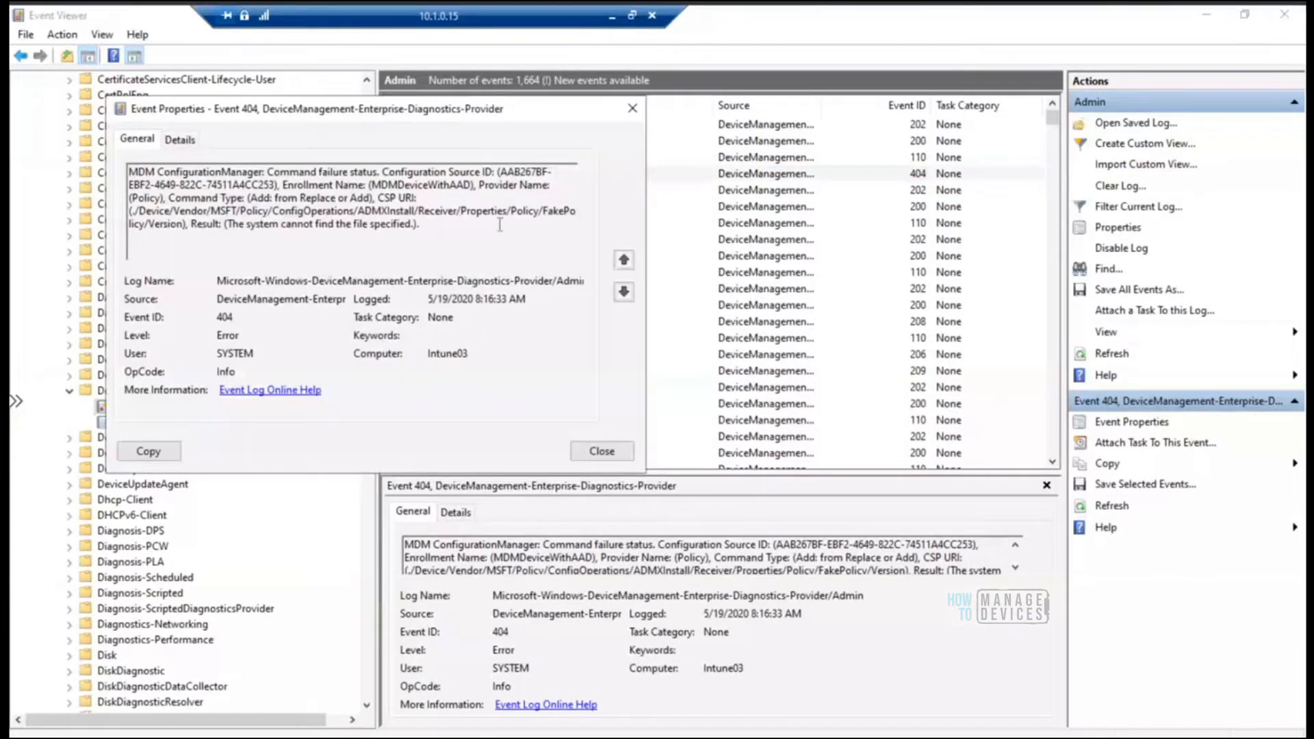
drag(543, 212, 544, 225)
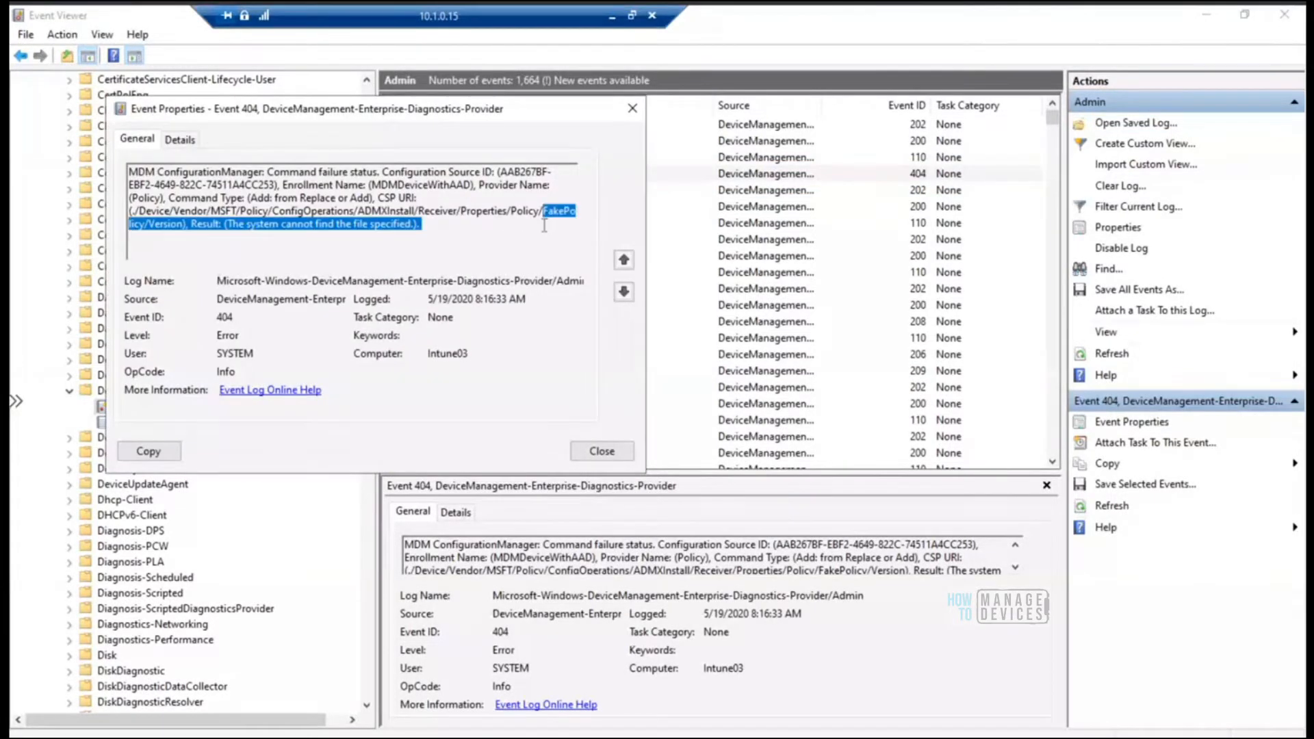
click(546, 221)
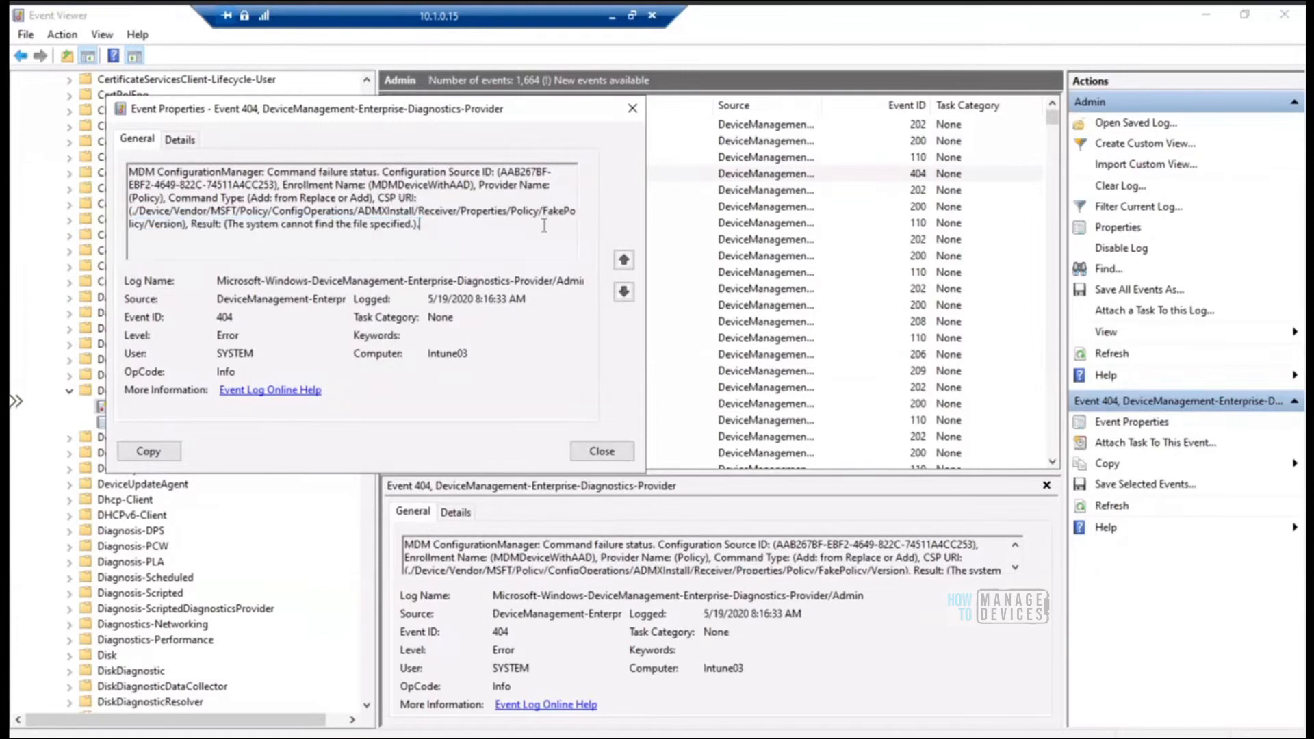
drag(544, 214, 569, 218)
click(633, 111)
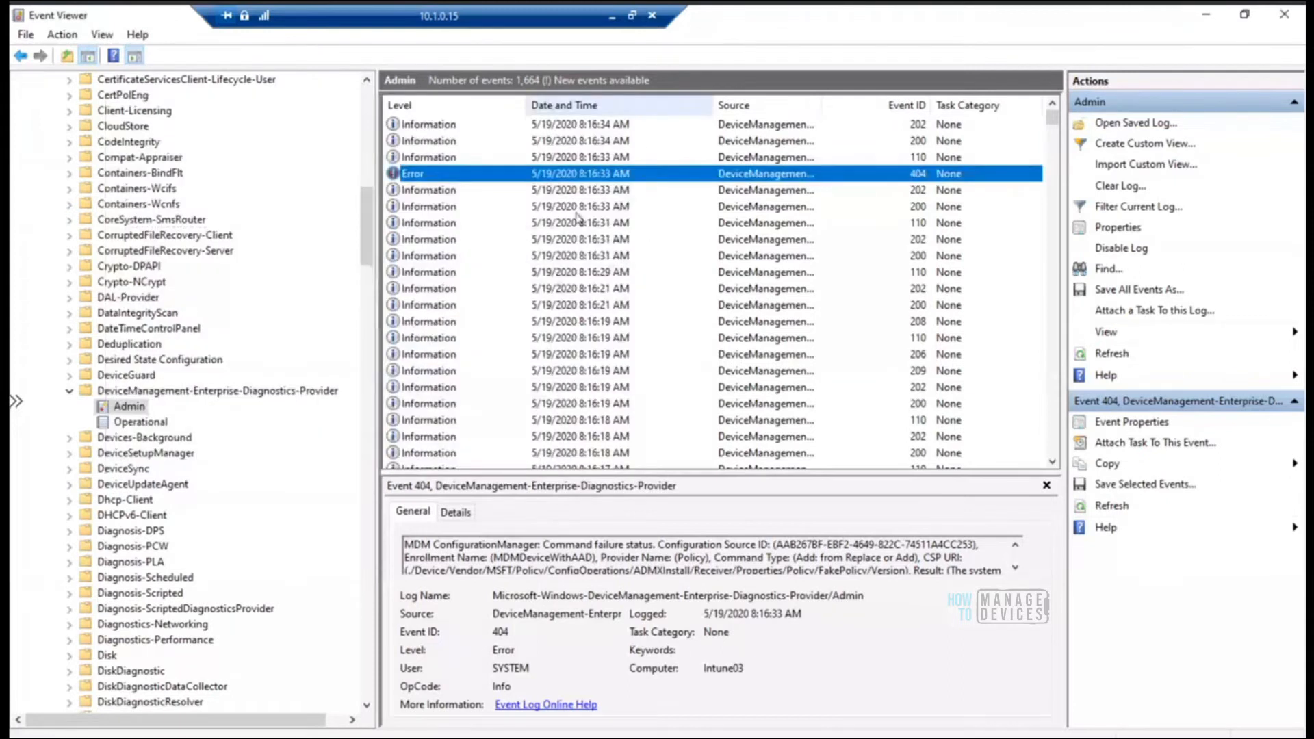
Go through the most recent Admin log events one by one and read their messages for the sync session
click(450, 157)
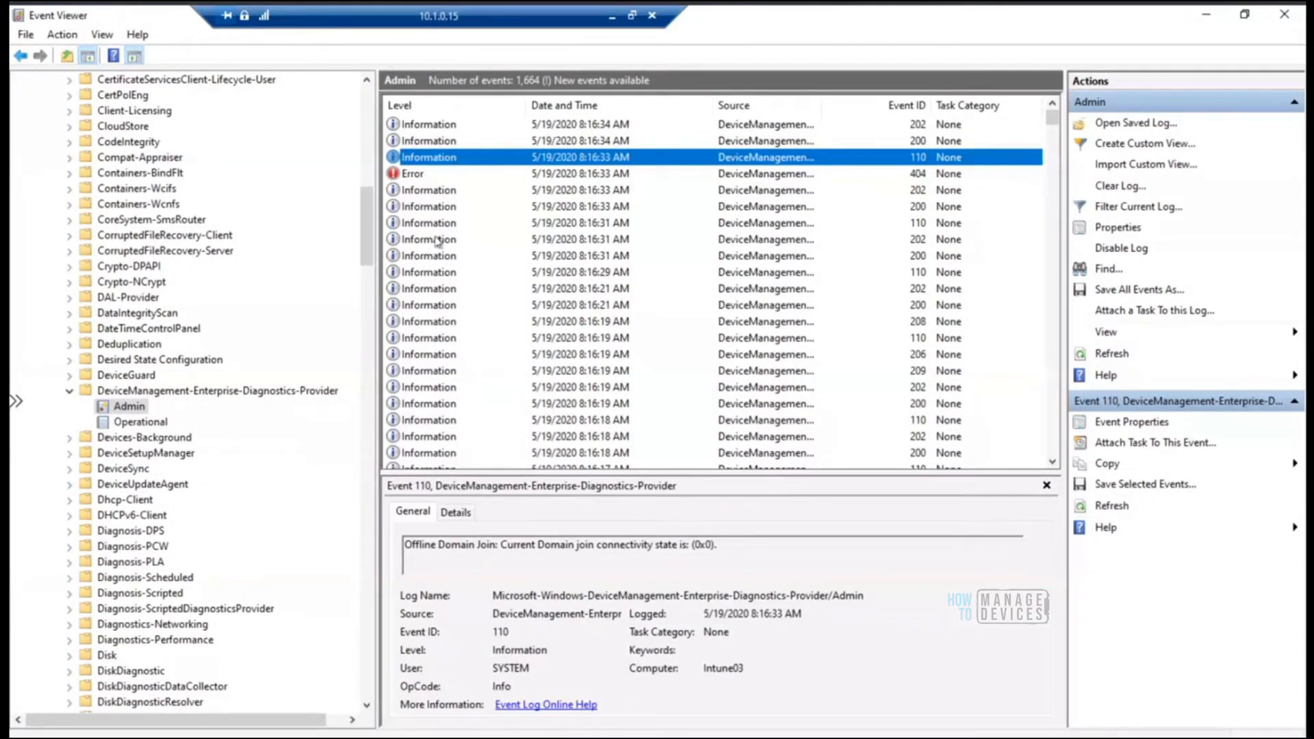
click(424, 175)
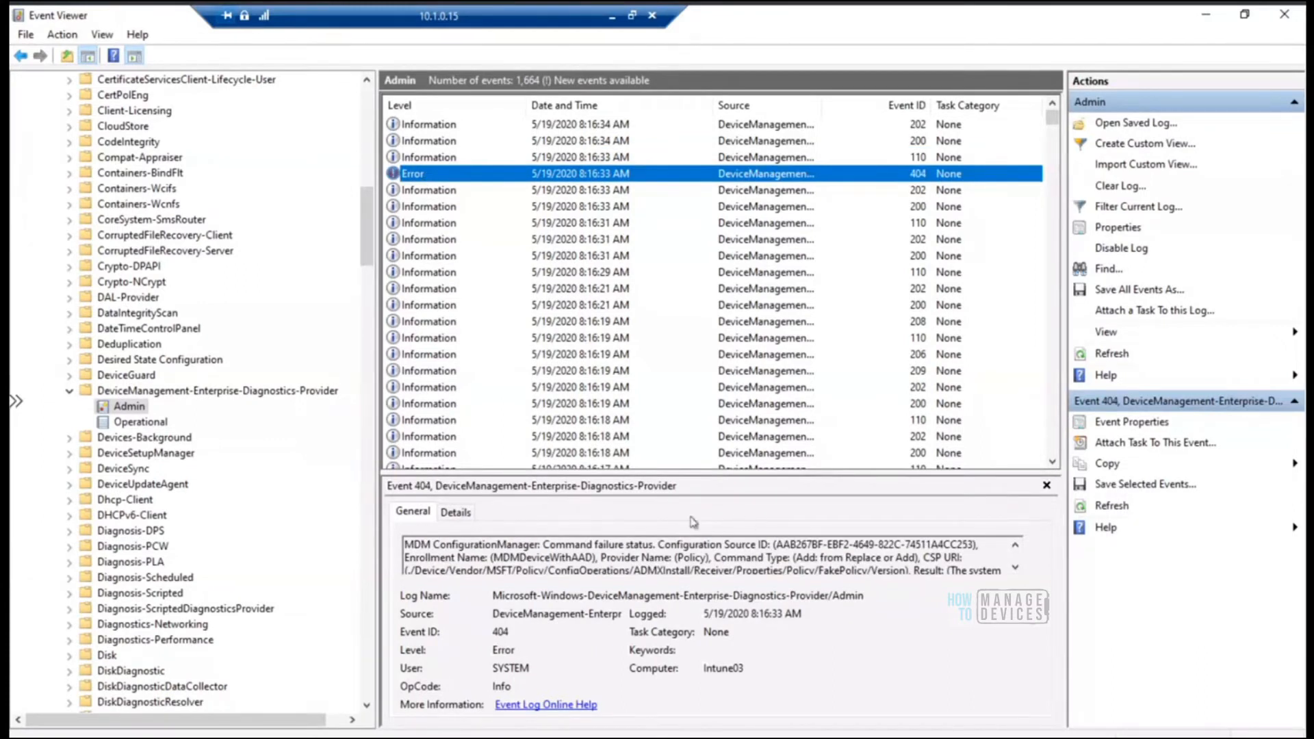
click(437, 159)
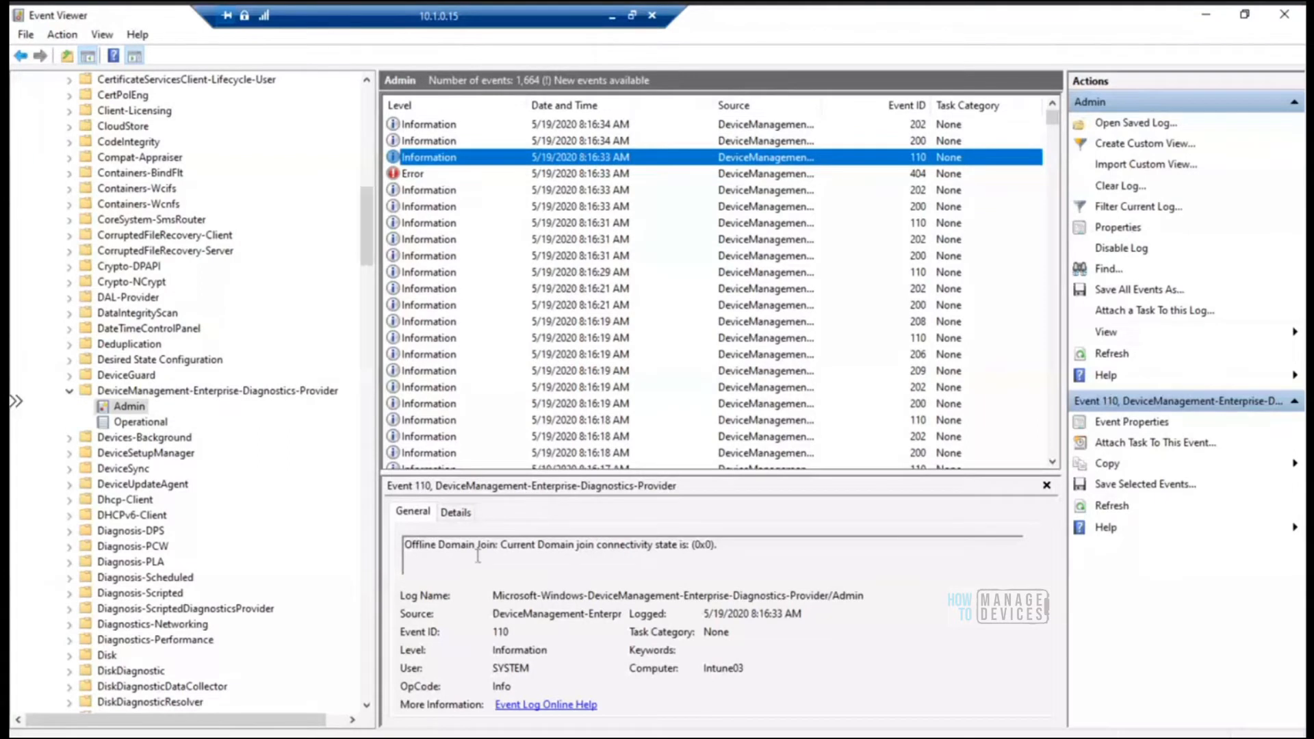
click(440, 142)
key(Up)
key(Down)
key(Down)
key(Down)
key(Up)
key(Up)
key(Up)
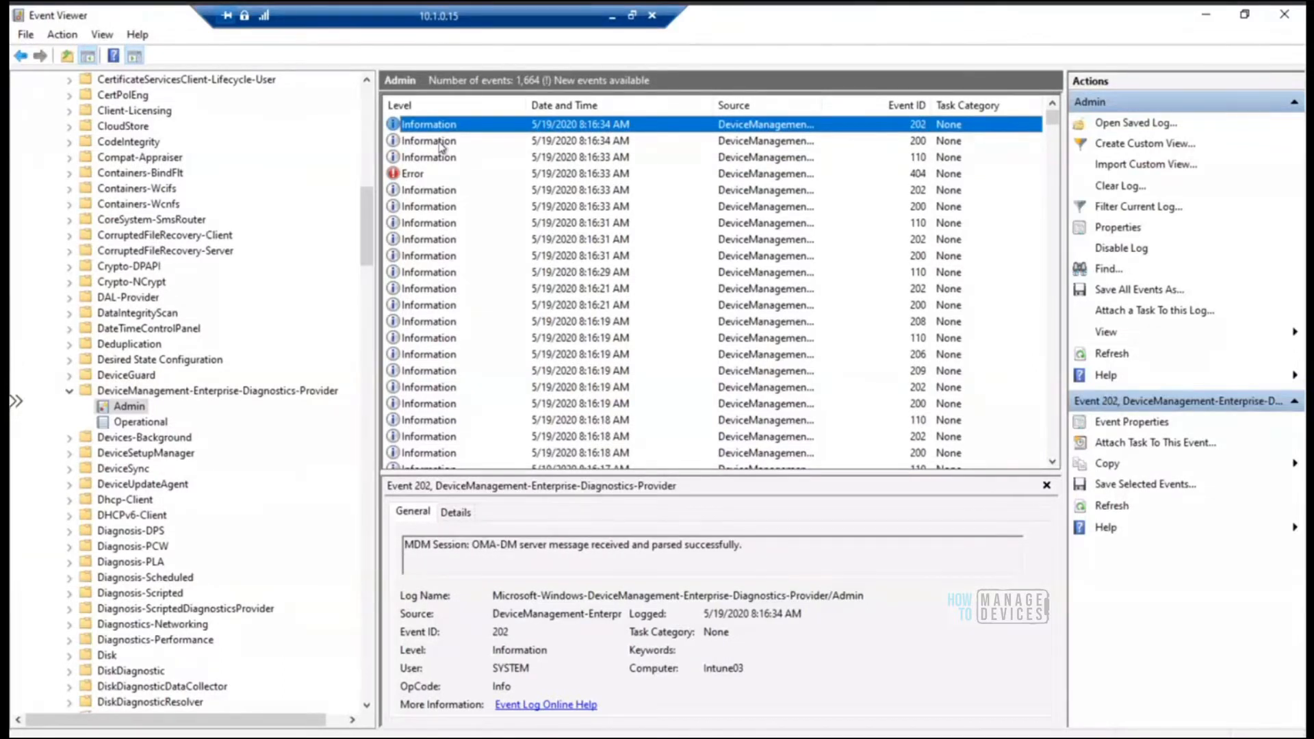
key(Down)
key(Down)
key(Down)
key(Down)
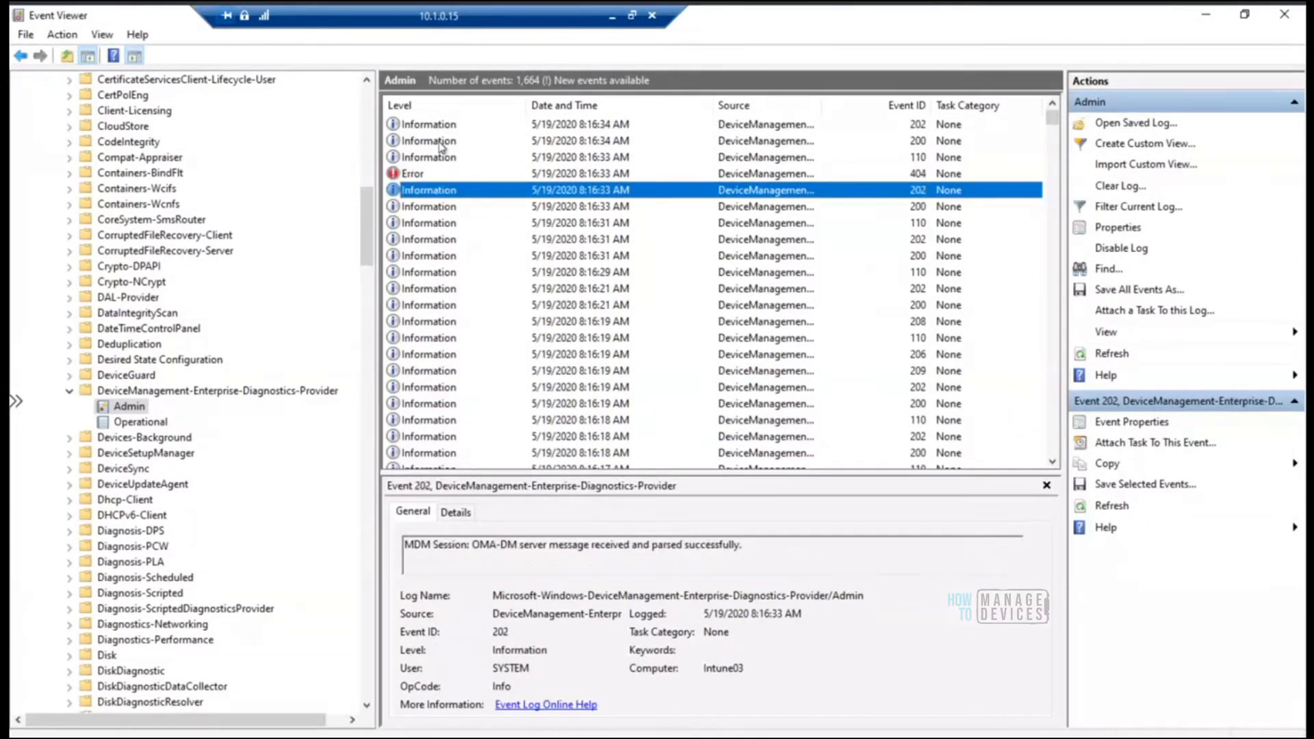
key(Down)
key(Down)
key(Down)
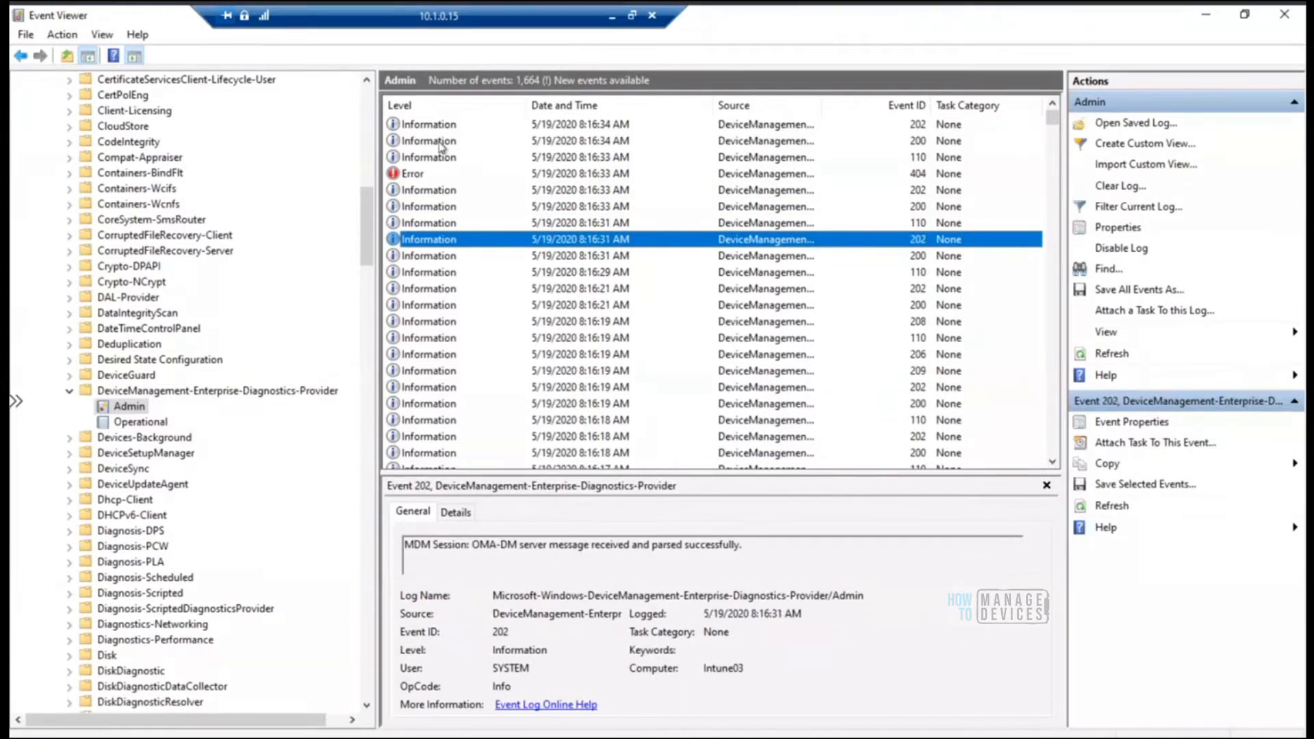
key(Down)
key(Down)
key(Down)
key(Down)
key(Down)
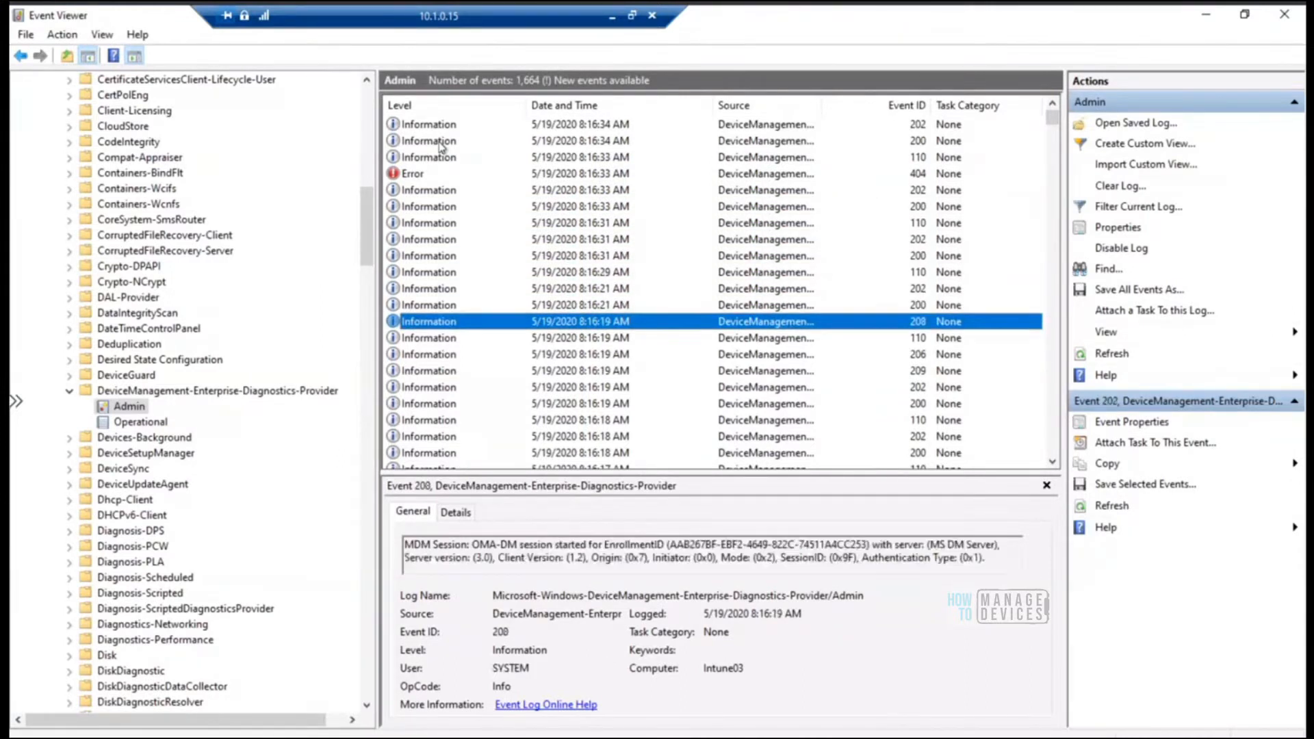
key(Down)
Find the WindowsUpdateClient folder in the Event Viewer log tree and expand it
scroll(375, 294, down, 20)
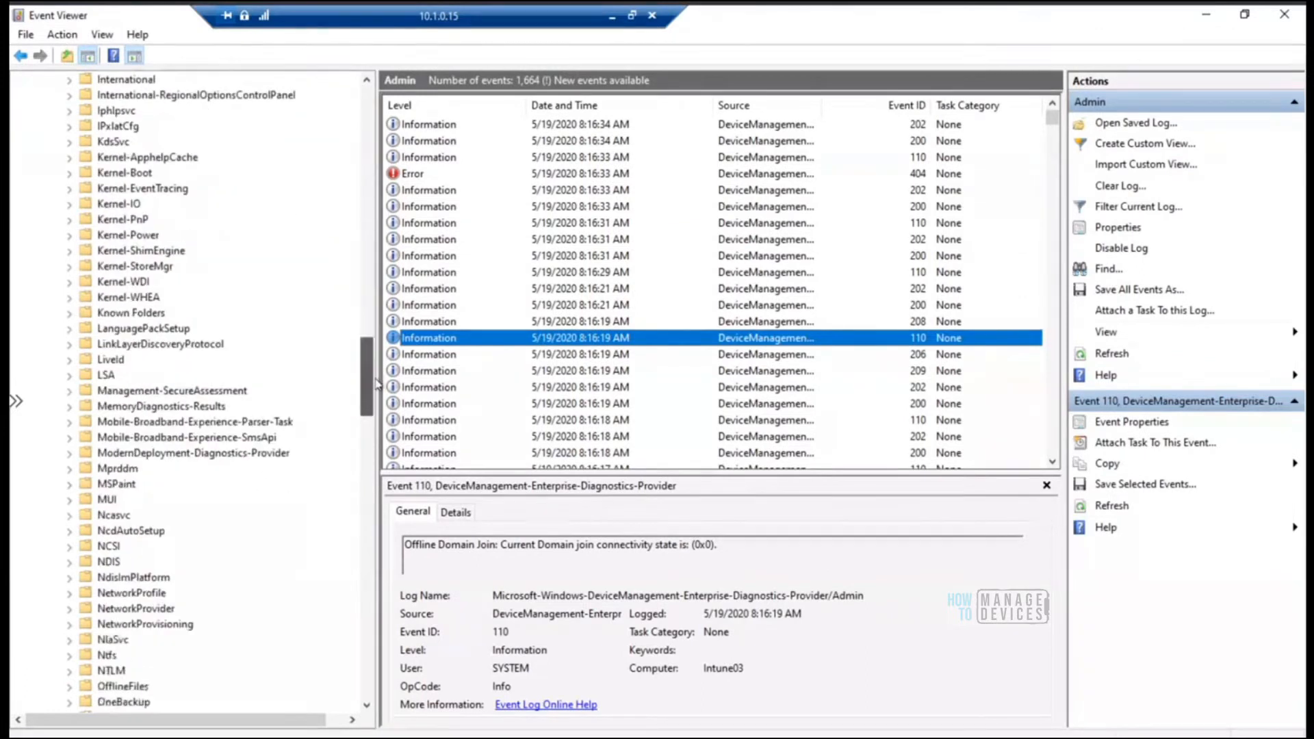
scroll(376, 384, down, 6)
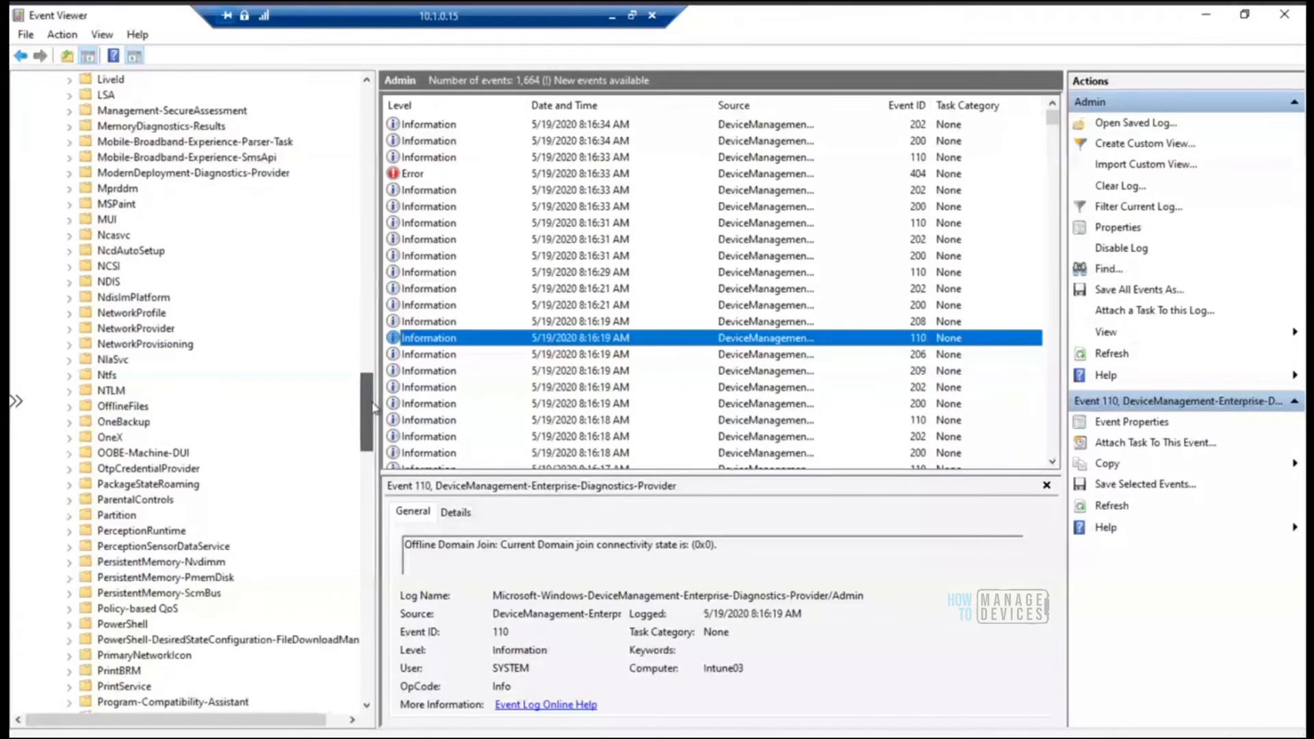
drag(372, 414, 369, 651)
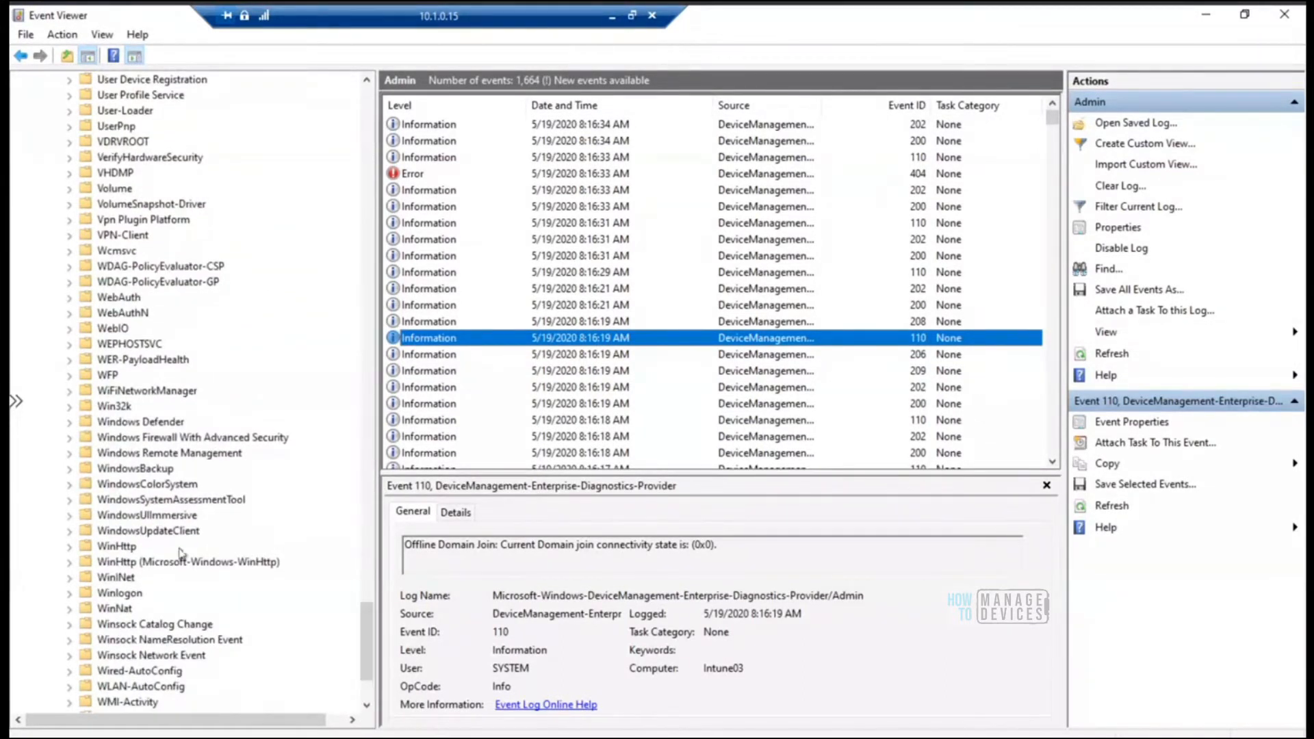
click(68, 531)
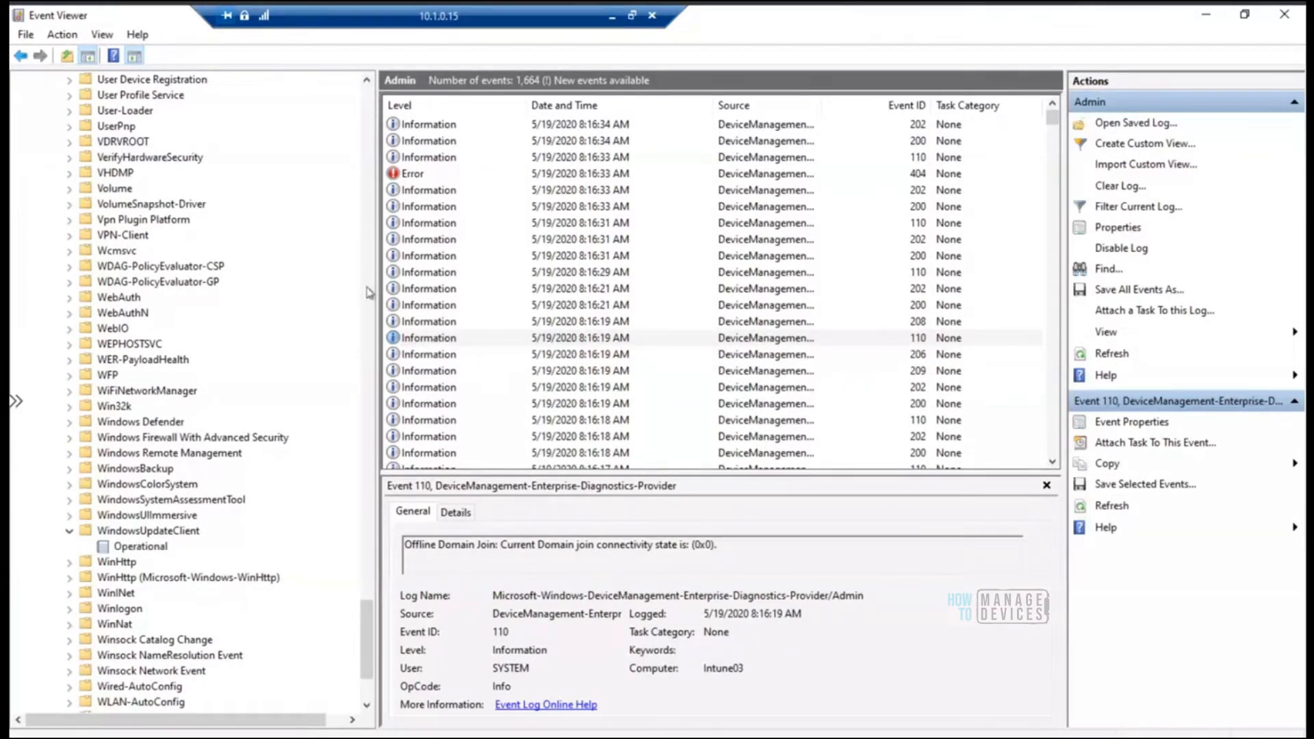
Switch to Registry Editor, go to HKEY_LOCAL_MACHINE\SOFTWARE\Microsoft\PolicyManager\current\device\Update to view the policy values, and minimise the editor
key(alt+Tab)
click(620, 99)
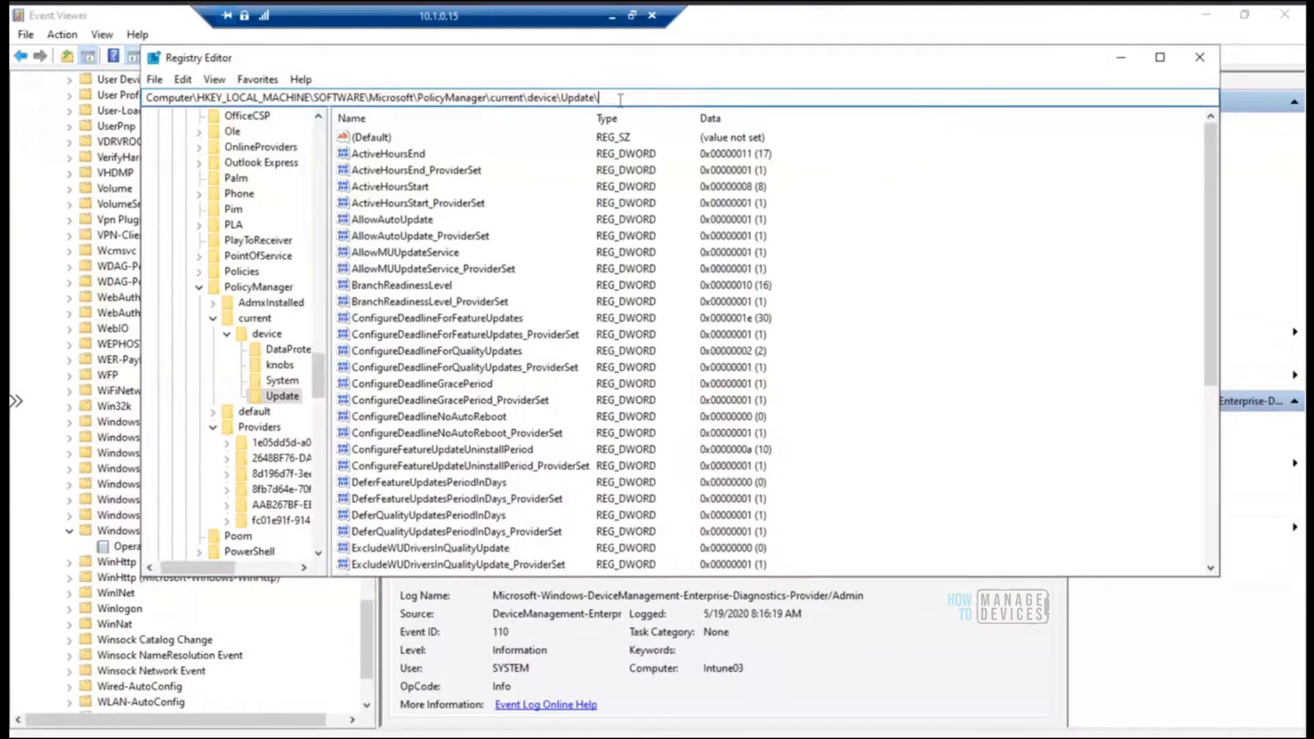
key(BackSpace)
key(BackSpace)
key(BackSpace)
key(BackSpace)
key(BackSpace)
key(BackSpace)
key(BackSpace)
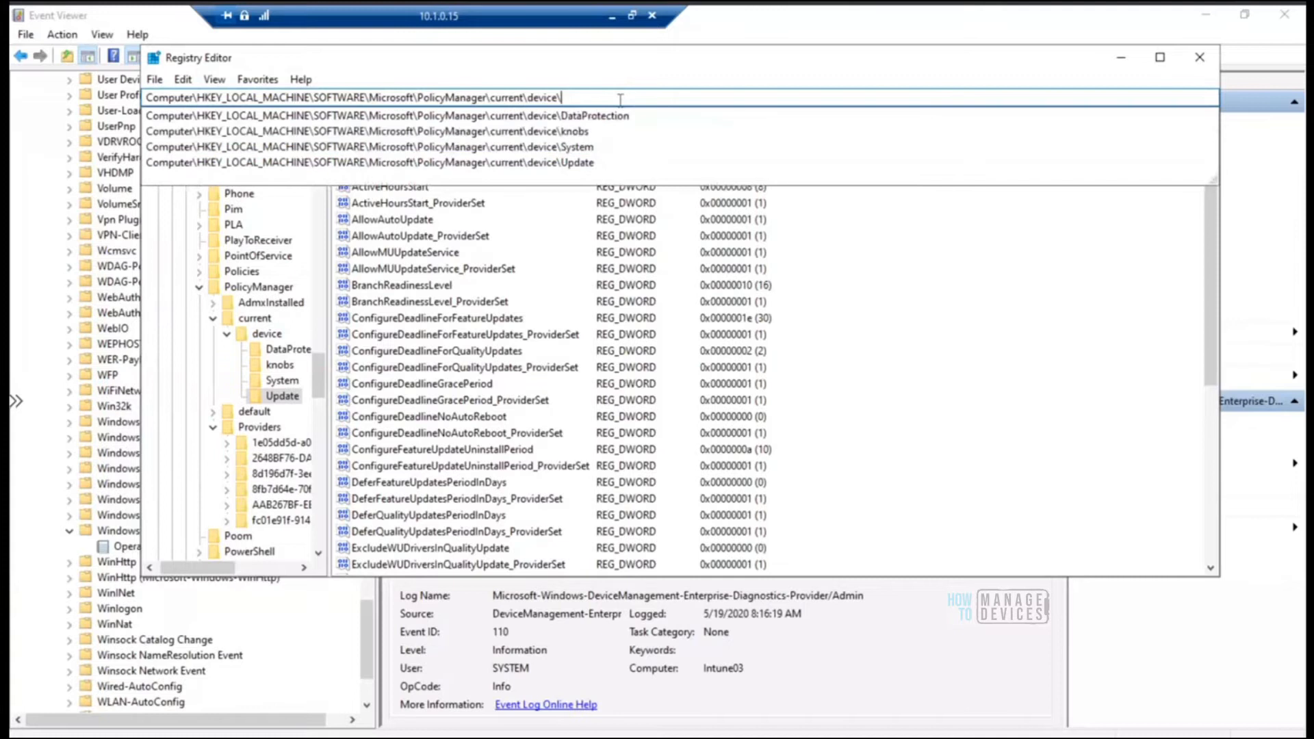
text(up)
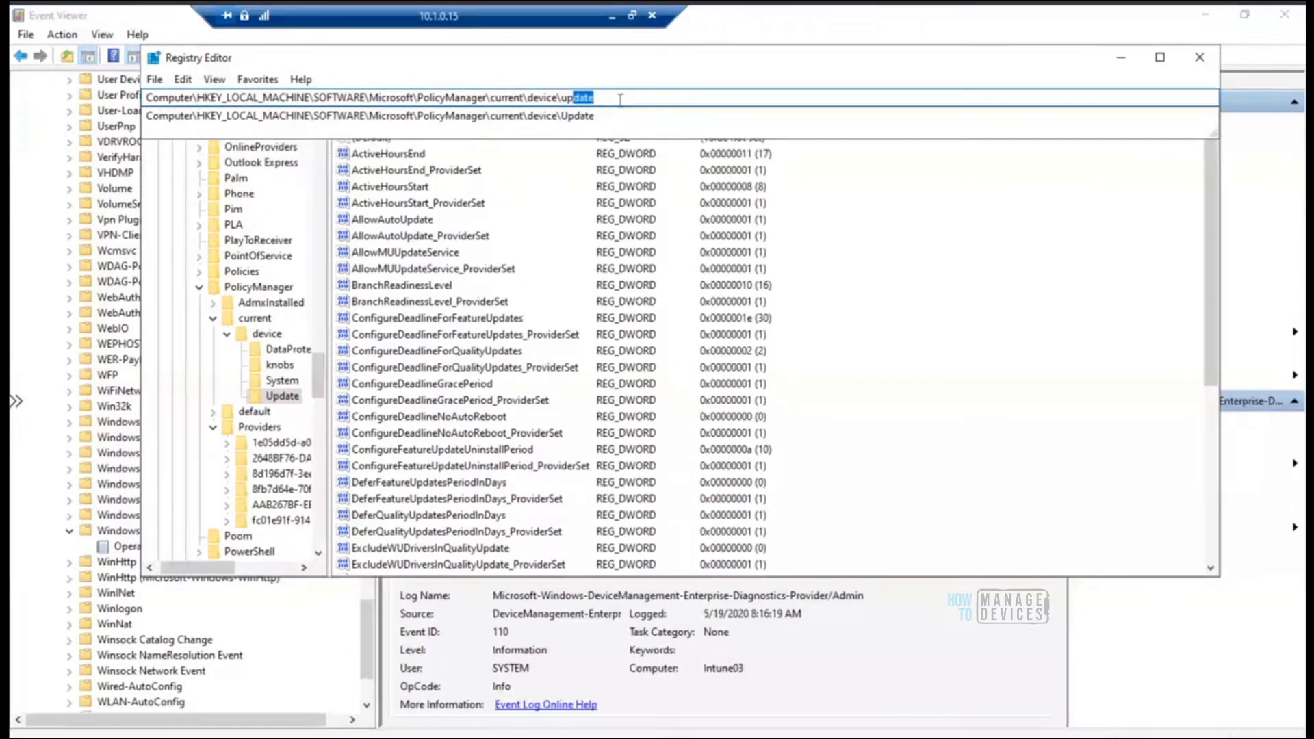
text(date)
key(Return)
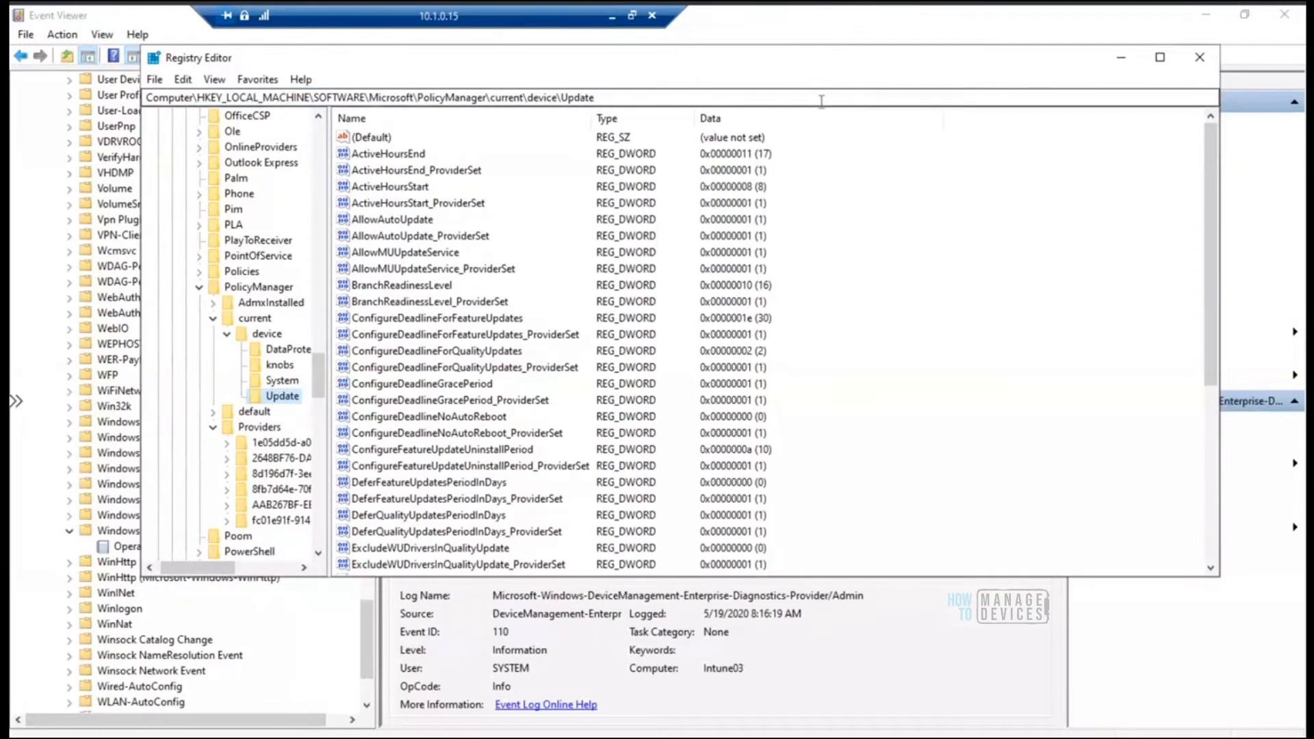
click(1121, 58)
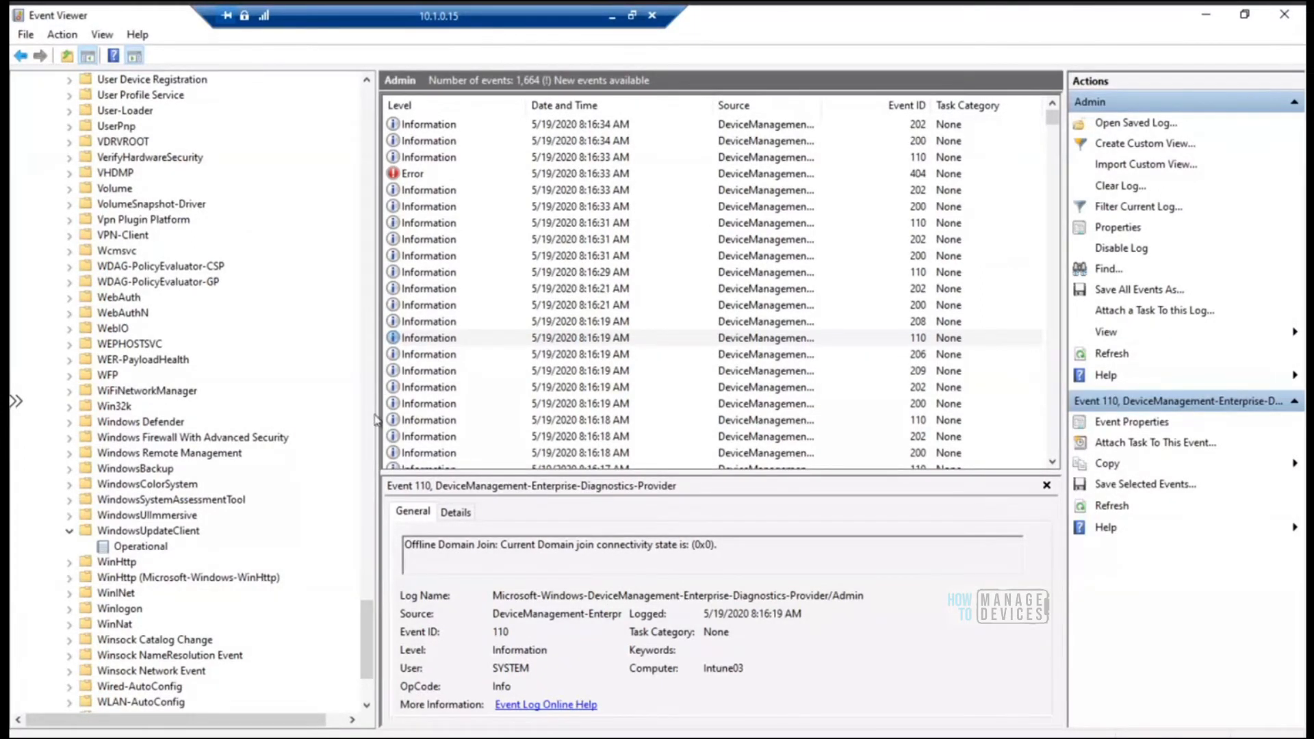
Open the Operational log under WindowsUpdateClient and refresh it to check for new update events
click(158, 547)
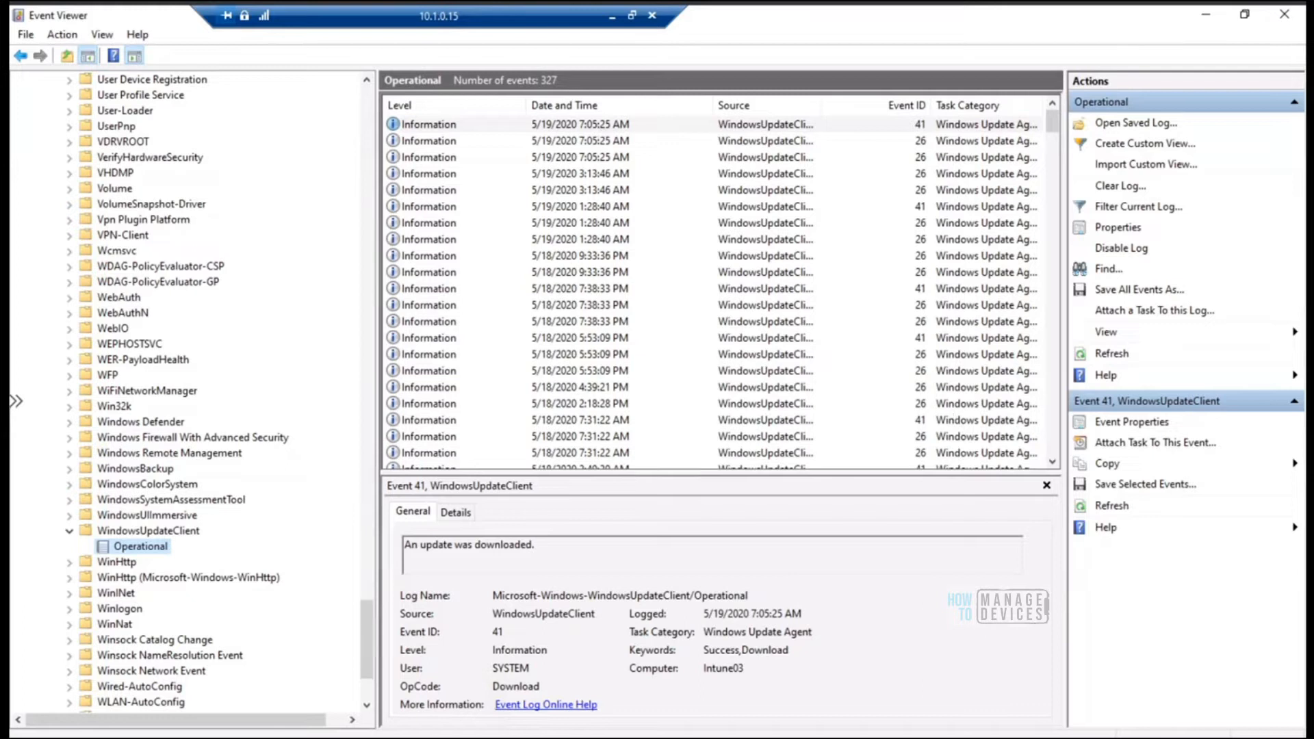
right_click(155, 553)
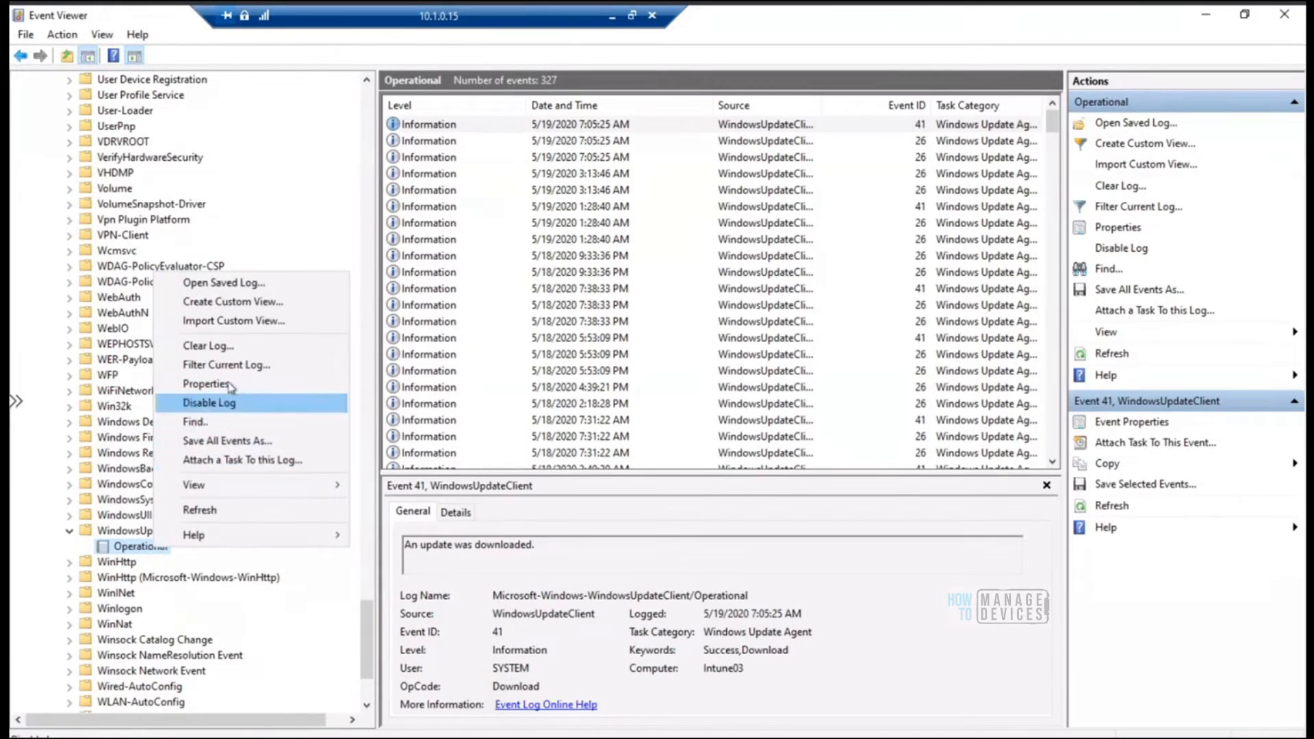
click(229, 514)
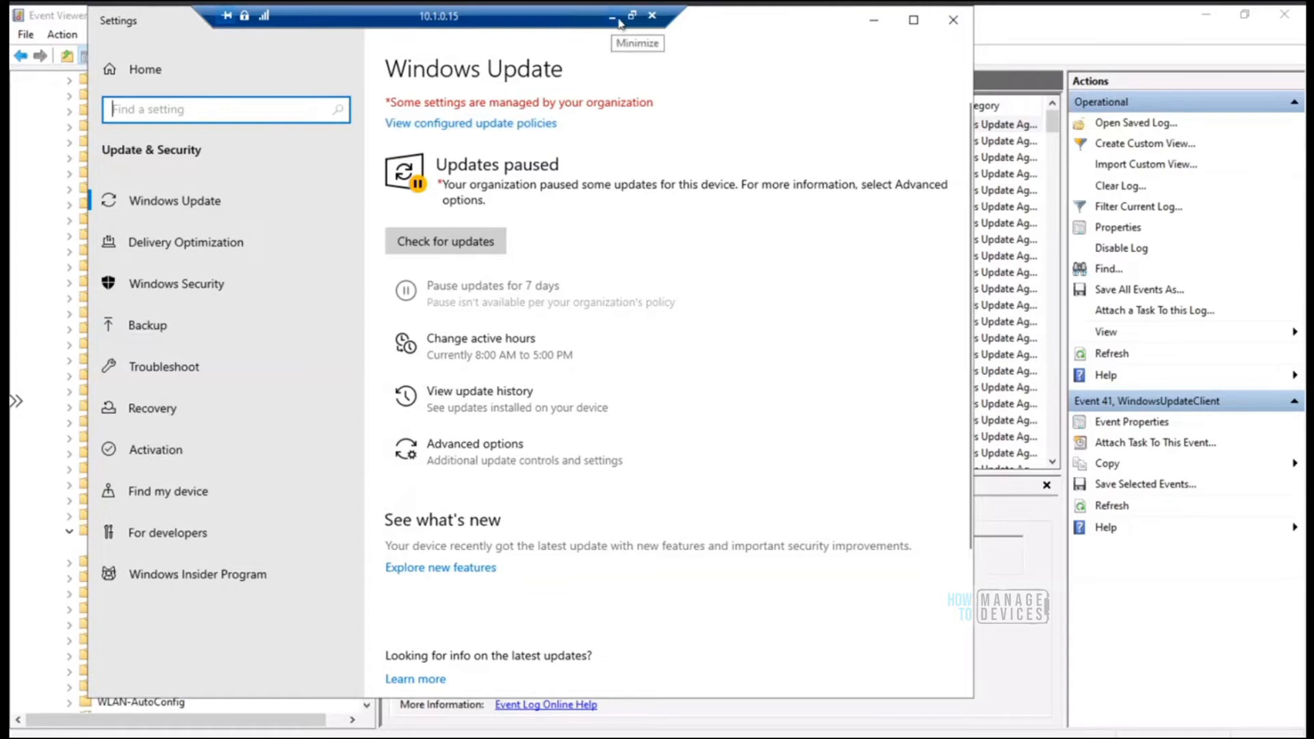
Take the remote session out of full screen and switch back to the HTMD Windows 10 Update Ring 1 page in Edge
drag(657, 25, 1069, 26)
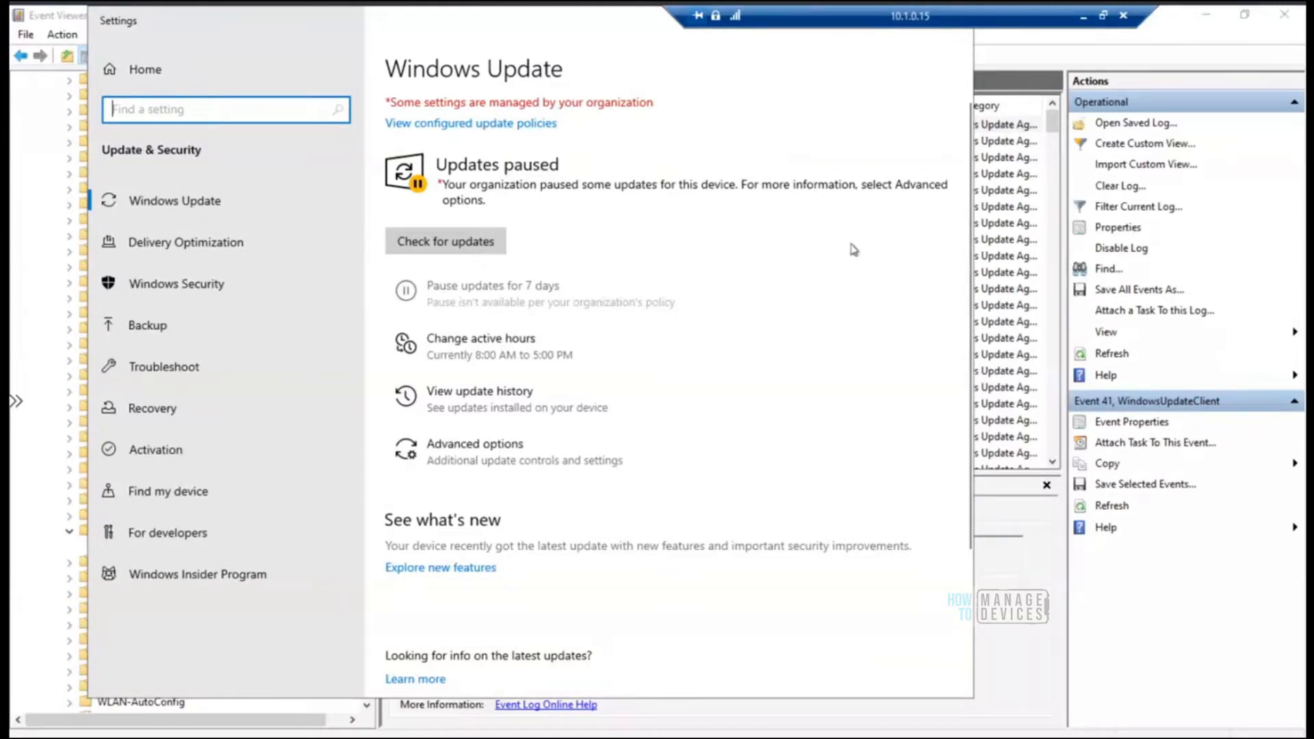
click(1105, 19)
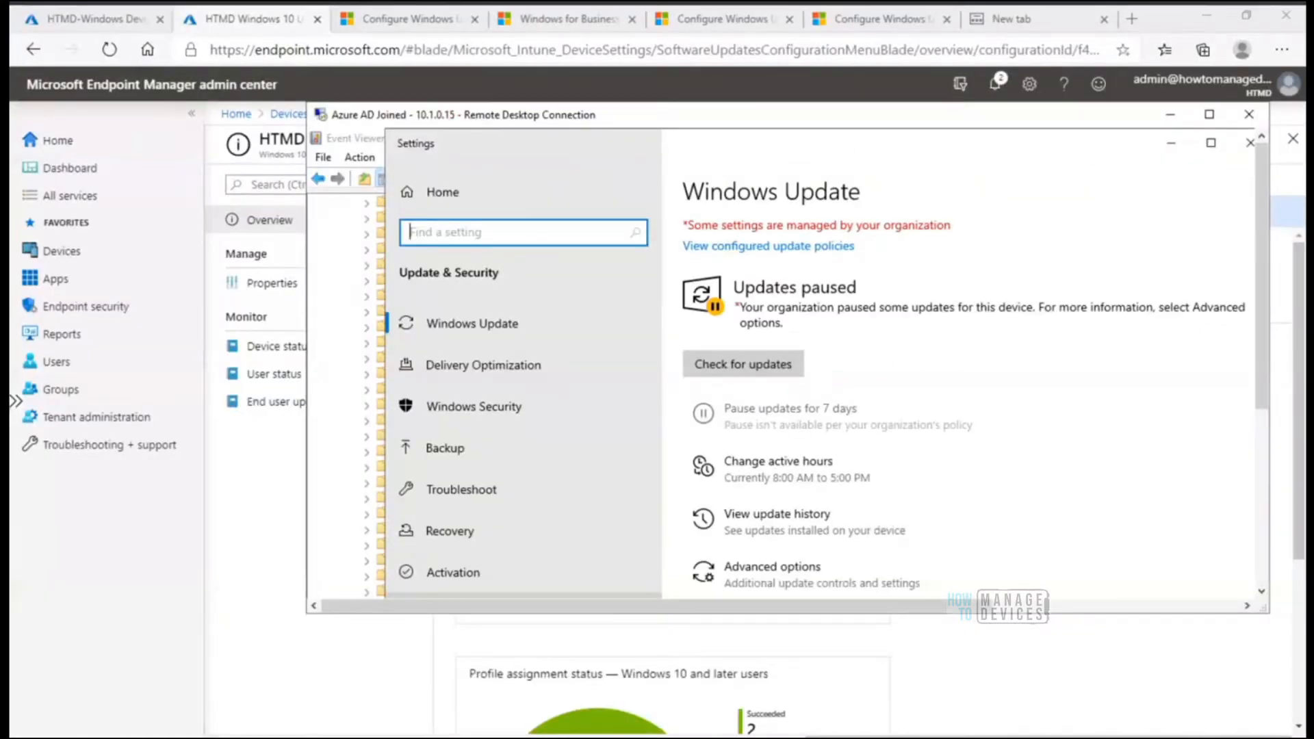
right_click(785, 738)
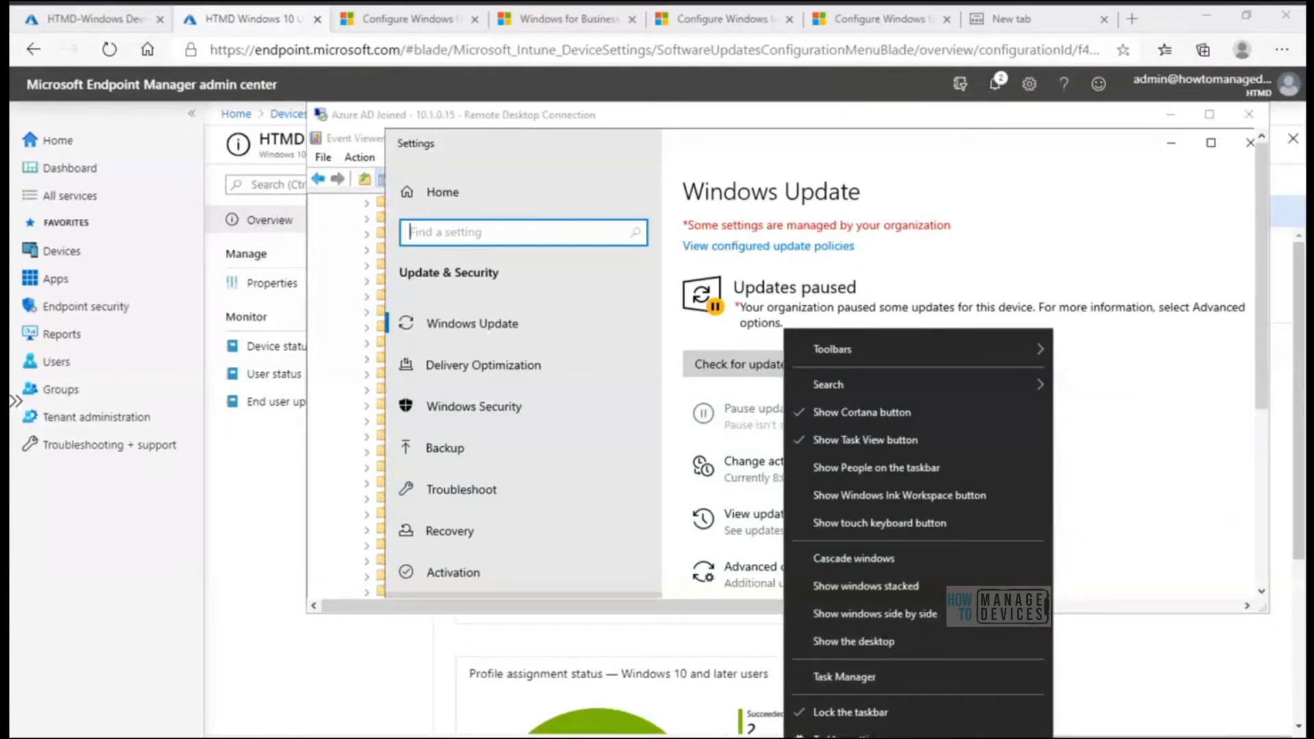
click(318, 738)
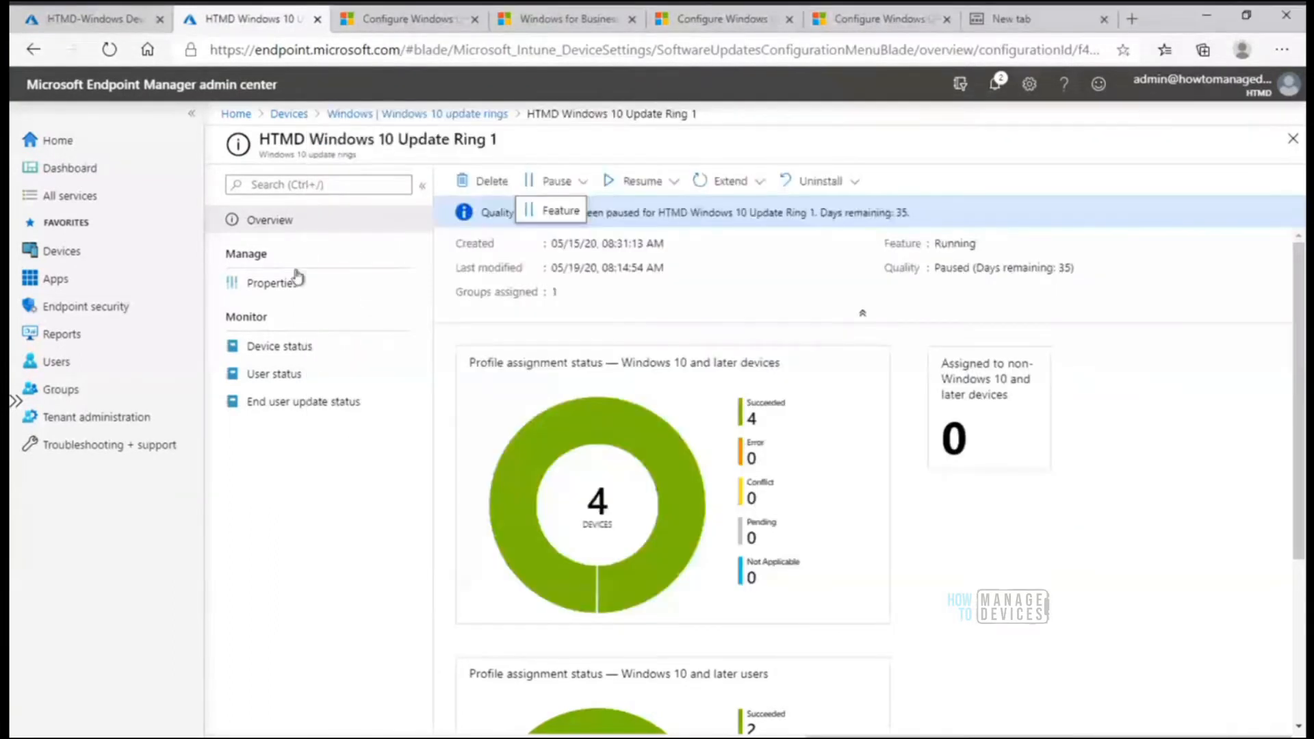
Review the Windows 10 update rings list and the HTMD Windows 10 Update Ring 1 overview, and return to the list
click(420, 116)
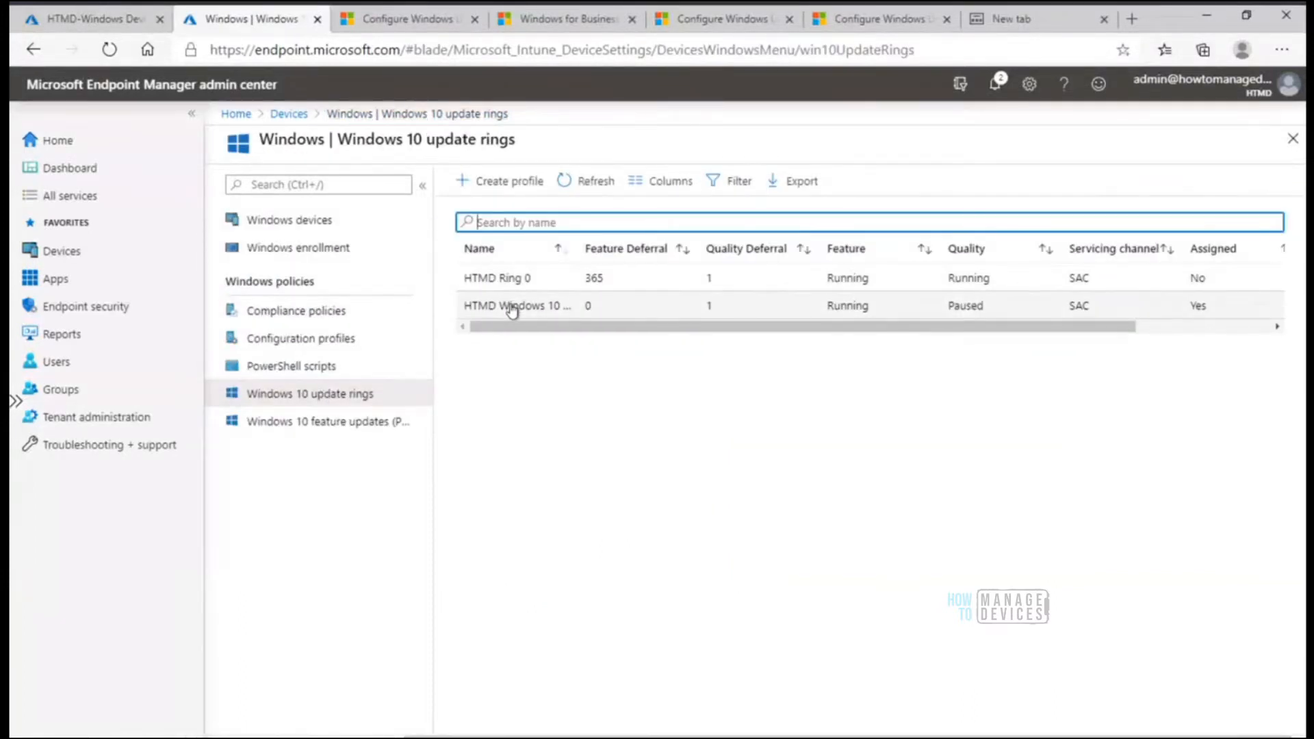
click(514, 306)
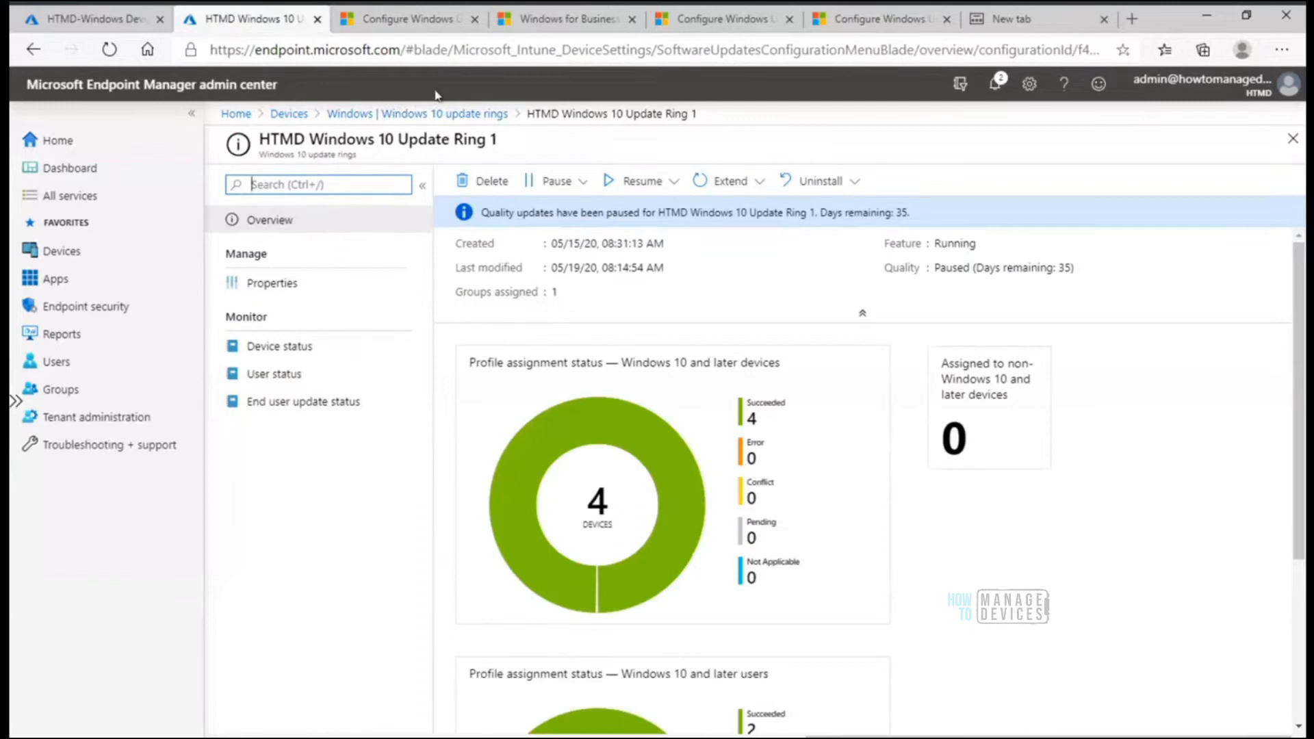
click(439, 111)
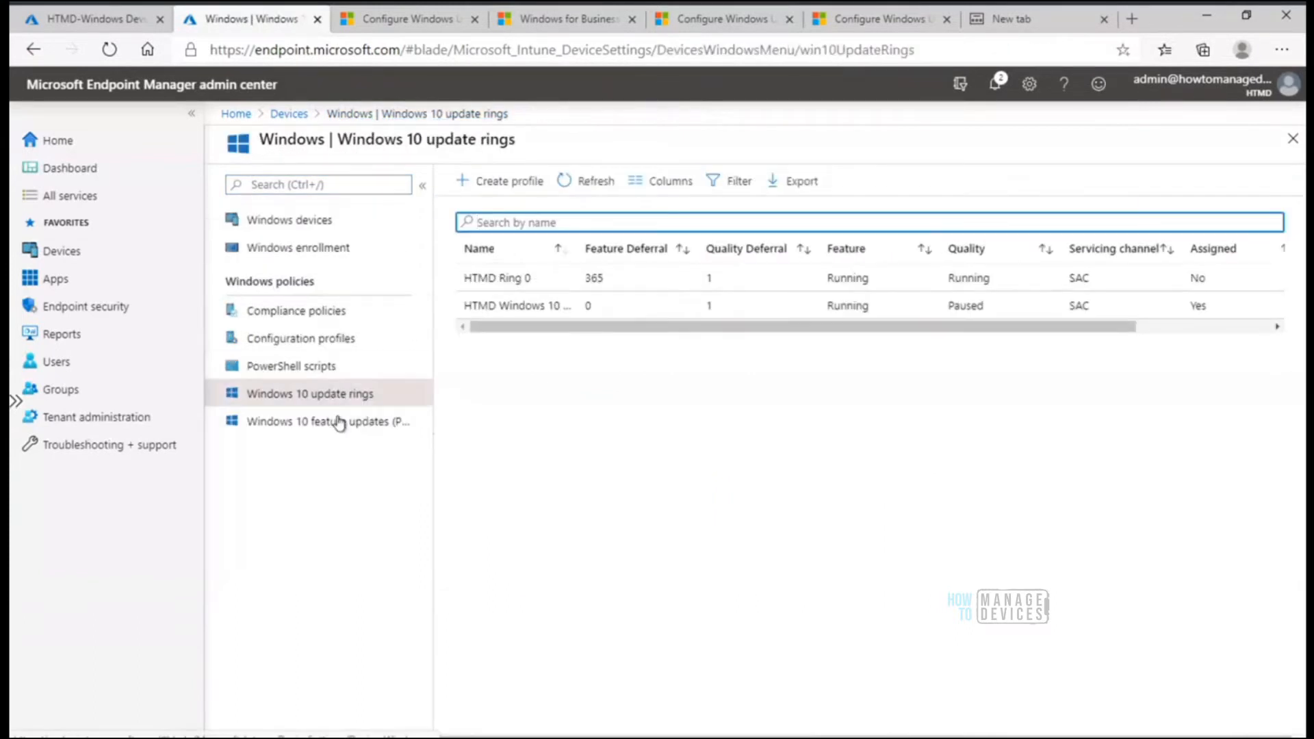
Open the end user update status of the HTMD Feature Ring 1 feature update policy and highlight the update status of Intune04
click(339, 423)
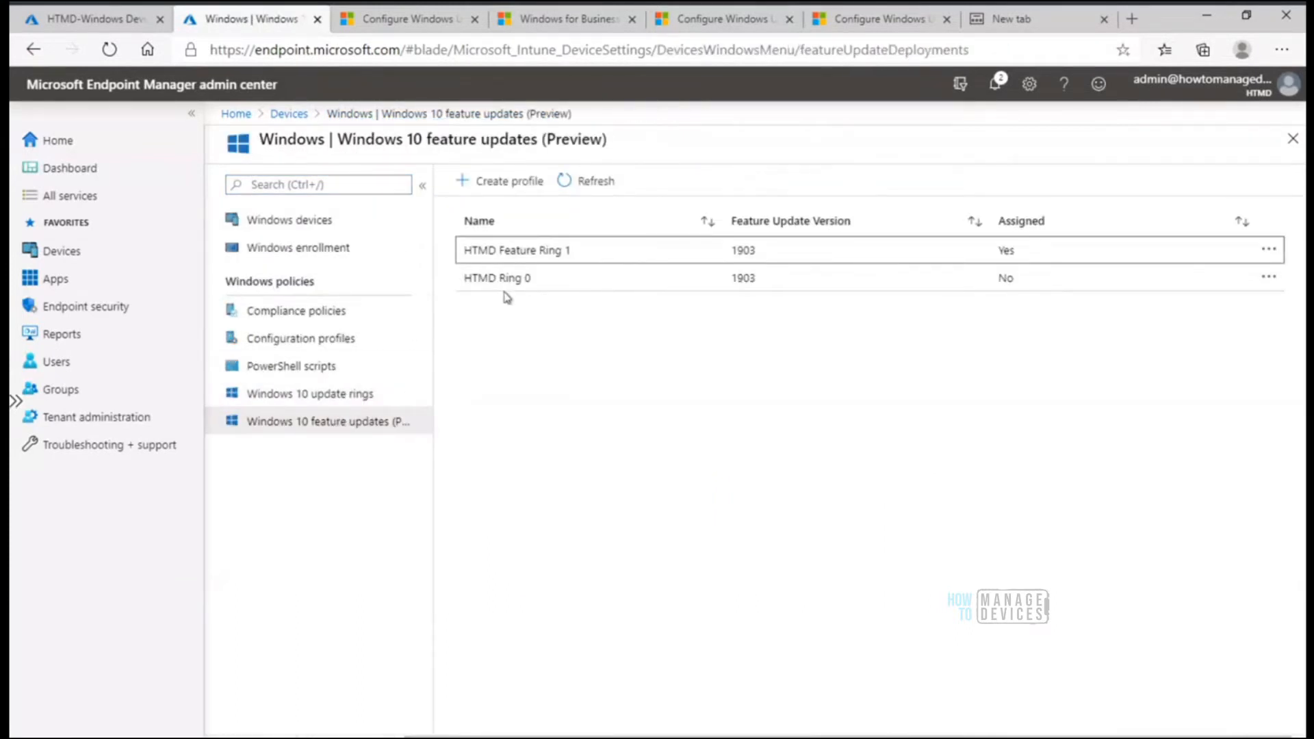
click(525, 252)
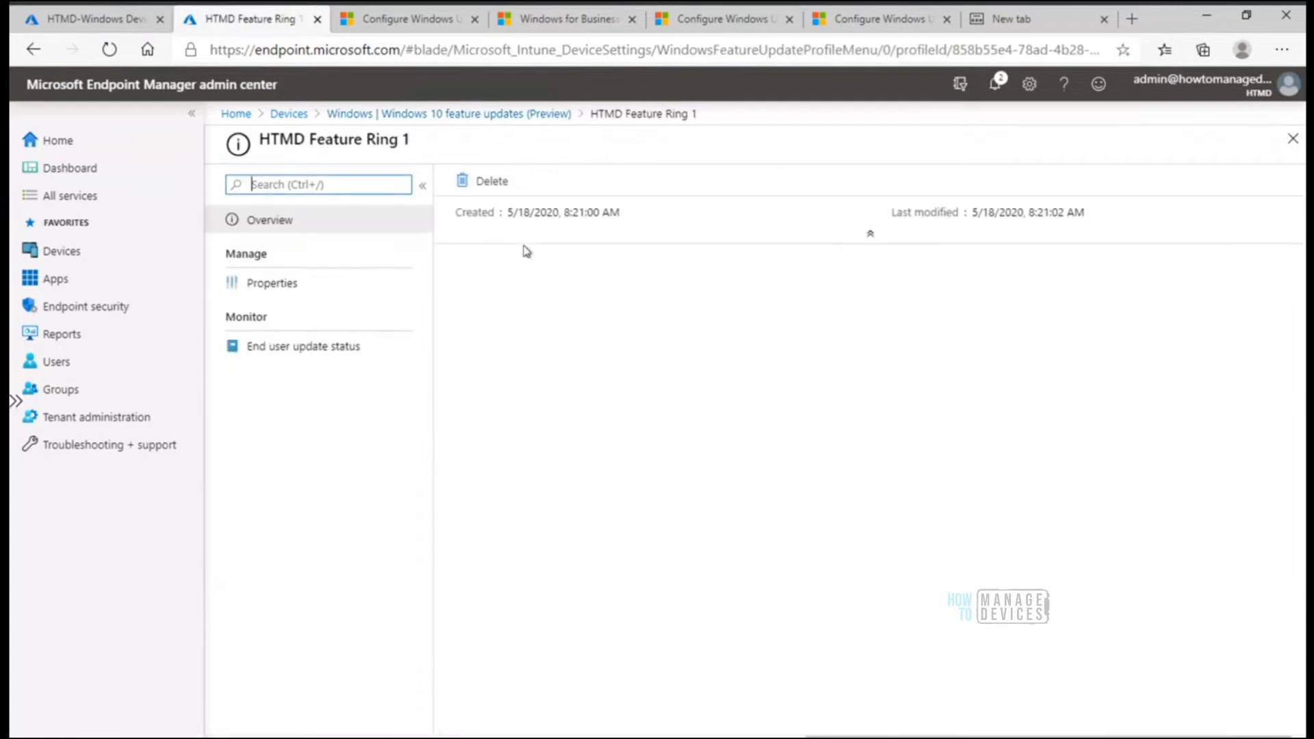
click(314, 349)
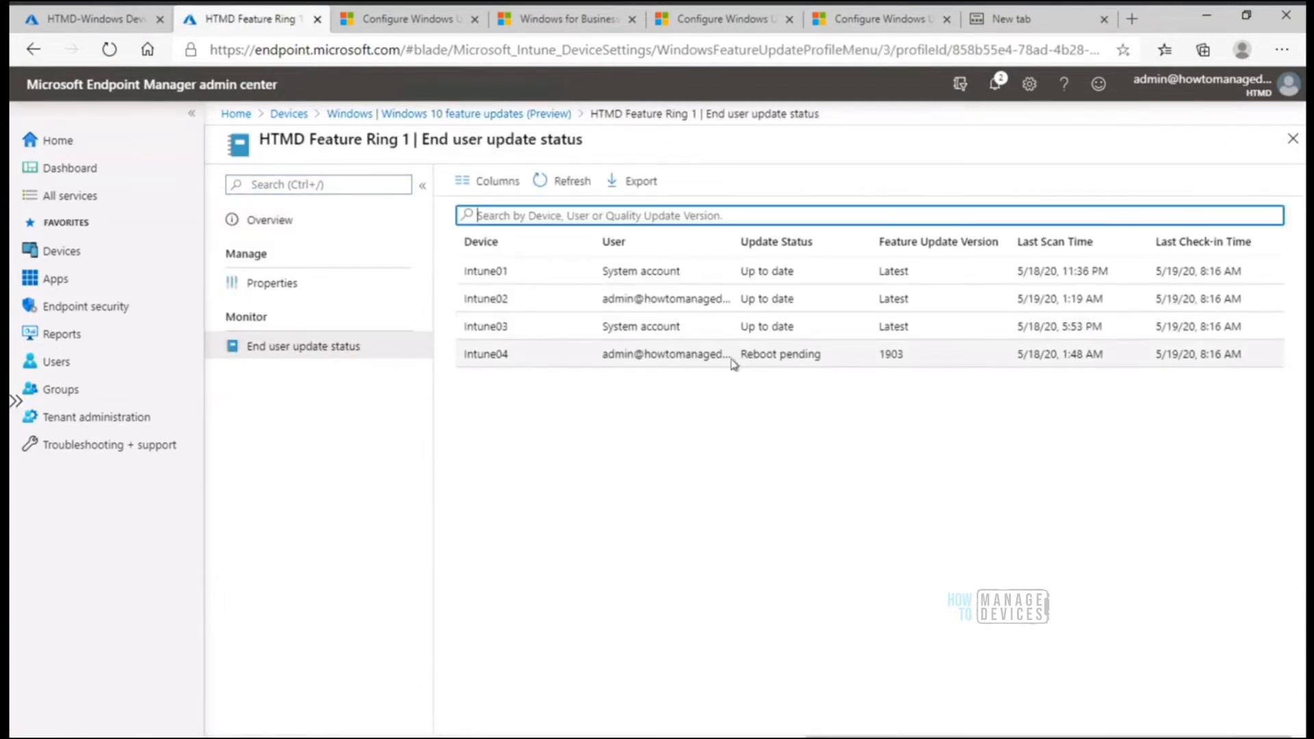
drag(741, 356, 845, 361)
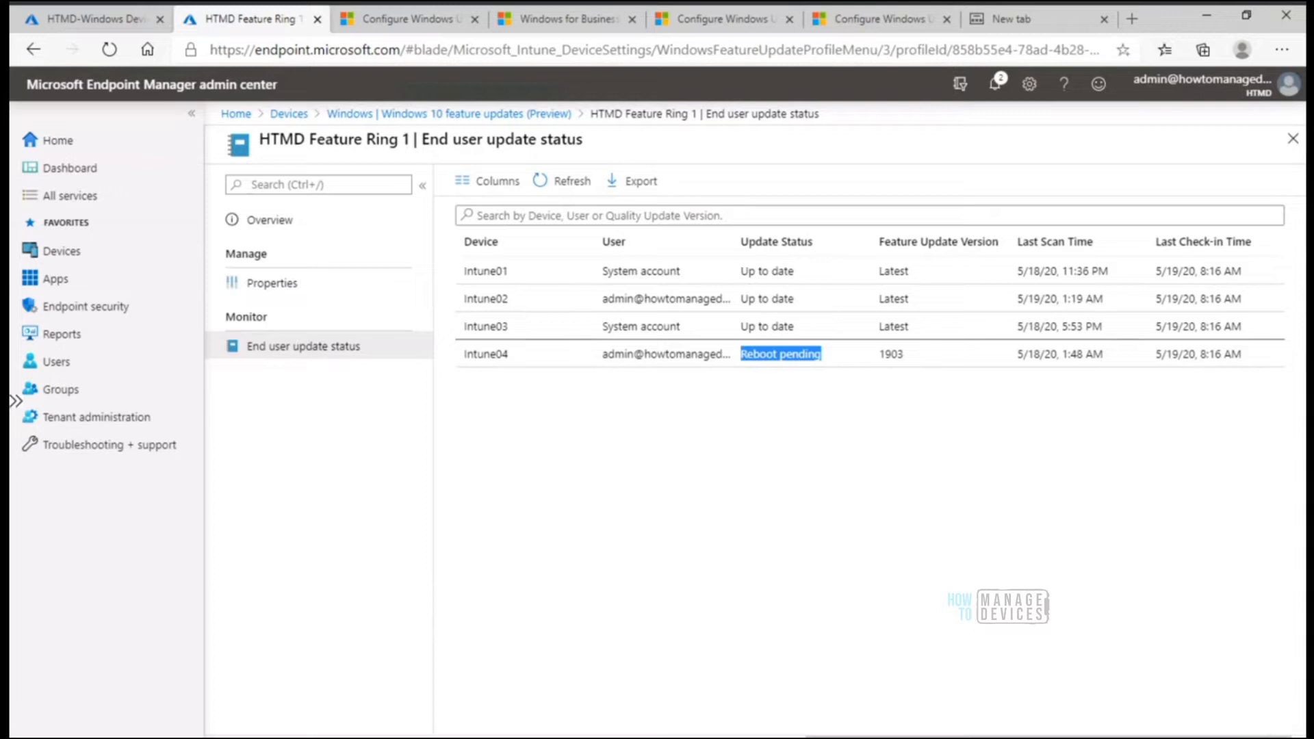
Connect from the local desktop to the AAD Registered remote computer, accepting its certificate warning, and minimise the session
right_click(822, 738)
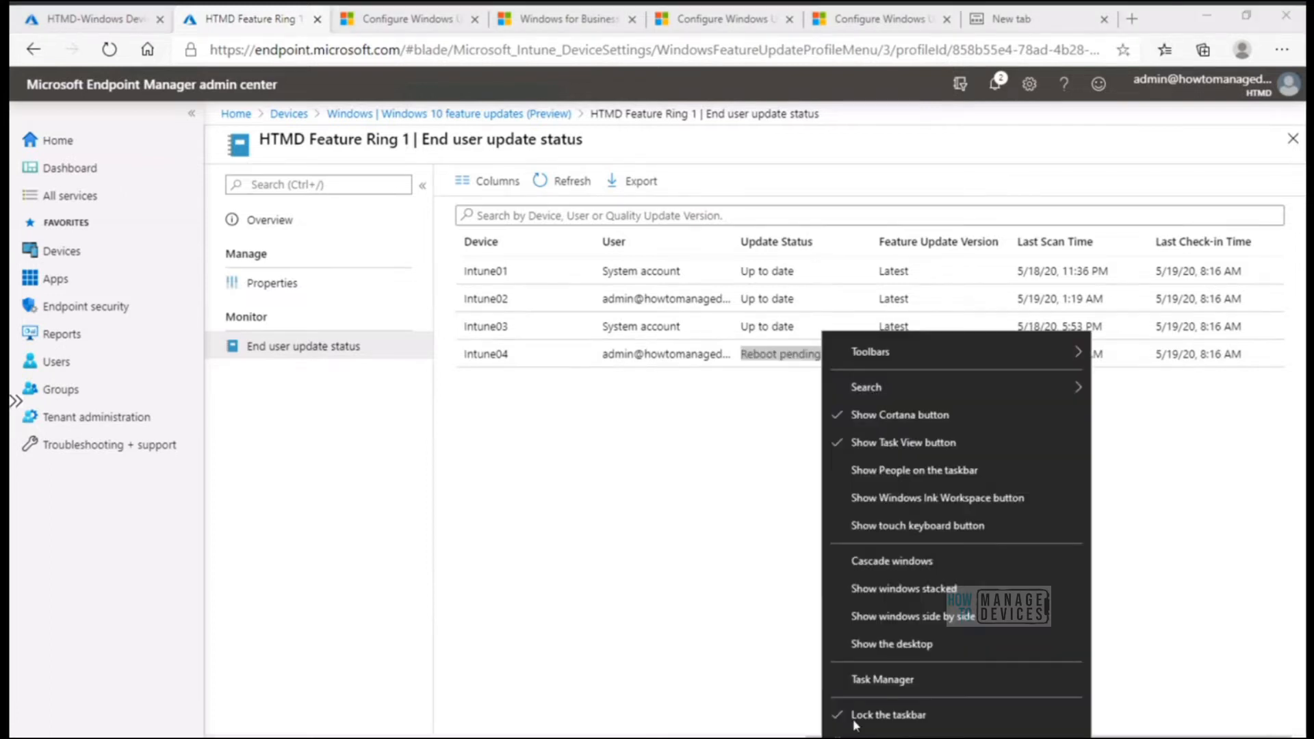
click(909, 650)
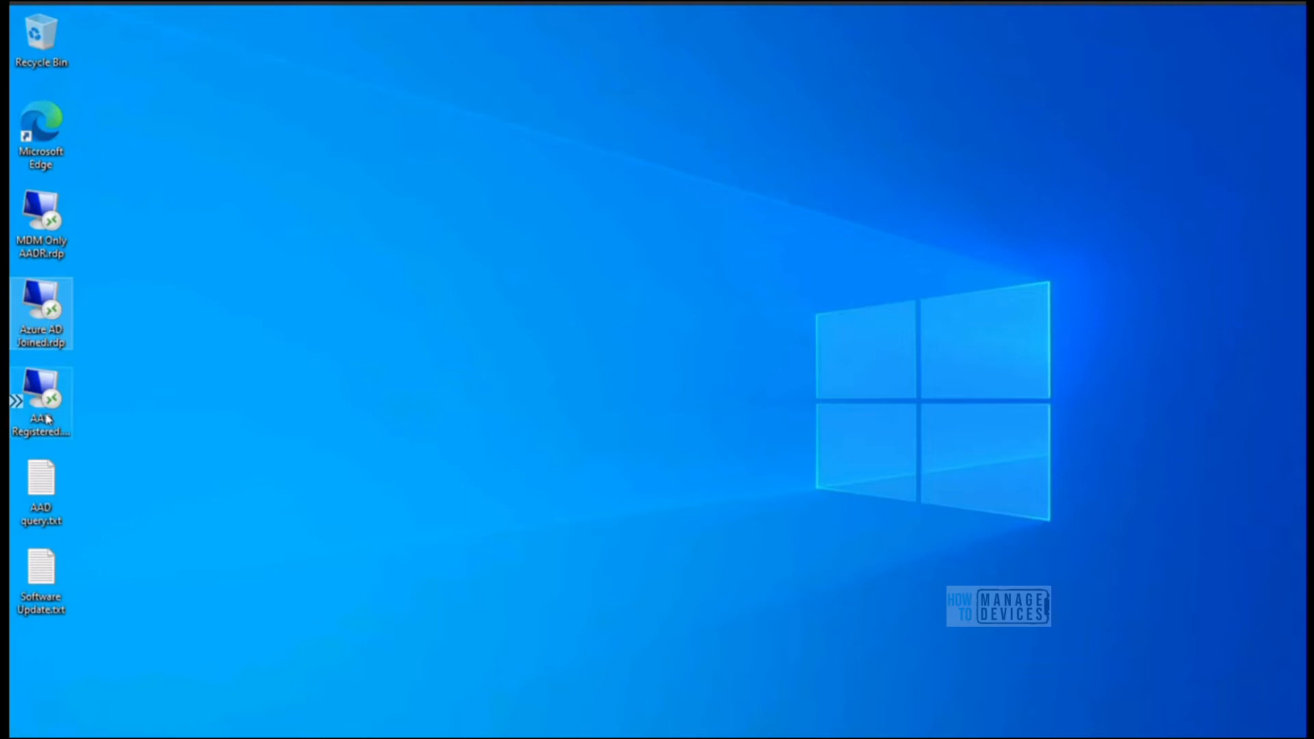
double_click(48, 419)
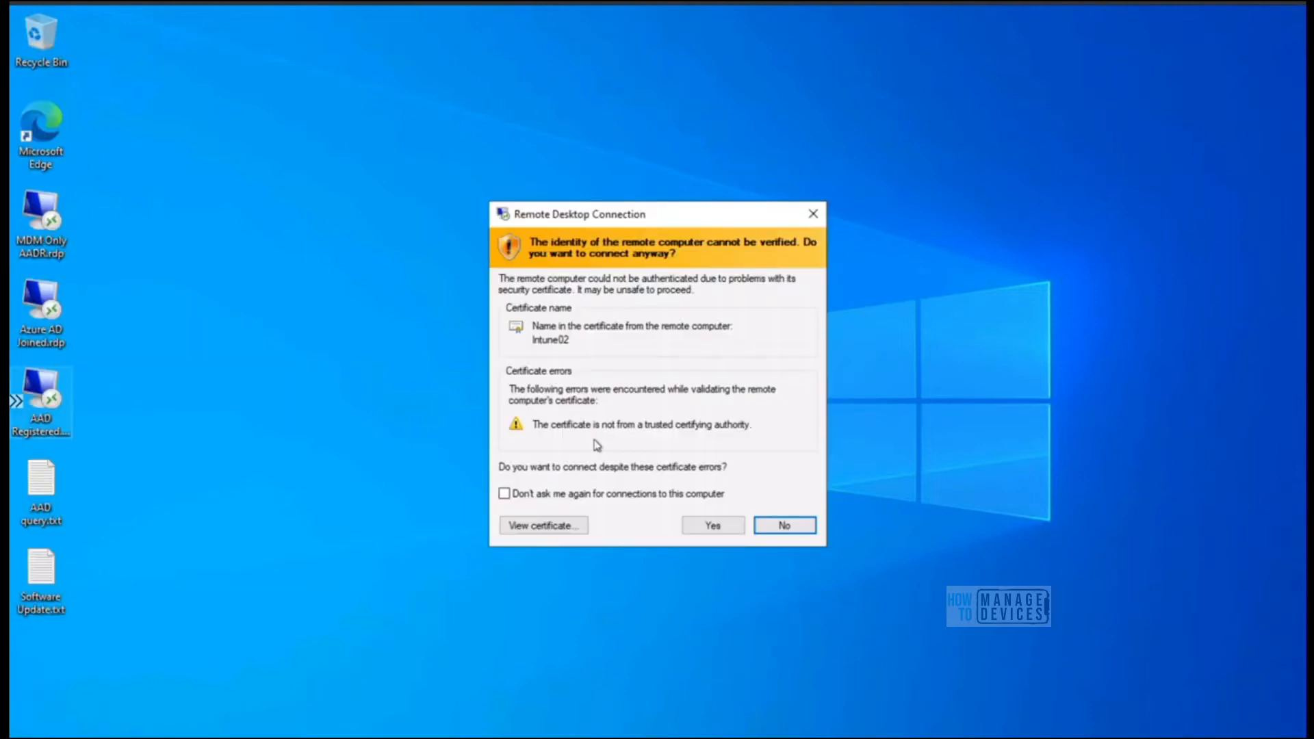
click(717, 529)
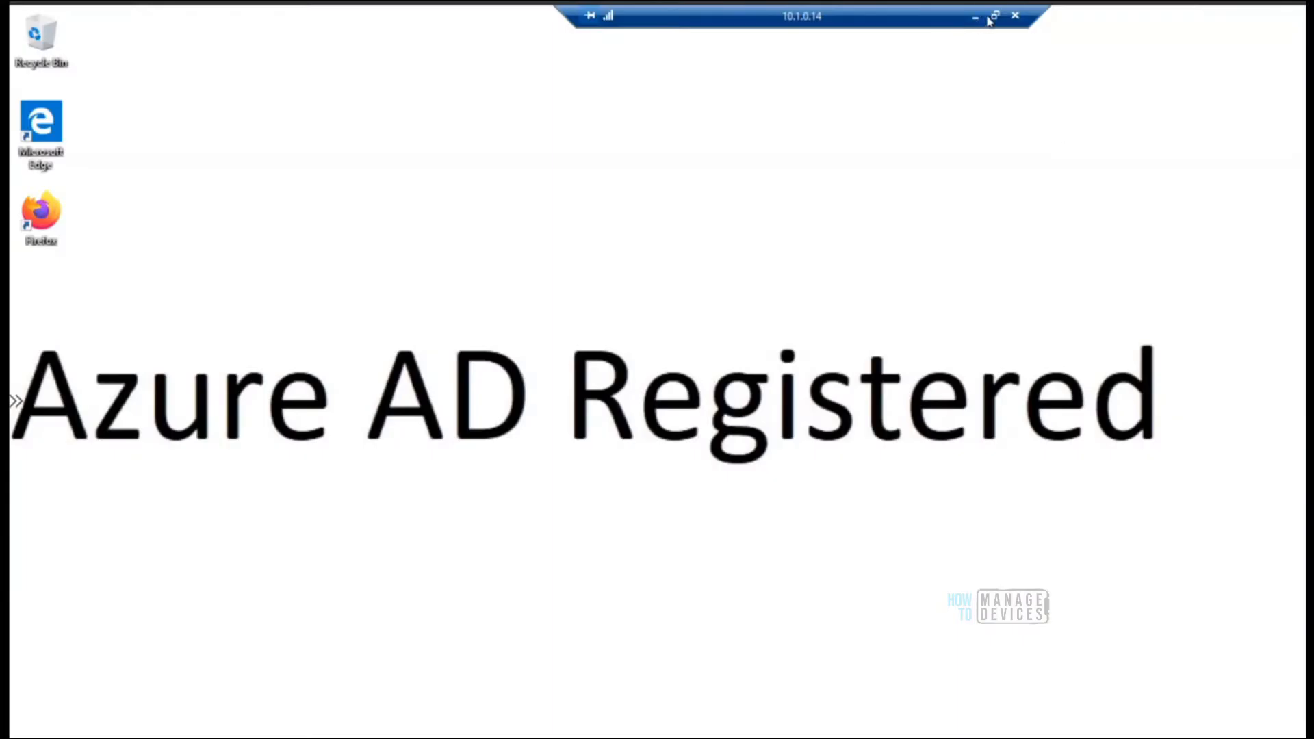
click(992, 17)
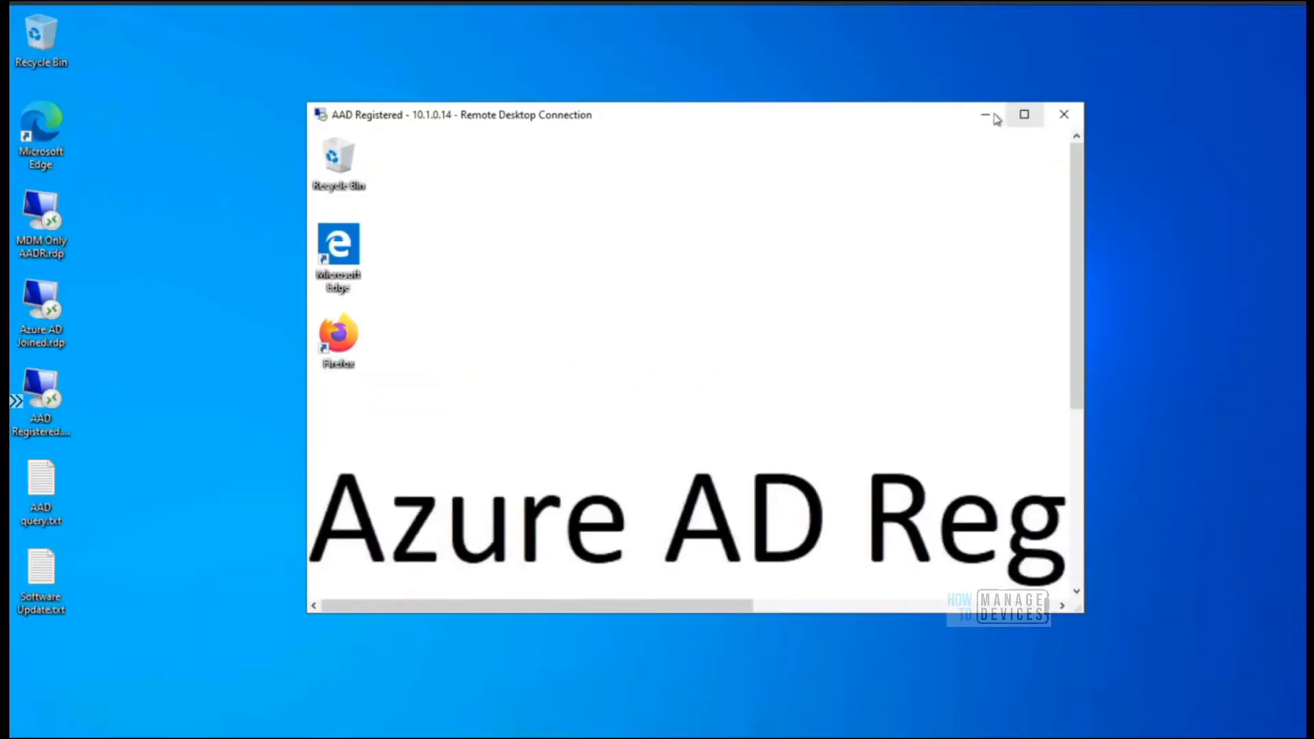
click(991, 117)
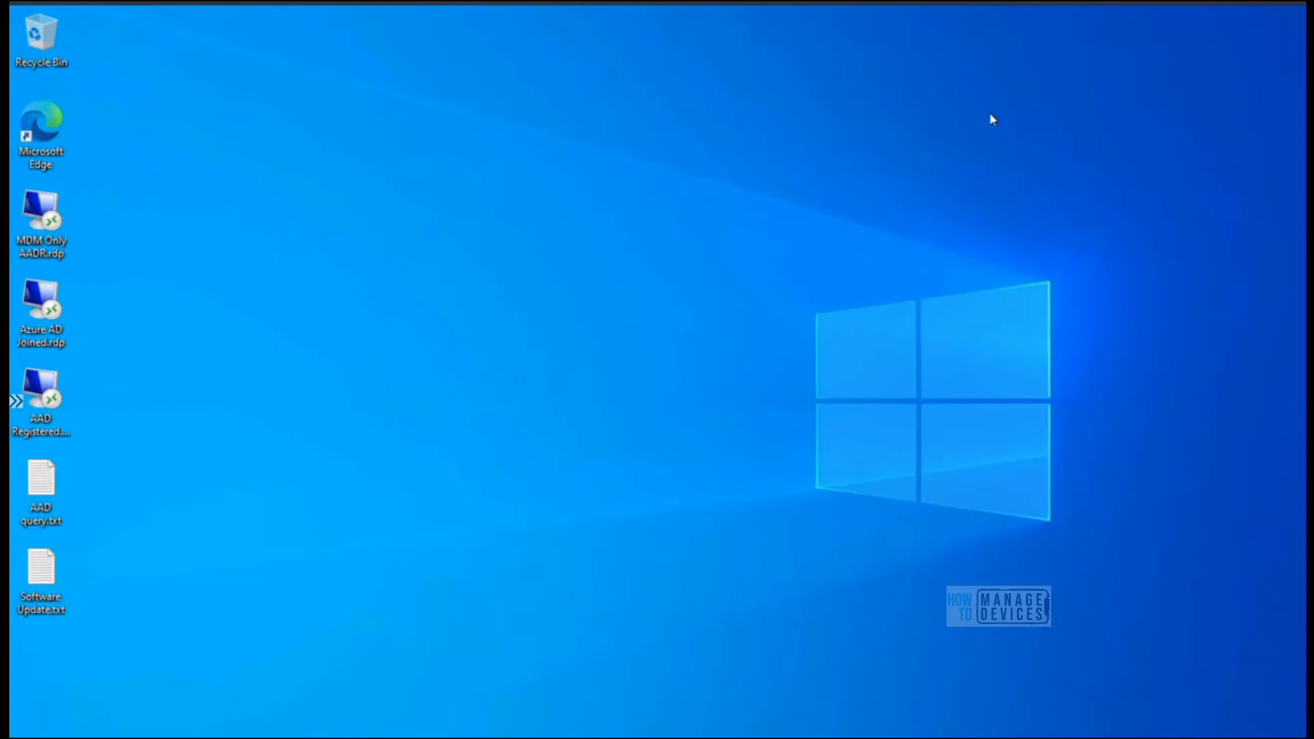
Connect to the MDM Only AADR remote computer and open a Command Prompt on it with cmd
double_click(39, 252)
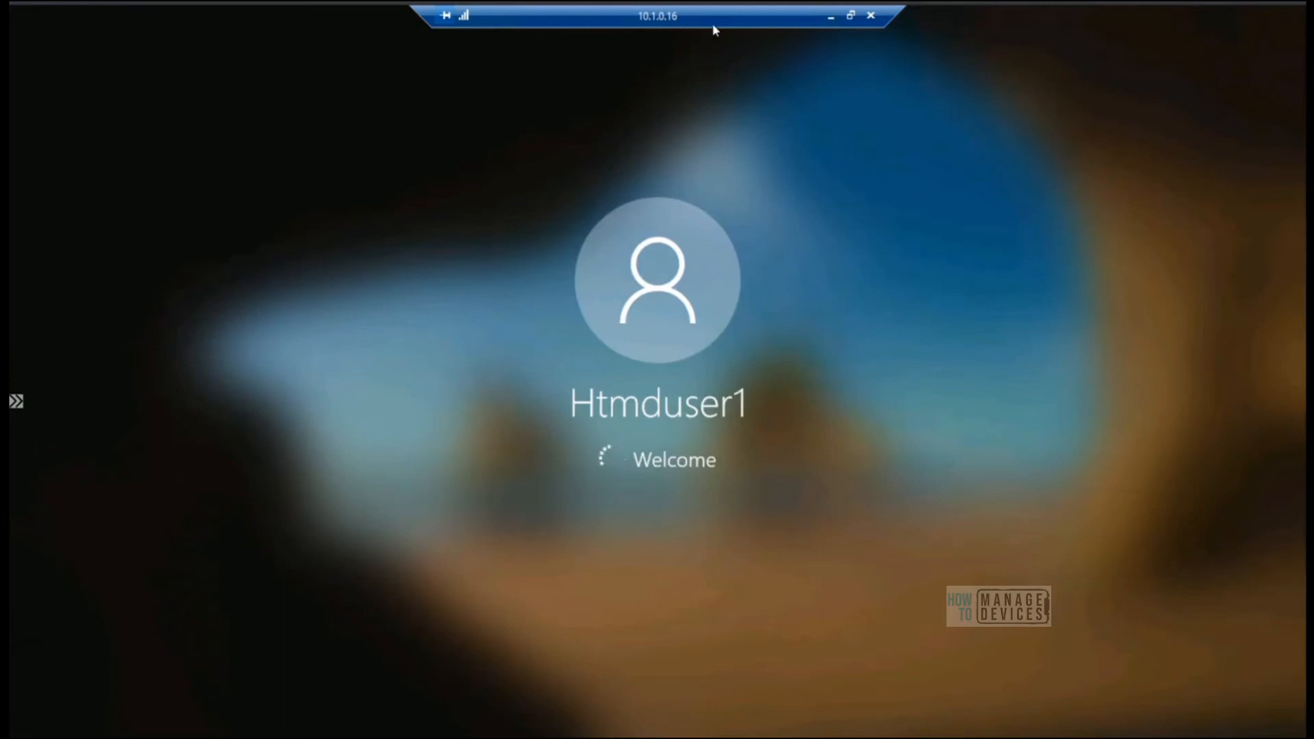
drag(840, 22, 452, 7)
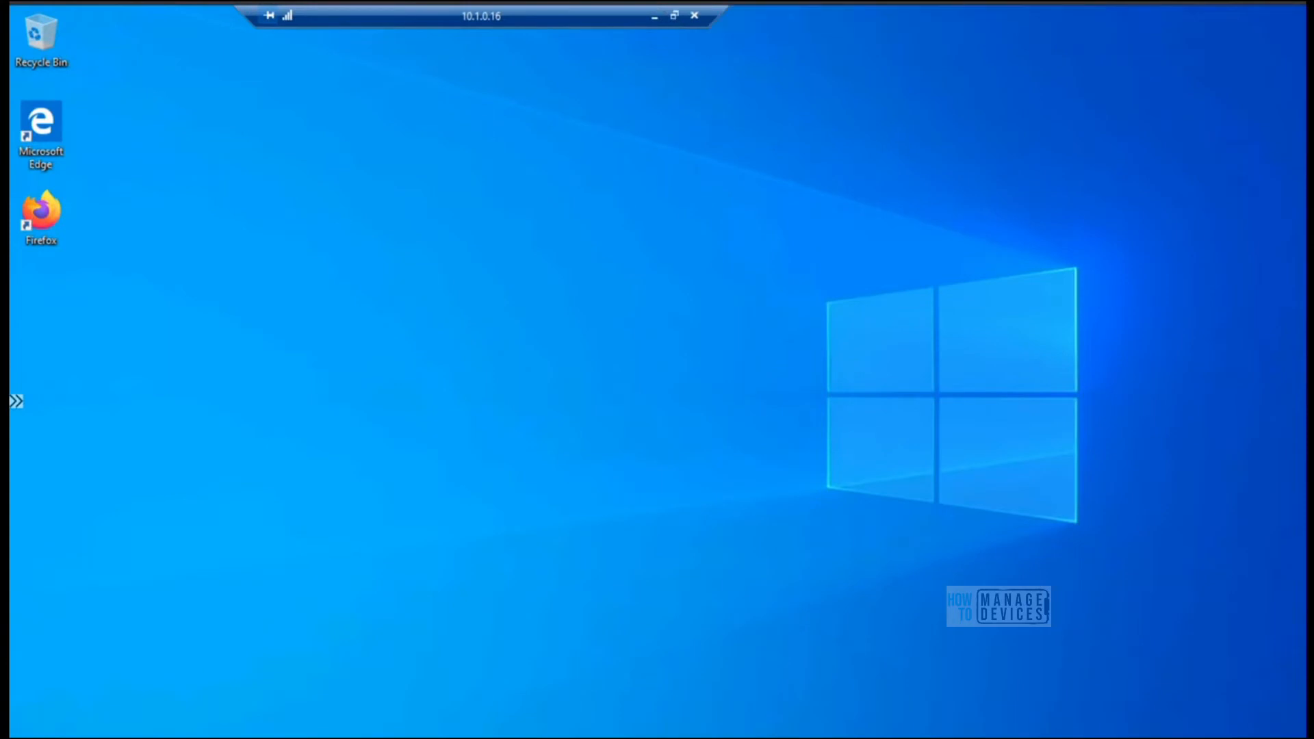
key(super+x)
click(80, 671)
text(cmd)
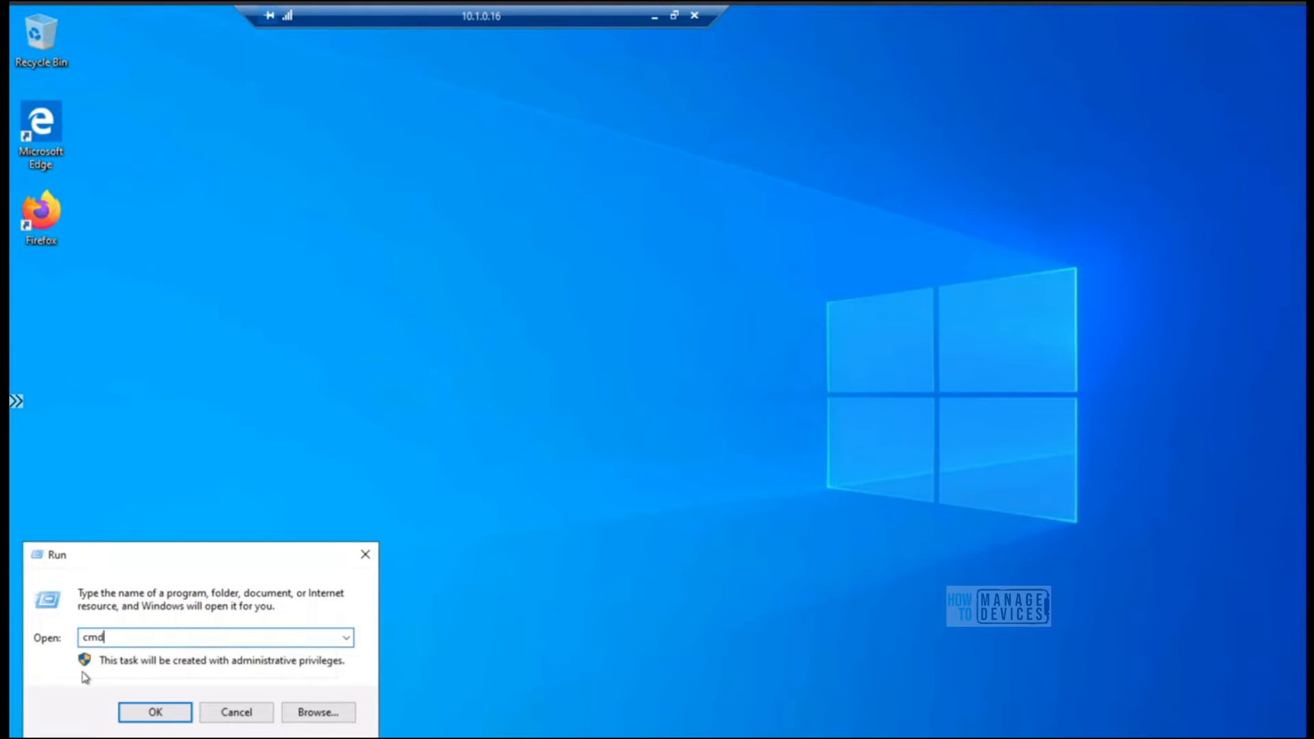
key(Return)
key(super)
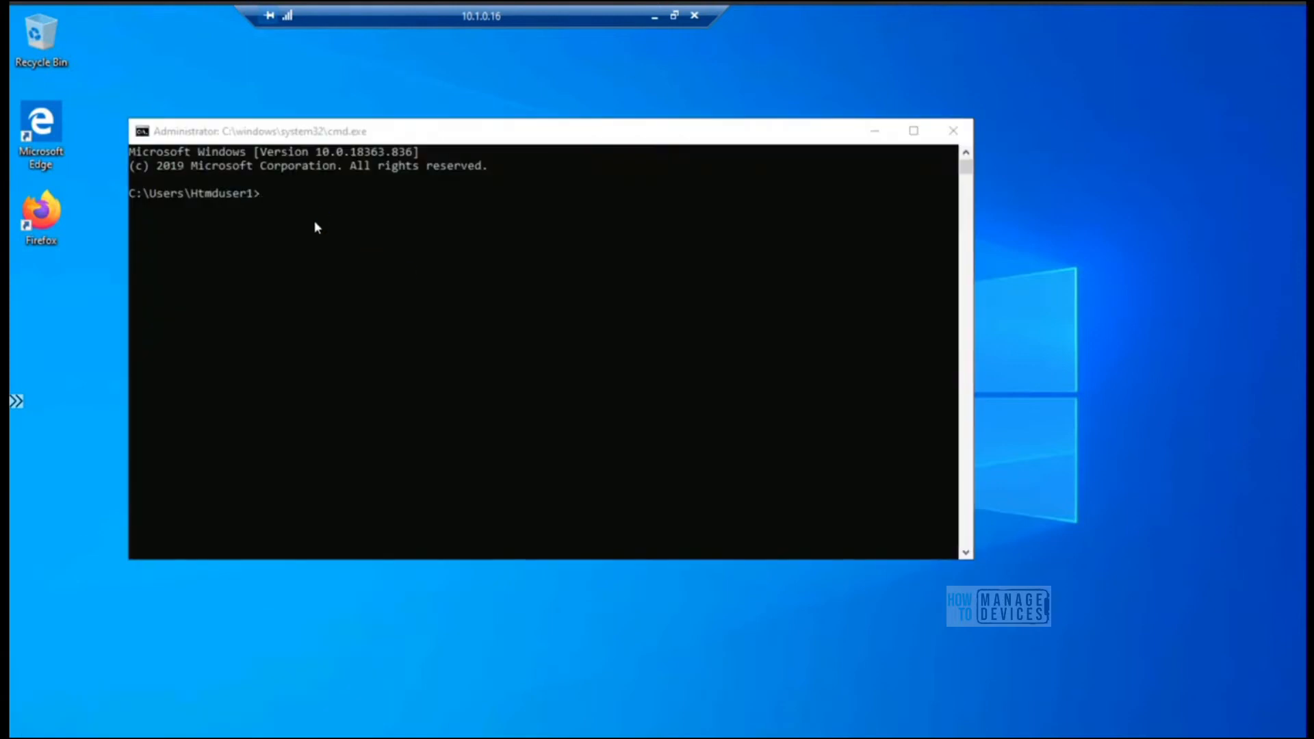
Run hostname in the Command Prompt and highlight the returned computer name
click(324, 135)
text(hostname)
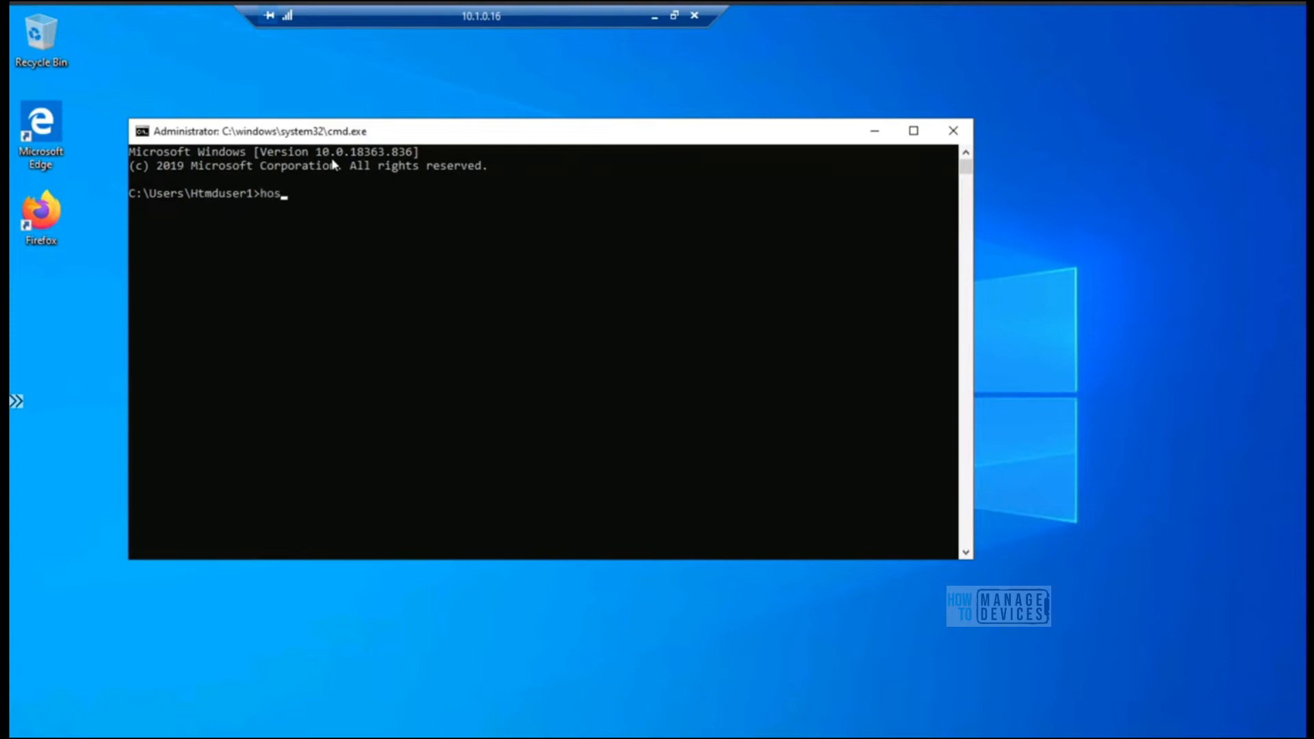
key(Return)
drag(183, 206, 138, 207)
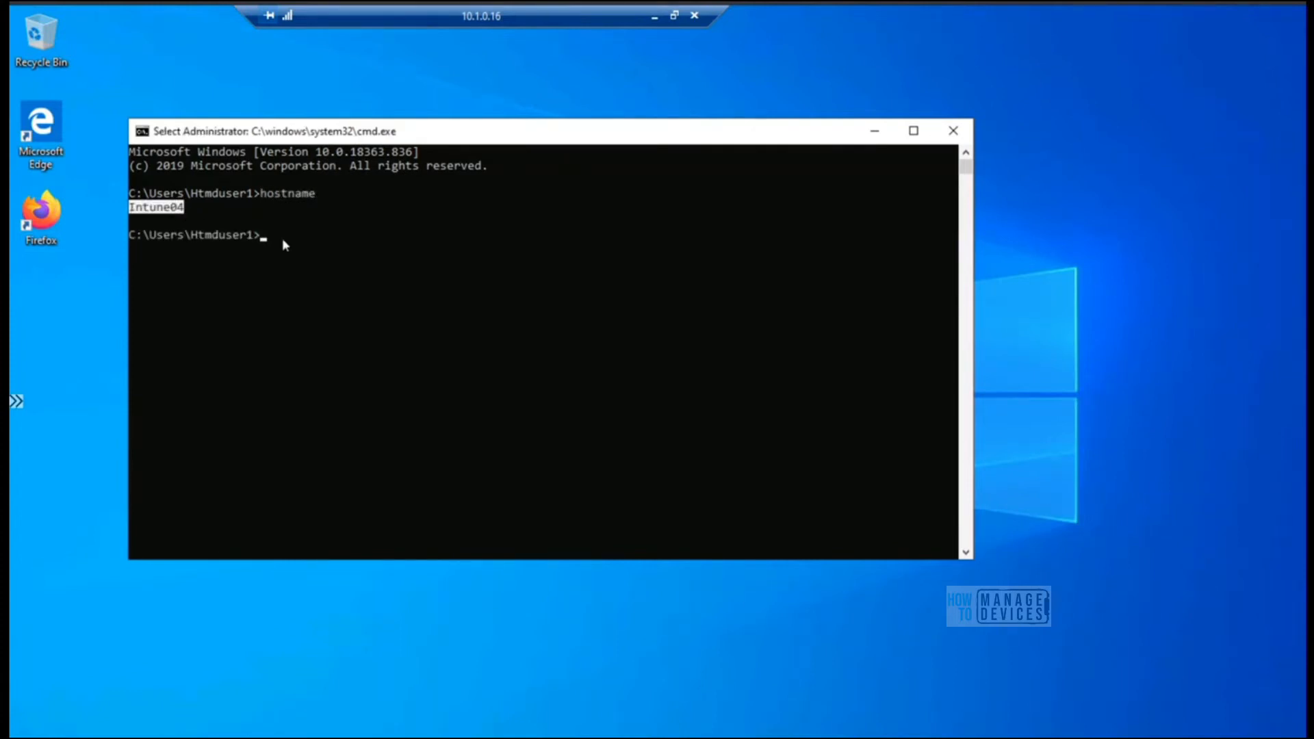
Run whoami in the Command Prompt, highlight the returned account and move the window towards the middle of the desktop
key(ctrl+c)
text(whoam)
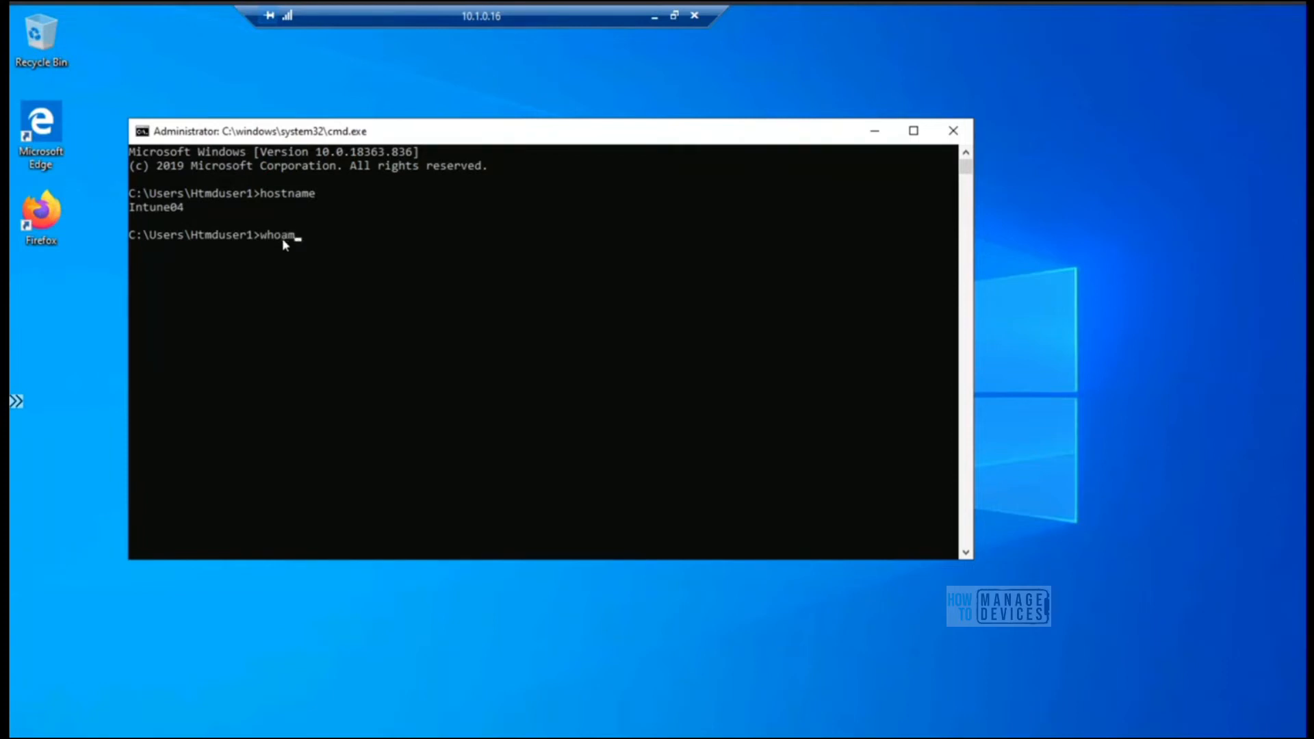
text(i)
key(Return)
drag(262, 250, 123, 255)
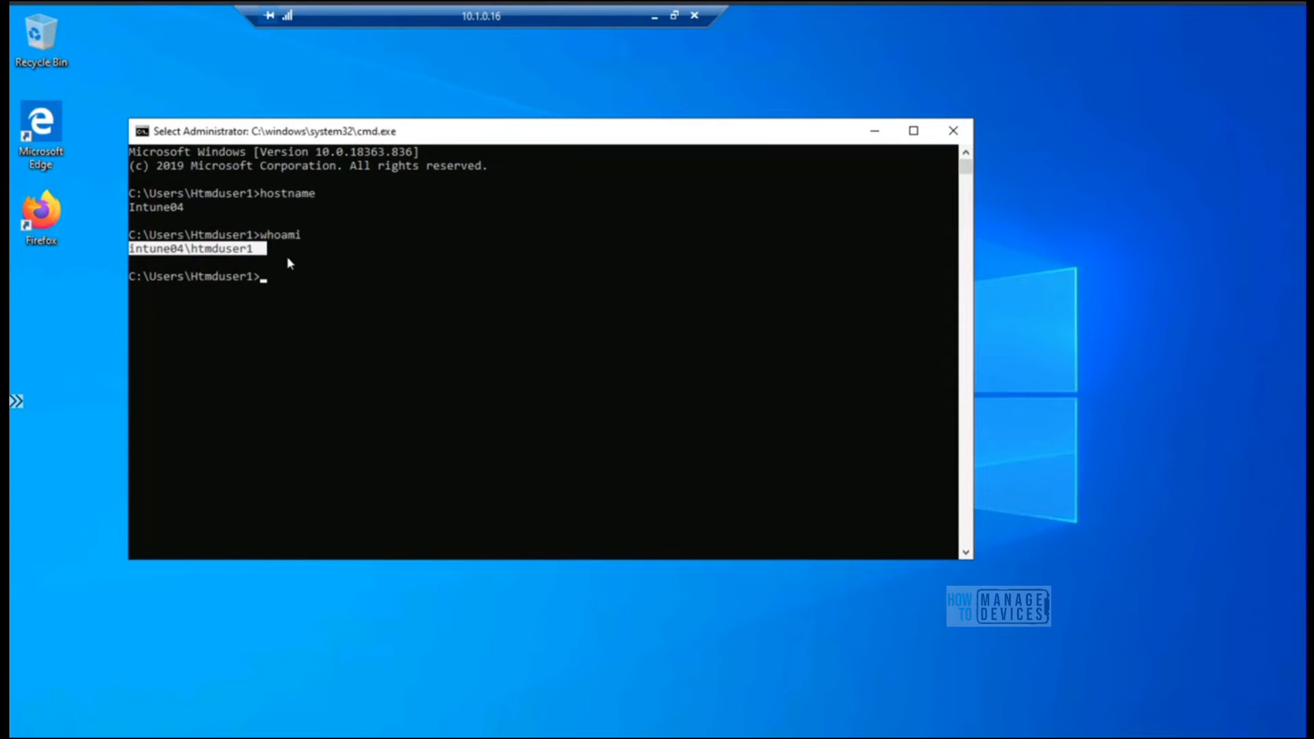
drag(421, 130, 485, 115)
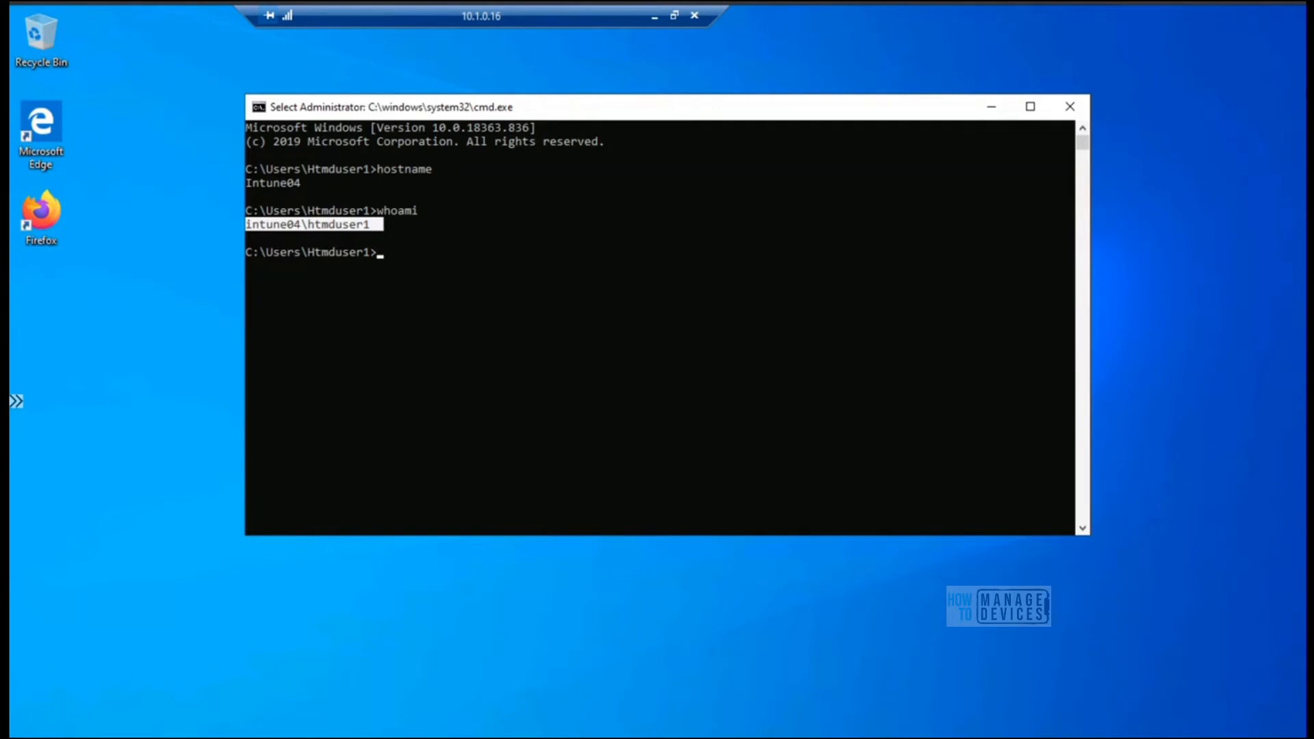
Open Windows Settings, run winver from the Command Prompt and move the About Windows dialog clear of the command output
key(super+i)
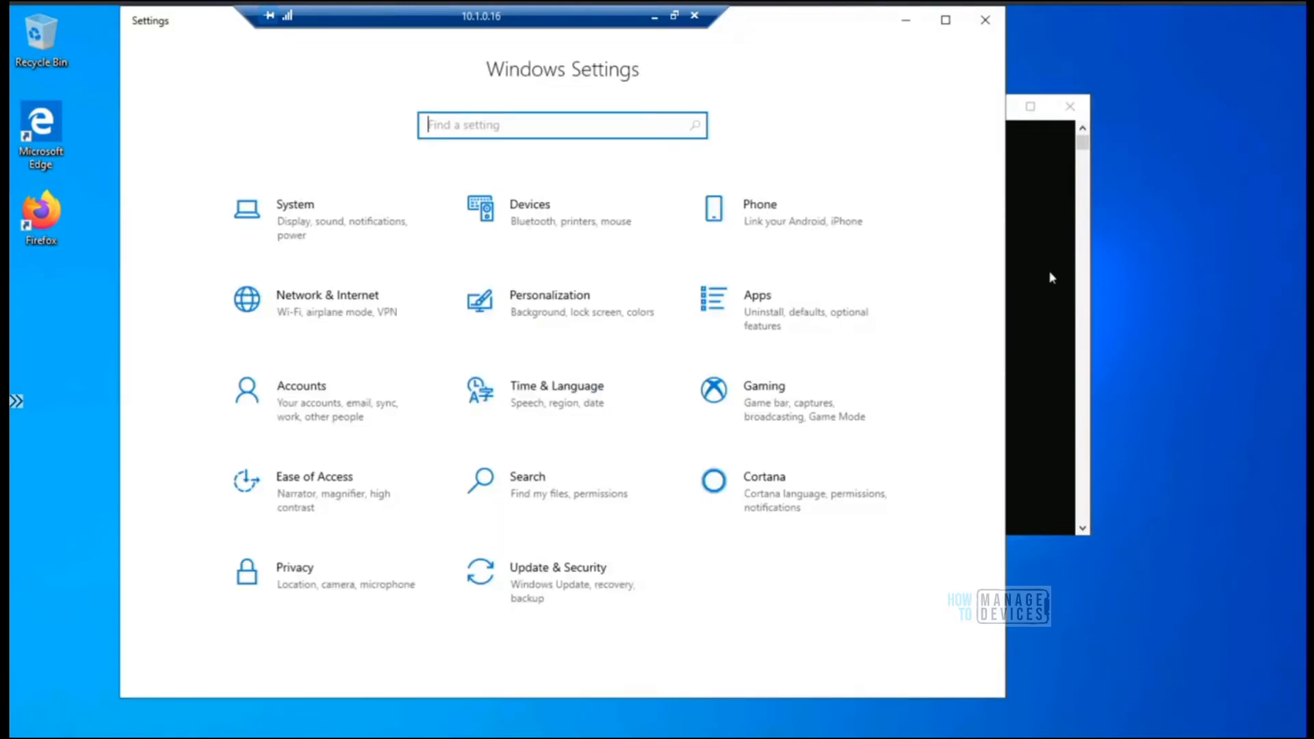
click(1050, 276)
text(winver)
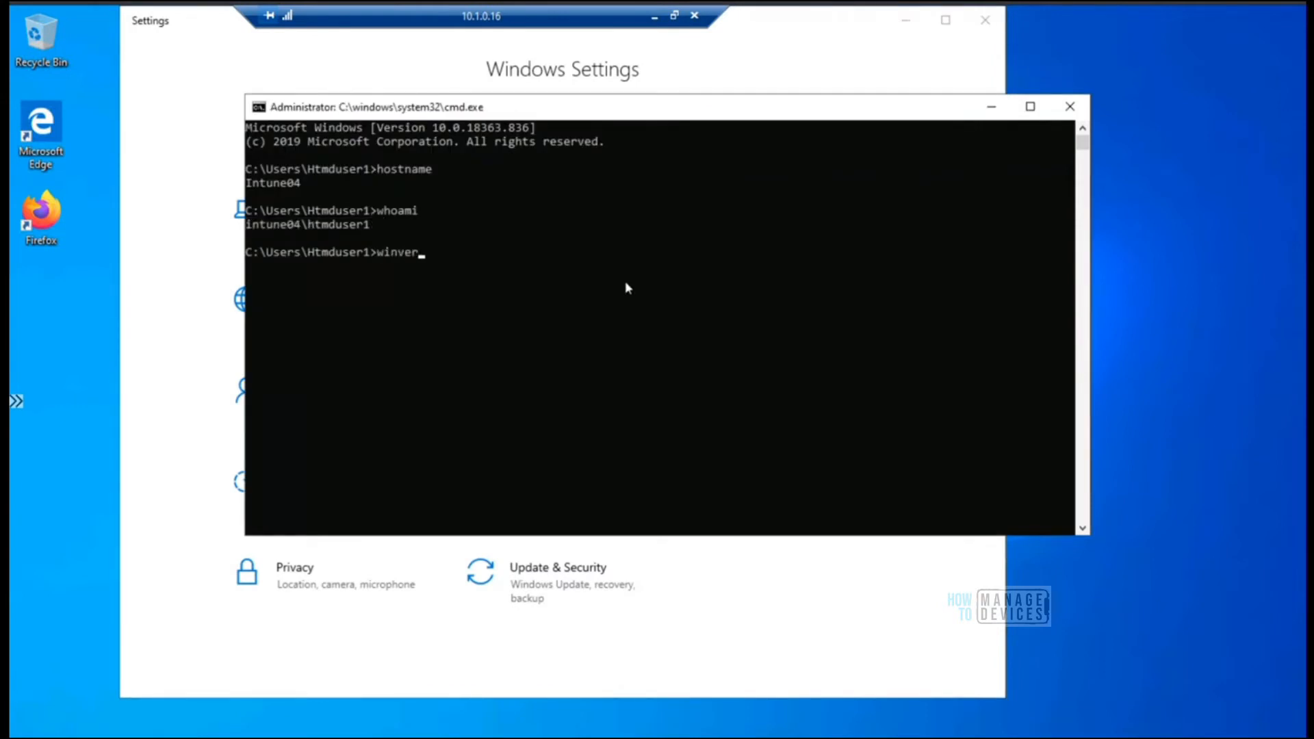
key(Return)
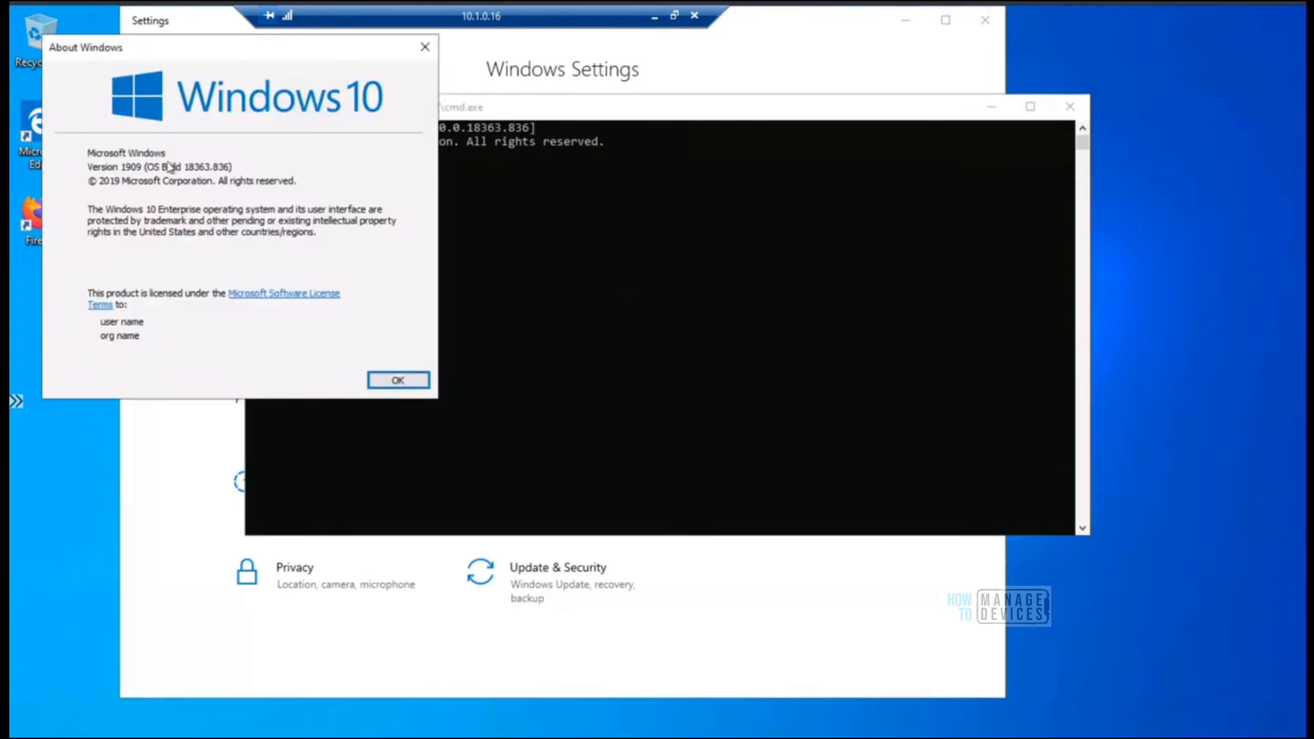
drag(176, 49, 543, 100)
drag(767, 134, 777, 126)
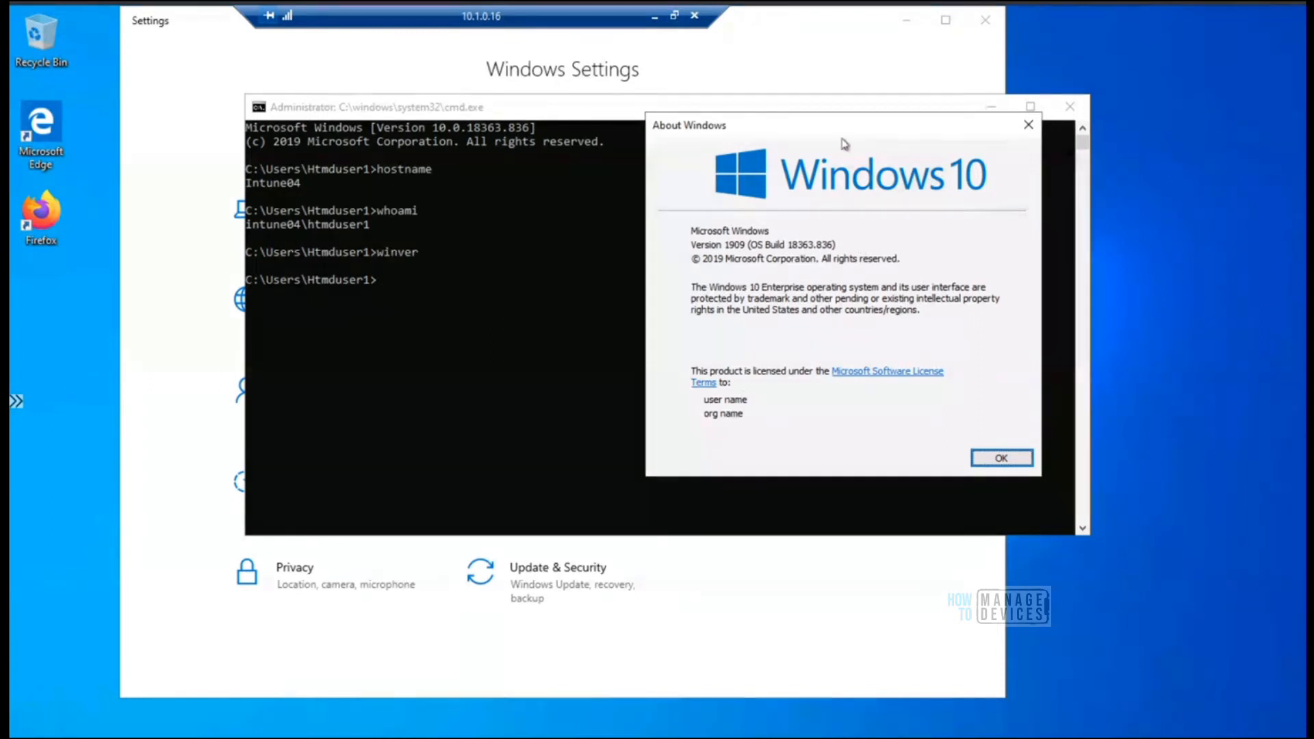
drag(911, 135, 939, 133)
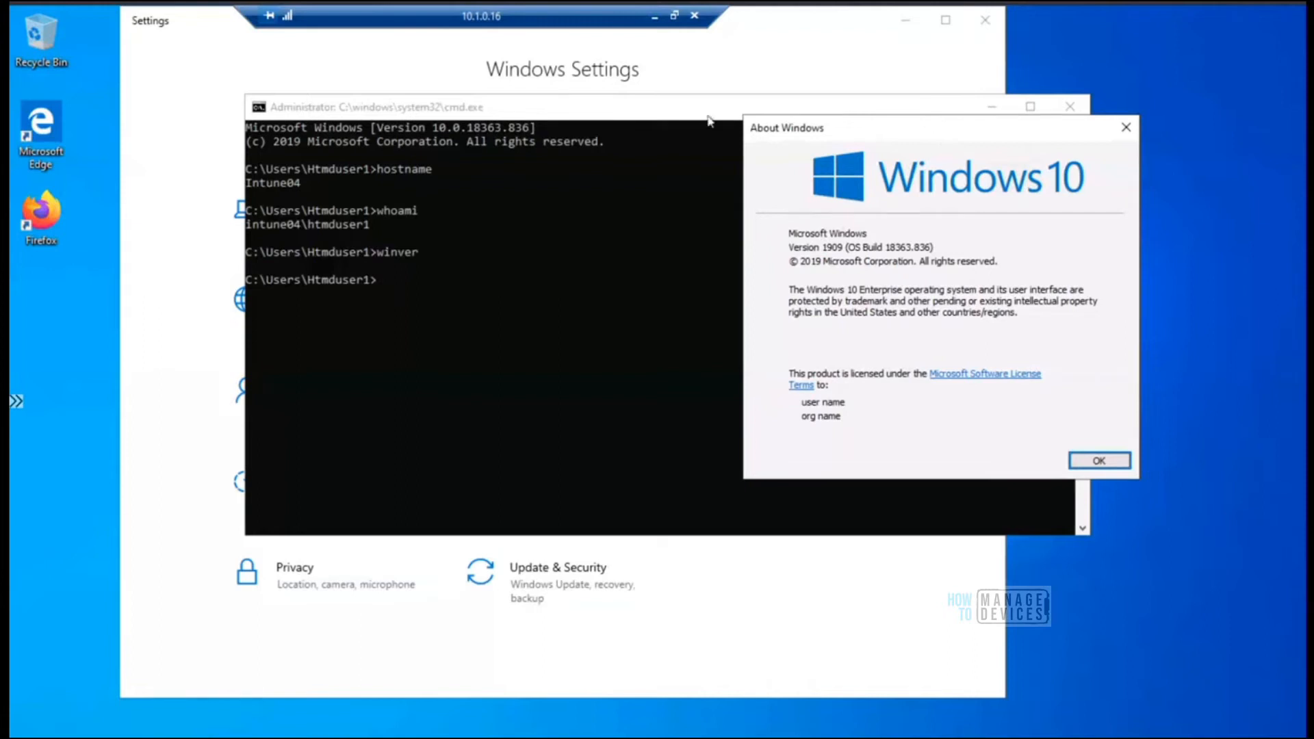
drag(616, 20, 423, 20)
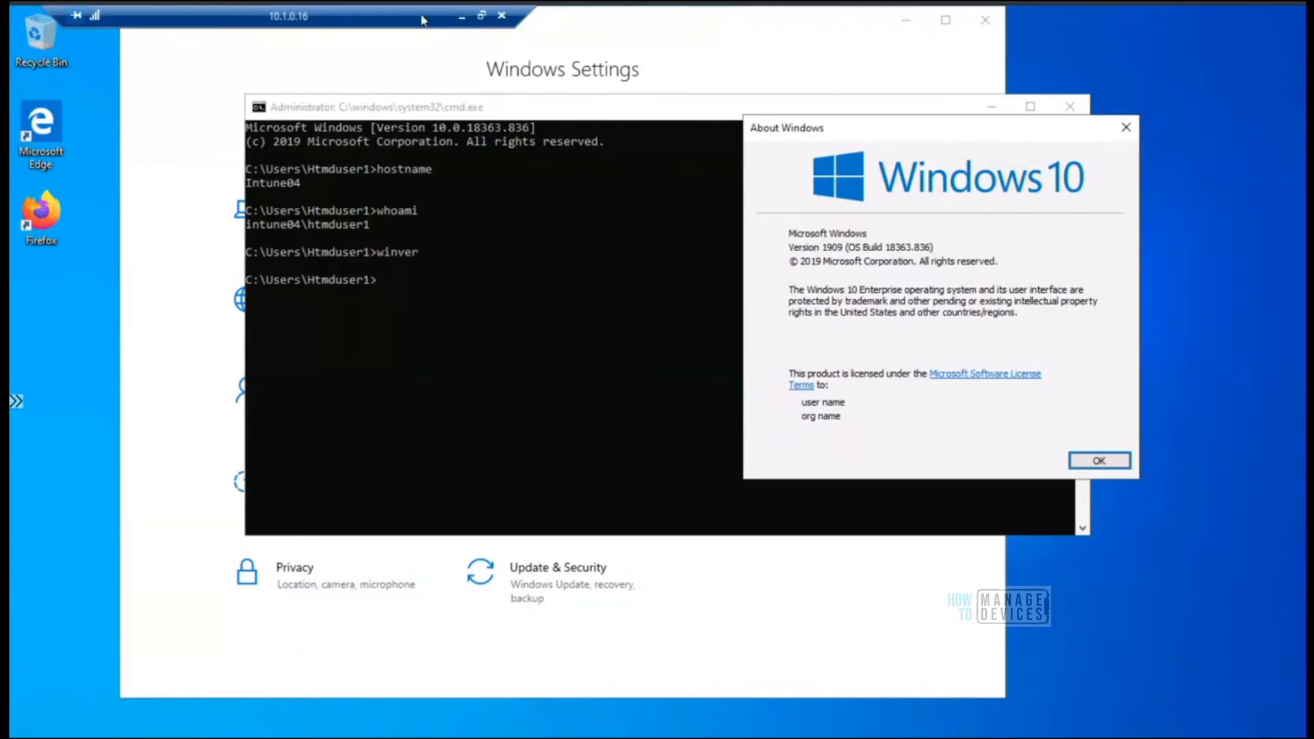
drag(851, 135, 793, 93)
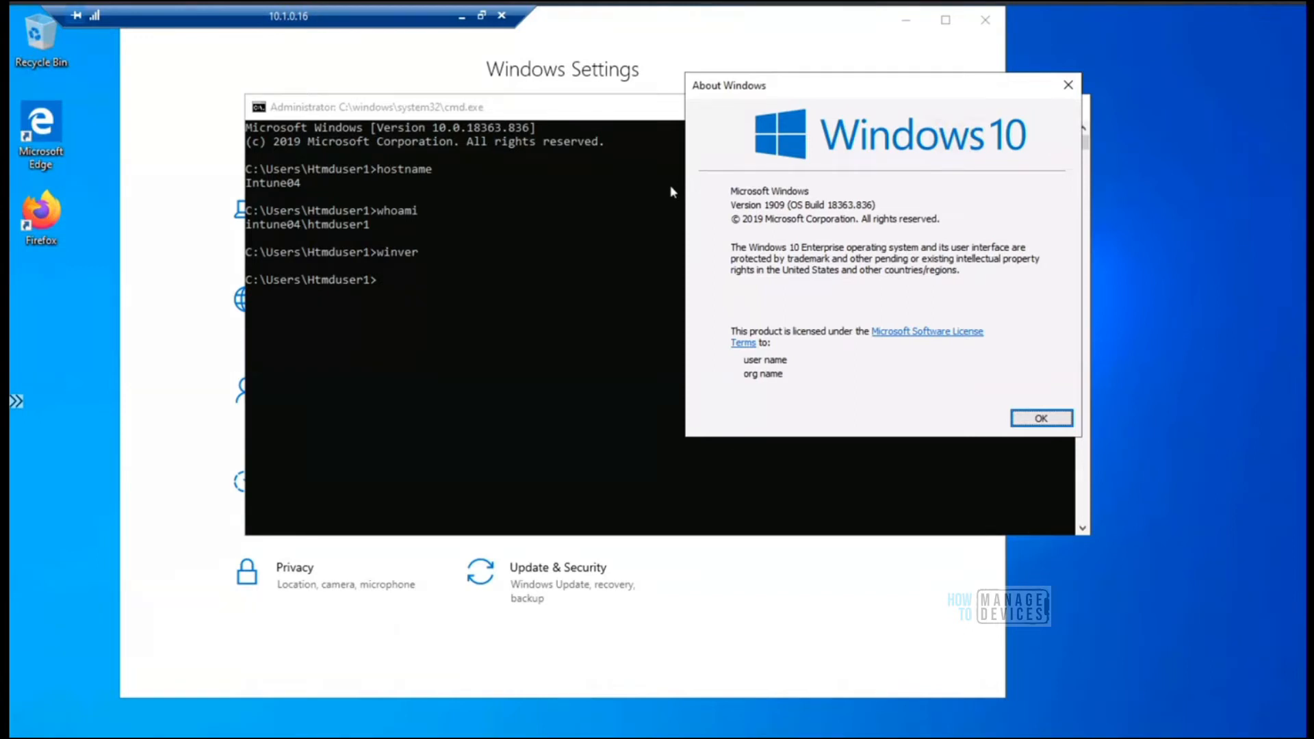
drag(781, 80, 912, 38)
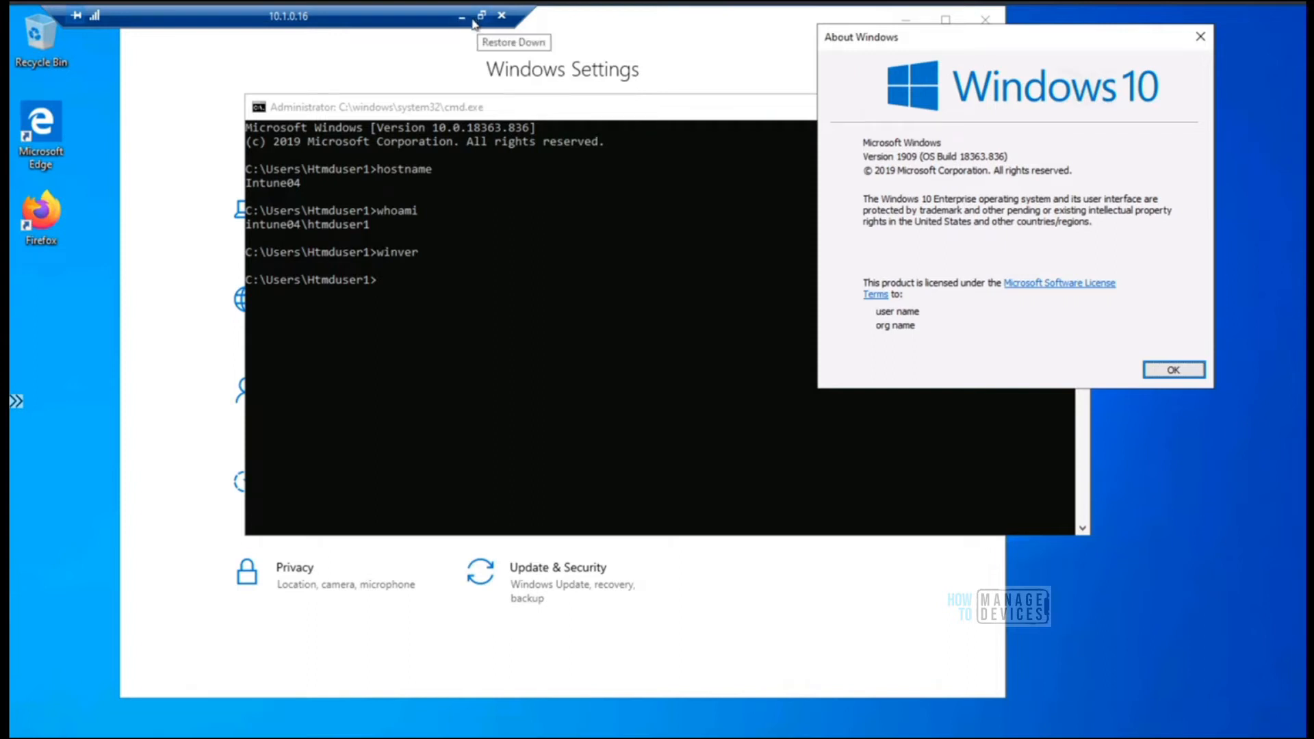
Return from the remote session to the Endpoint Manager admin center and open the properties of the HTMD Feature Ring 1 feature update policy
click(480, 19)
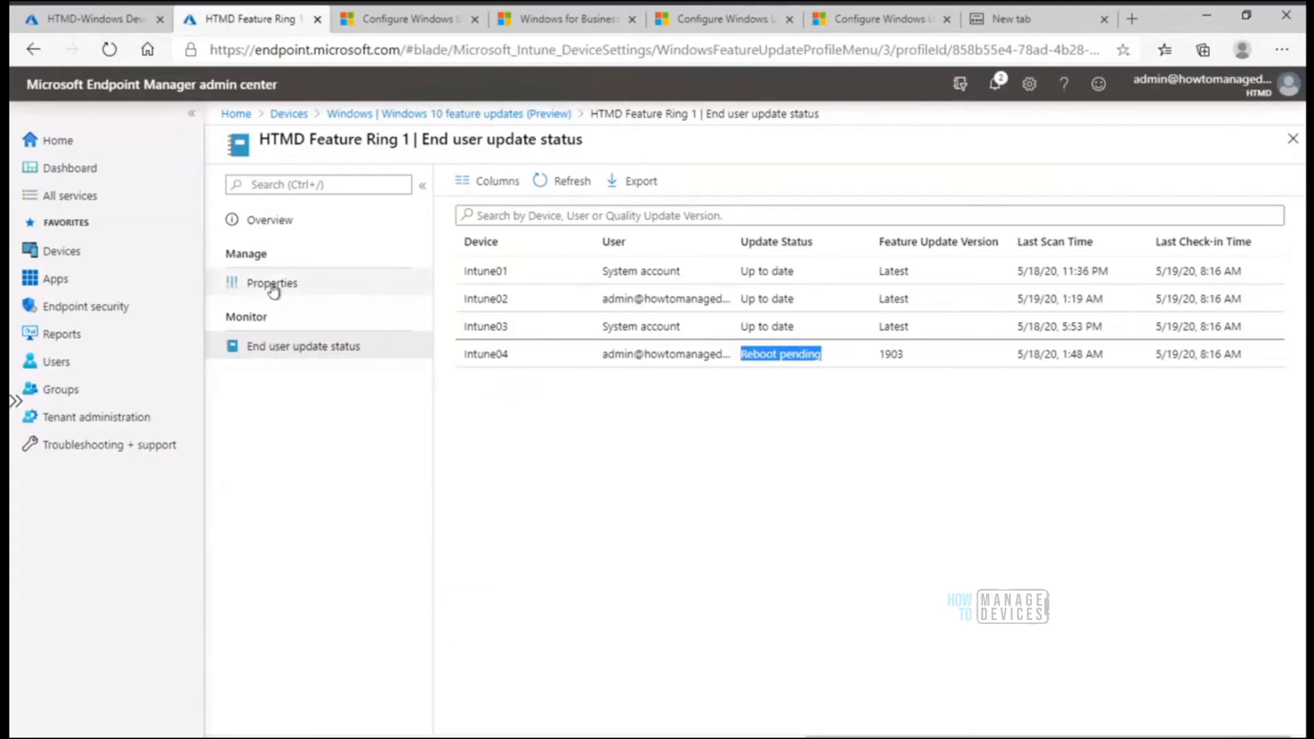
click(537, 114)
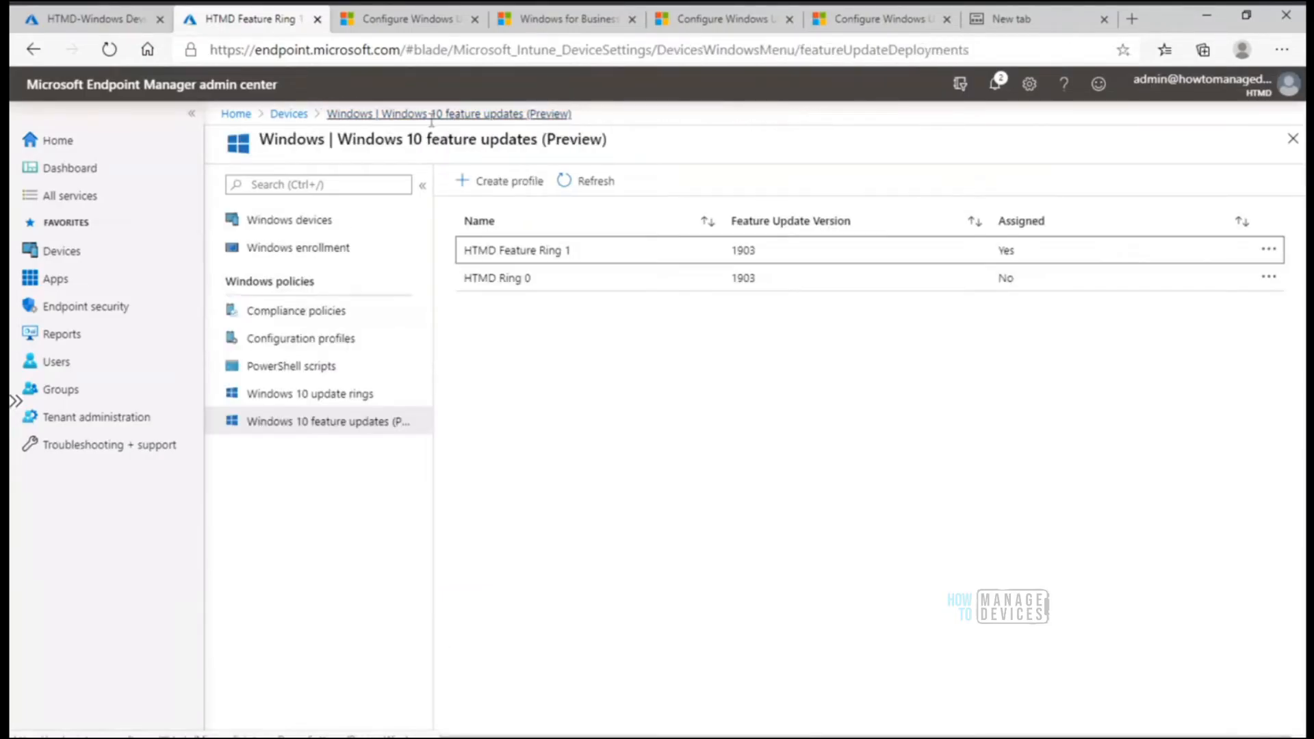
click(326, 397)
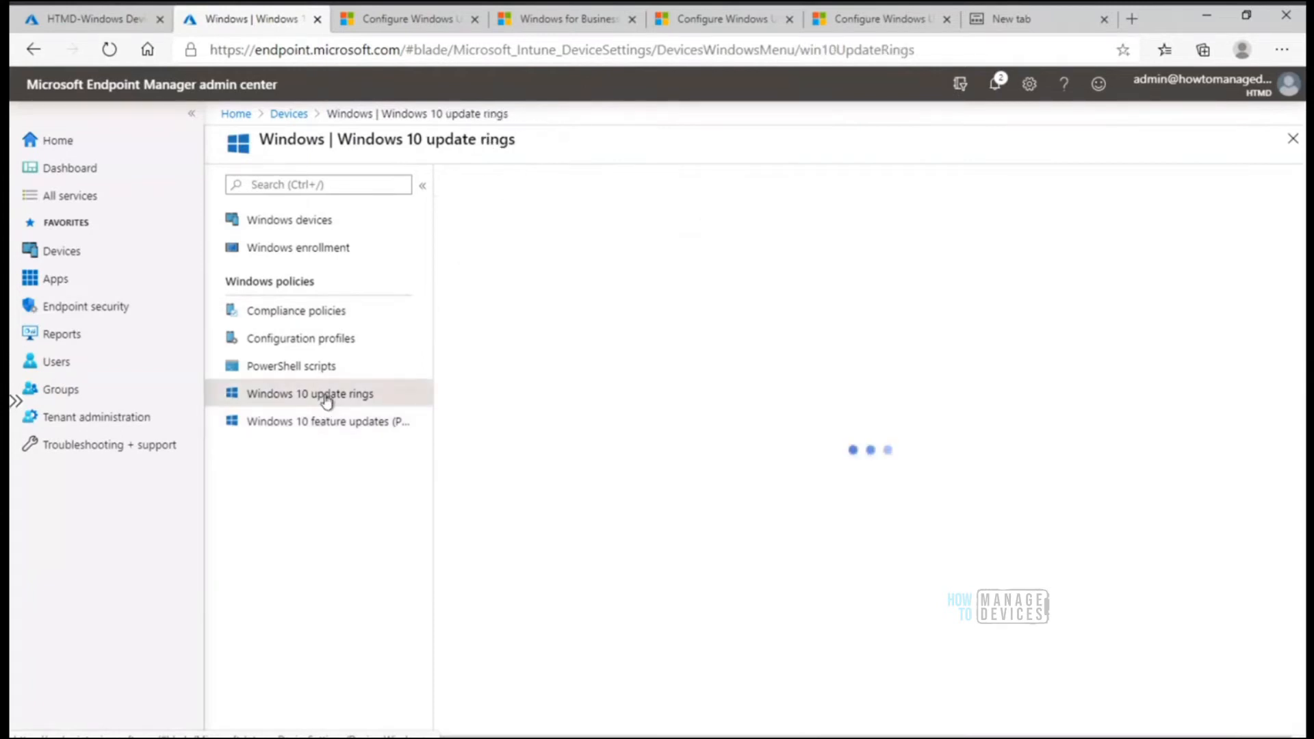
click(328, 423)
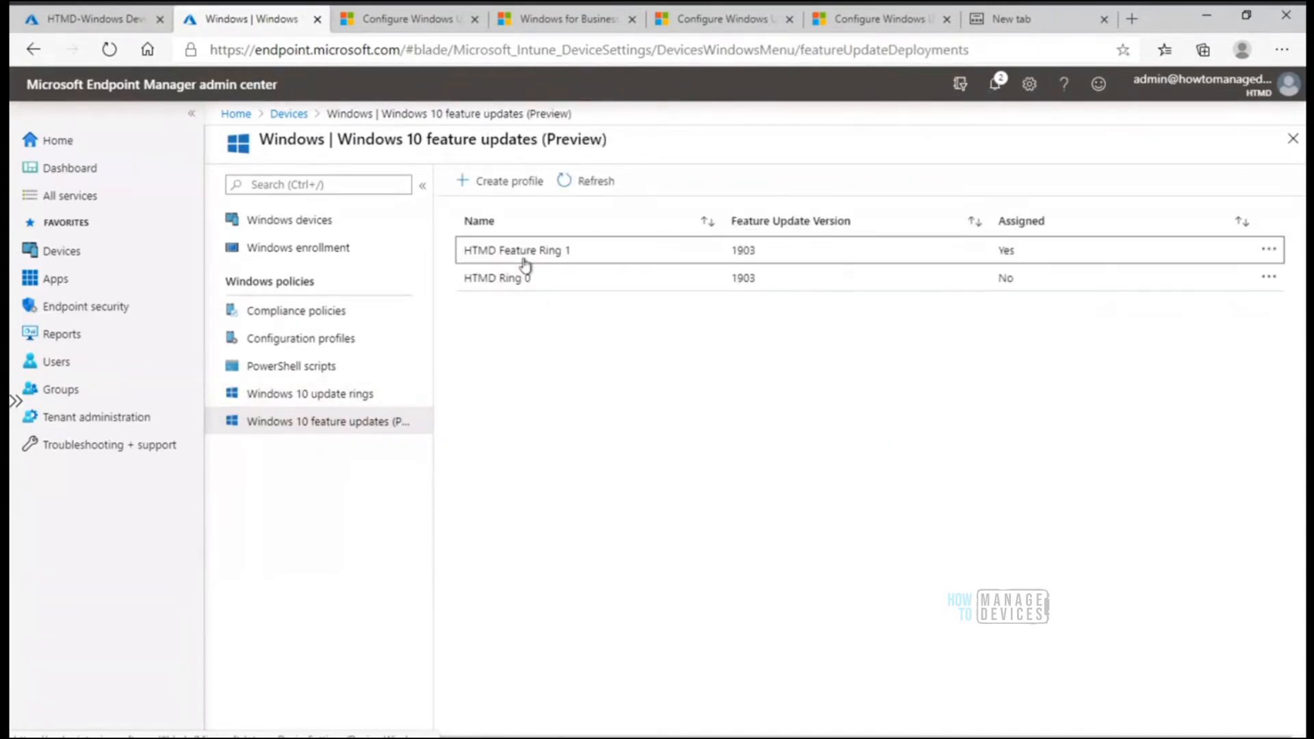
click(525, 260)
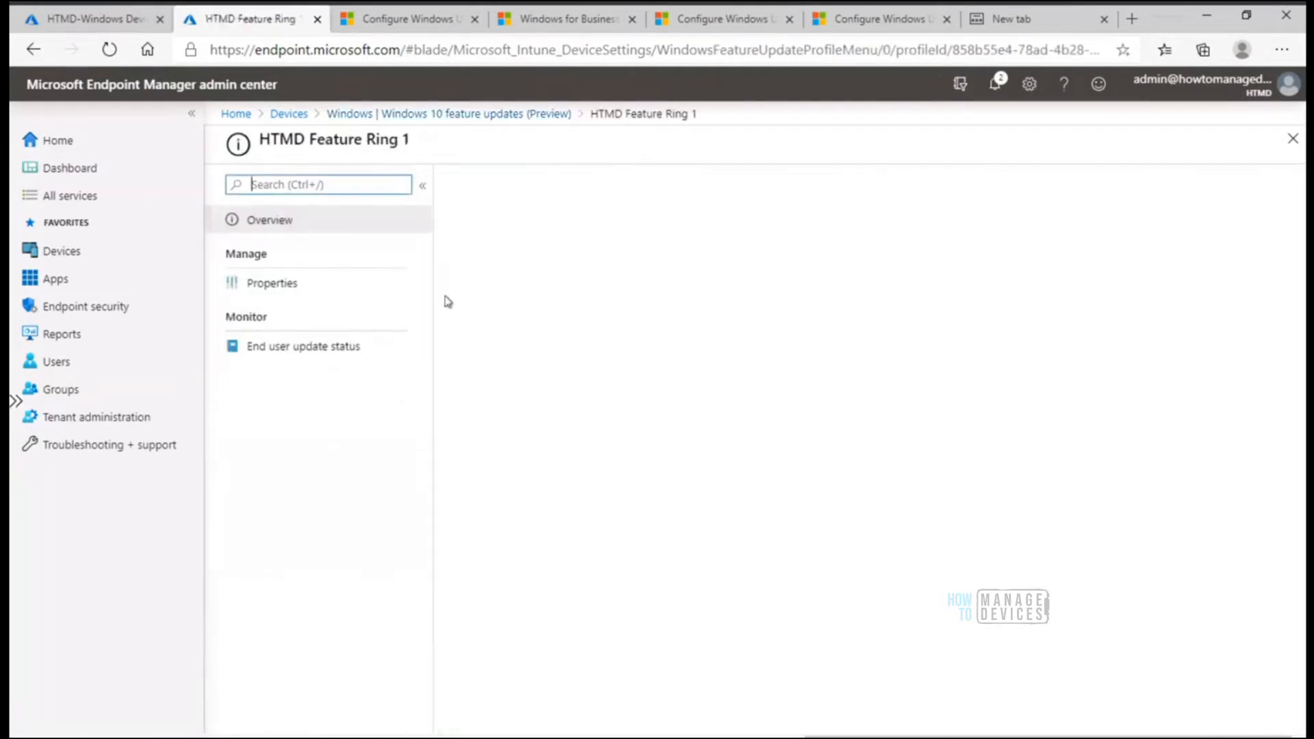
click(293, 289)
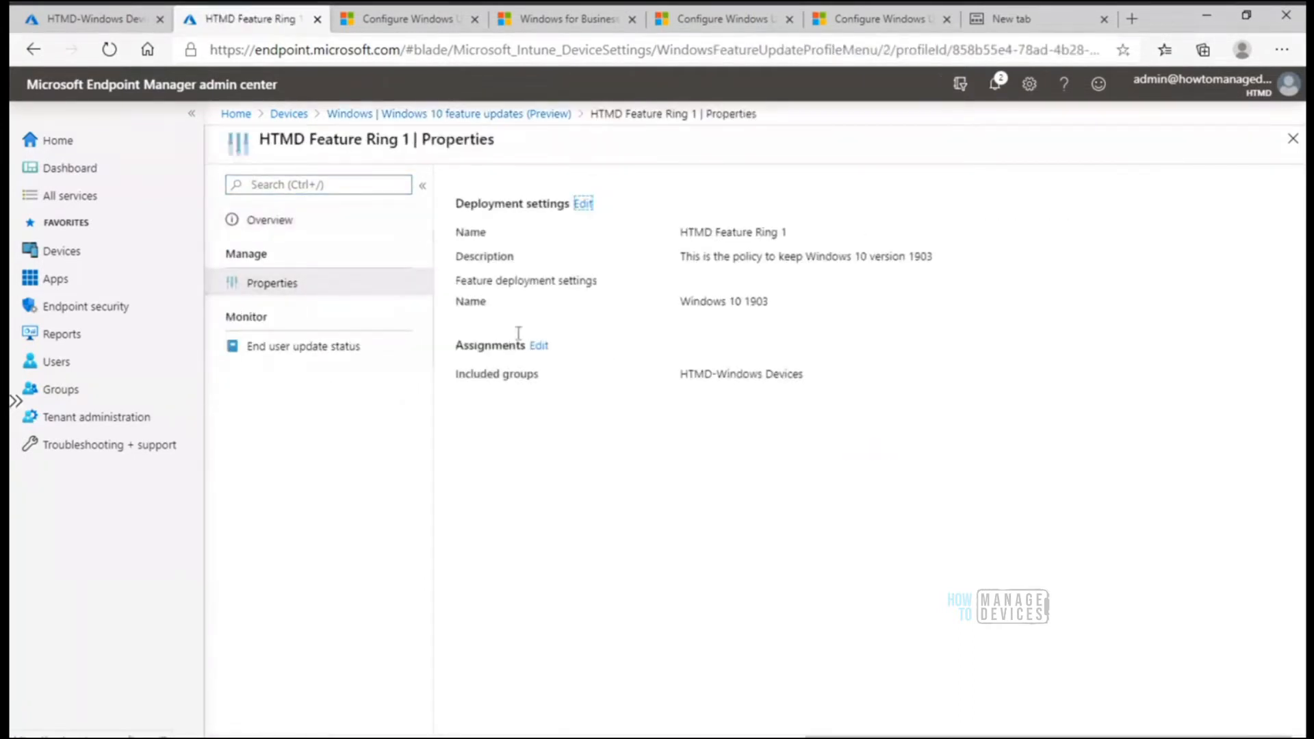
Set the feature update to deploy in HTMD Feature Ring 1 to Windows 10 1909 and save the deployment
click(583, 204)
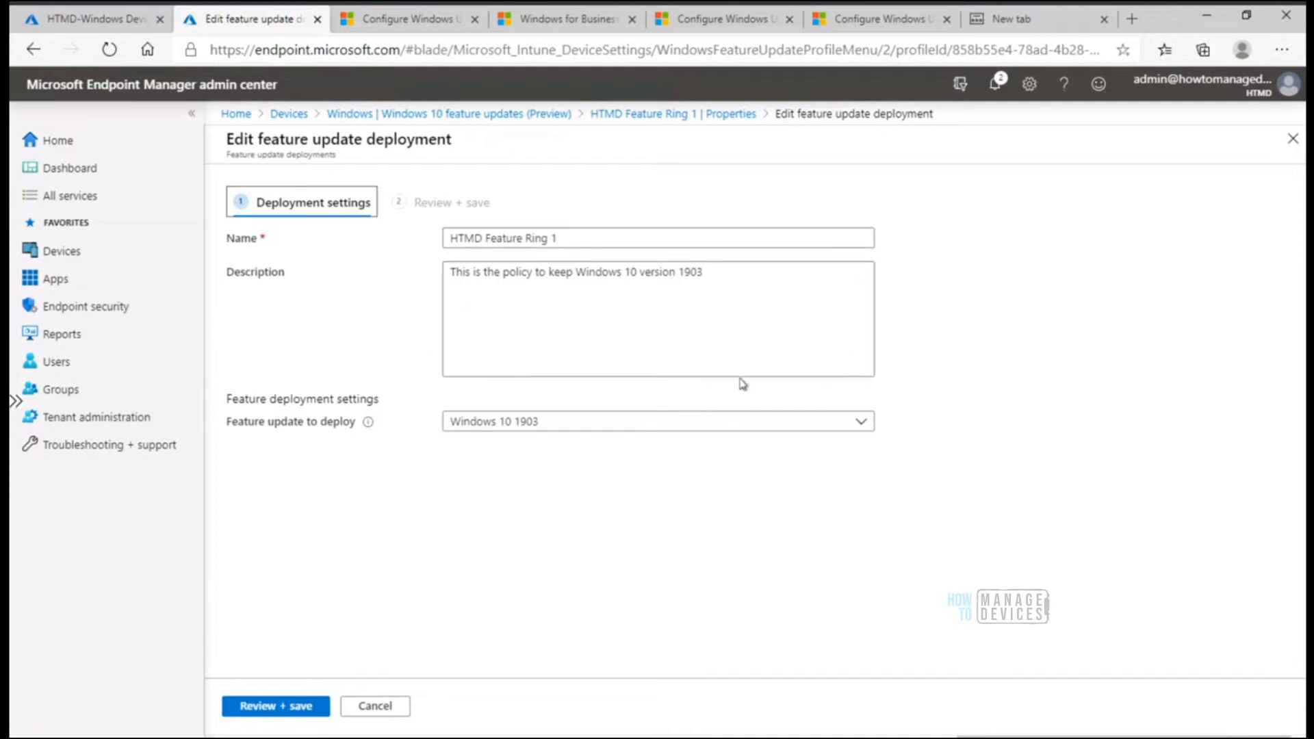
click(681, 430)
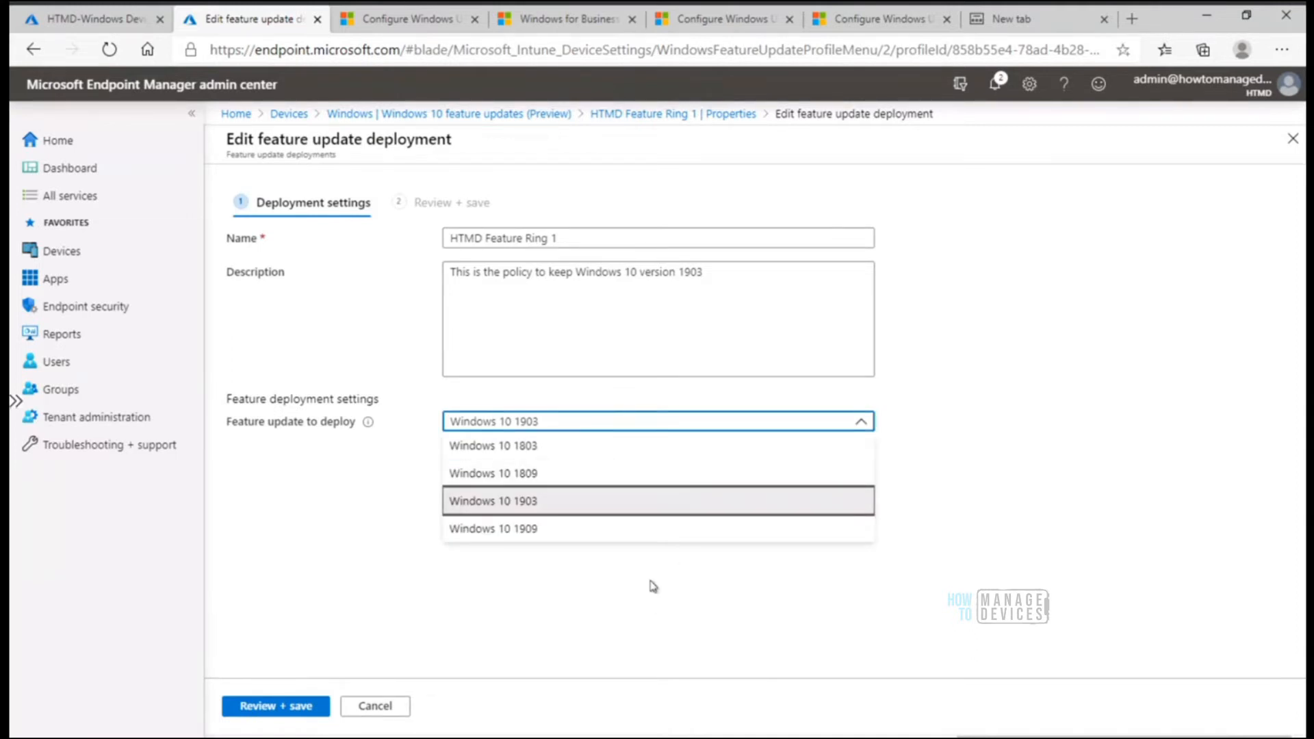
click(651, 540)
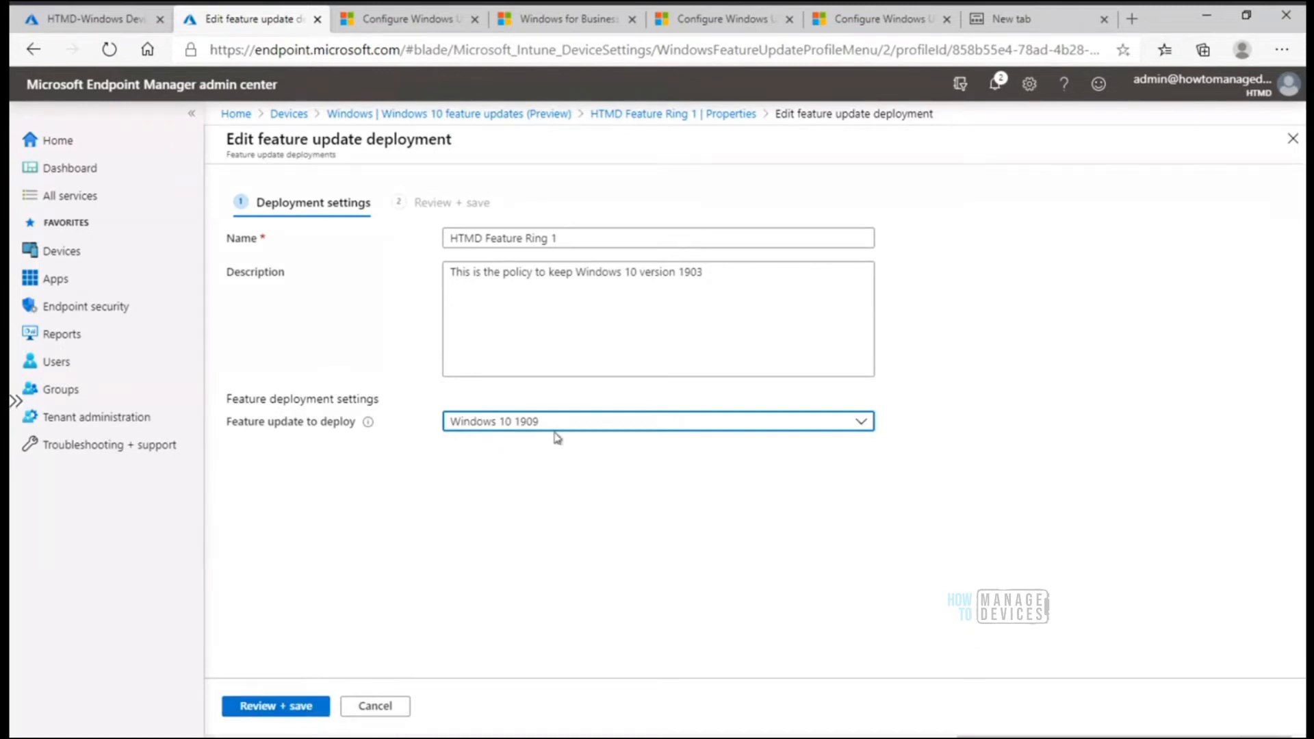
click(291, 712)
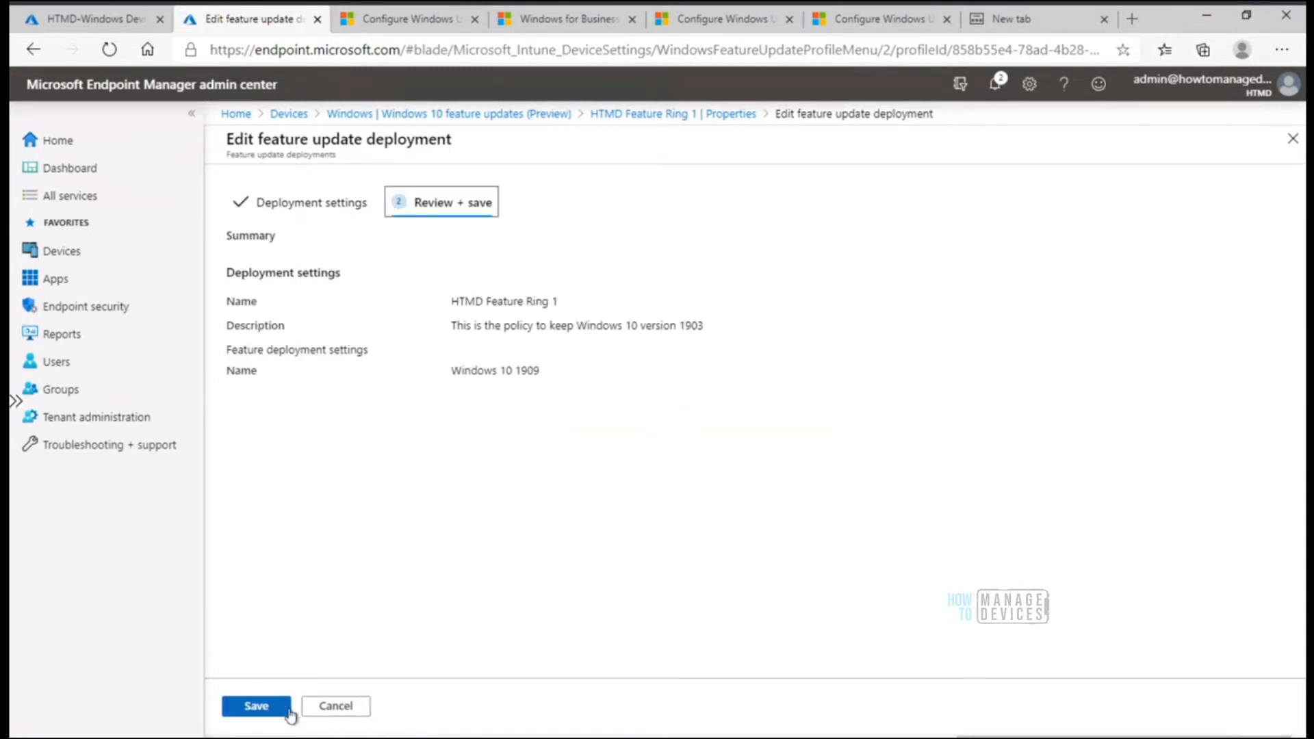
click(256, 706)
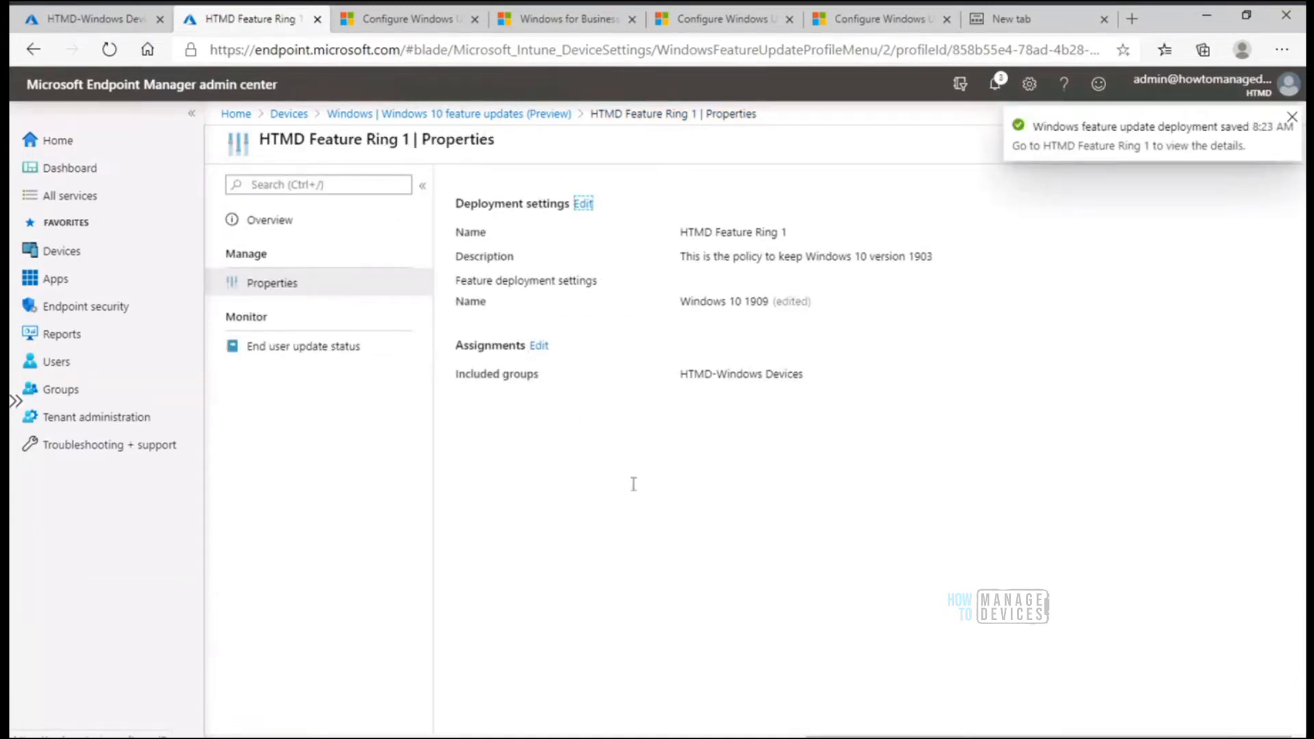
Open the policy's end user update status and highlight the update status and feature update version of Intune04
click(334, 350)
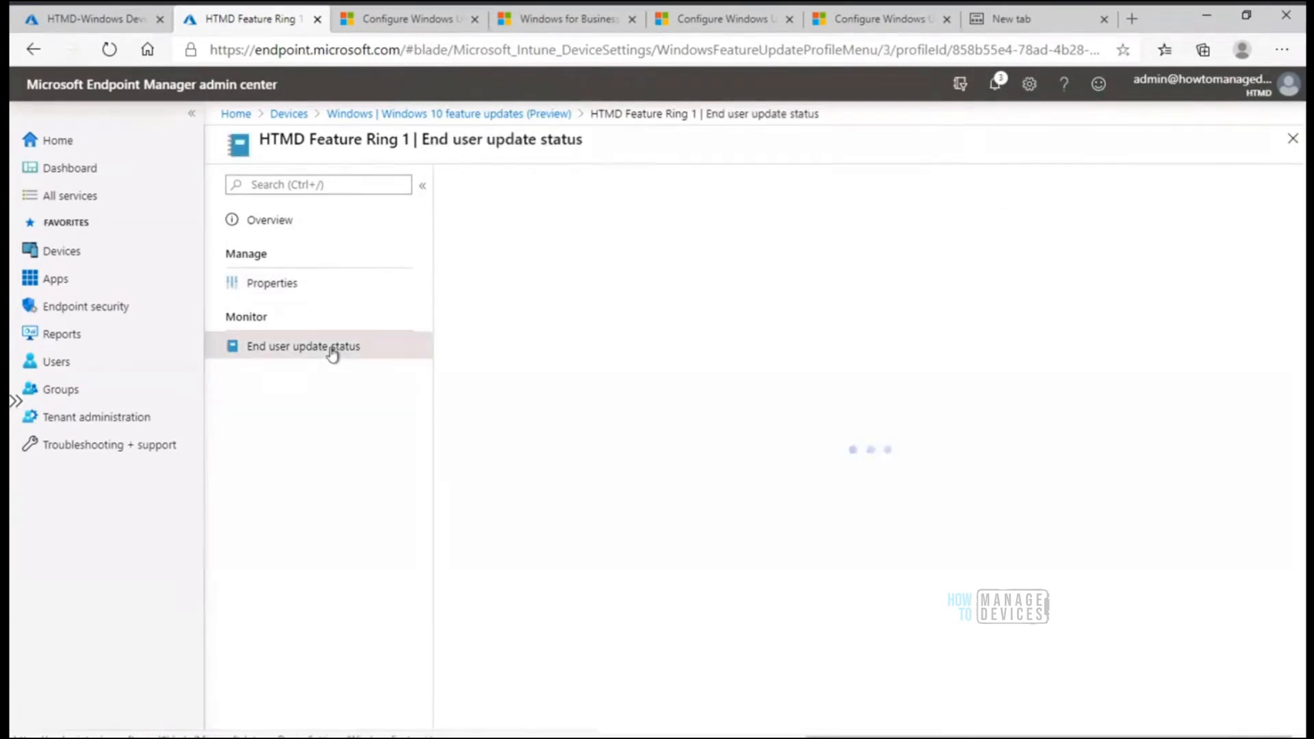
drag(824, 355, 735, 358)
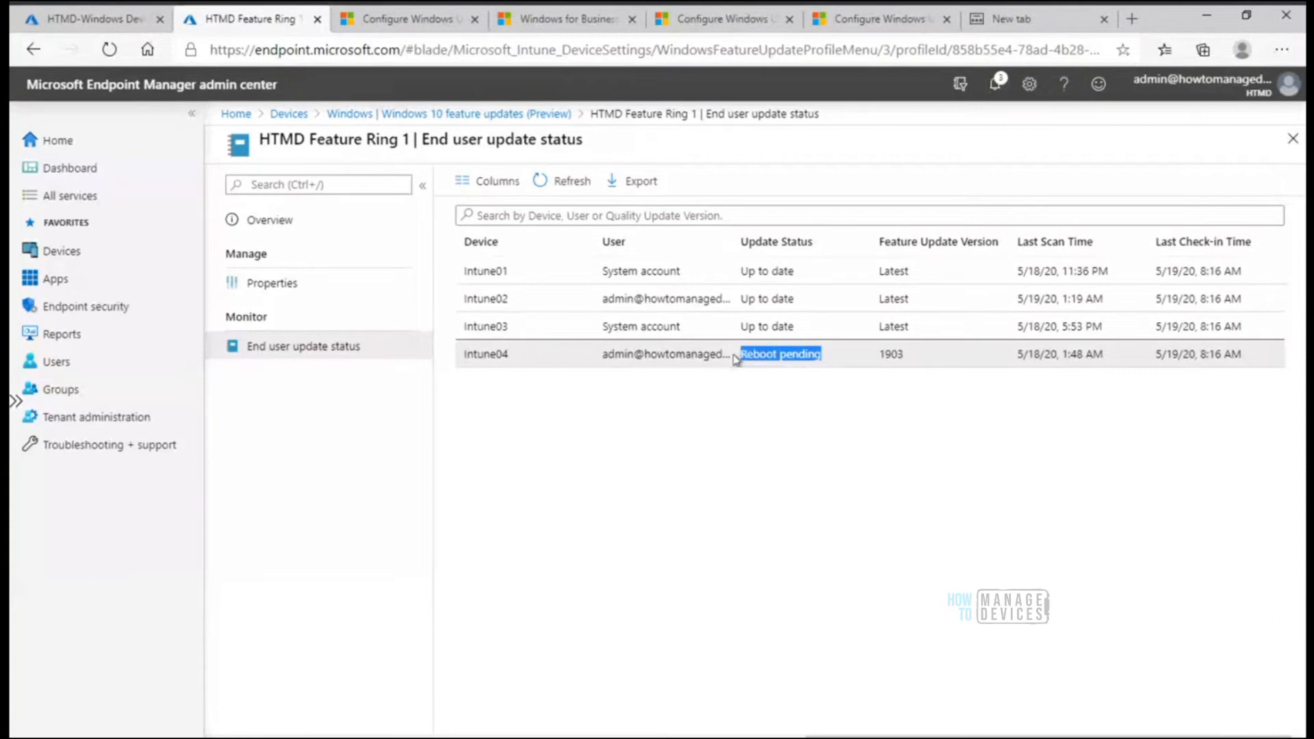
drag(905, 355, 871, 359)
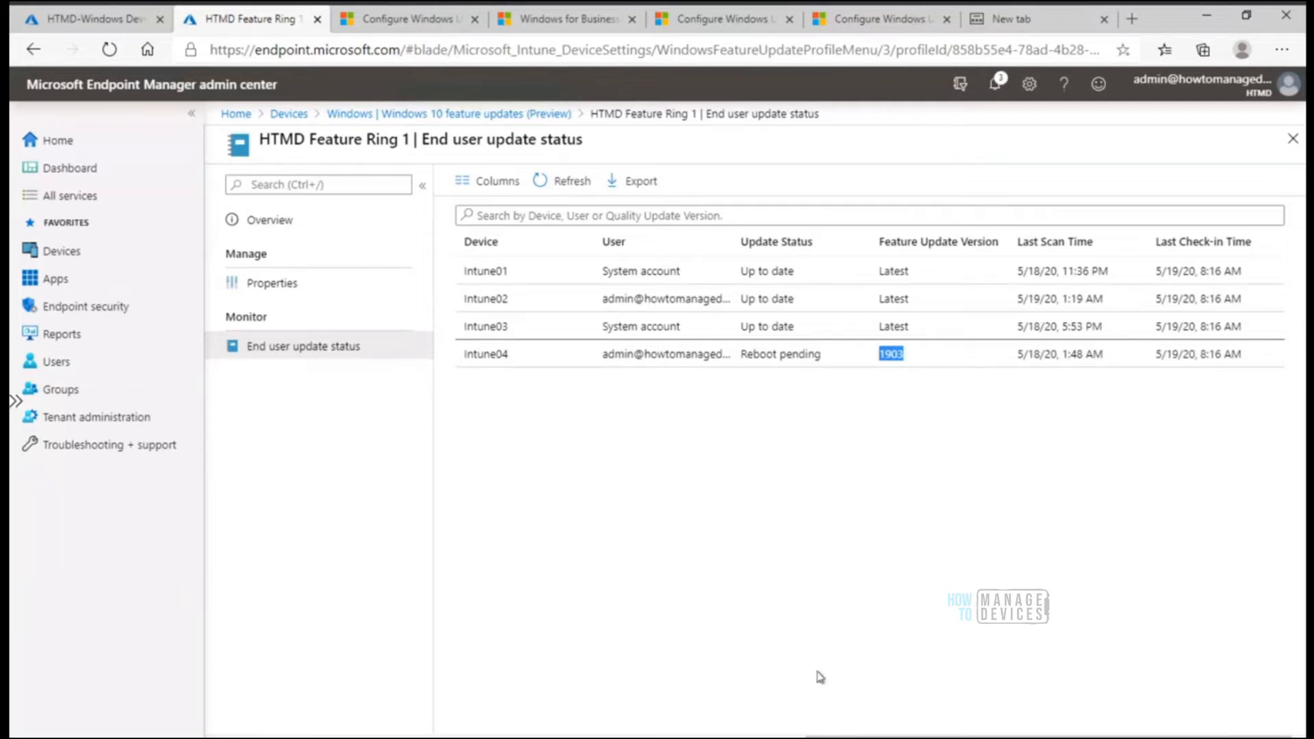
Switch to the MDM Only AADR remote session, widen its window, bring the Command Prompt fully into view and minimise the session
key(alt+Tab)
mouse_move(708, 738)
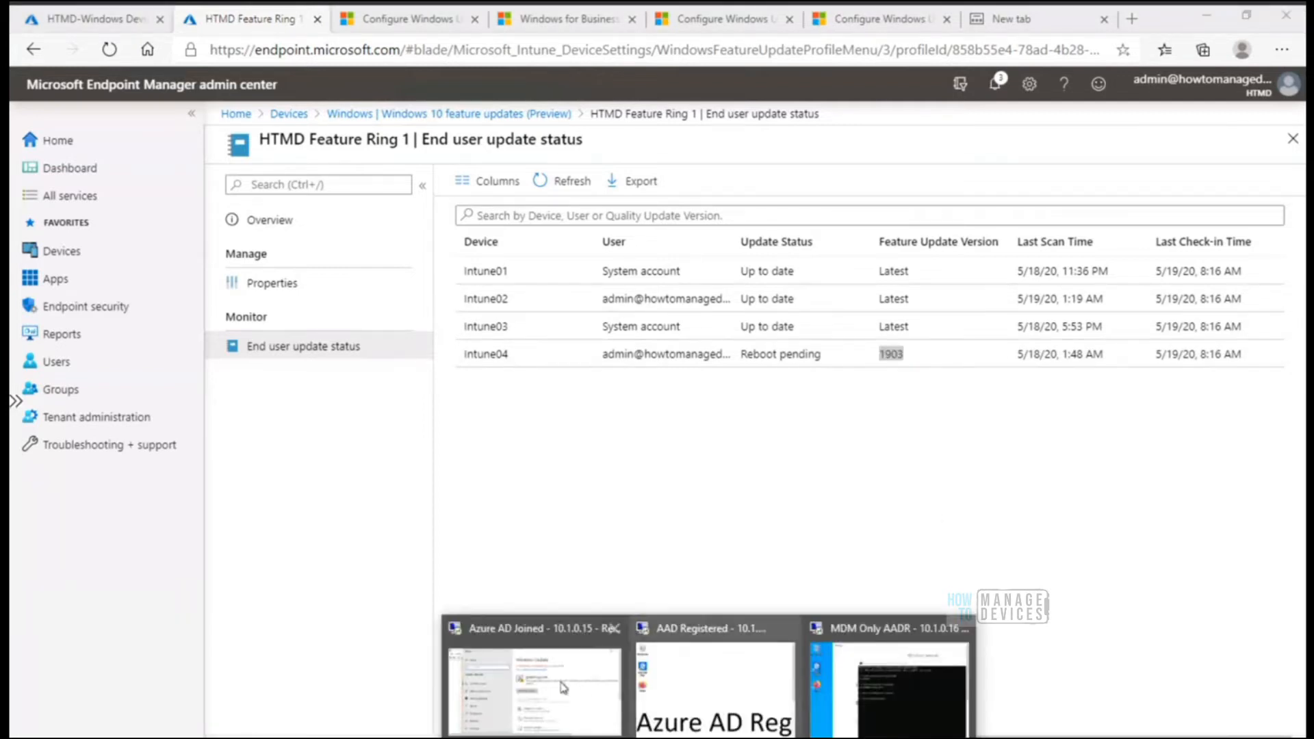
click(885, 685)
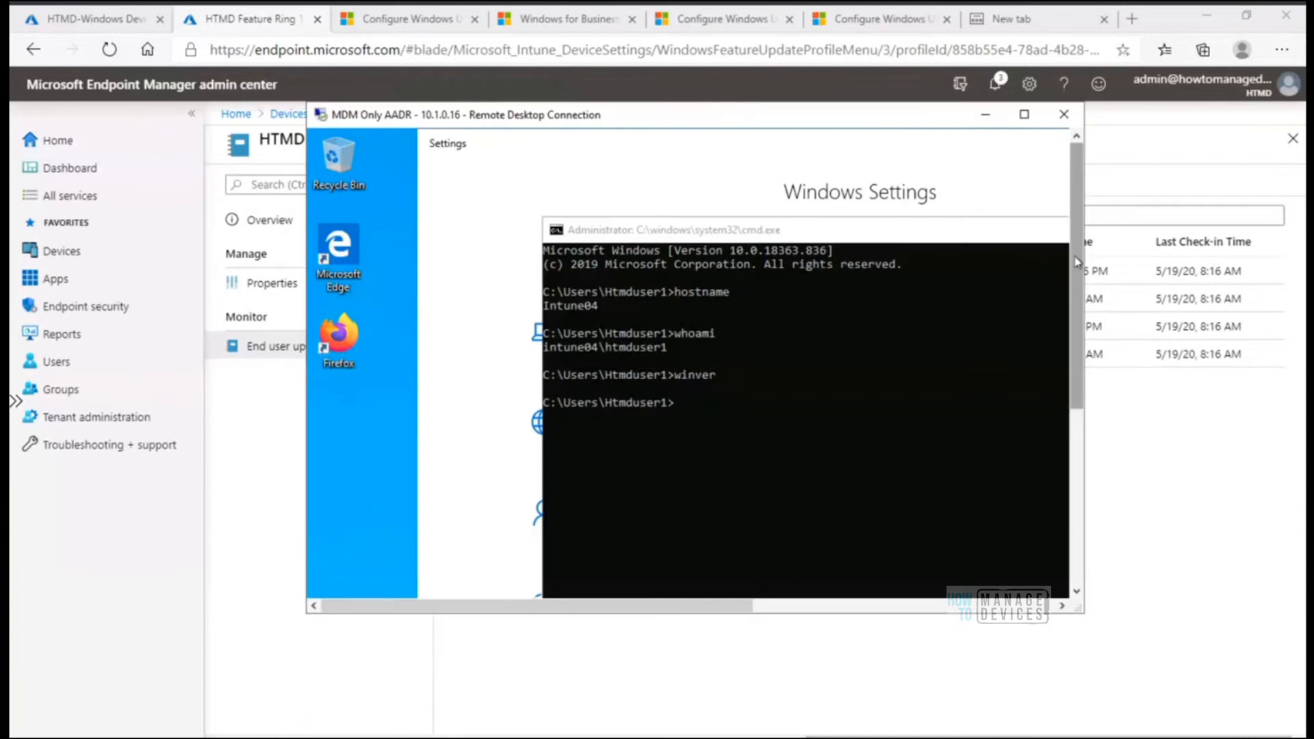
drag(1079, 304, 1087, 365)
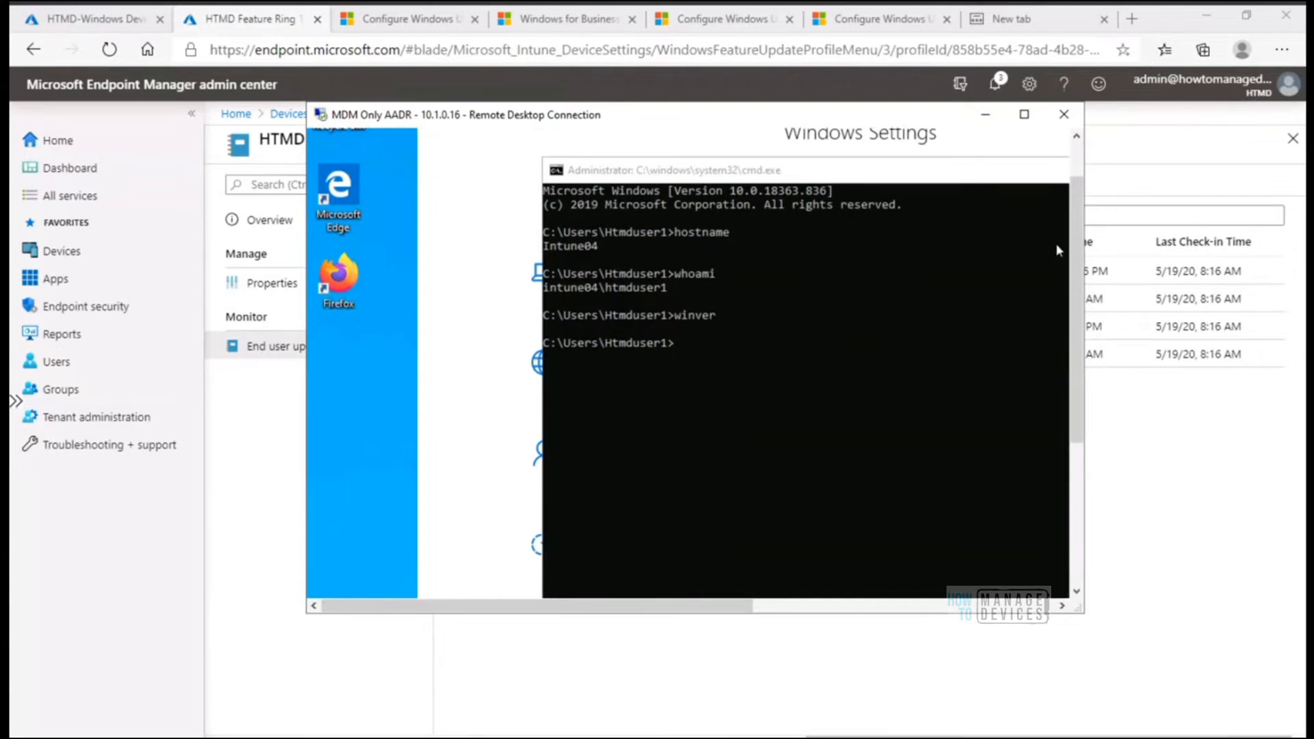
drag(1085, 245, 1232, 223)
drag(963, 175, 808, 143)
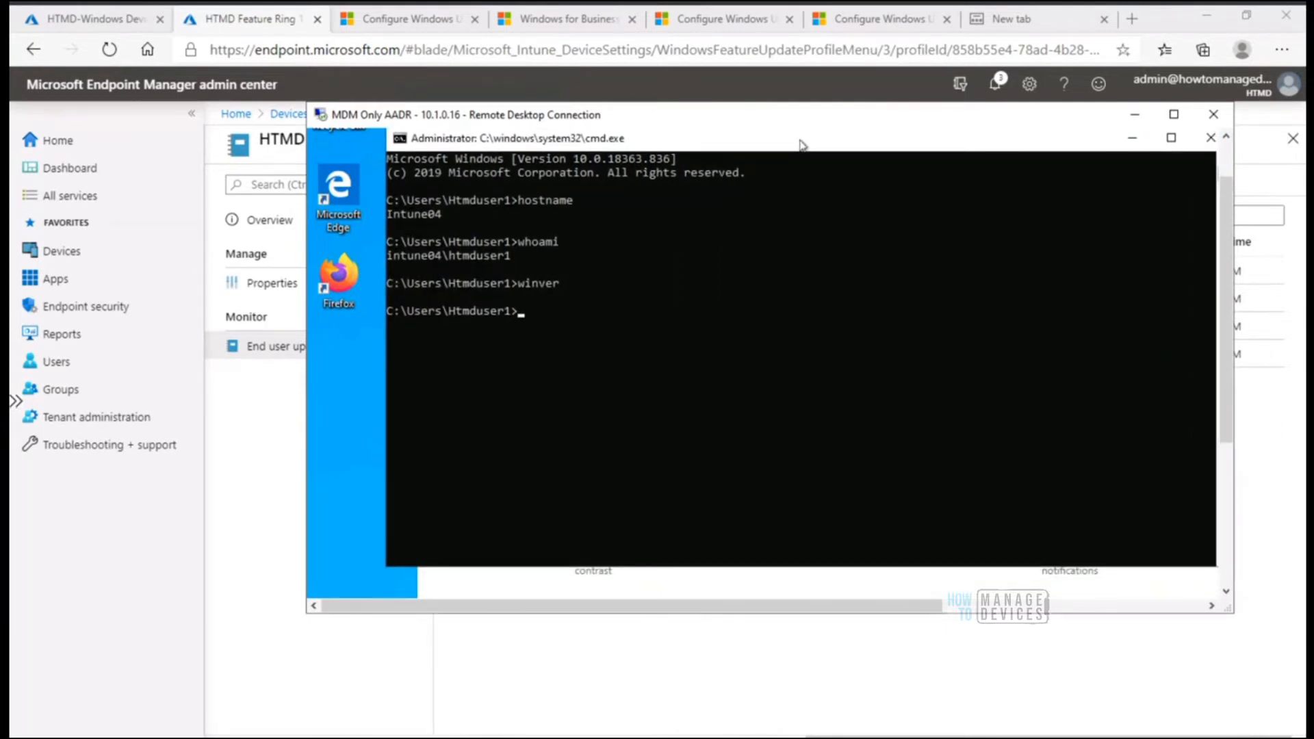
drag(792, 146, 782, 165)
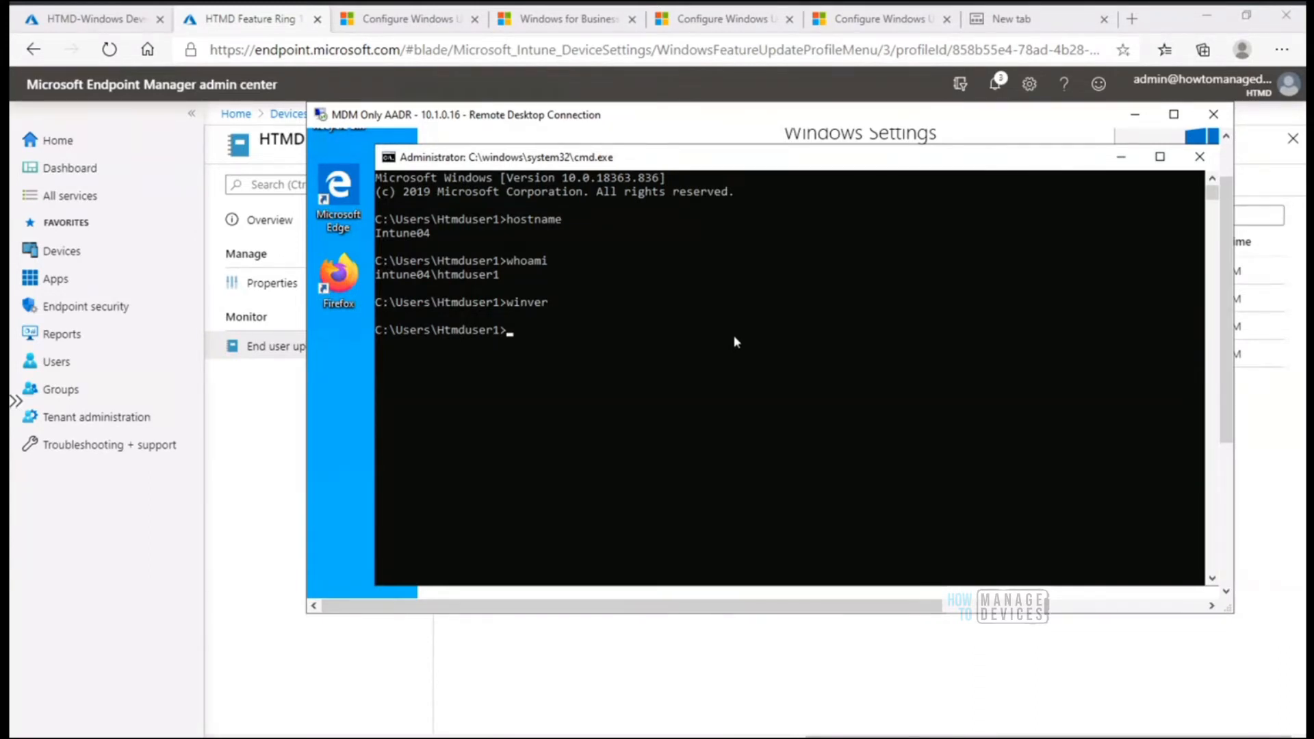
click(1139, 118)
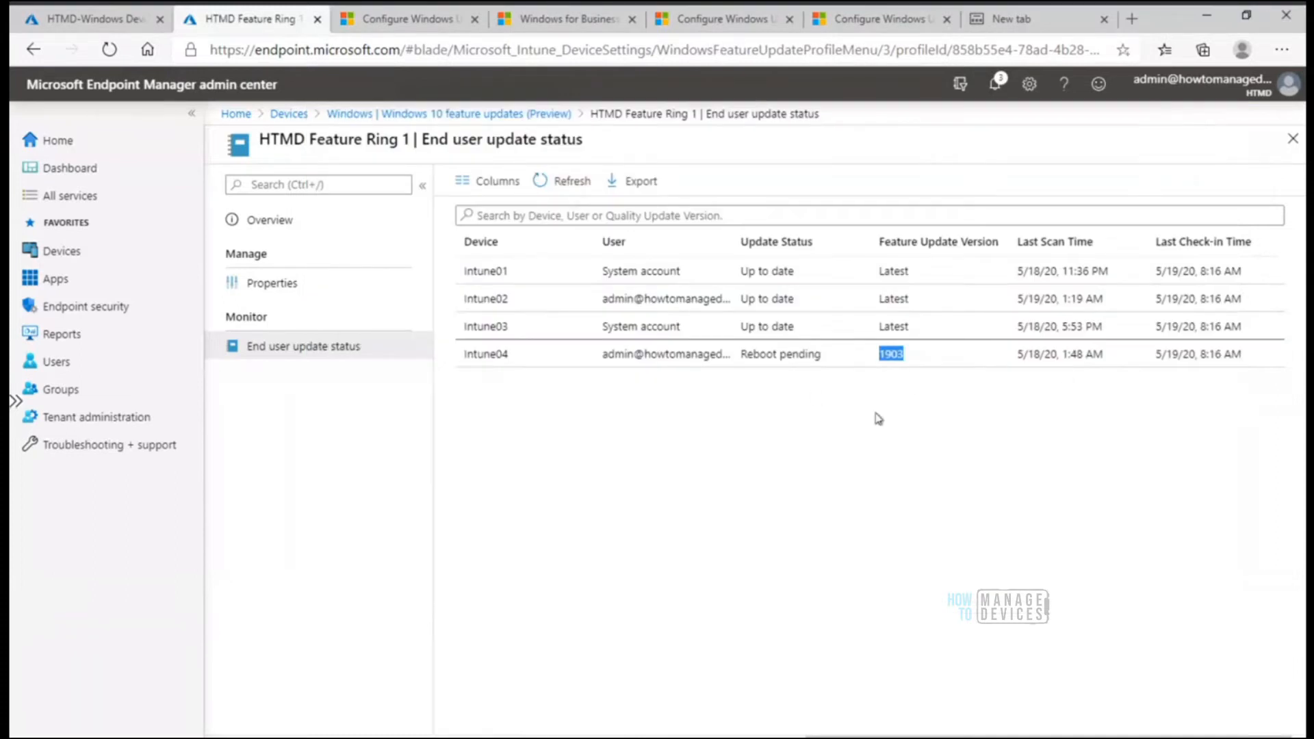
Go back to the feature updates list, open the Windows 10 update rings and dismiss the Bastion connection error
click(766, 466)
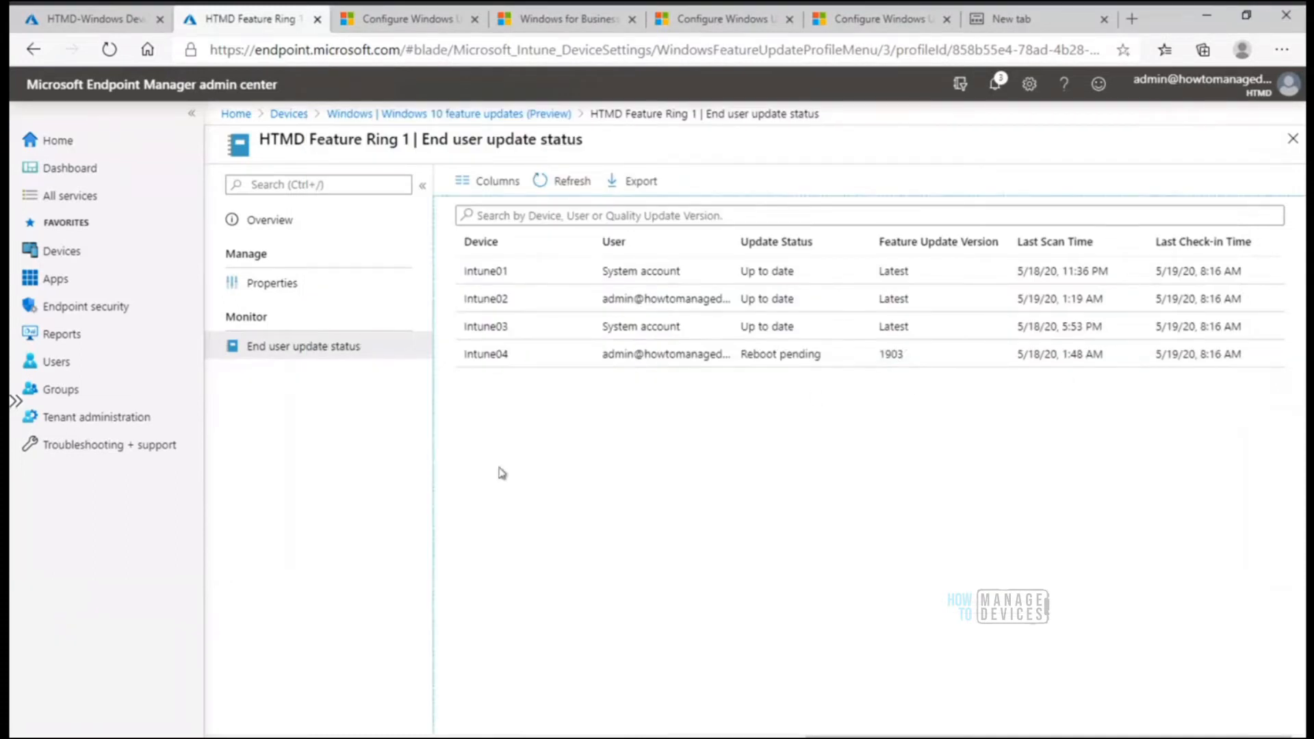
click(506, 117)
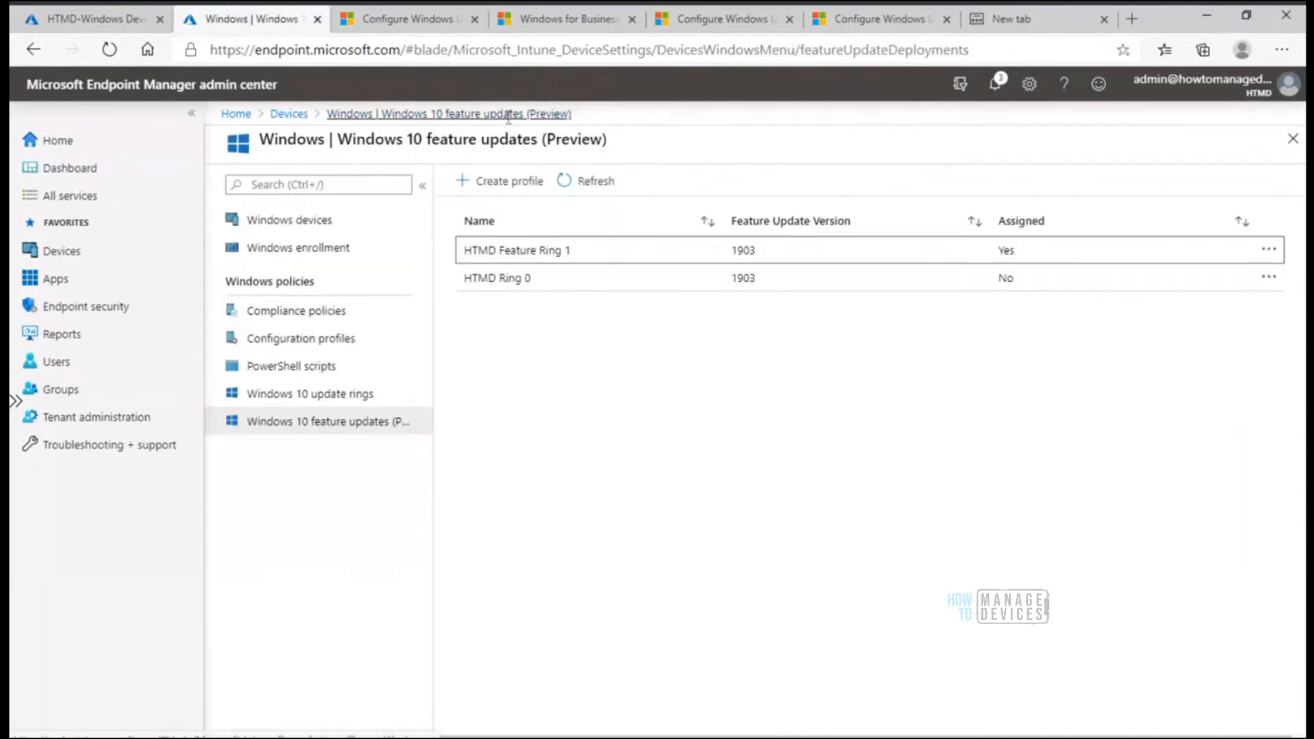
click(336, 394)
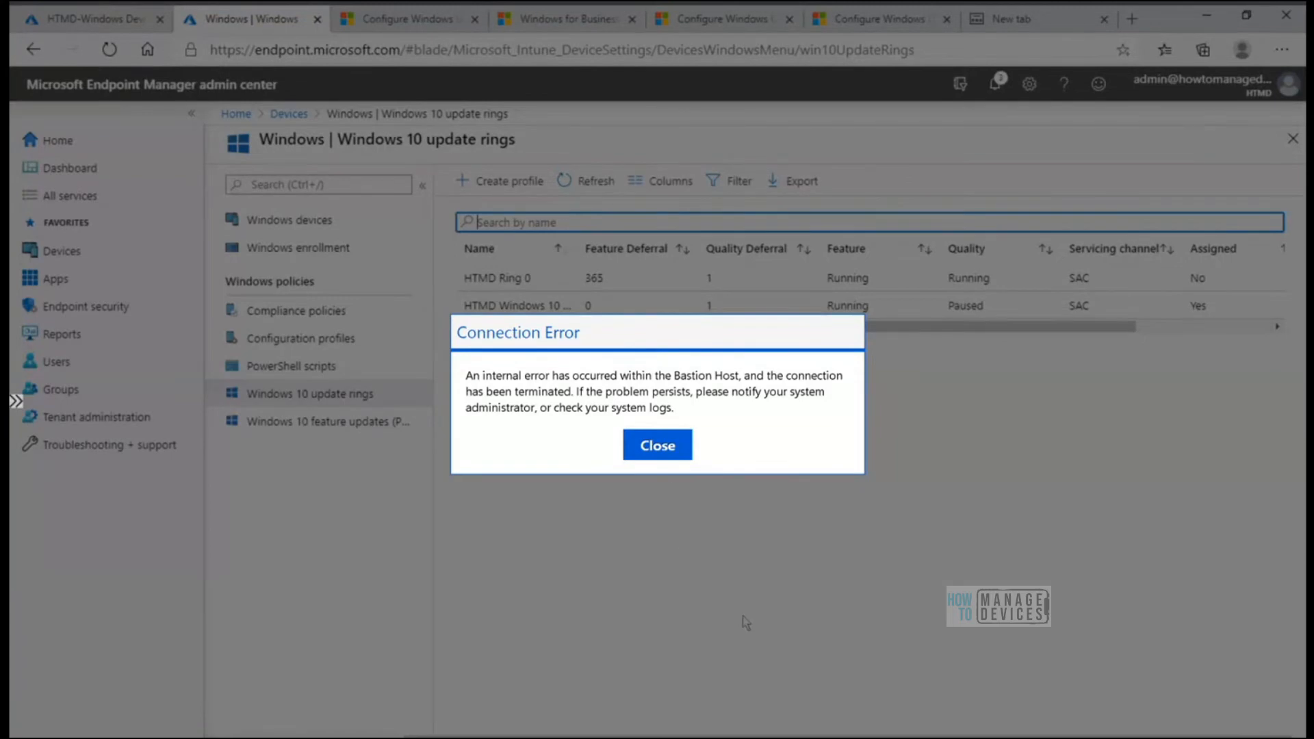
click(659, 448)
click(302, 407)
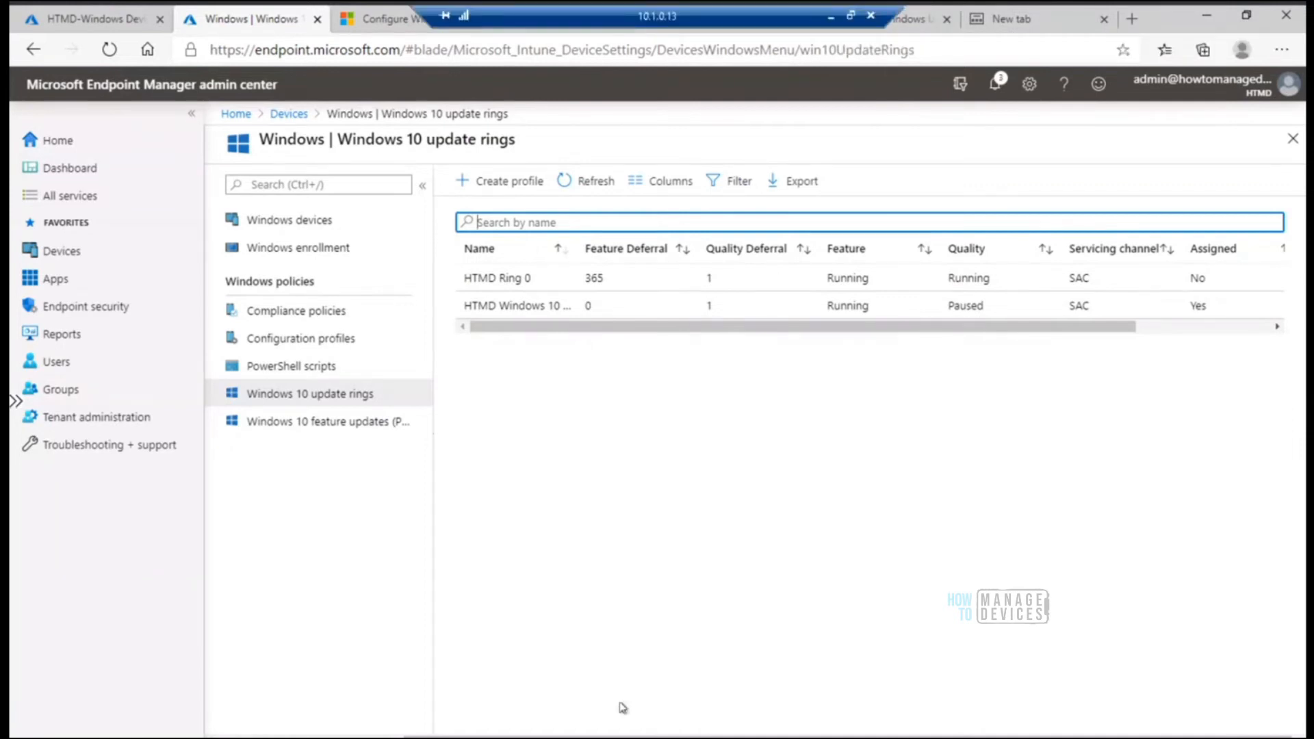
Switch to the Intune Vs SCCM Patching.jpg diagram in Paint
mouse_move(624, 737)
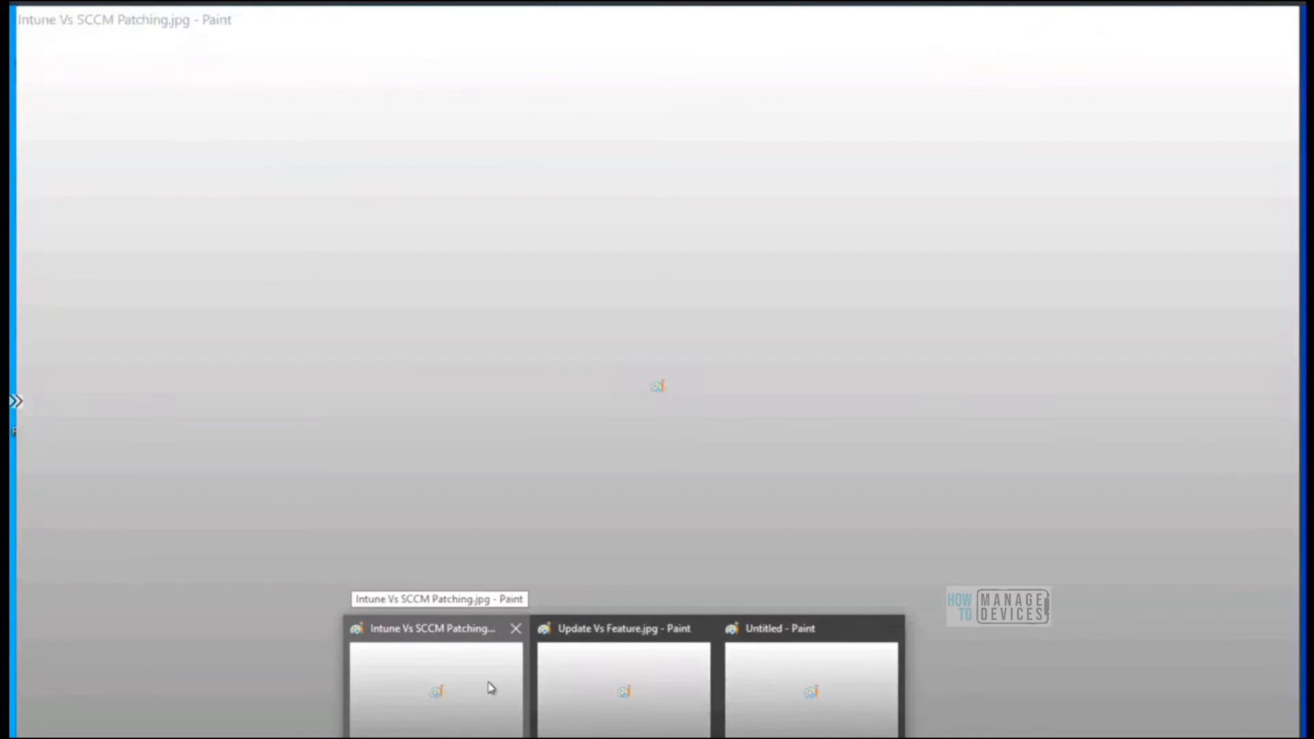
click(489, 686)
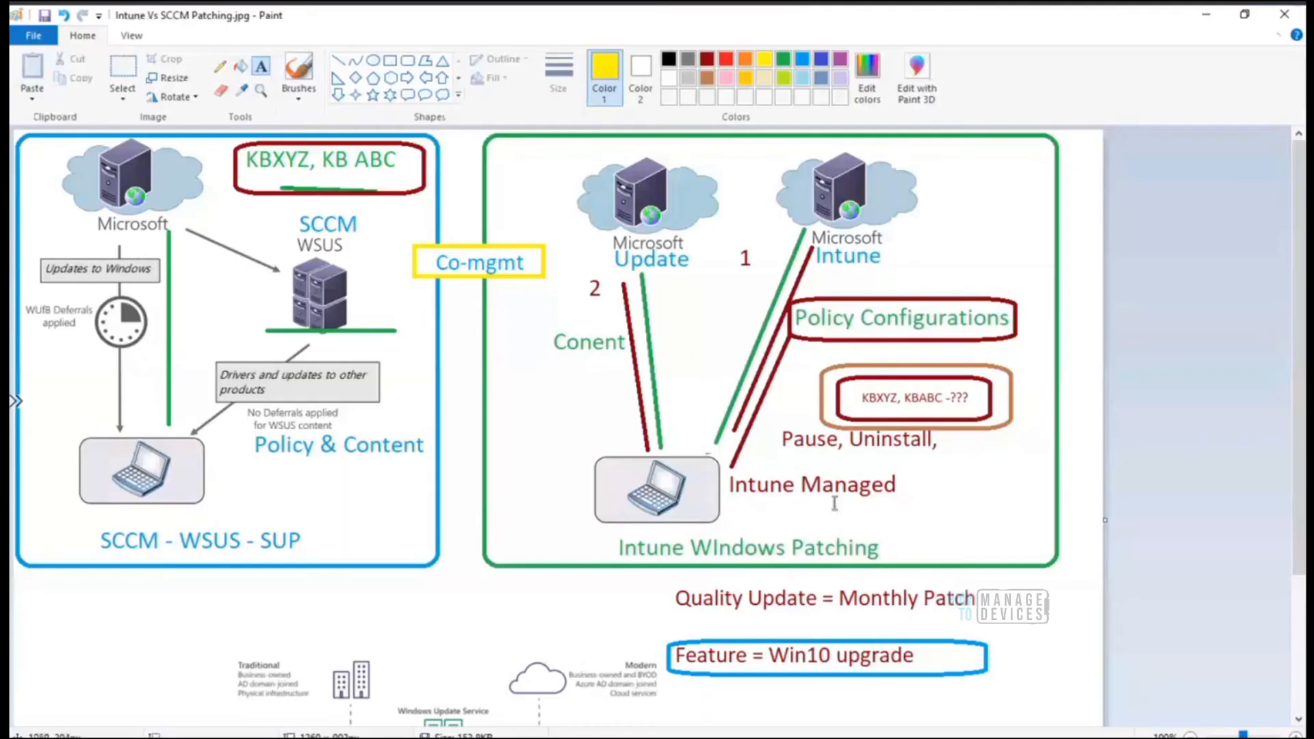
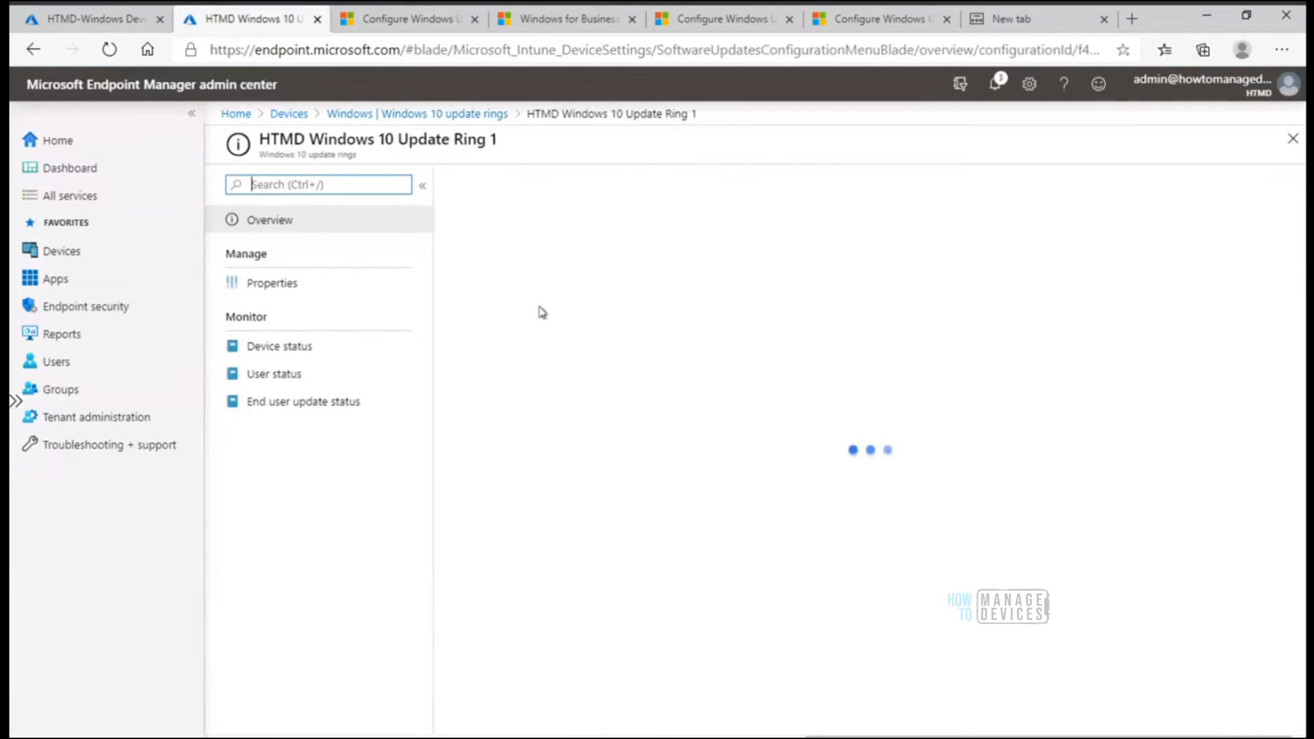
Highlight the feature update deferral period in the properties of HTMD Windows 10 Update Ring 1 and view the feature updates list
click(287, 286)
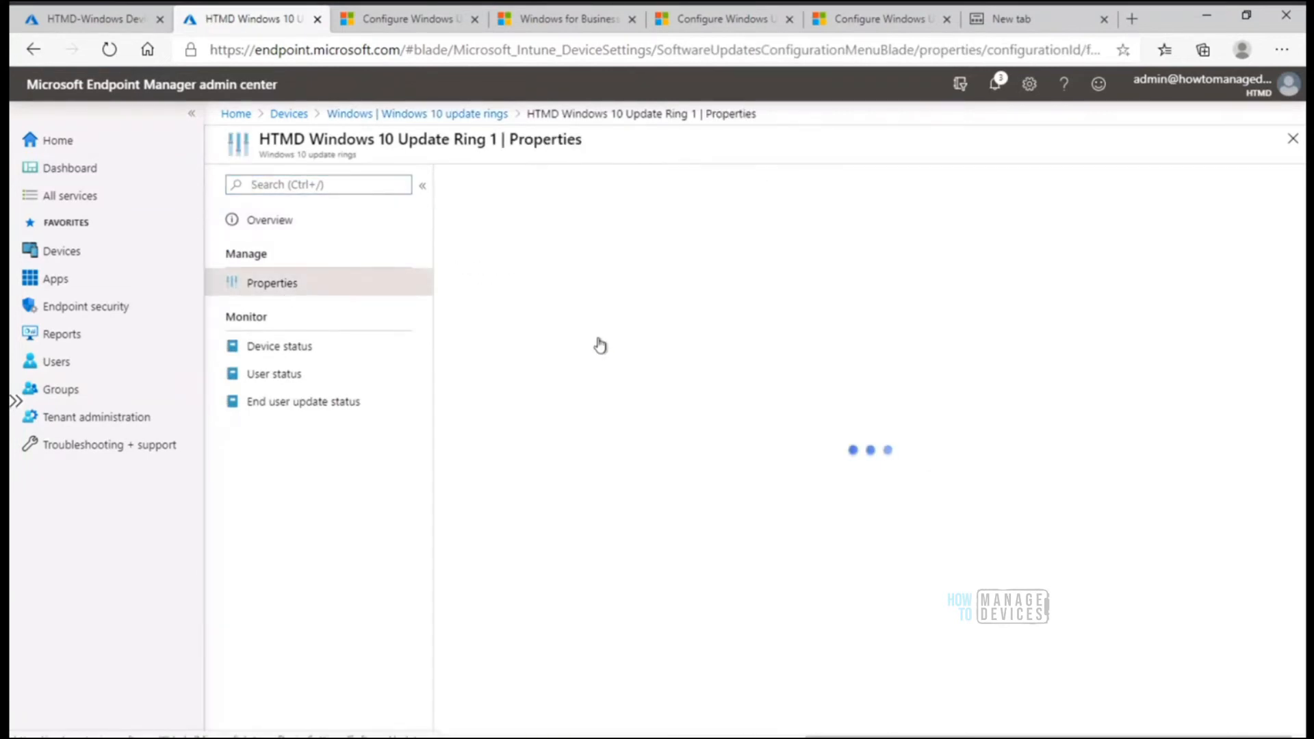
drag(696, 450, 454, 450)
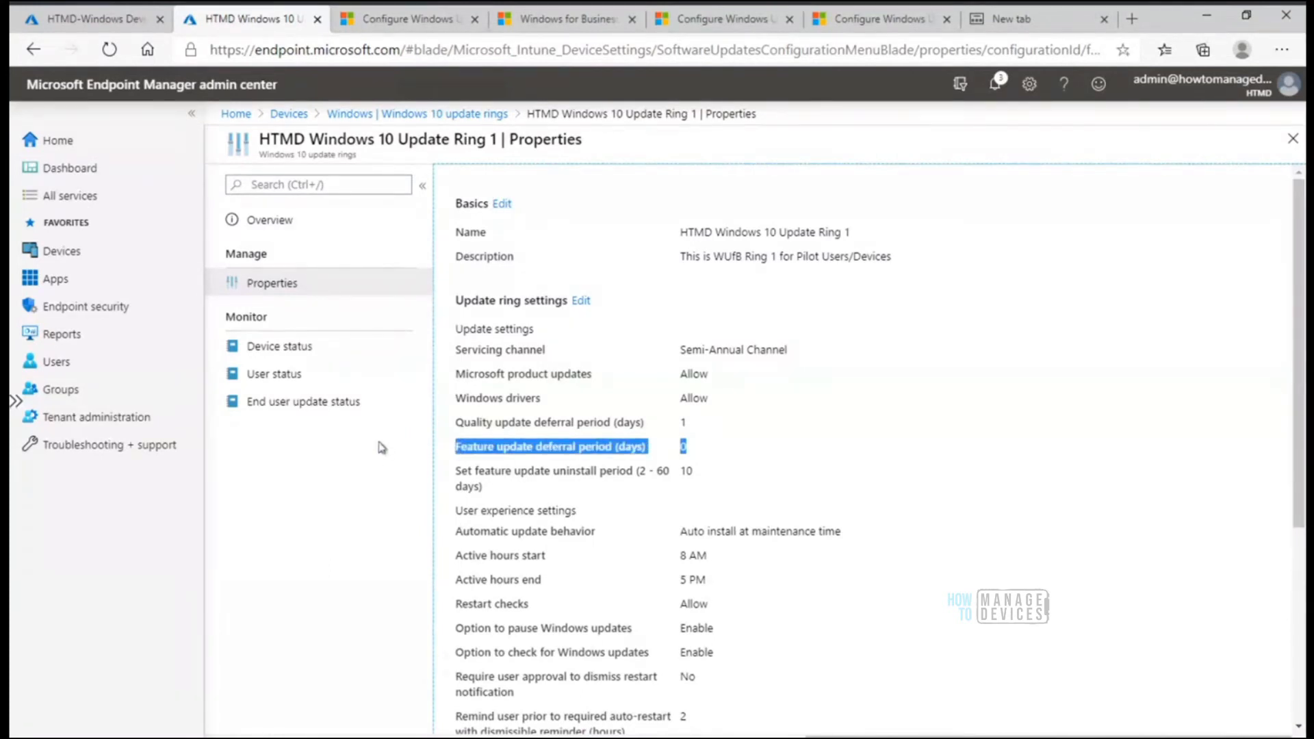
click(460, 115)
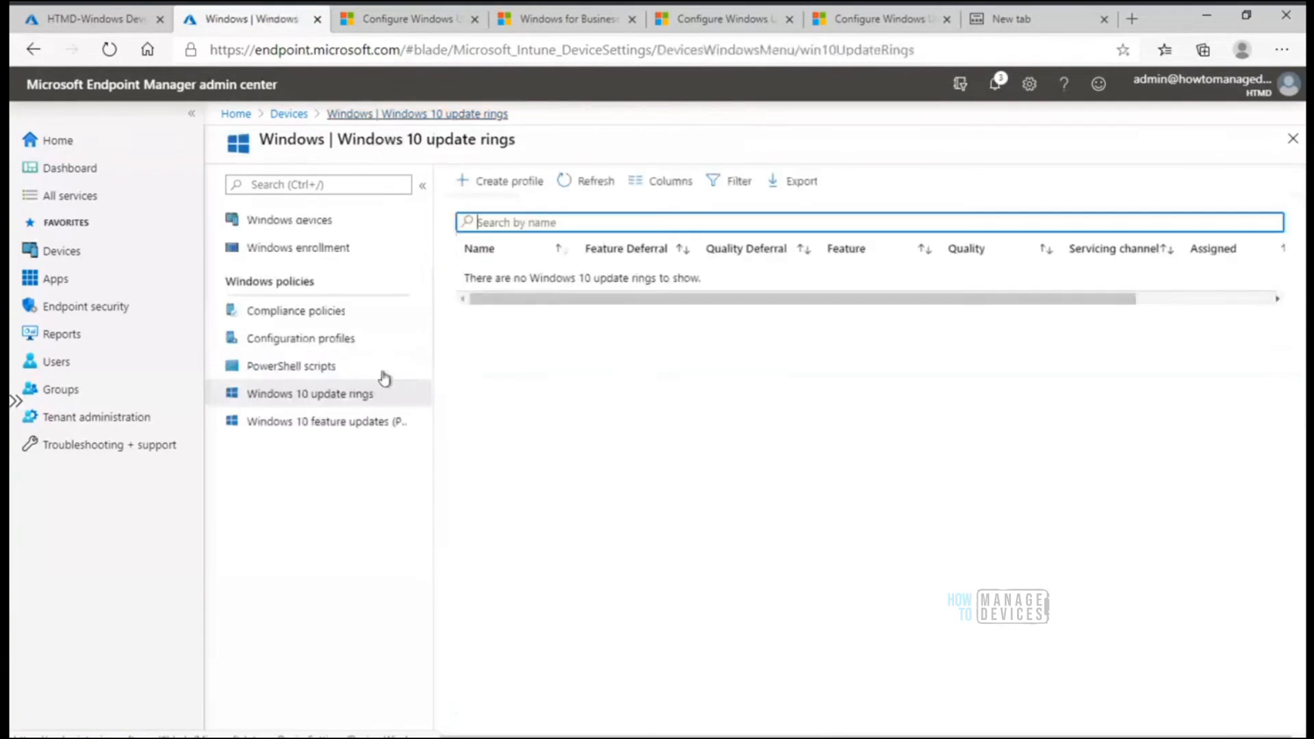
click(356, 429)
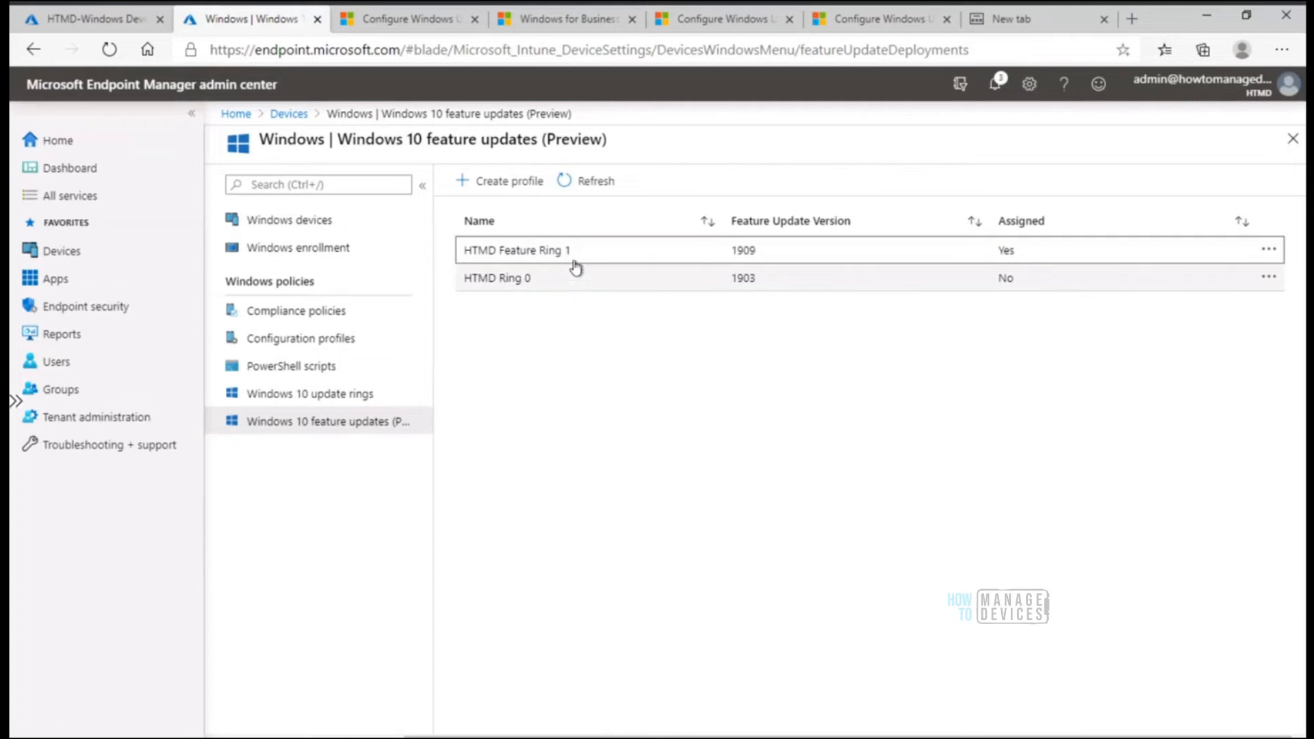
Reopen the properties of HTMD Windows 10 Update Ring 1 from the update rings list and highlight the feature update deferral value
click(346, 393)
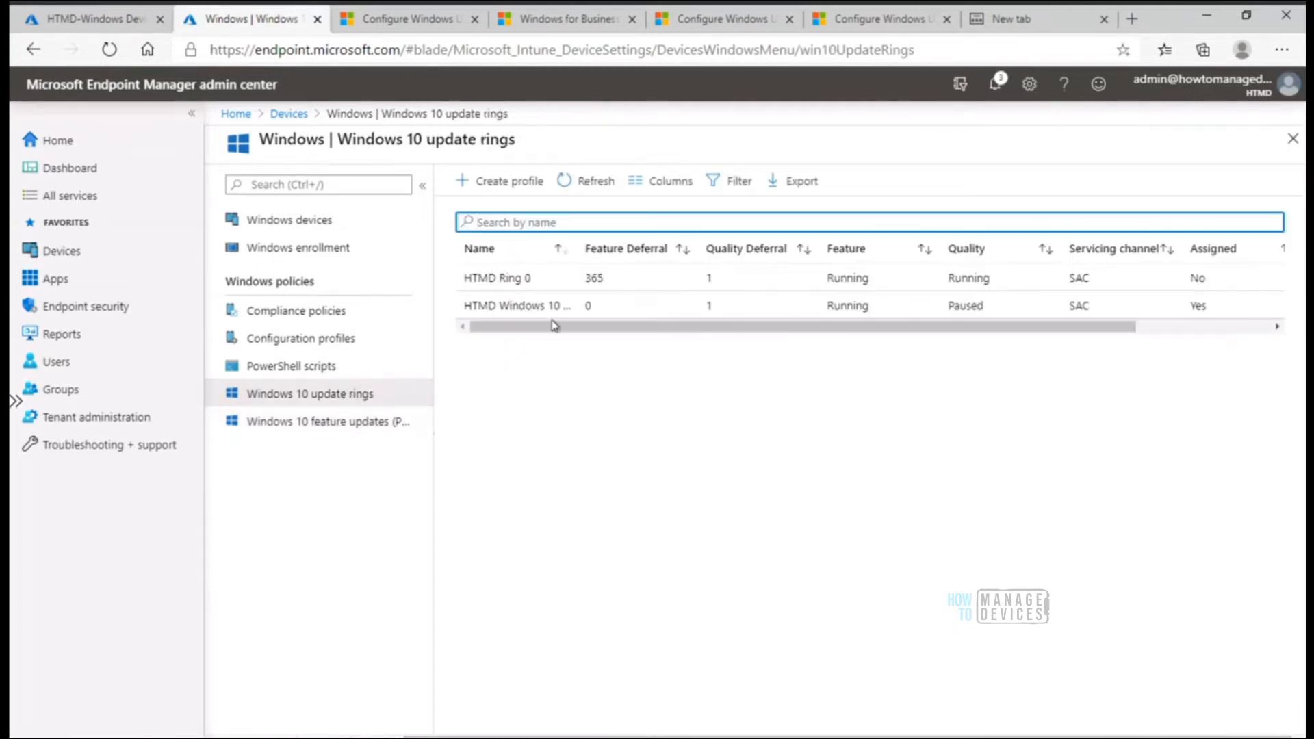
click(537, 307)
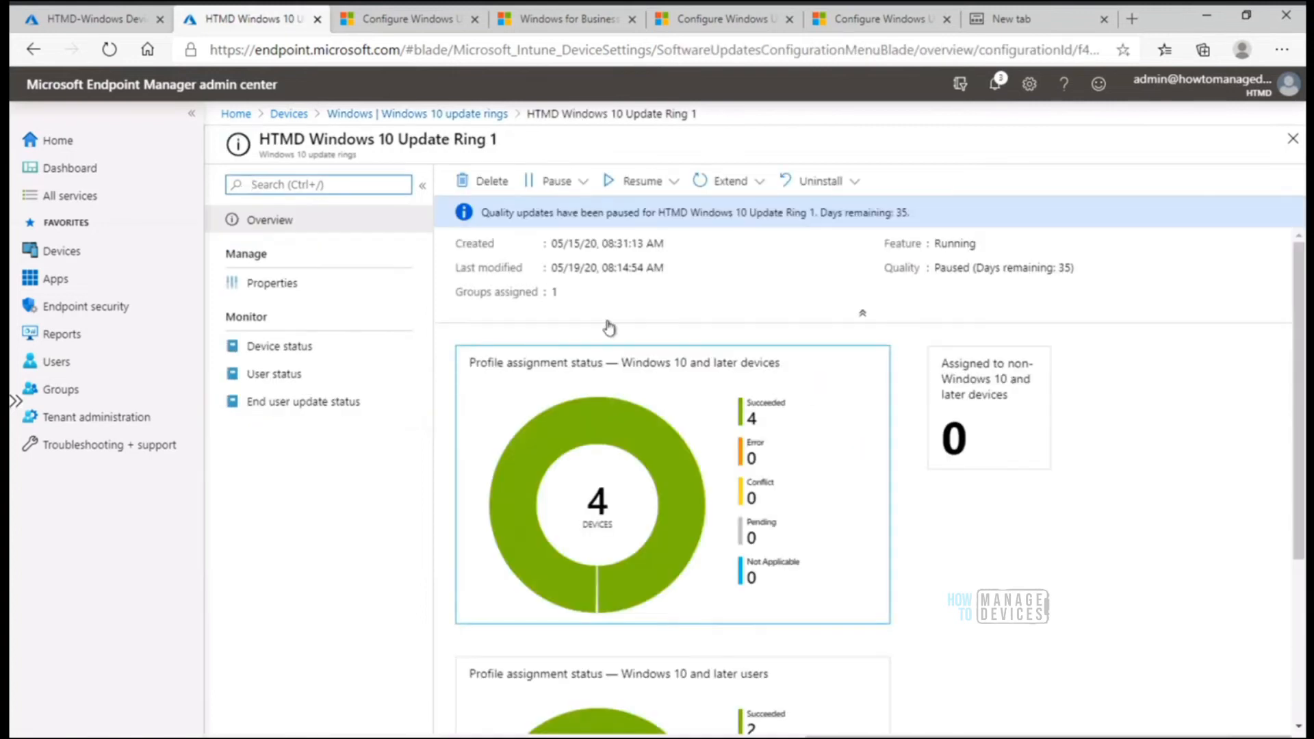
click(291, 284)
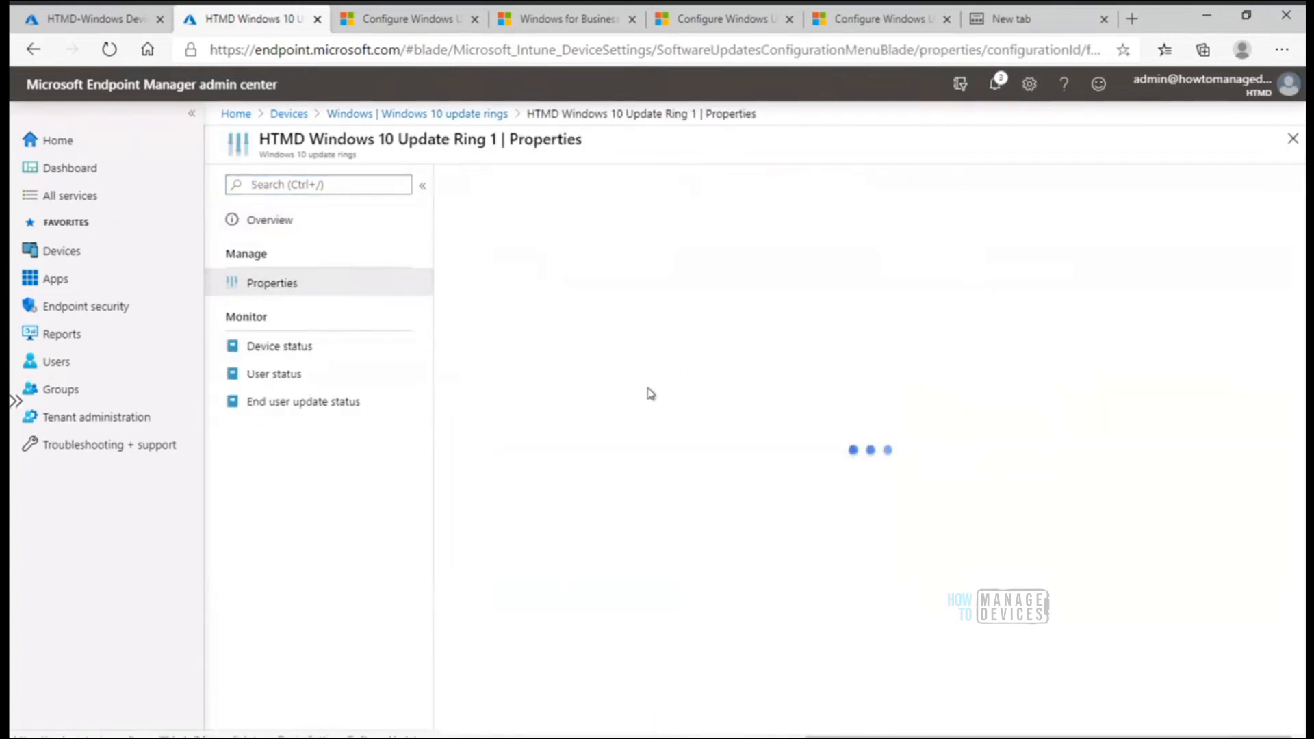
double_click(683, 447)
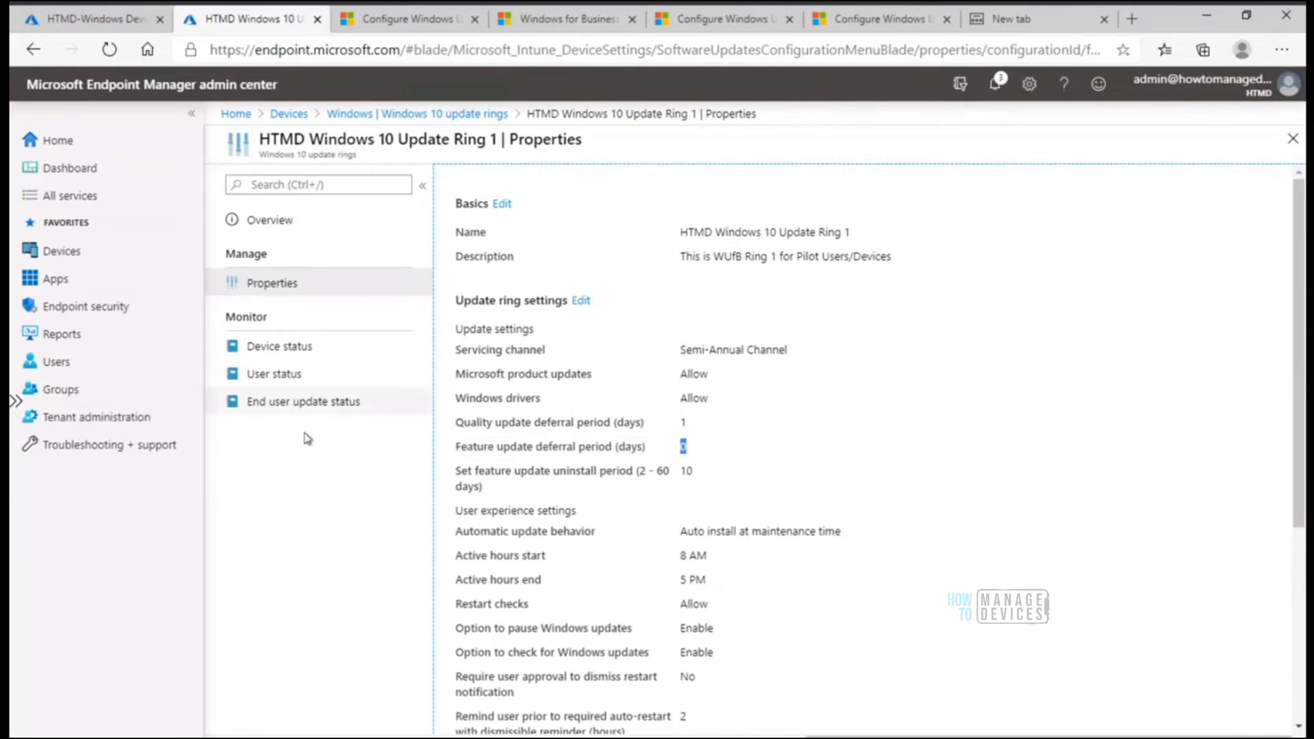
Leave the ring's properties, check the Windows 10 feature updates list and return to the update rings
click(433, 111)
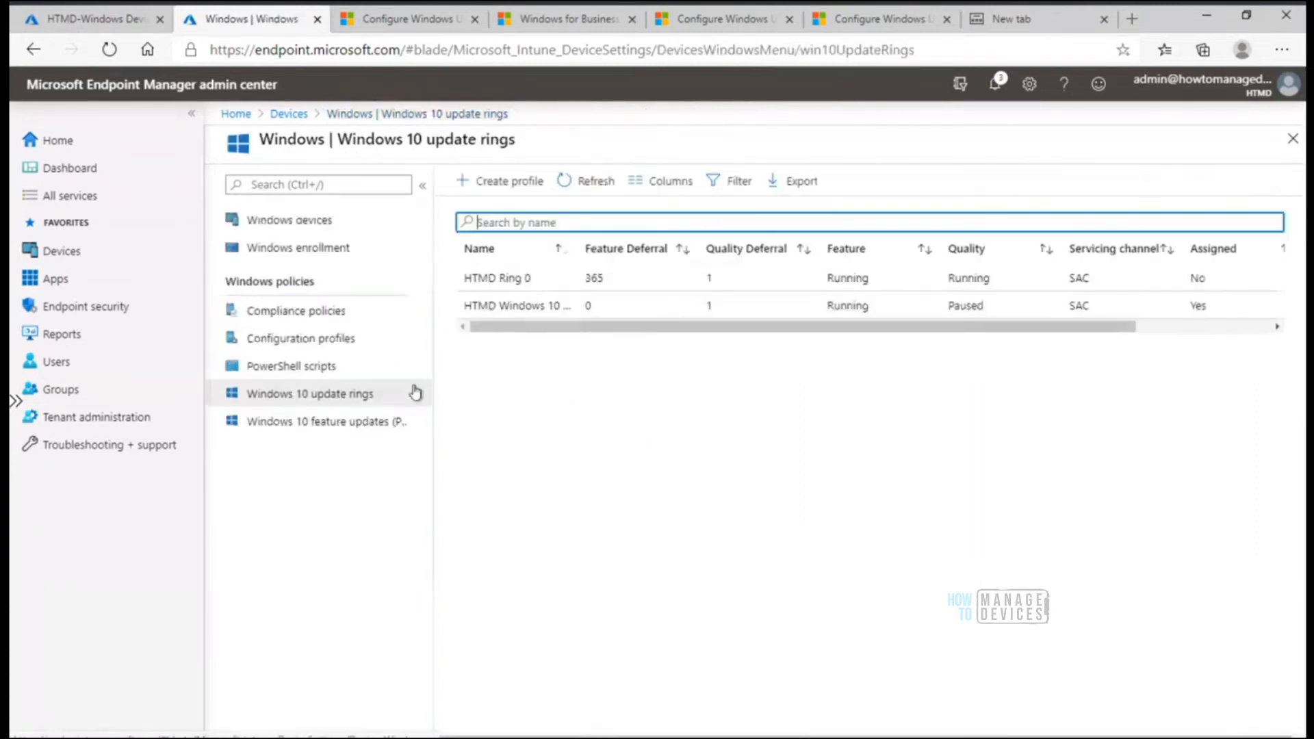
click(355, 421)
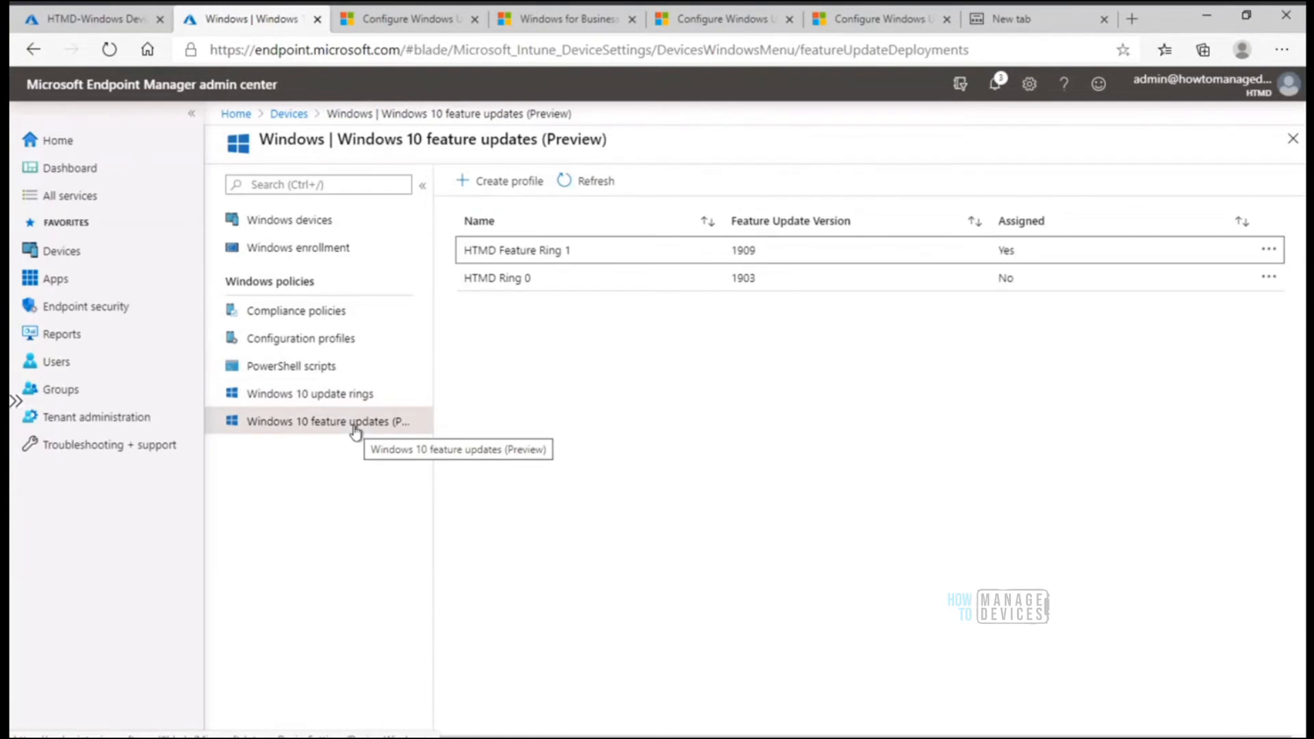
click(352, 395)
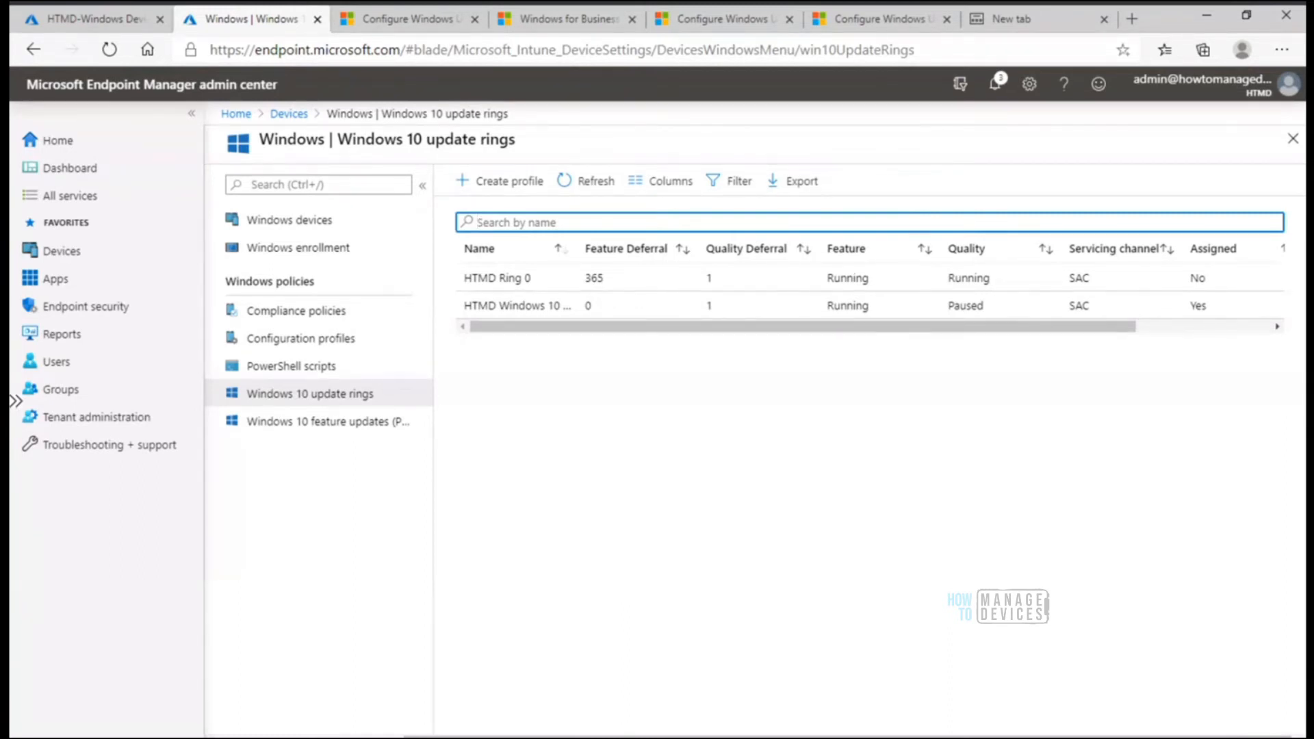
Switch to the Intune Vs SCCM Patching.jpg diagram in Paint and undo the last change covering the Microsoft Update cloud
click(624, 738)
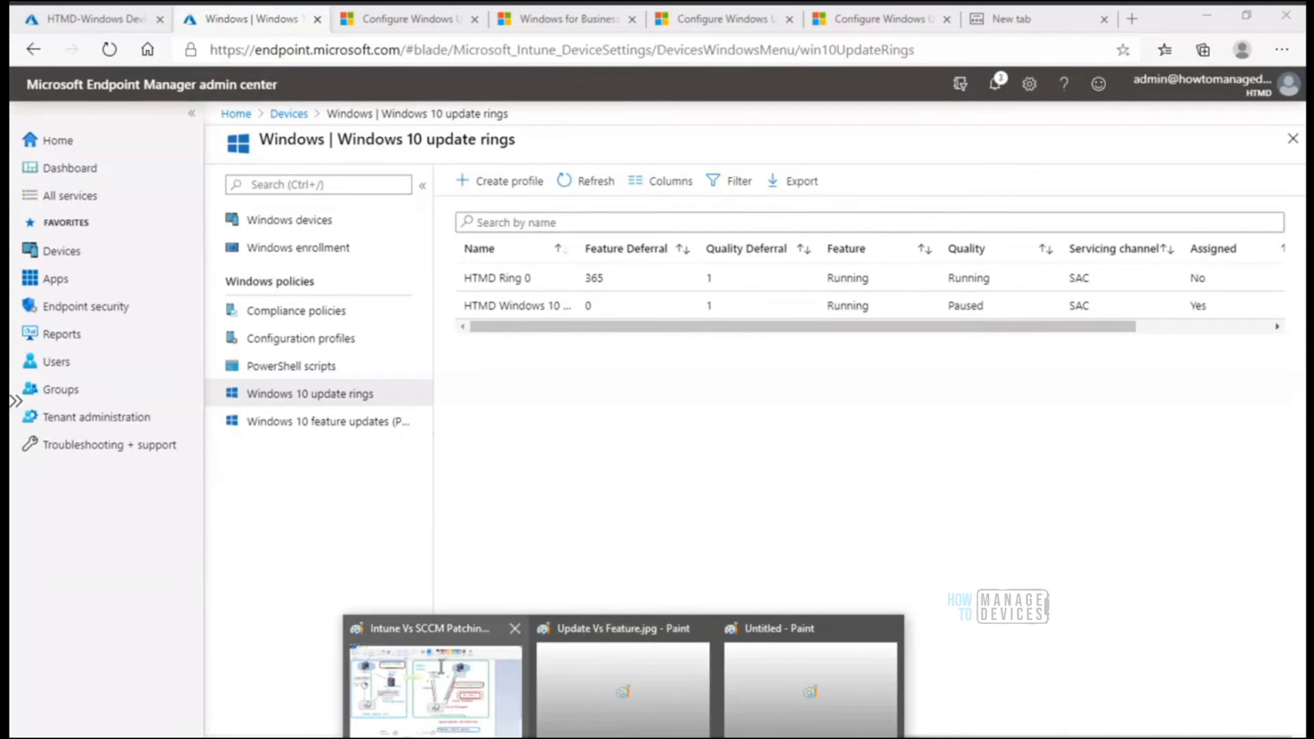
click(435, 688)
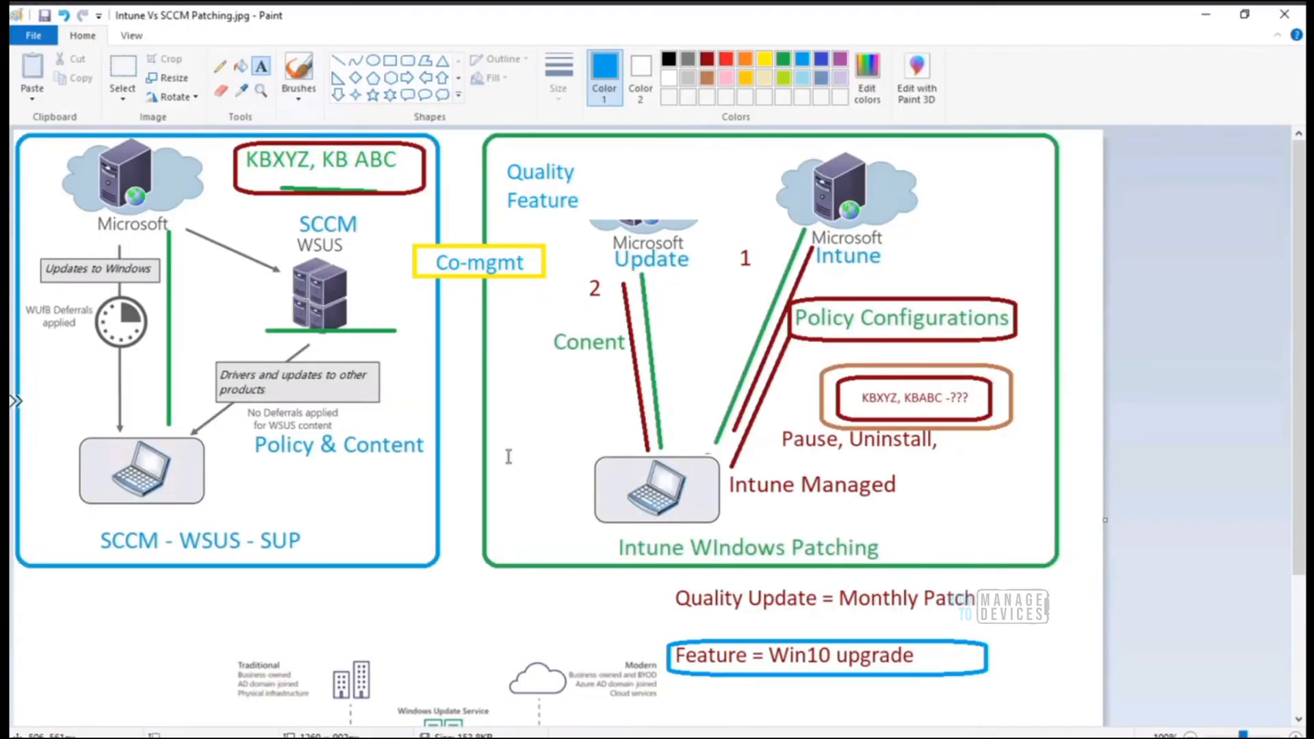
click(507, 379)
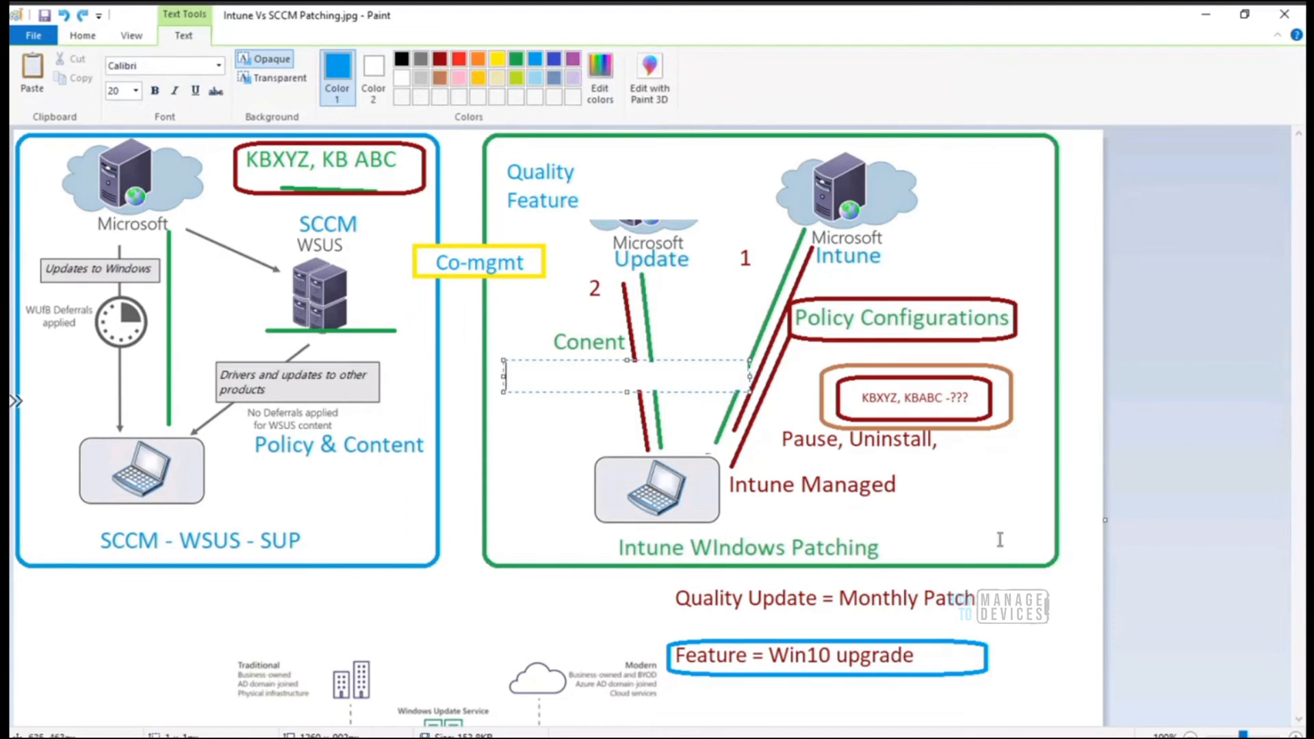
click(1083, 608)
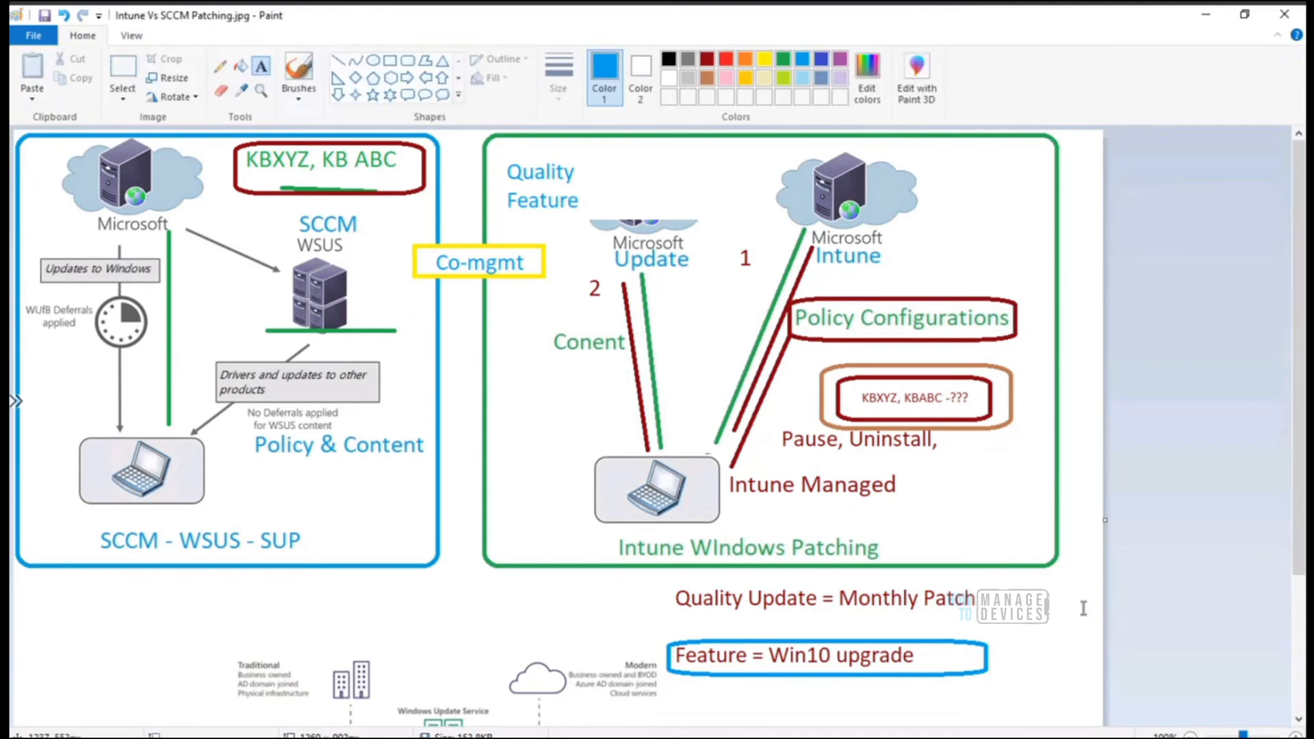
key(ctrl+z)
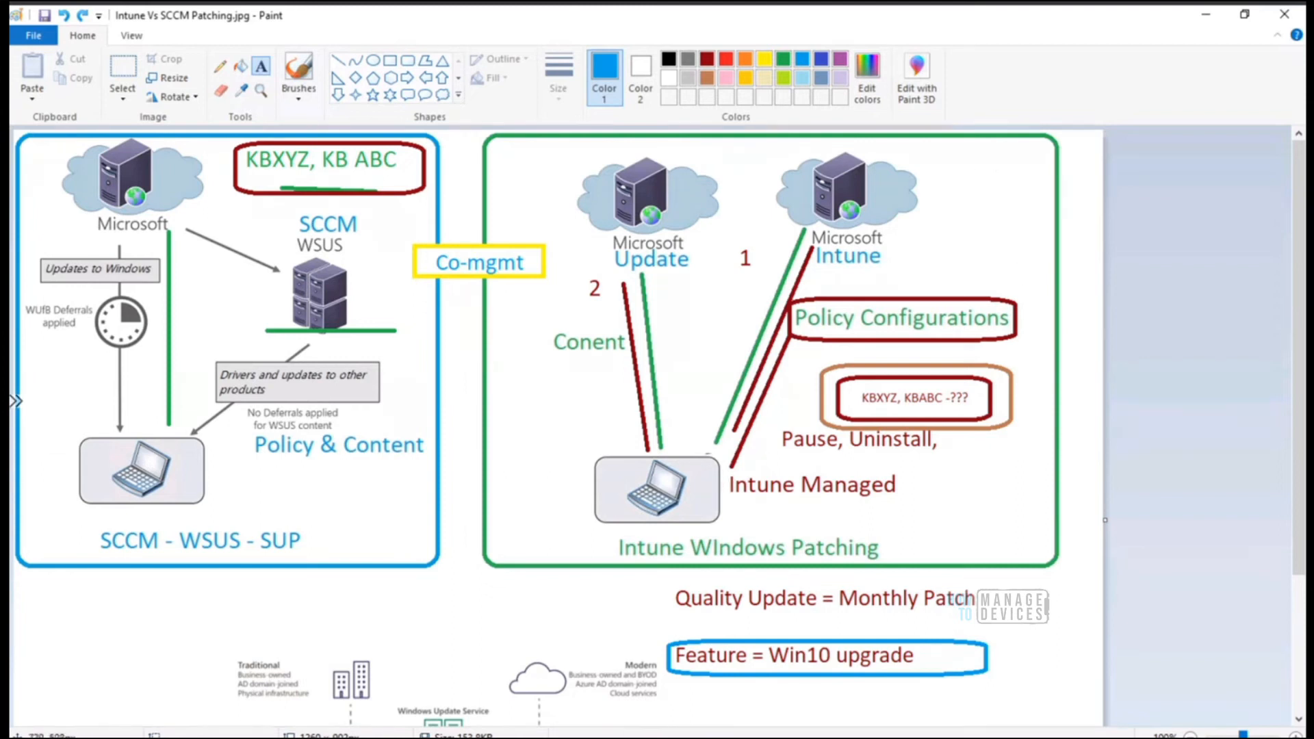
Switch back to Endpoint Manager in the browser and compare the update rings list with the feature updates list
mouse_move(454, 738)
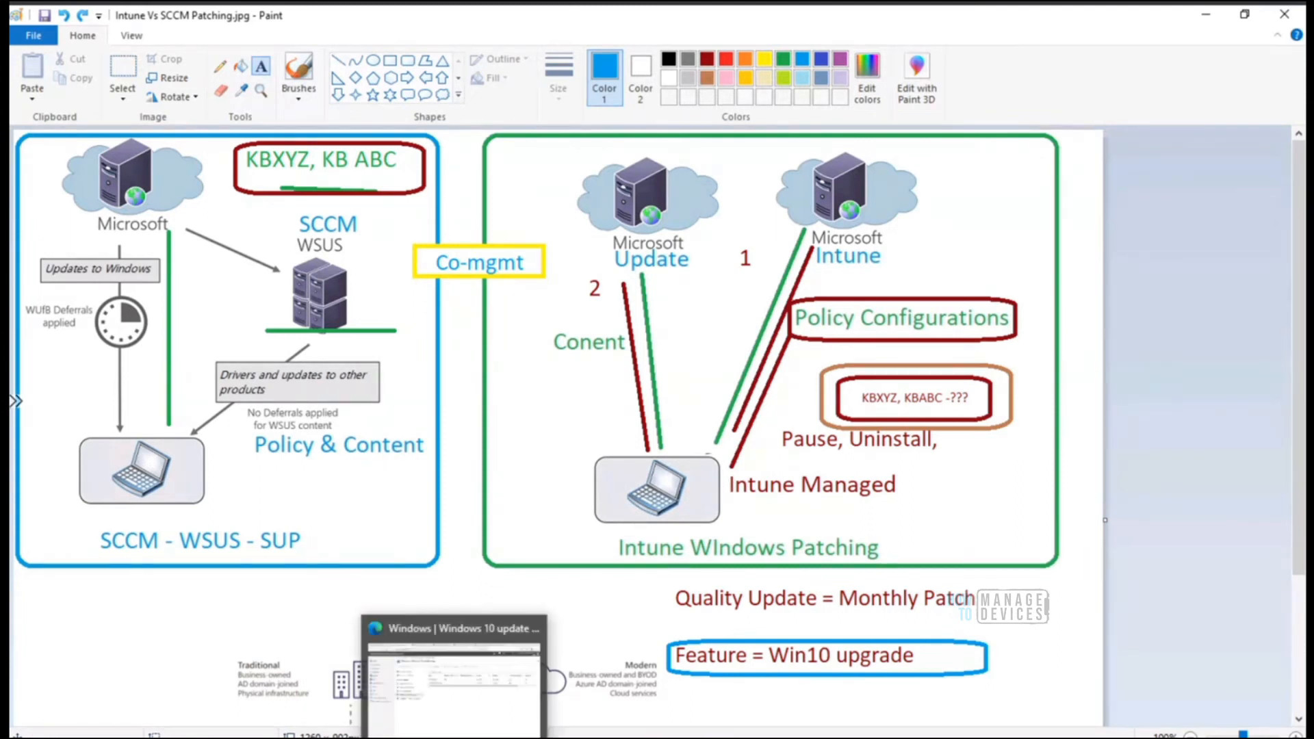
click(454, 684)
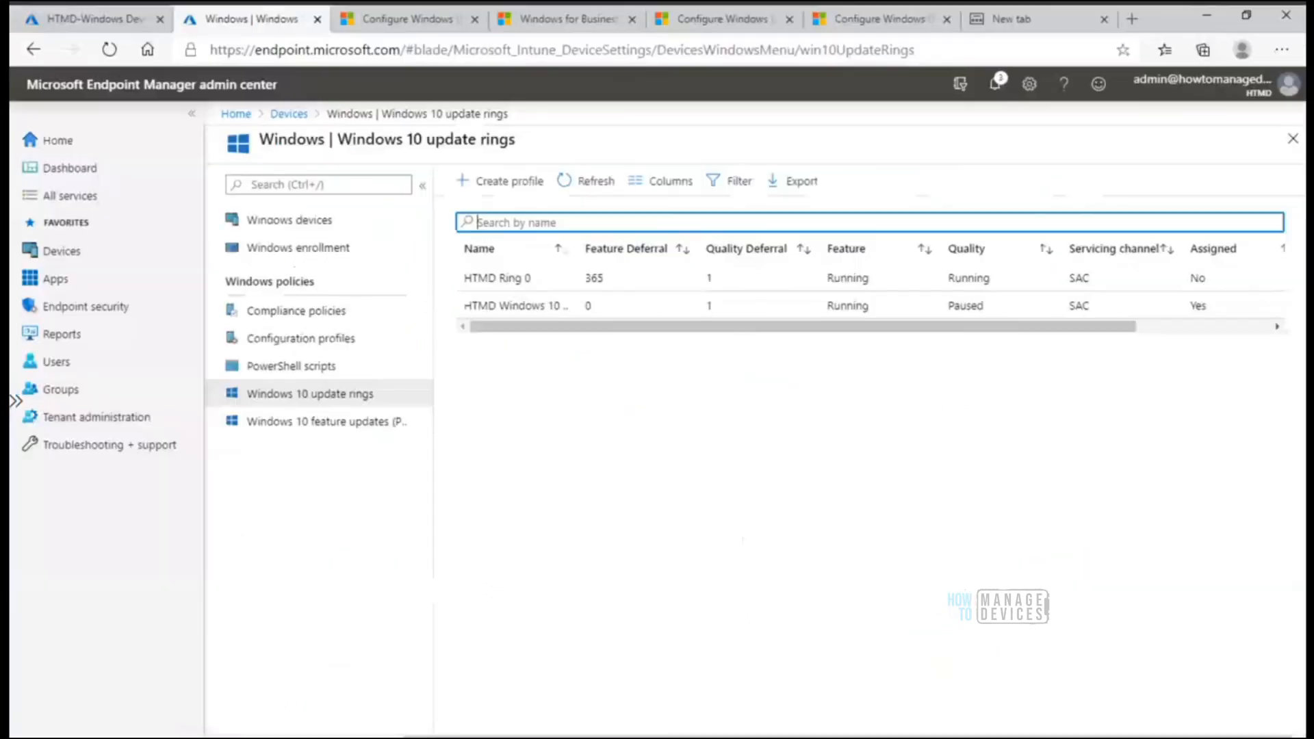
click(340, 405)
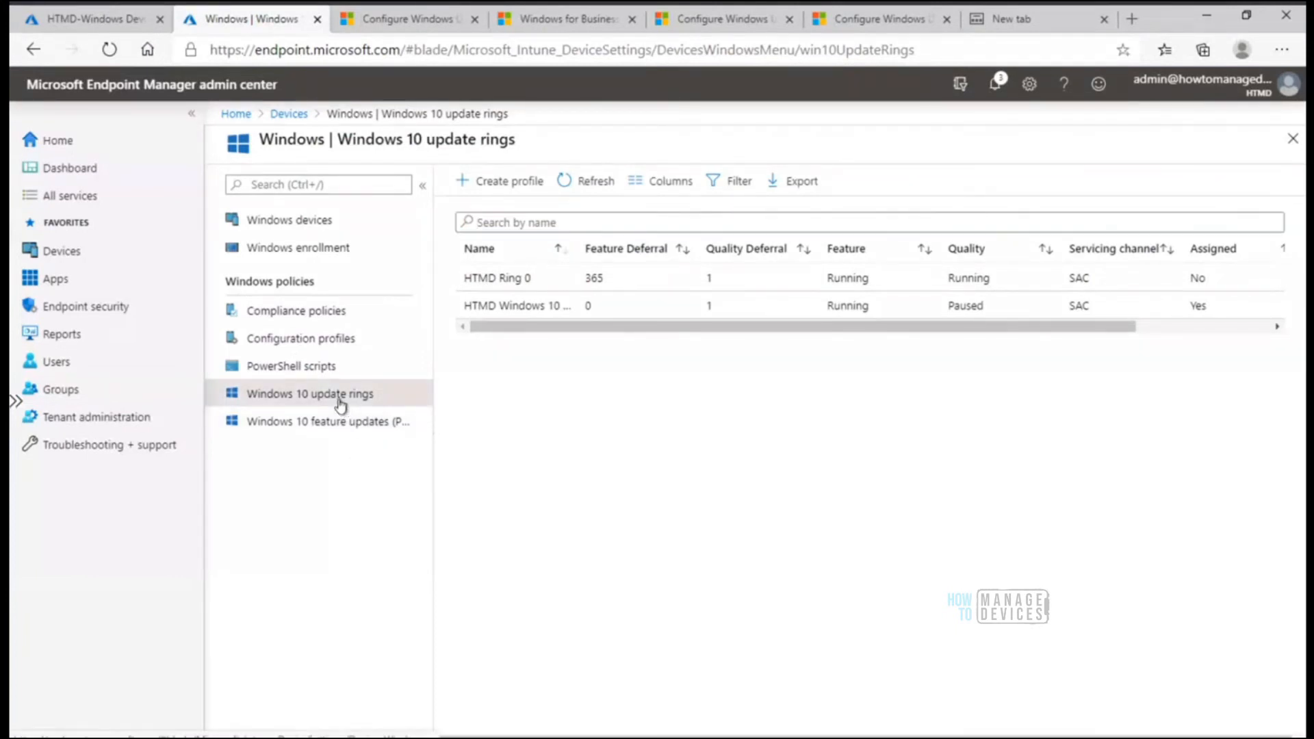
click(364, 422)
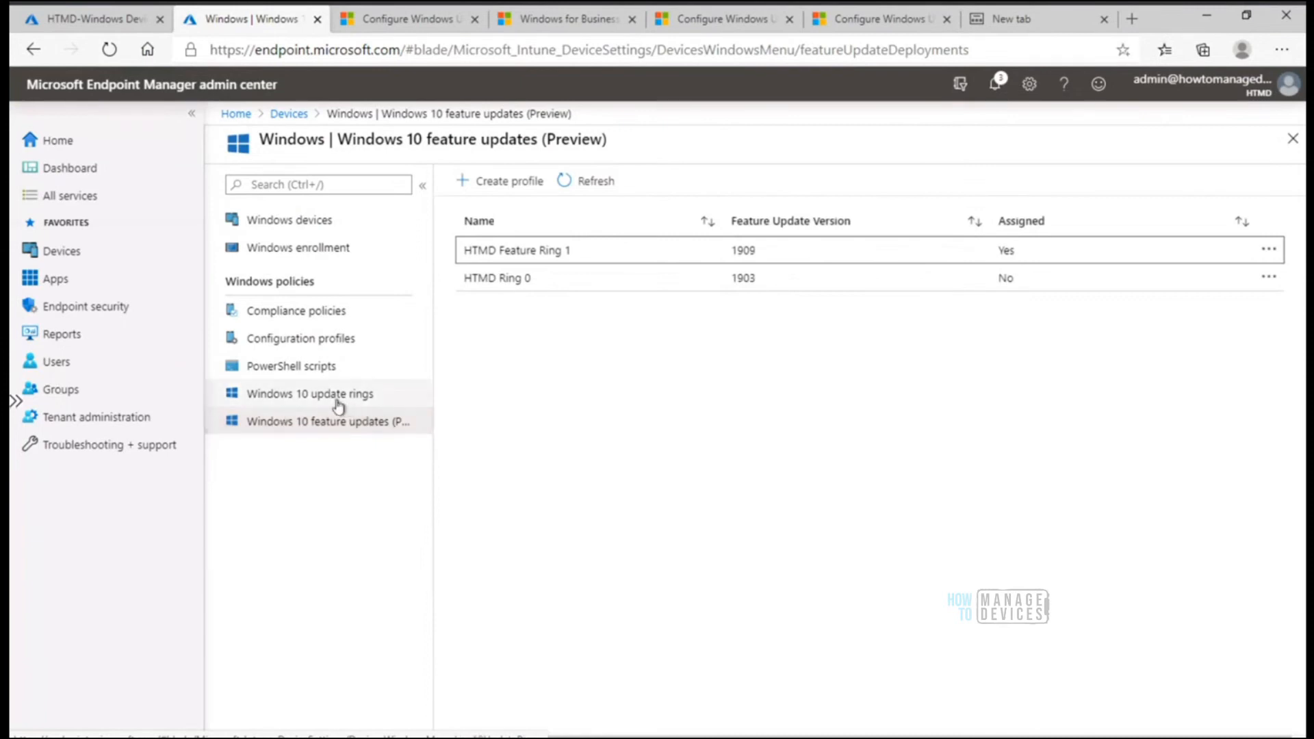
click(339, 403)
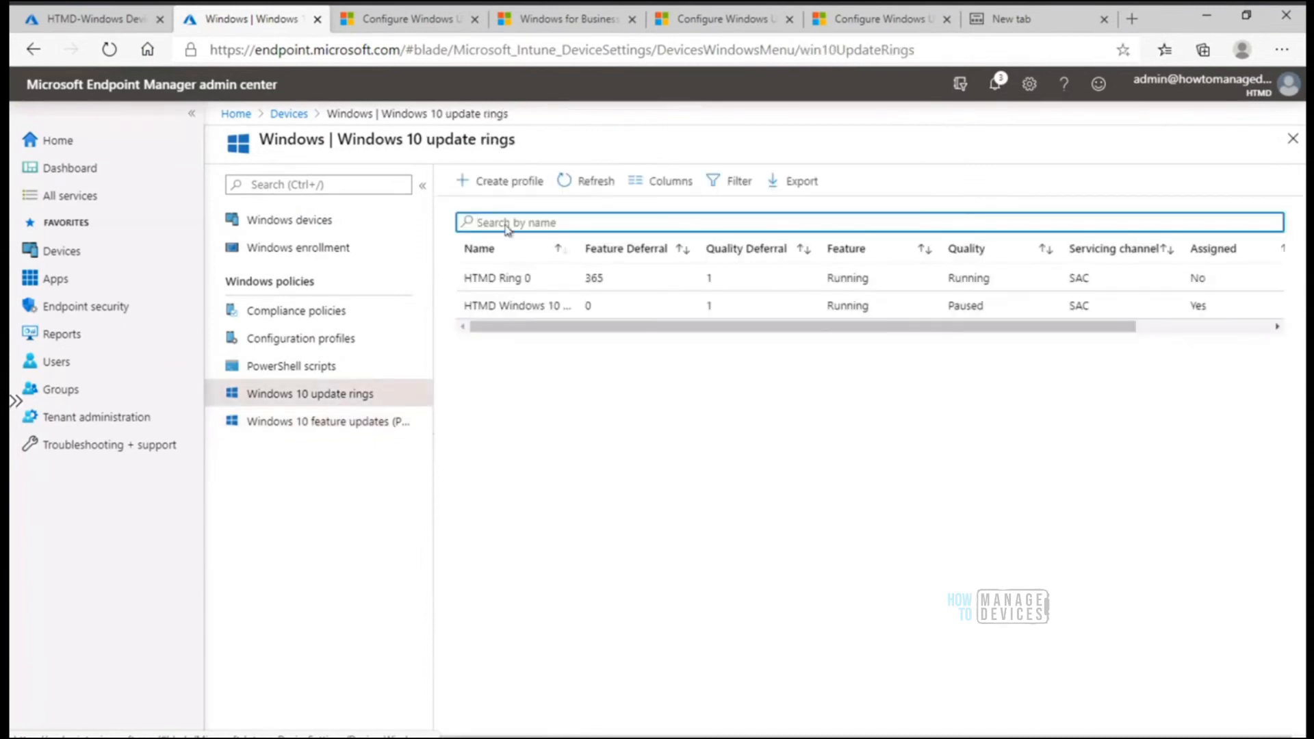
Open the properties of the HTMD Feature Ring 1 feature update policy and open its deployment settings for editing
click(382, 425)
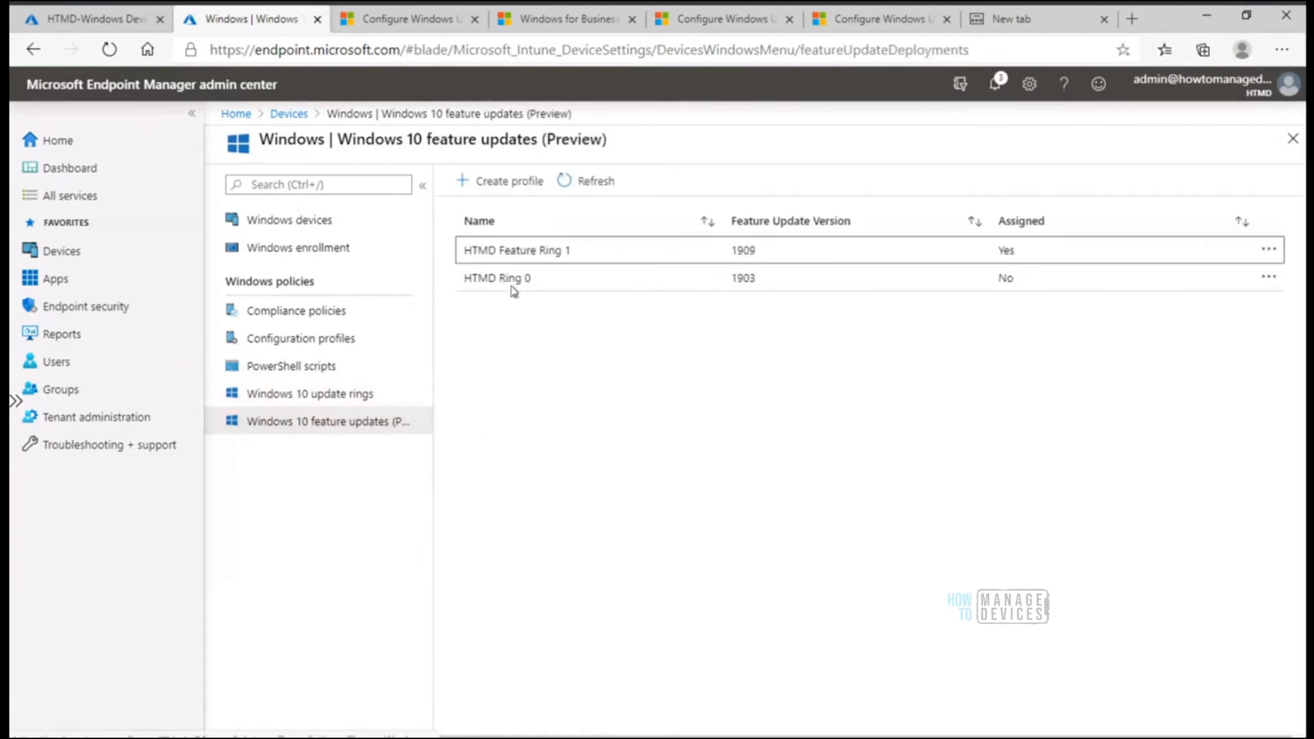
click(508, 255)
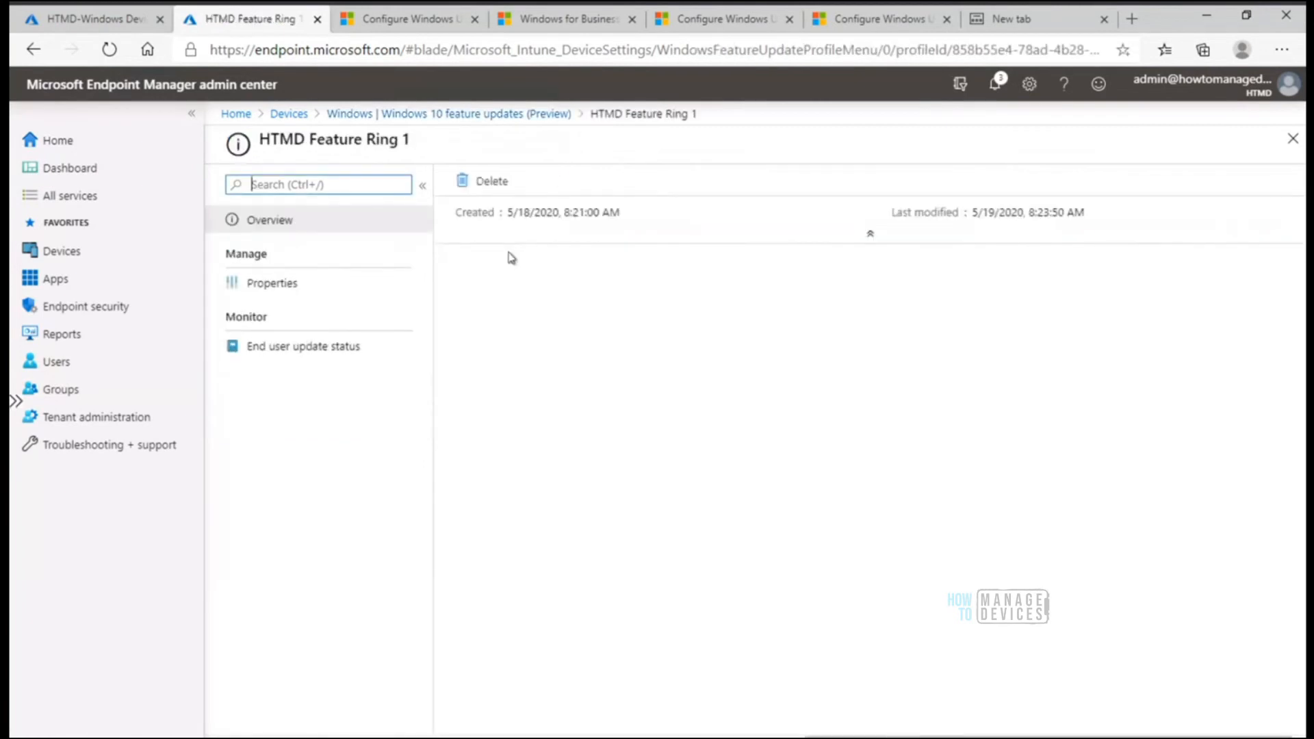
click(291, 288)
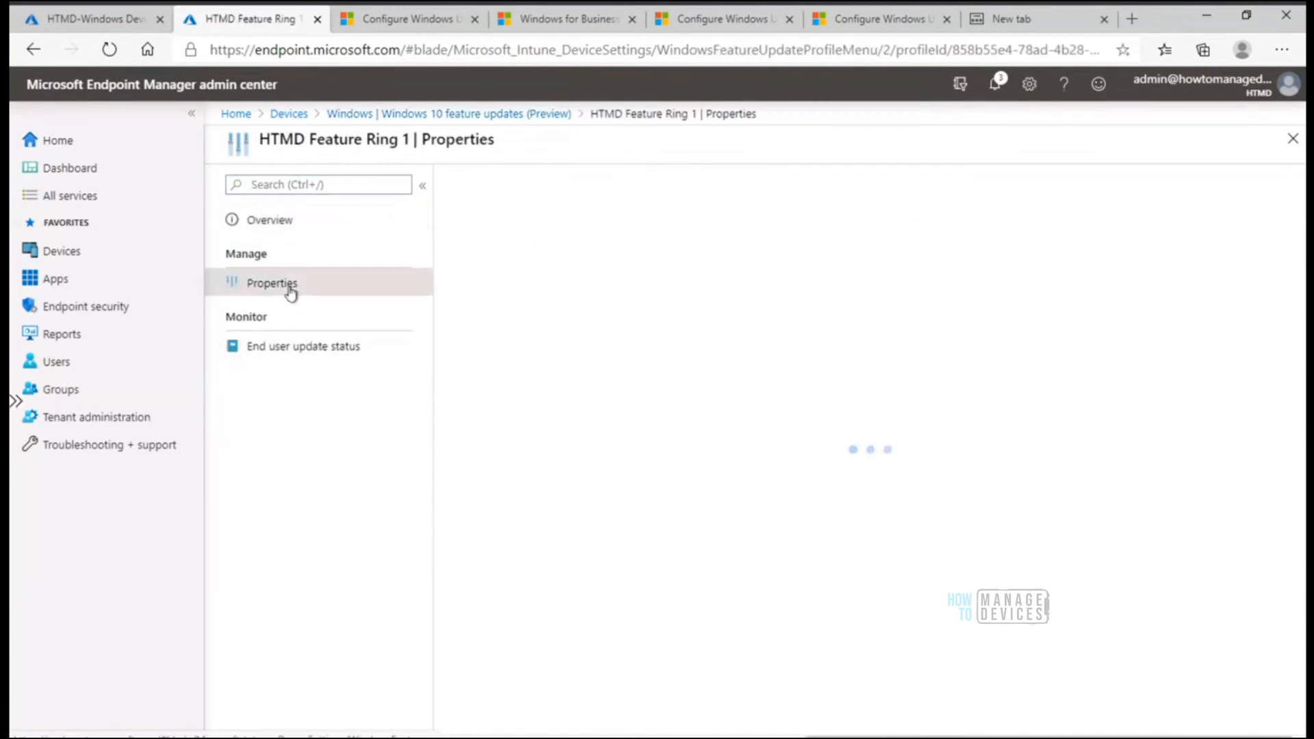
click(583, 203)
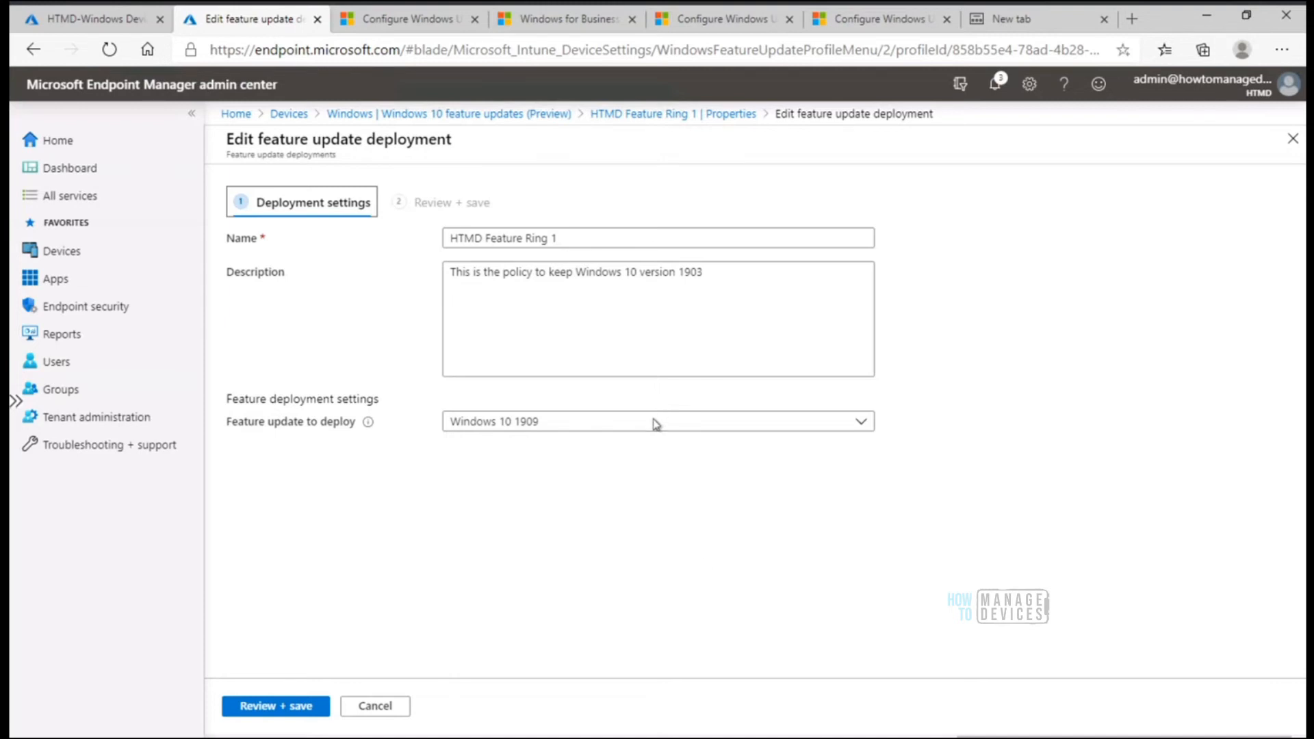
Switch to the MDM Only AADR remote session, view its Command Prompt and minimise the session
click(710, 738)
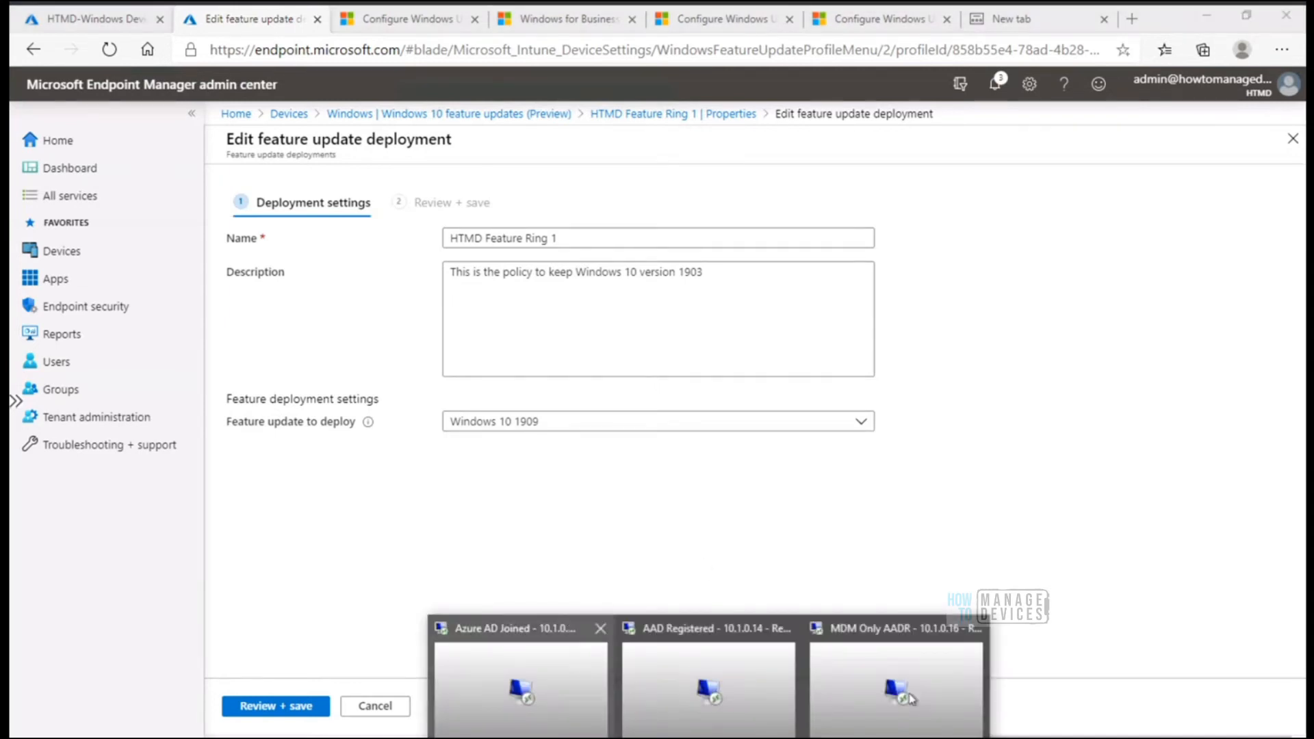
click(932, 705)
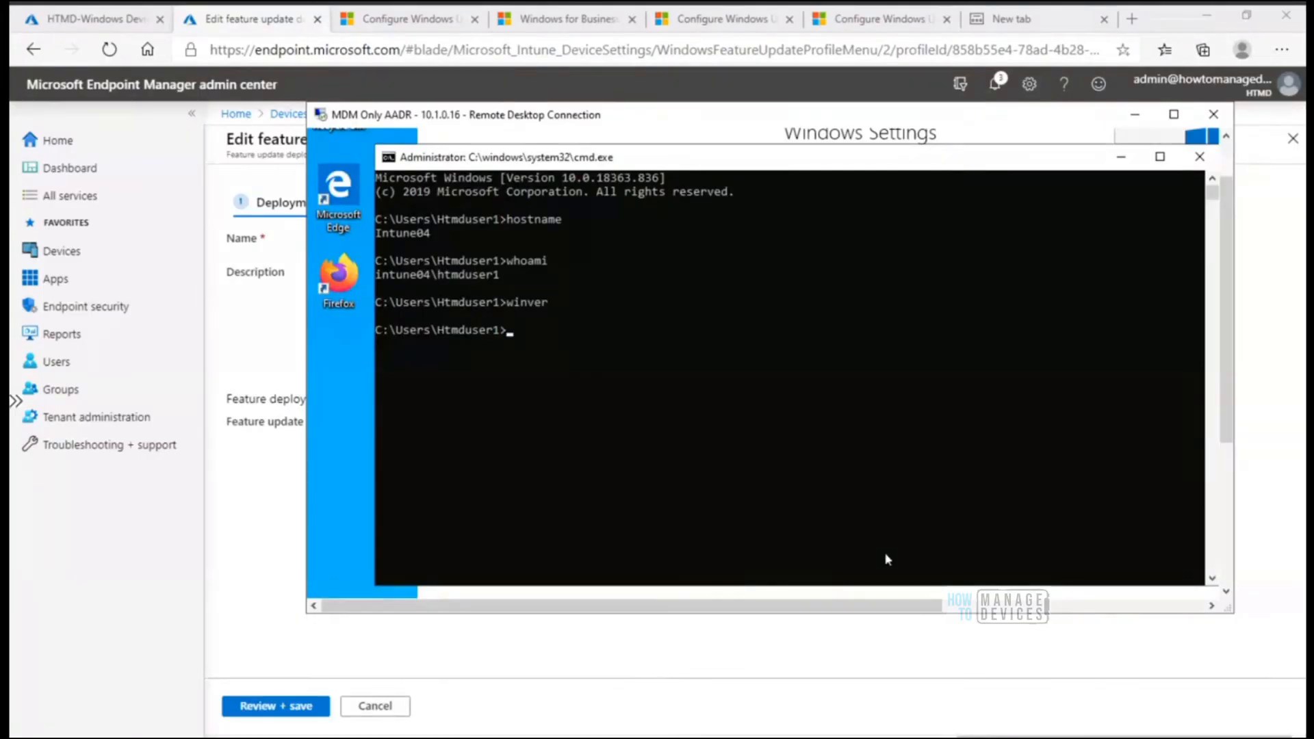
click(1139, 117)
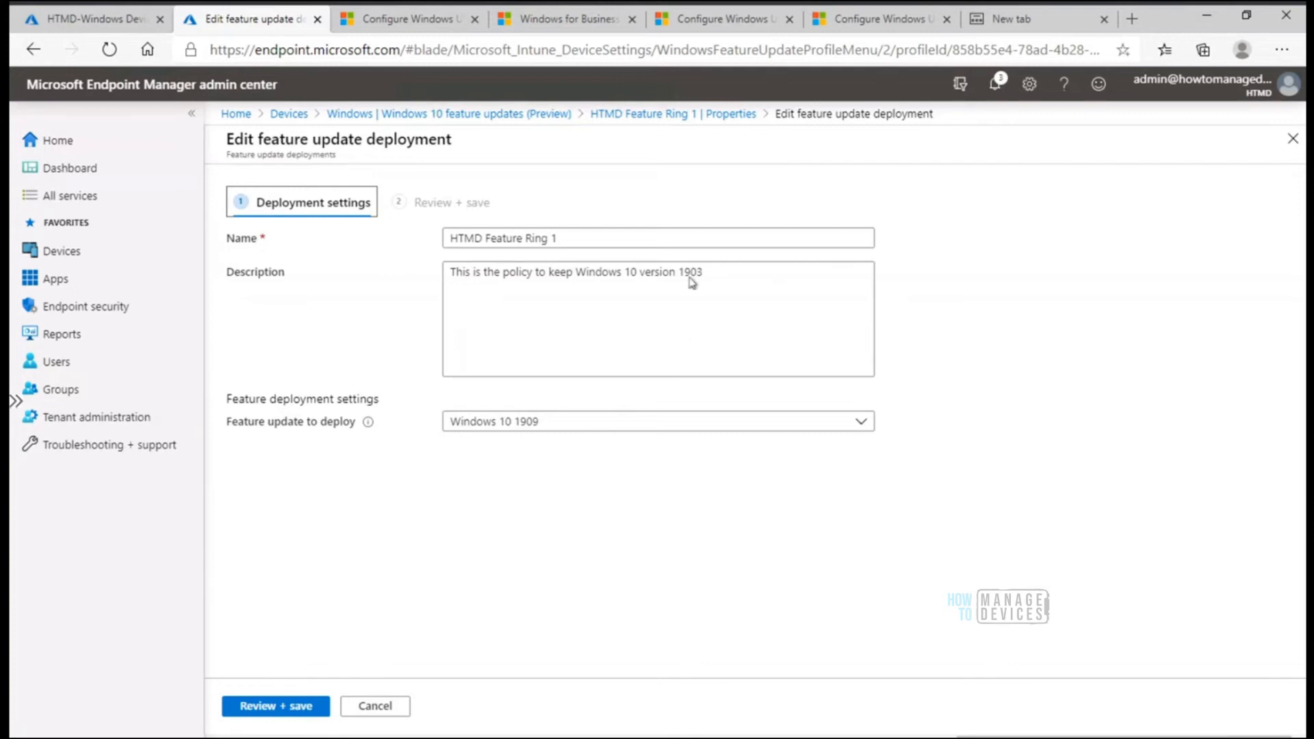
Leave the HTMD Feature Ring 1 deployment settings without saving and go back to the Windows 10 update rings
click(670, 115)
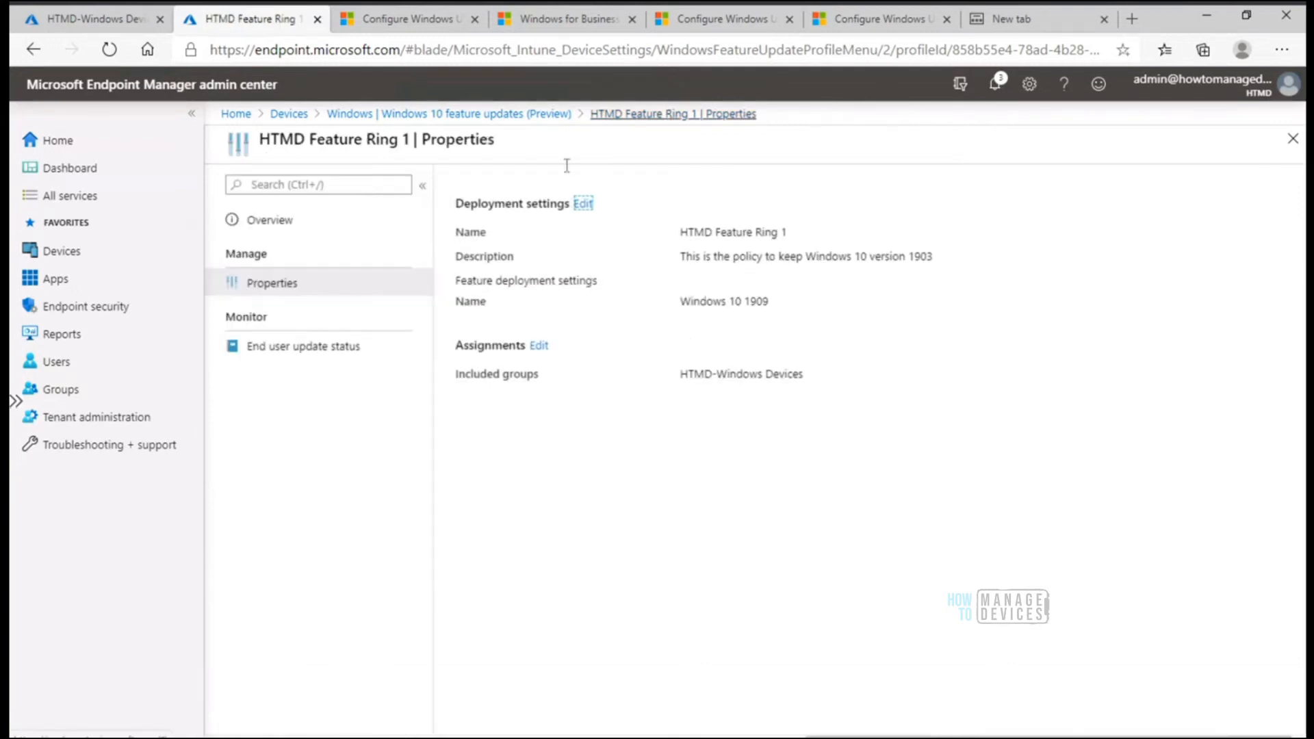
click(490, 116)
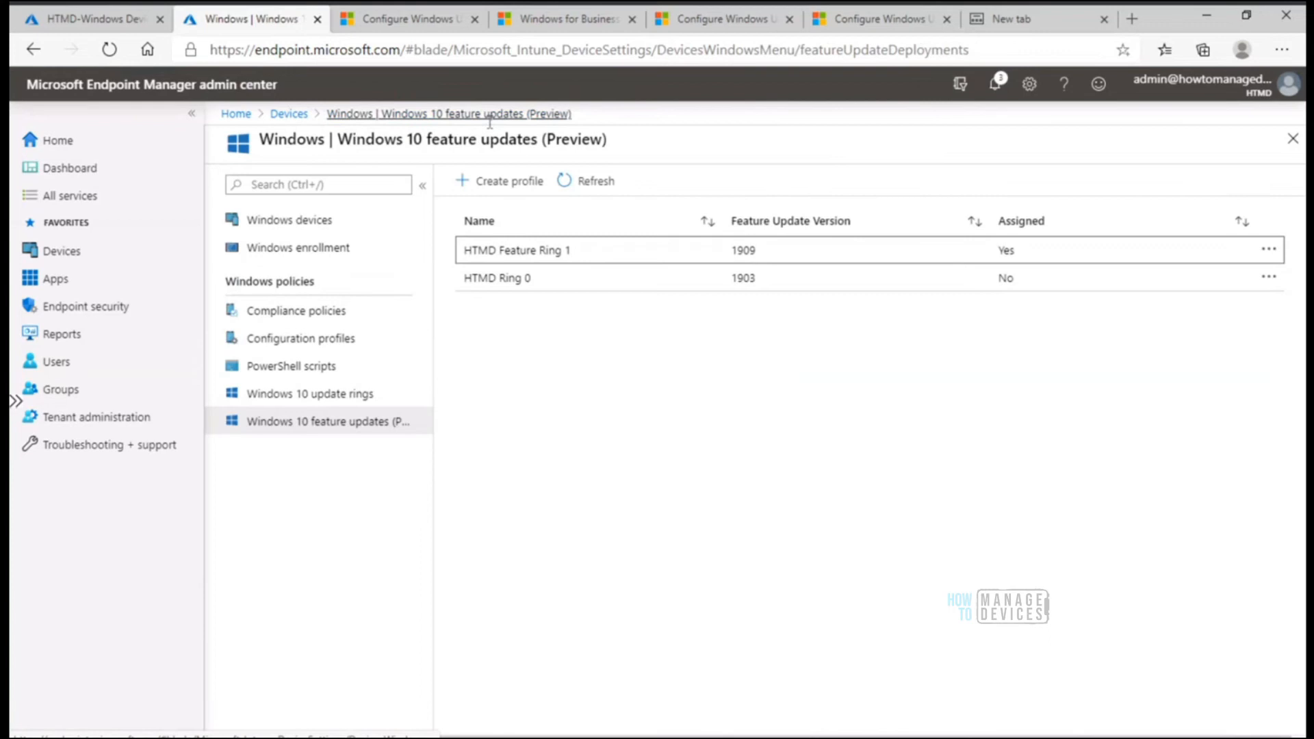
click(337, 391)
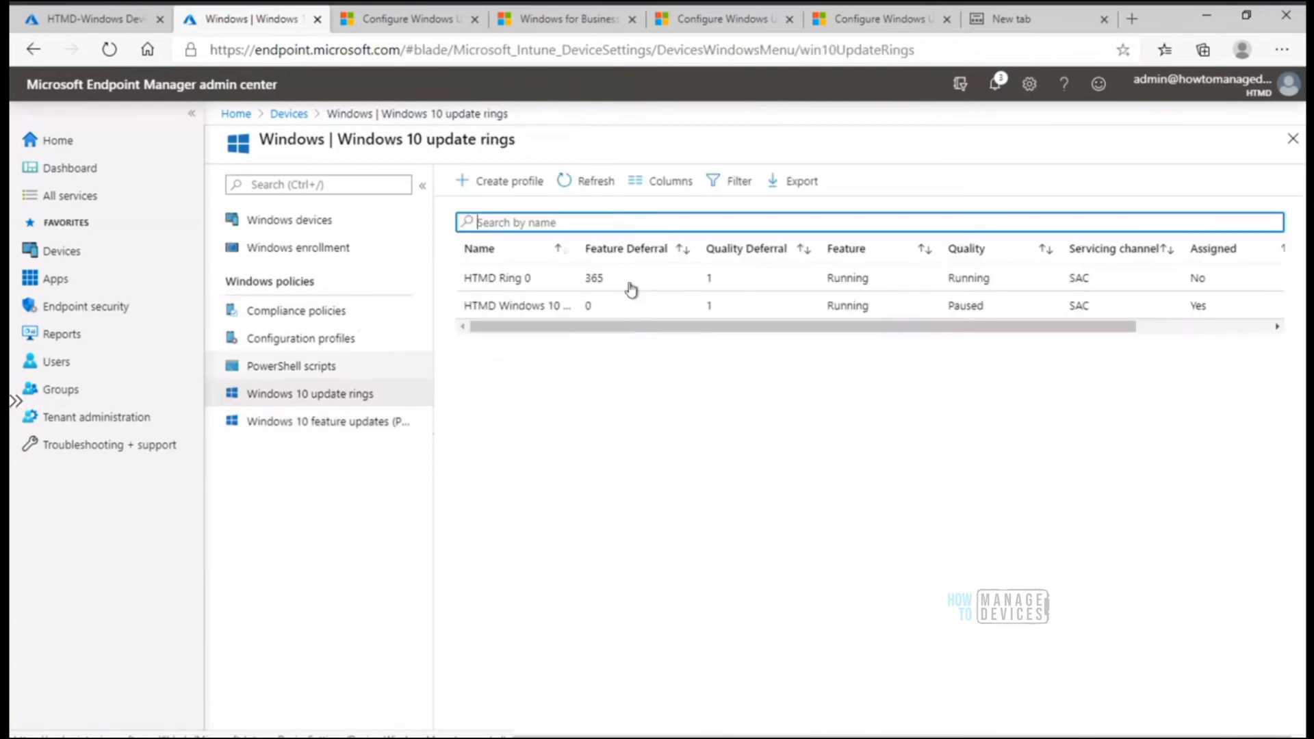
Review the properties of HTMD Windows 10 Update Ring 1, return to the rings list and reopen the ring's overview
click(512, 307)
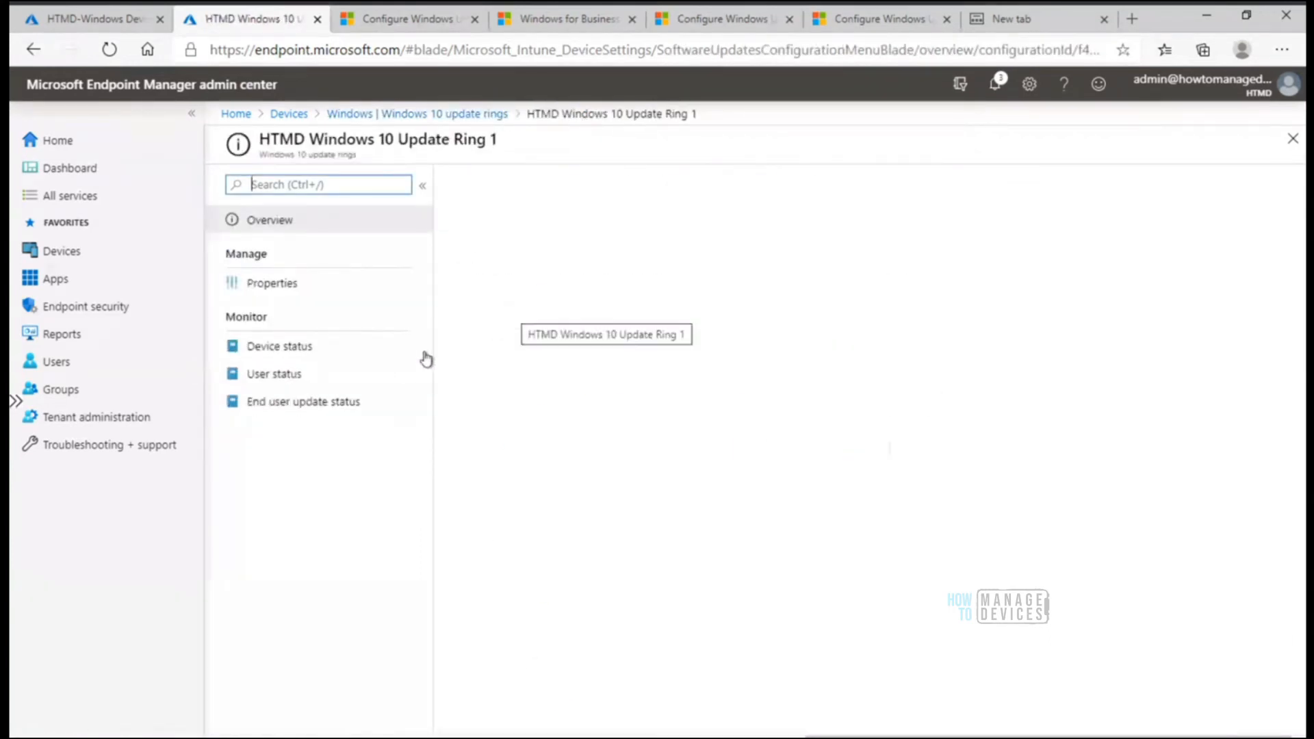
click(301, 285)
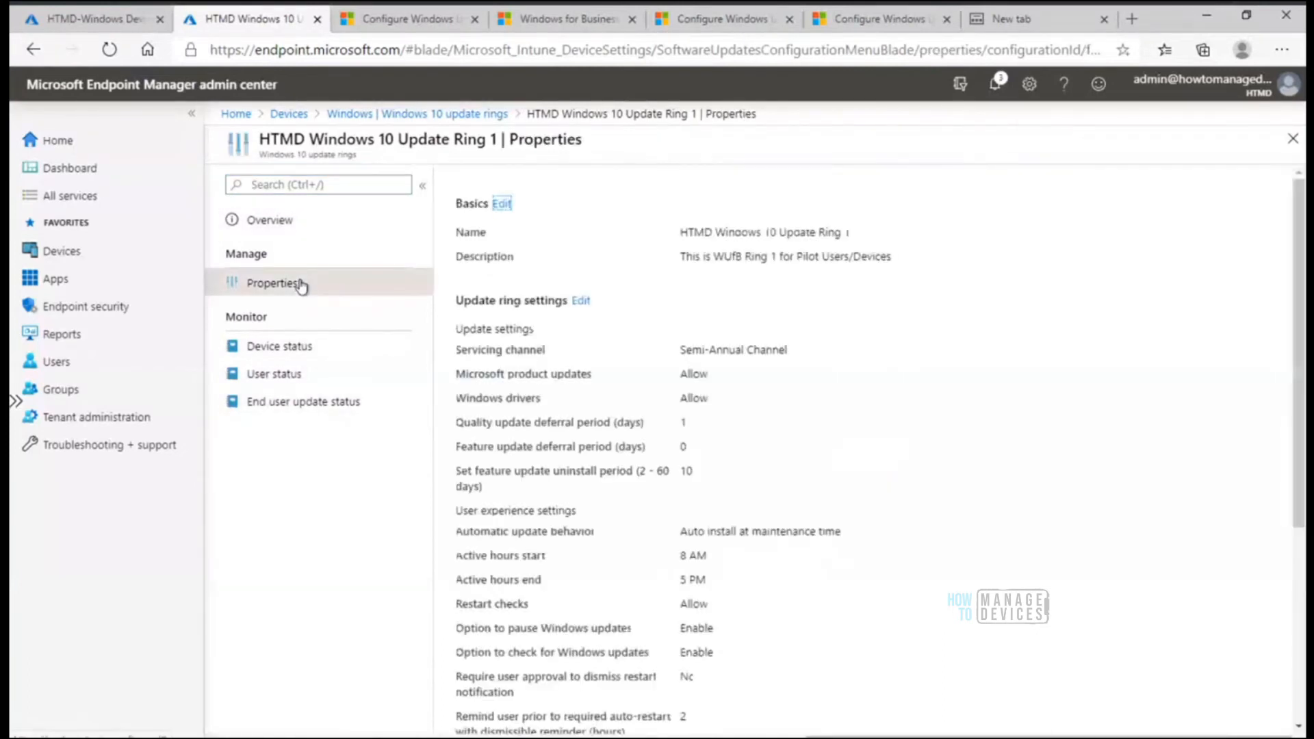
click(424, 114)
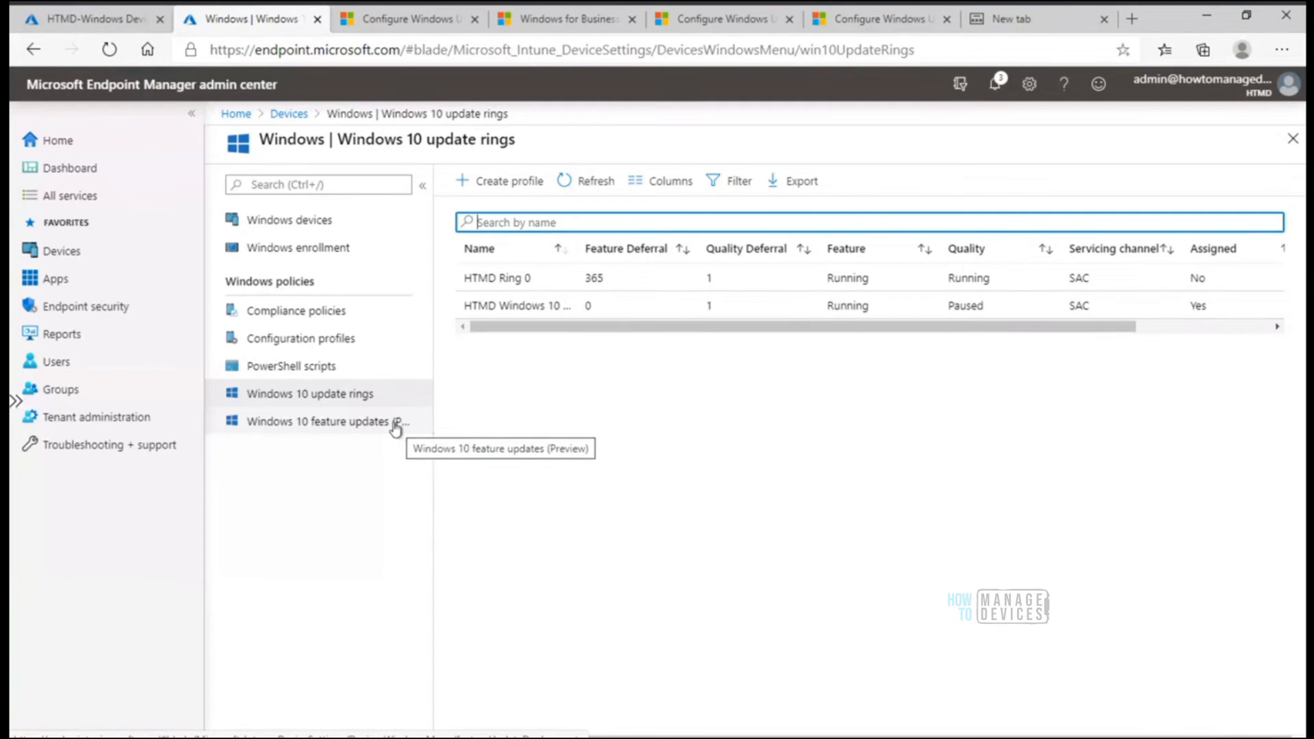
click(507, 307)
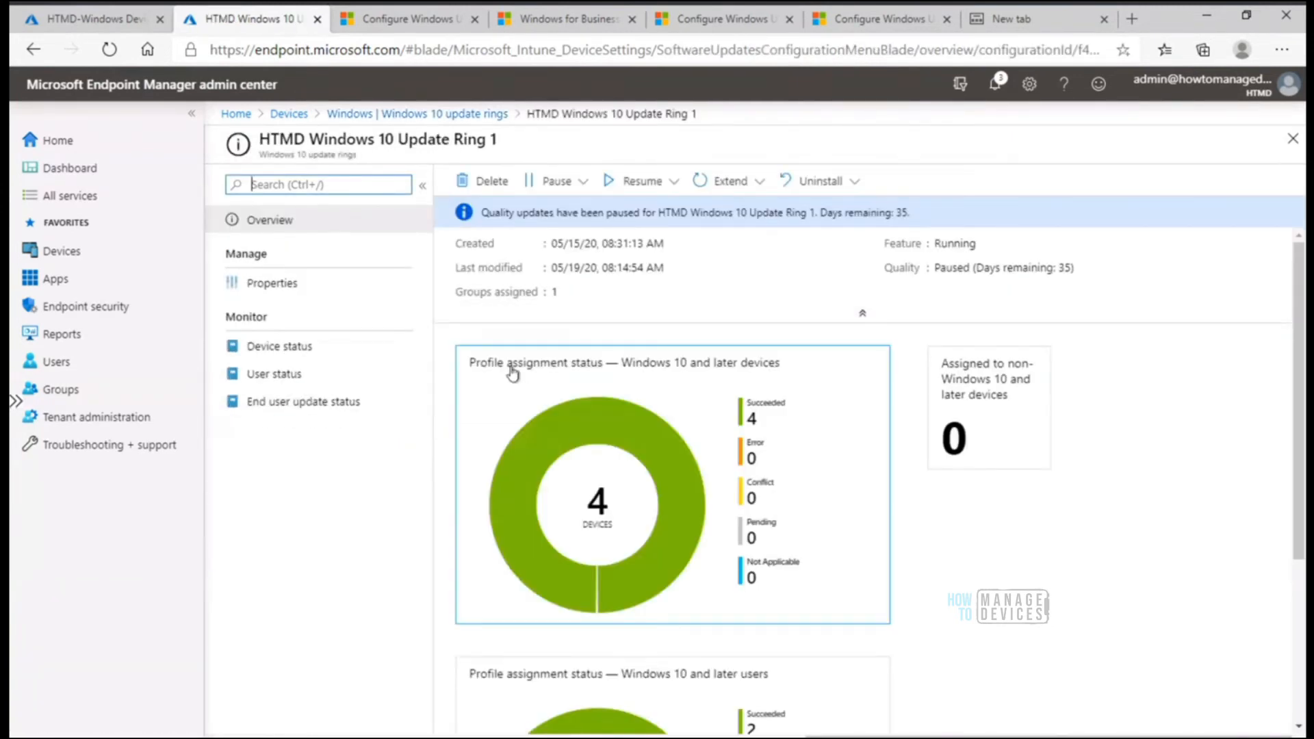
Open the update ring settings of HTMD Windows 10 Update Ring 1 for editing and highlight the feature update deferral period label
click(276, 286)
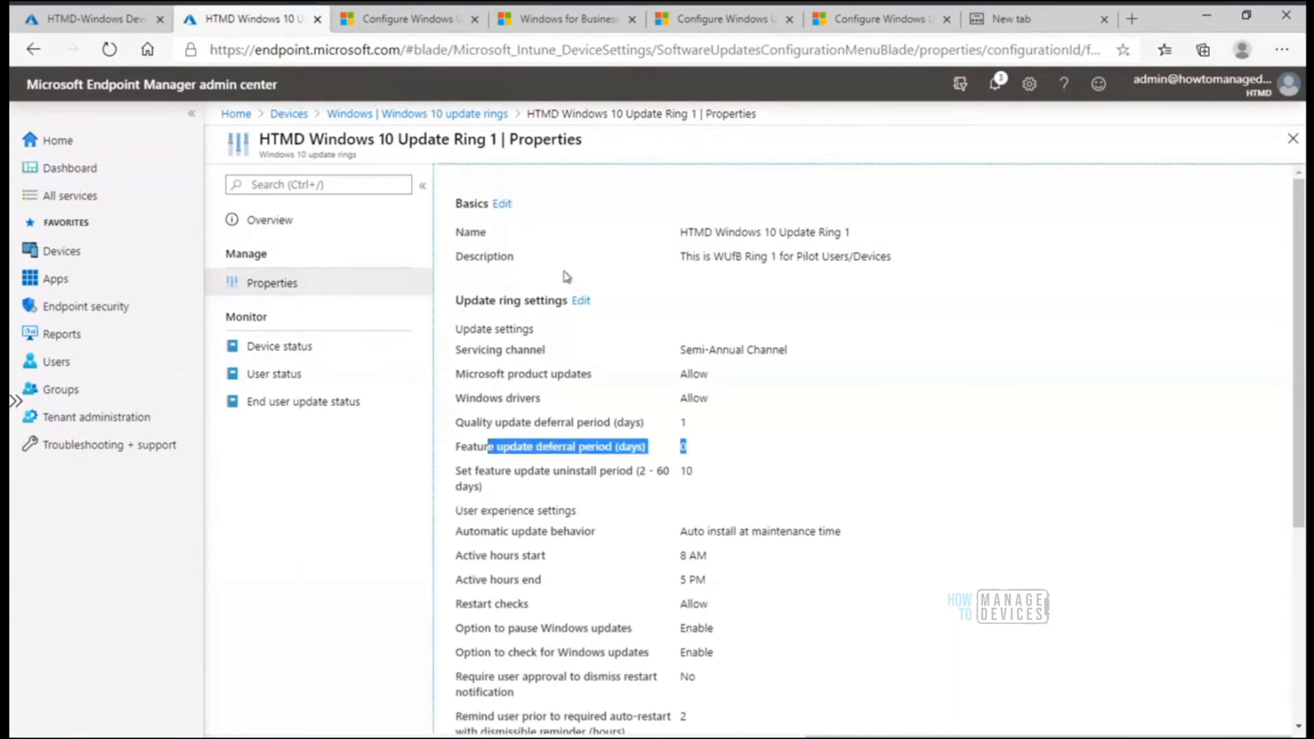
click(580, 301)
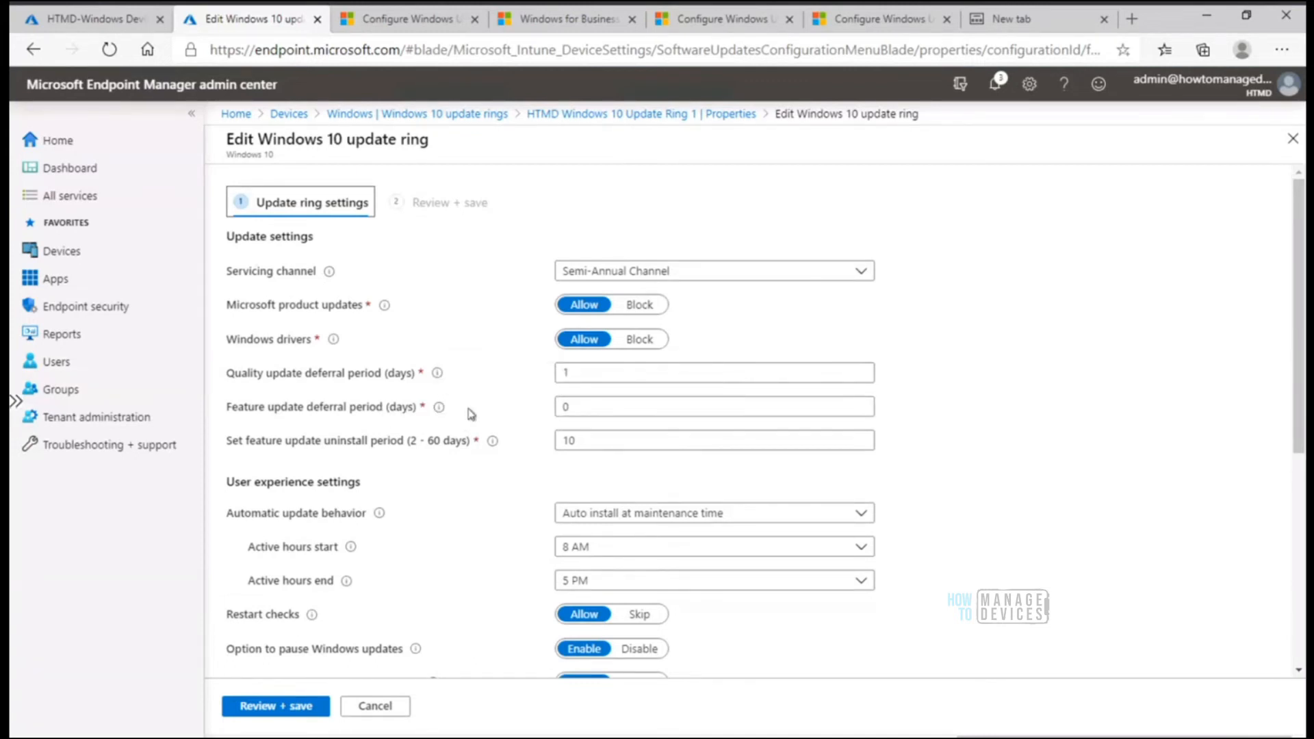
drag(226, 406, 457, 411)
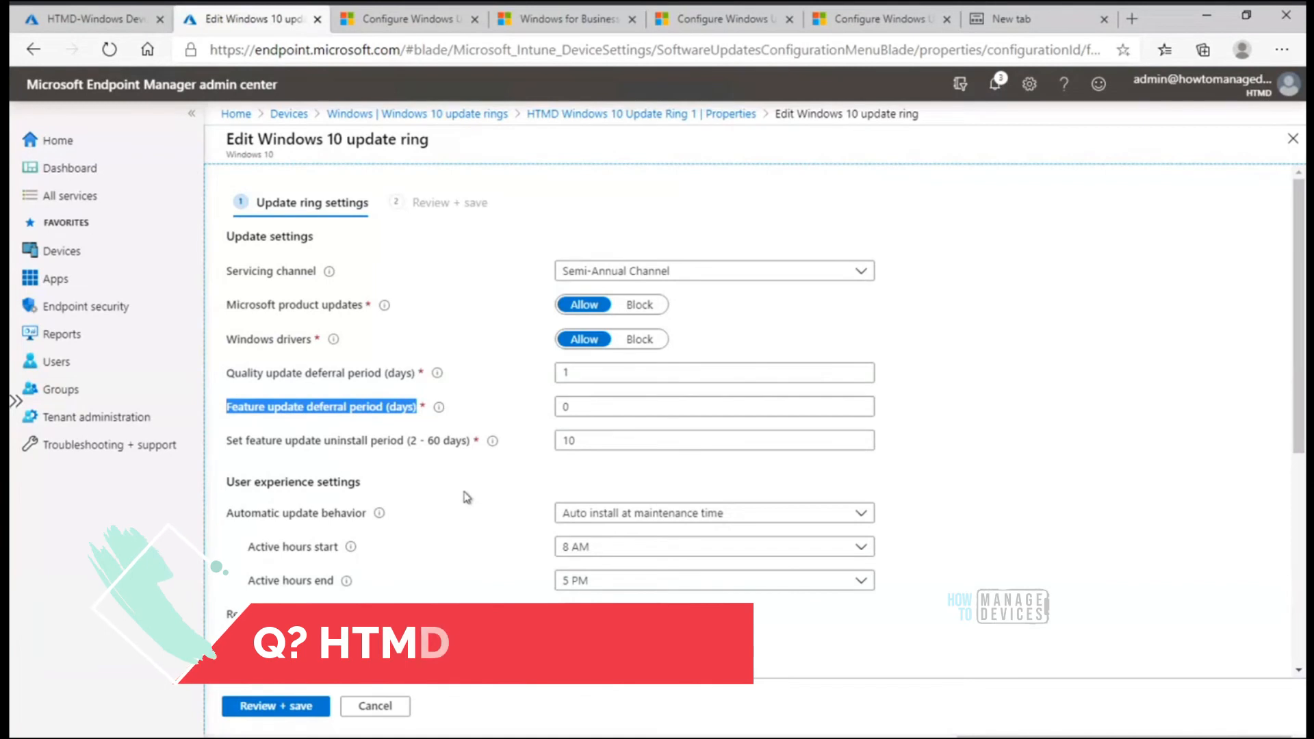
Set the ring's feature update deferral period to 365 days
click(602, 407)
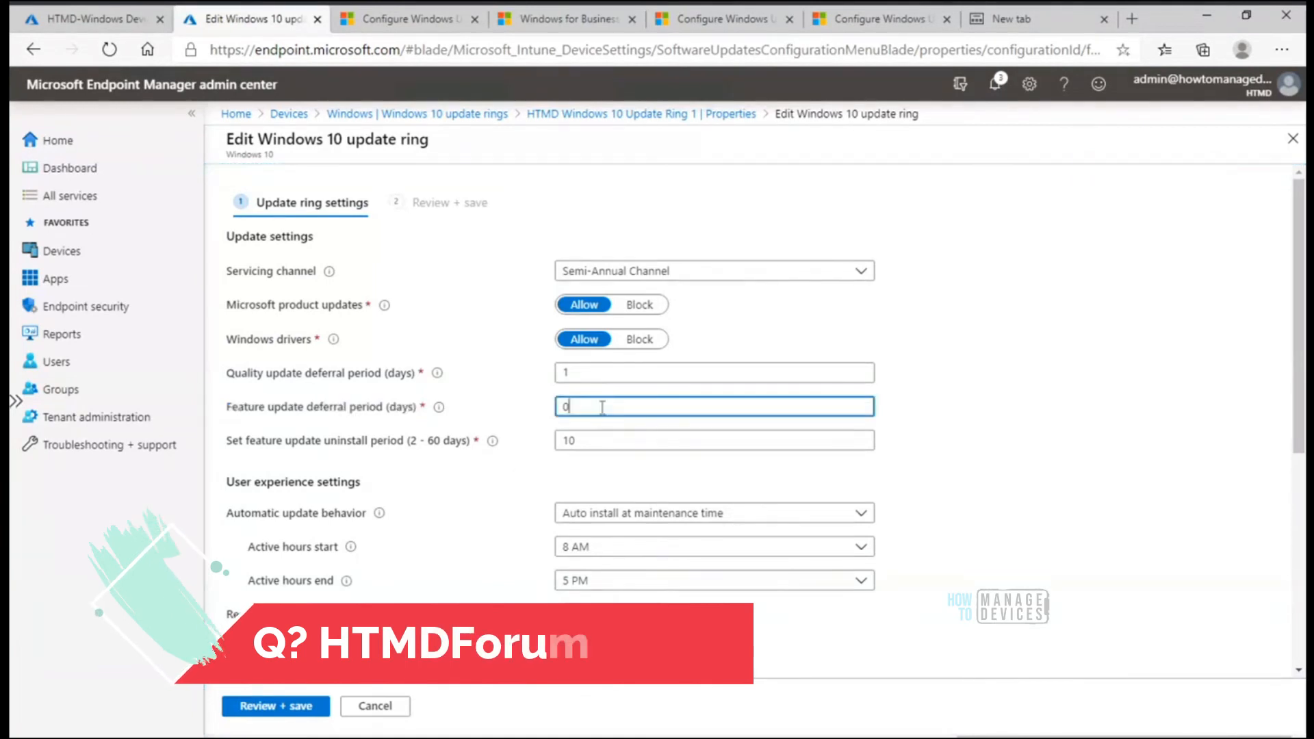
key(BackSpace)
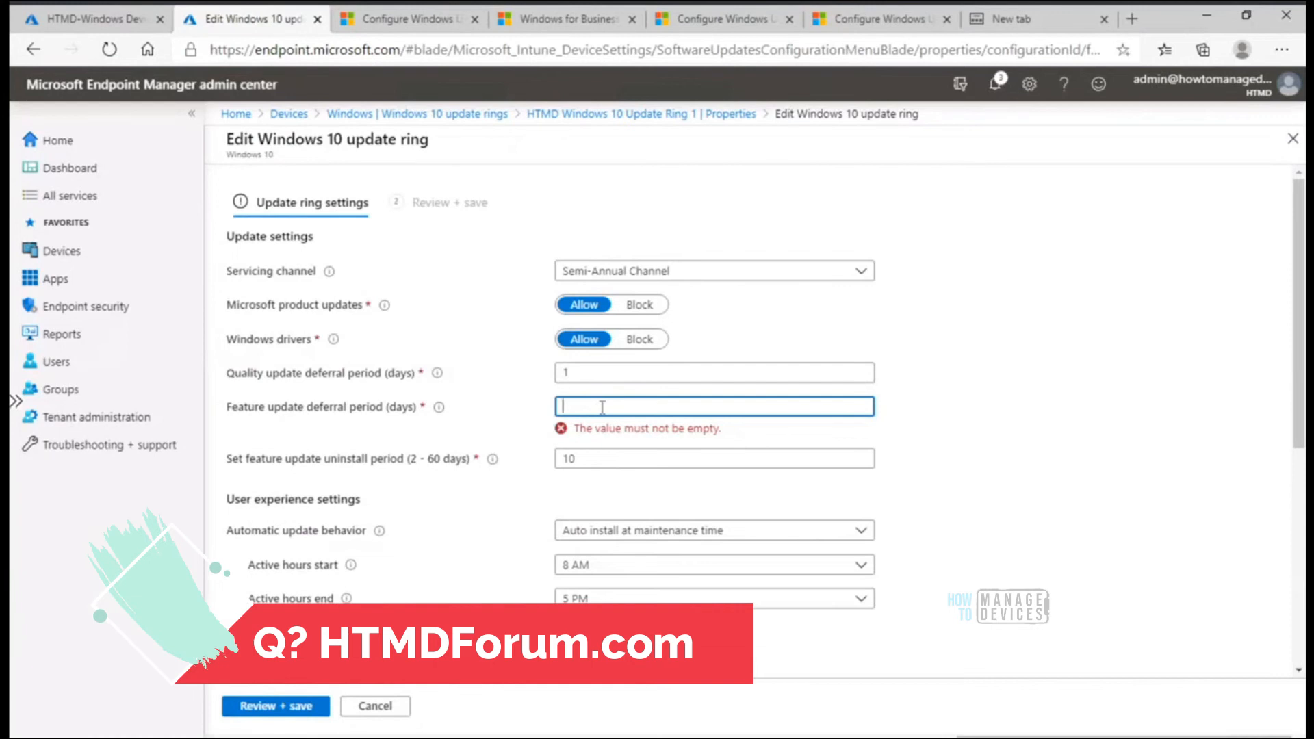
text(2737)
key(BackSpace)
text(5)
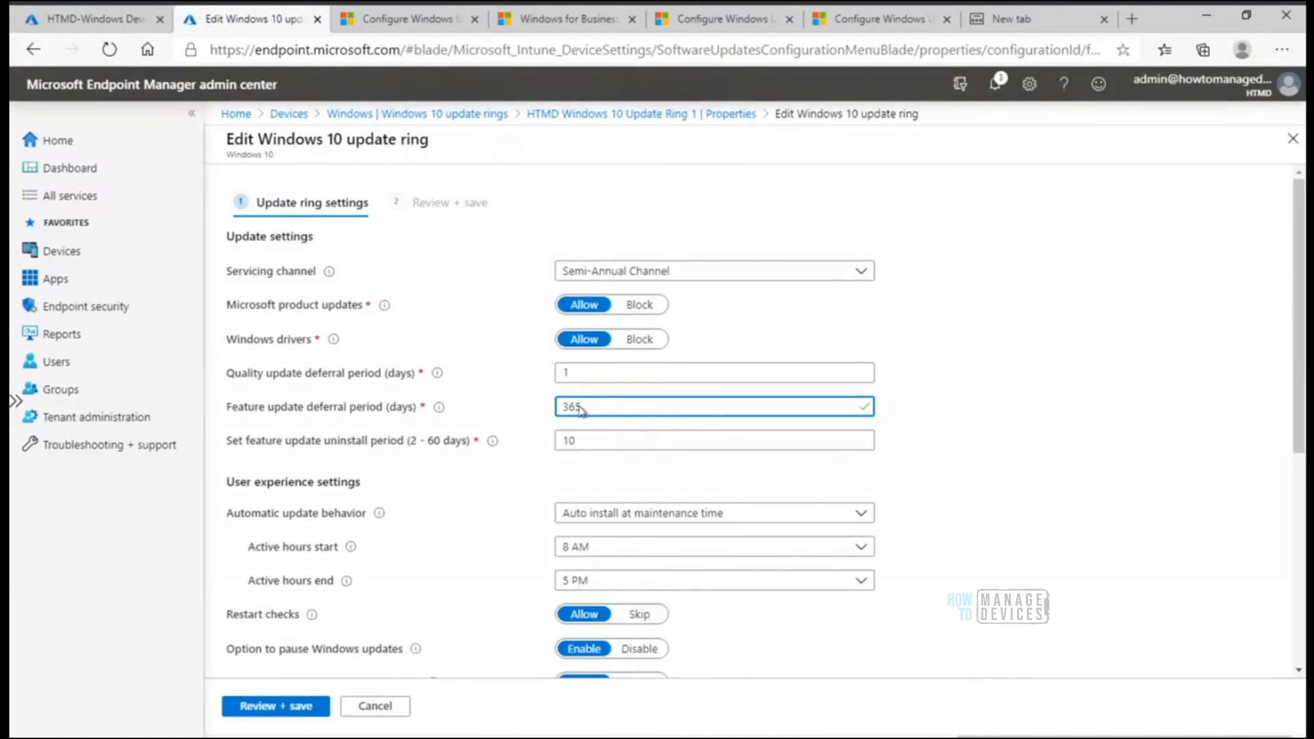
Set the feature update deferral period back to 0 days and leave the ring settings, discarding the unsaved edits
drag(599, 406, 508, 408)
key(BackSpace)
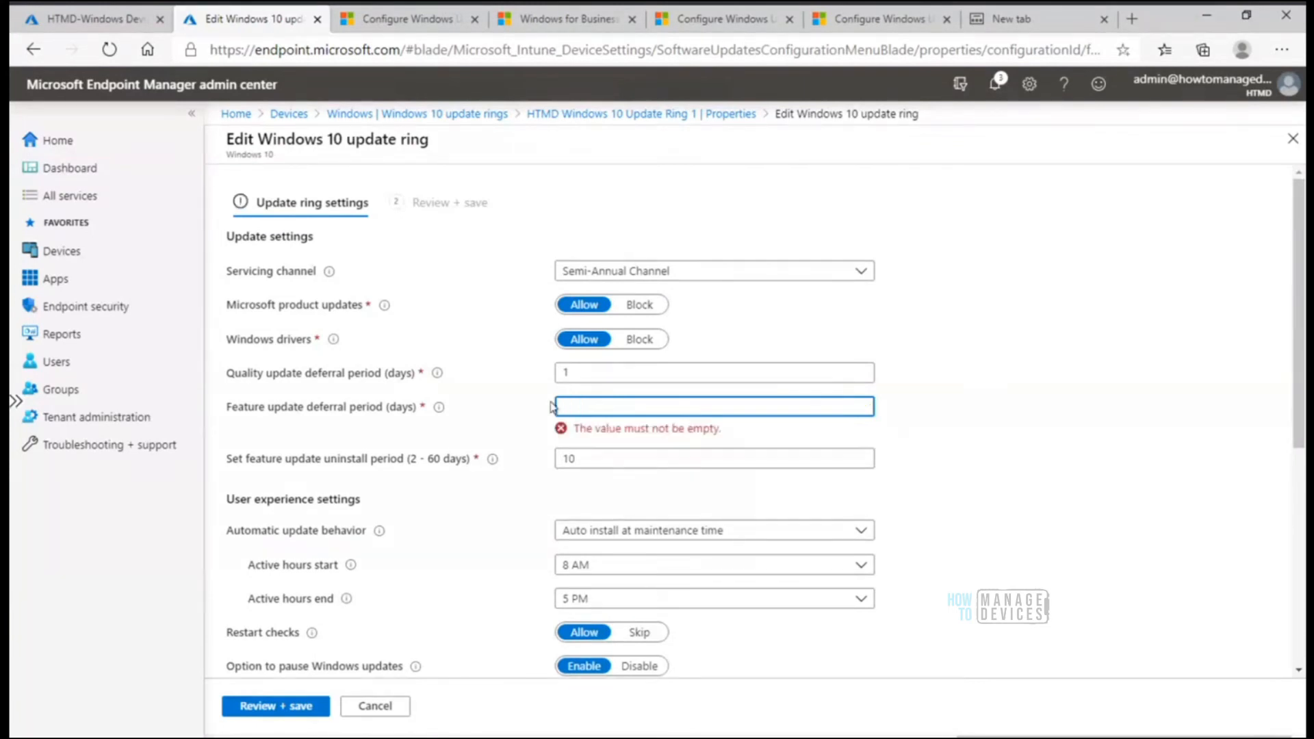
text(0)
click(392, 707)
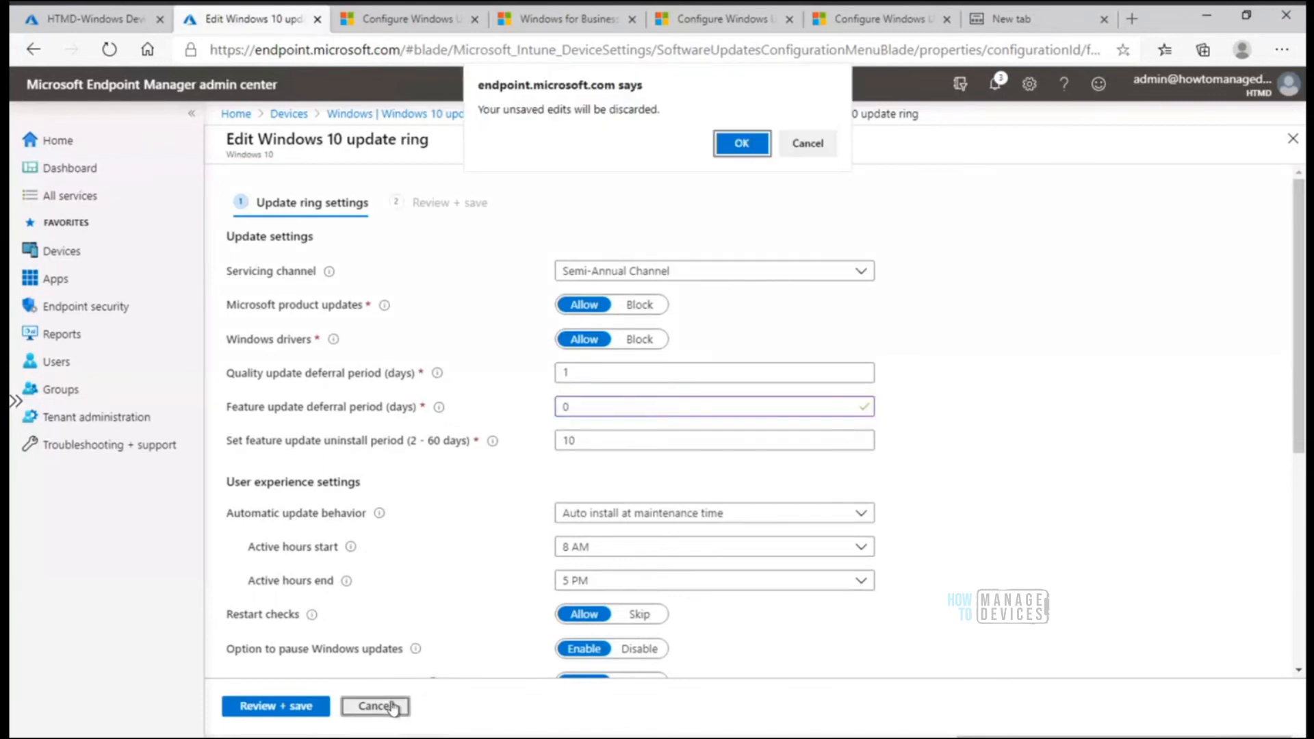
click(740, 146)
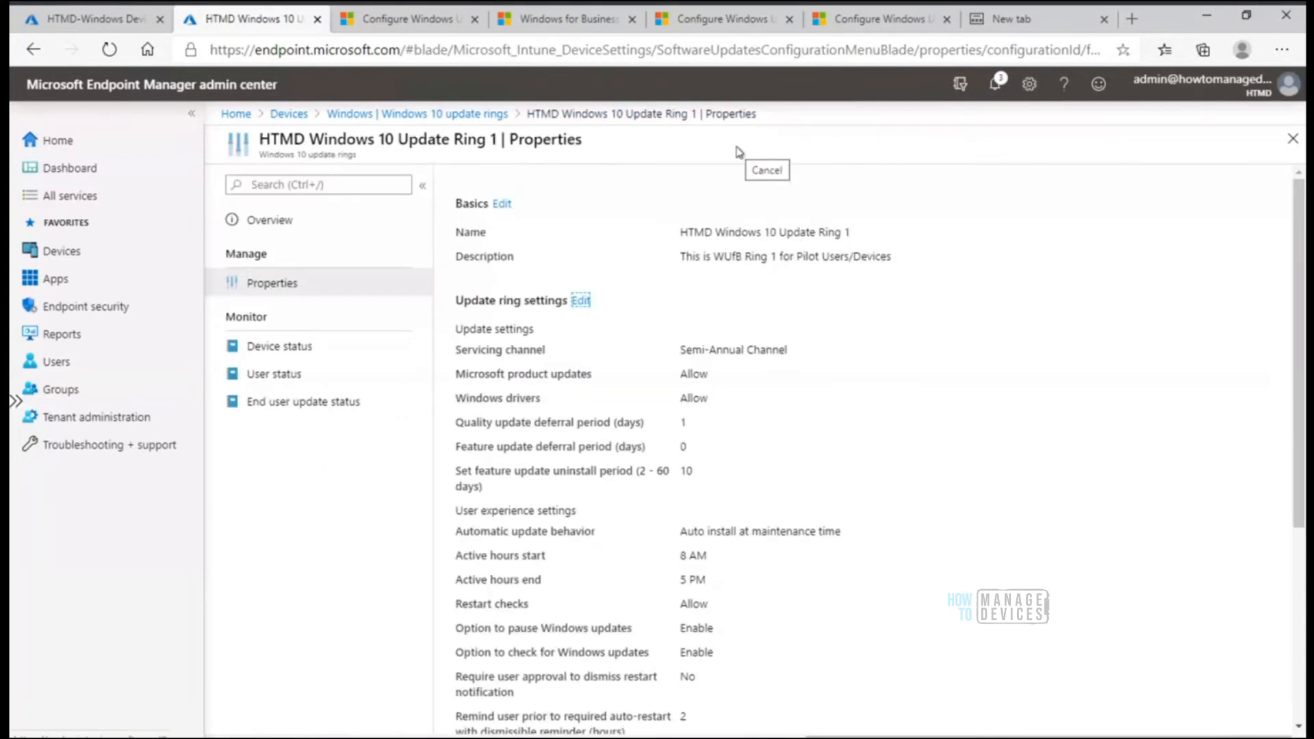
Go from the update rings to the Windows 10 feature updates and view the properties of HTMD Feature Ring 1
click(412, 115)
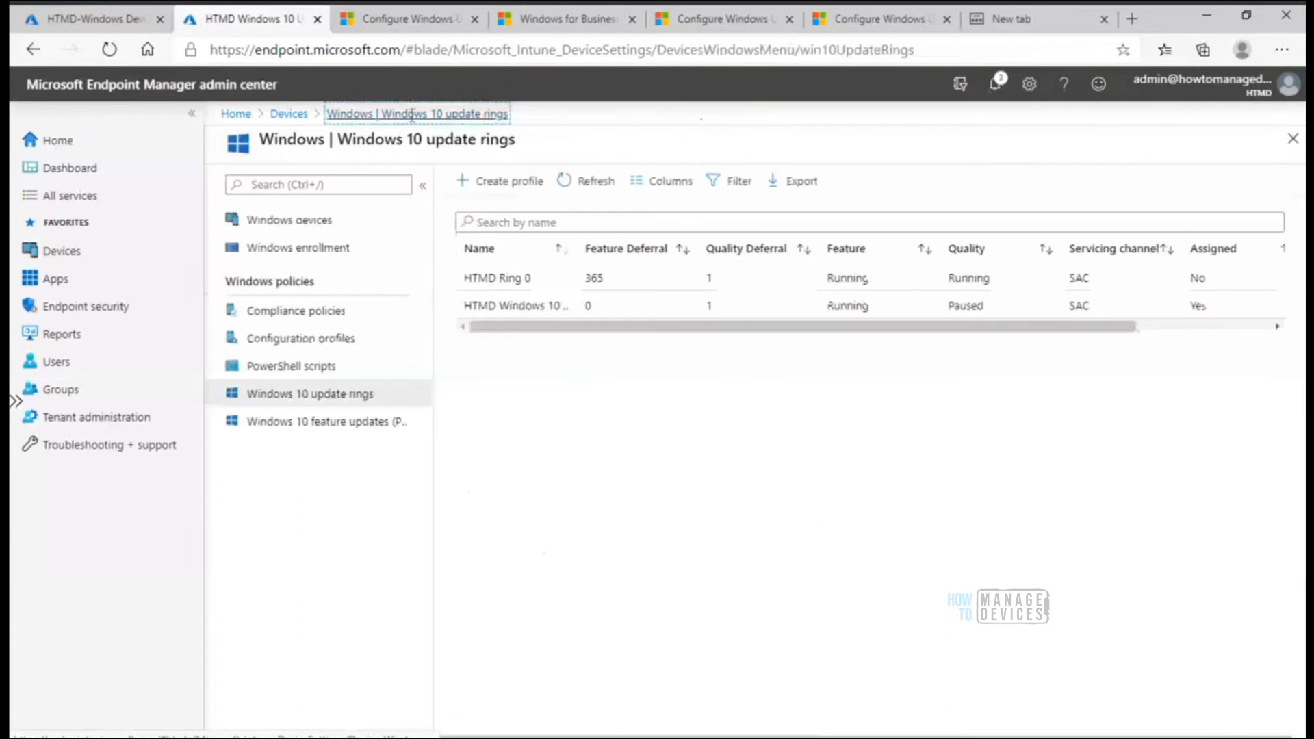
click(330, 422)
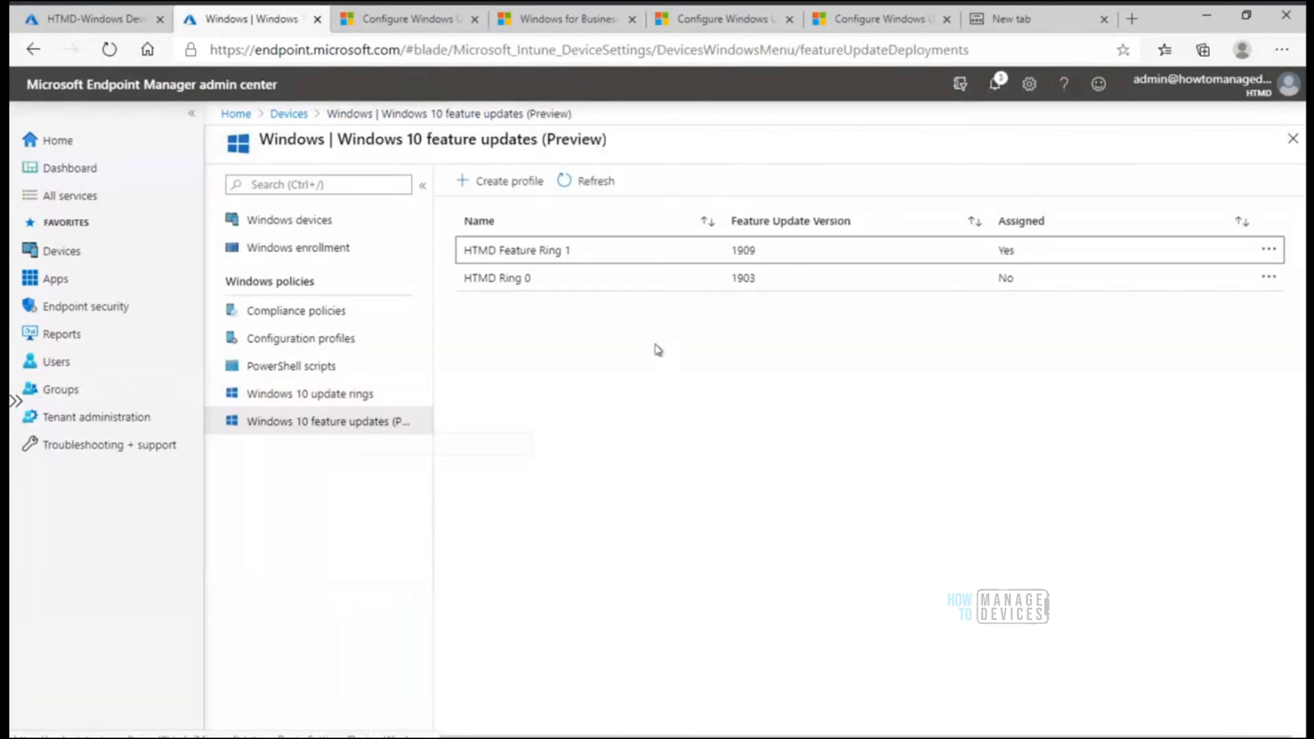
click(517, 257)
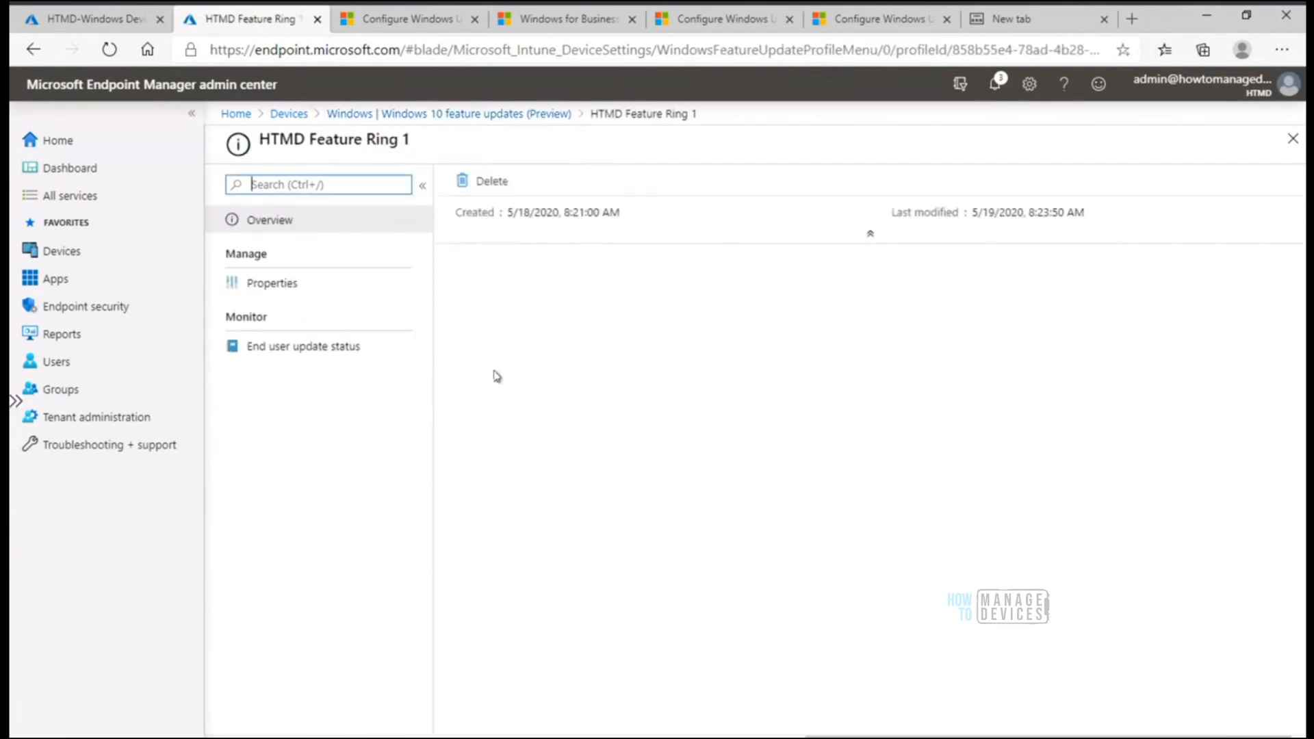
click(294, 287)
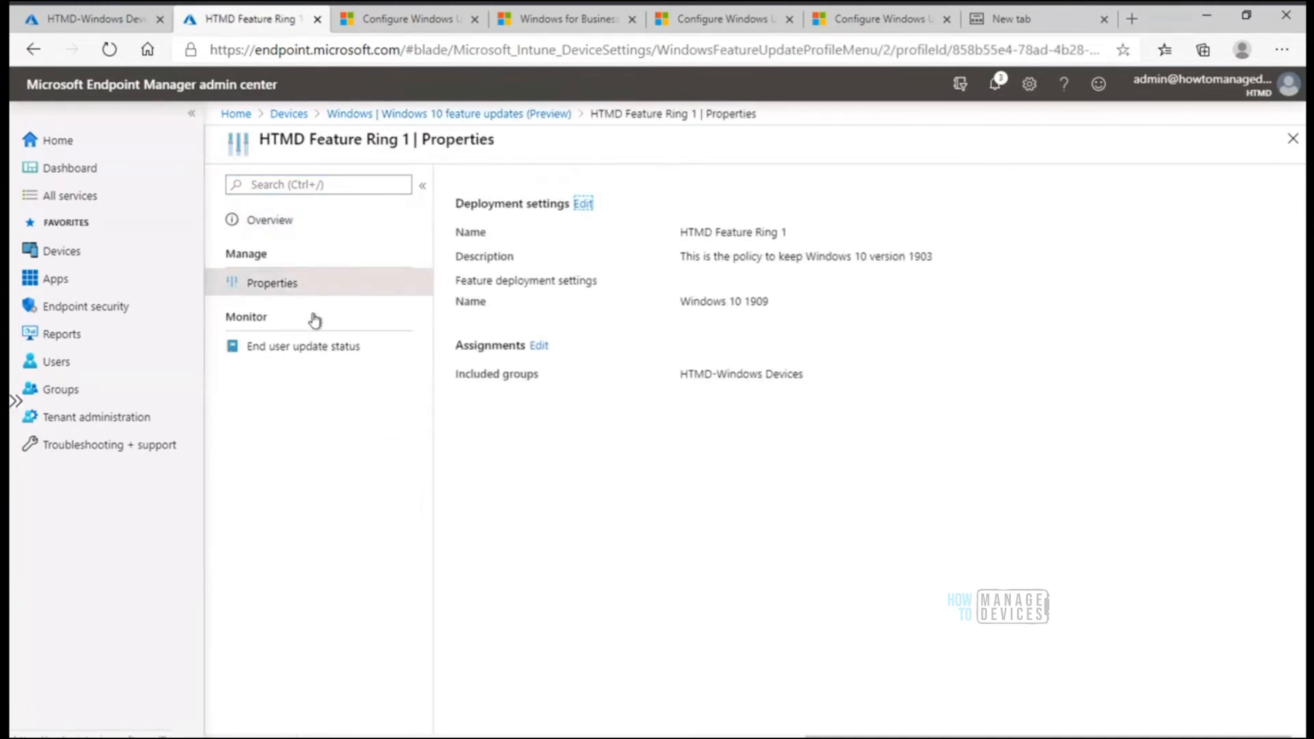
Switch to Update Vs Feature.jpg in Paint, underline the feature update deferral period limitation and draw a short line beside its value 0
click(643, 727)
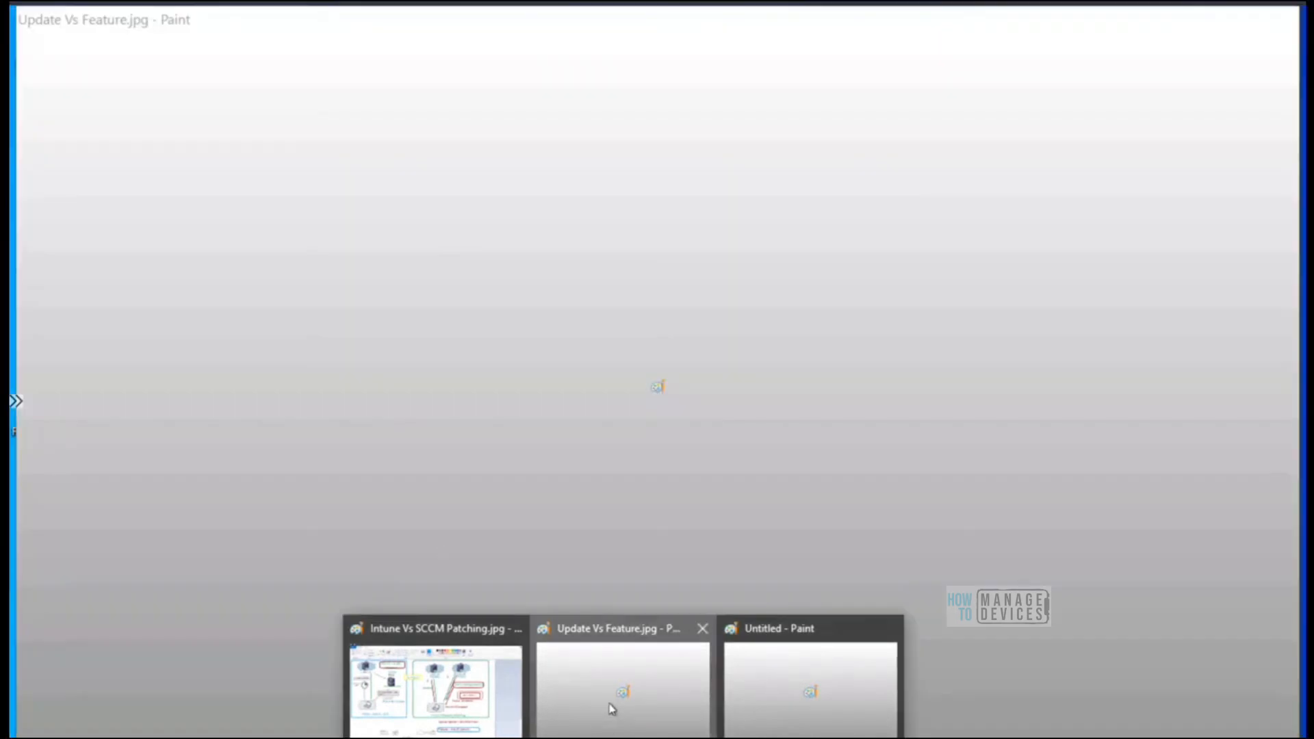
click(613, 709)
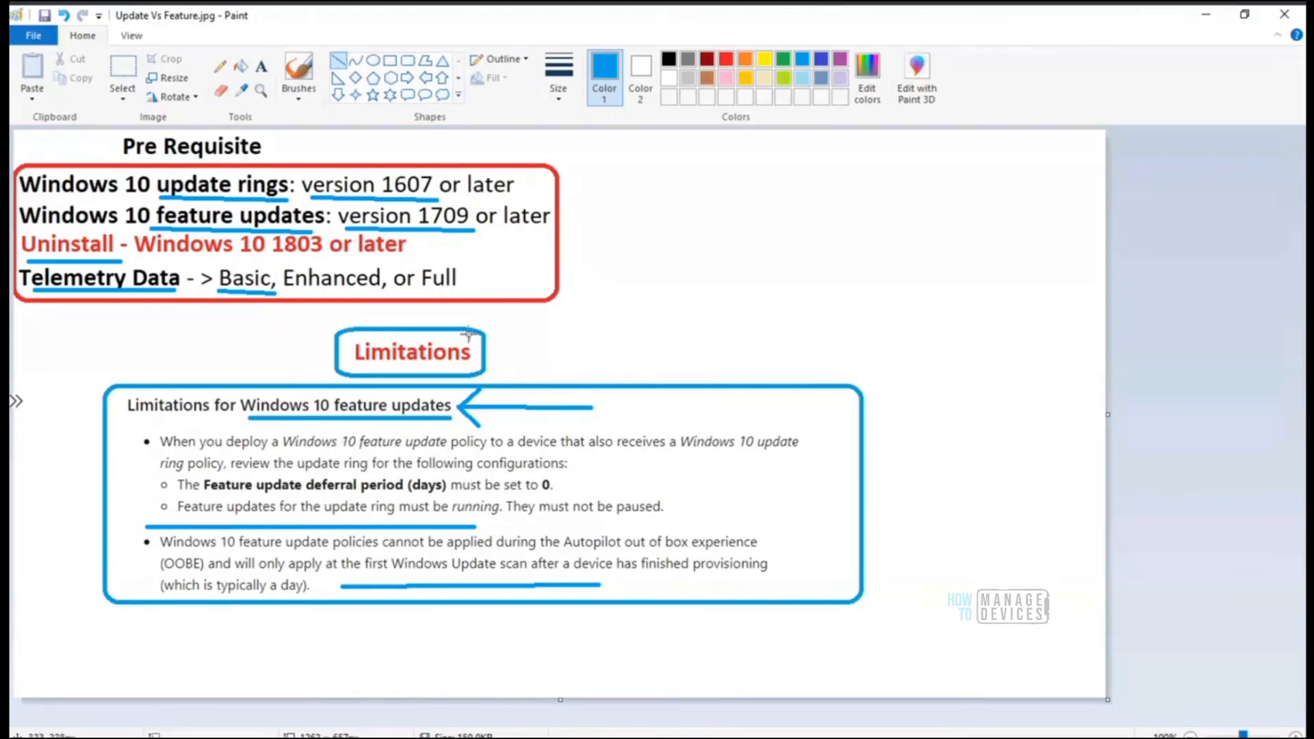
drag(161, 493, 423, 494)
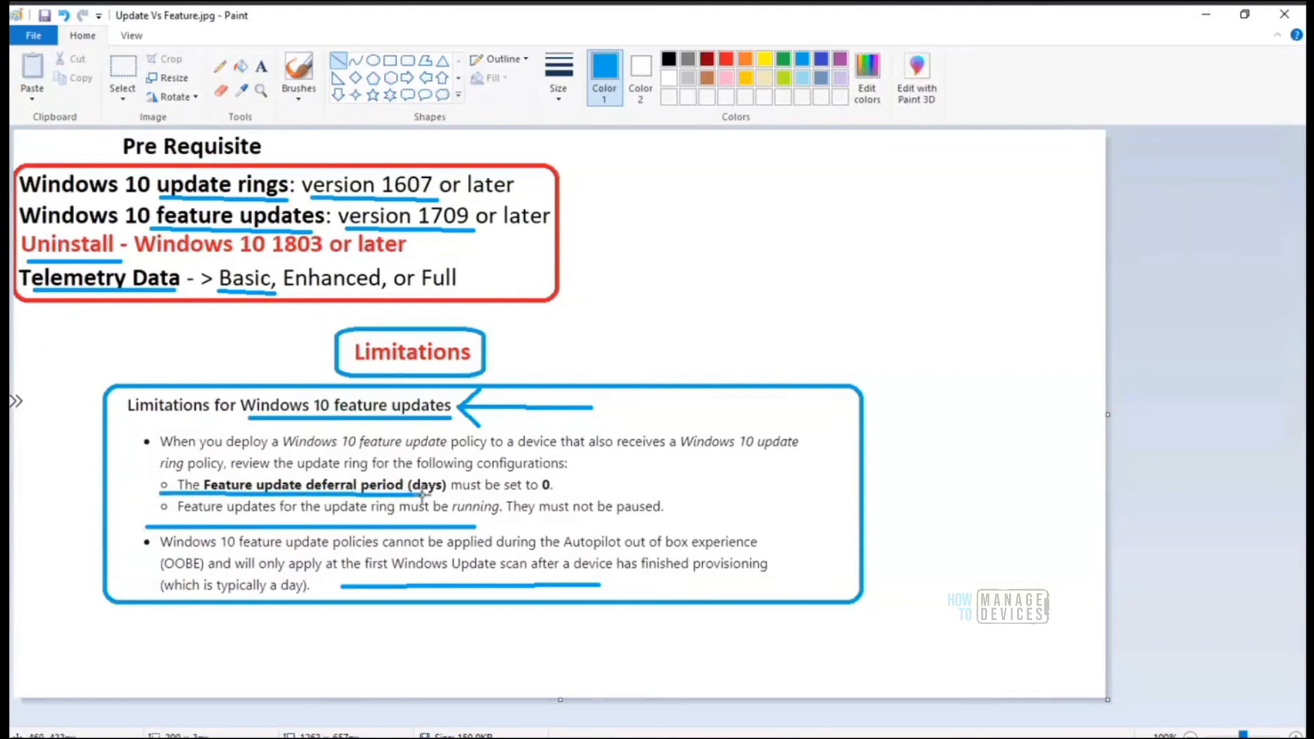
drag(556, 490, 619, 475)
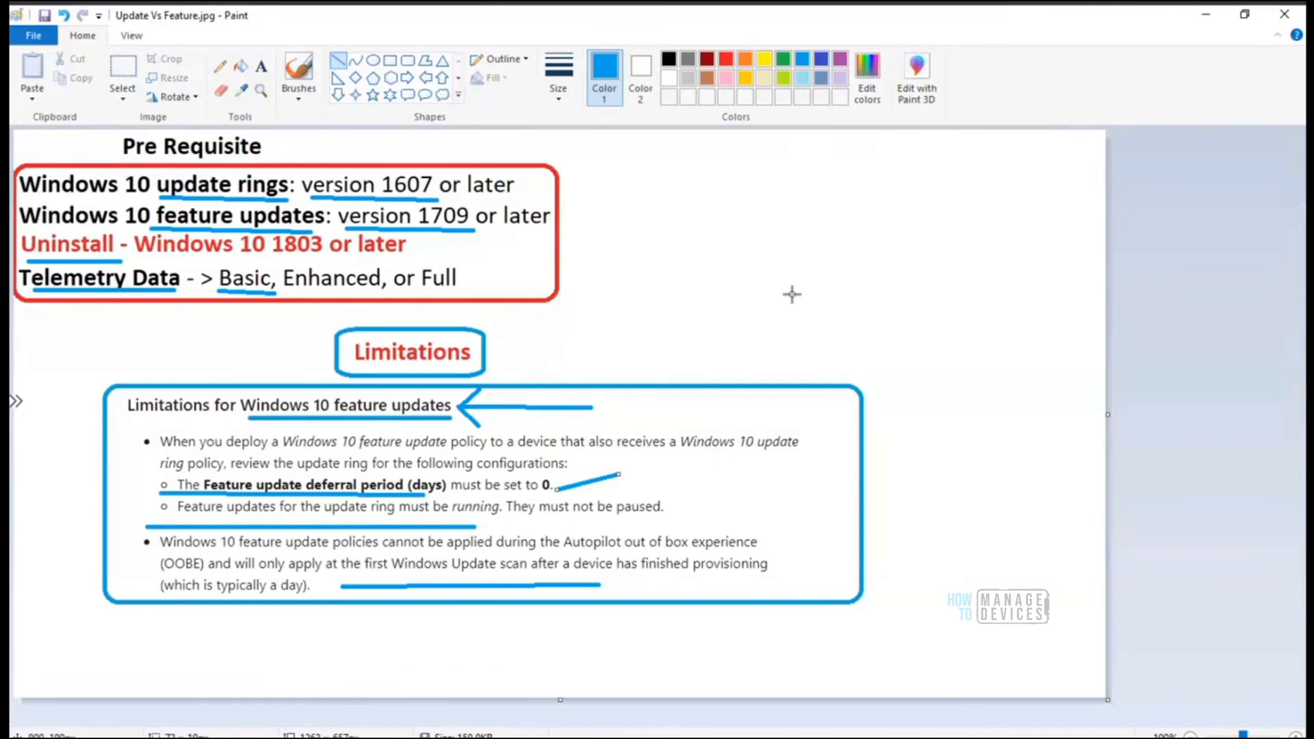
Undo both annotation lines in Update Vs Feature.jpg and switch to the Intune Vs SCCM Patching.jpg drawing
key(ctrl+z)
key(ctrl+z)
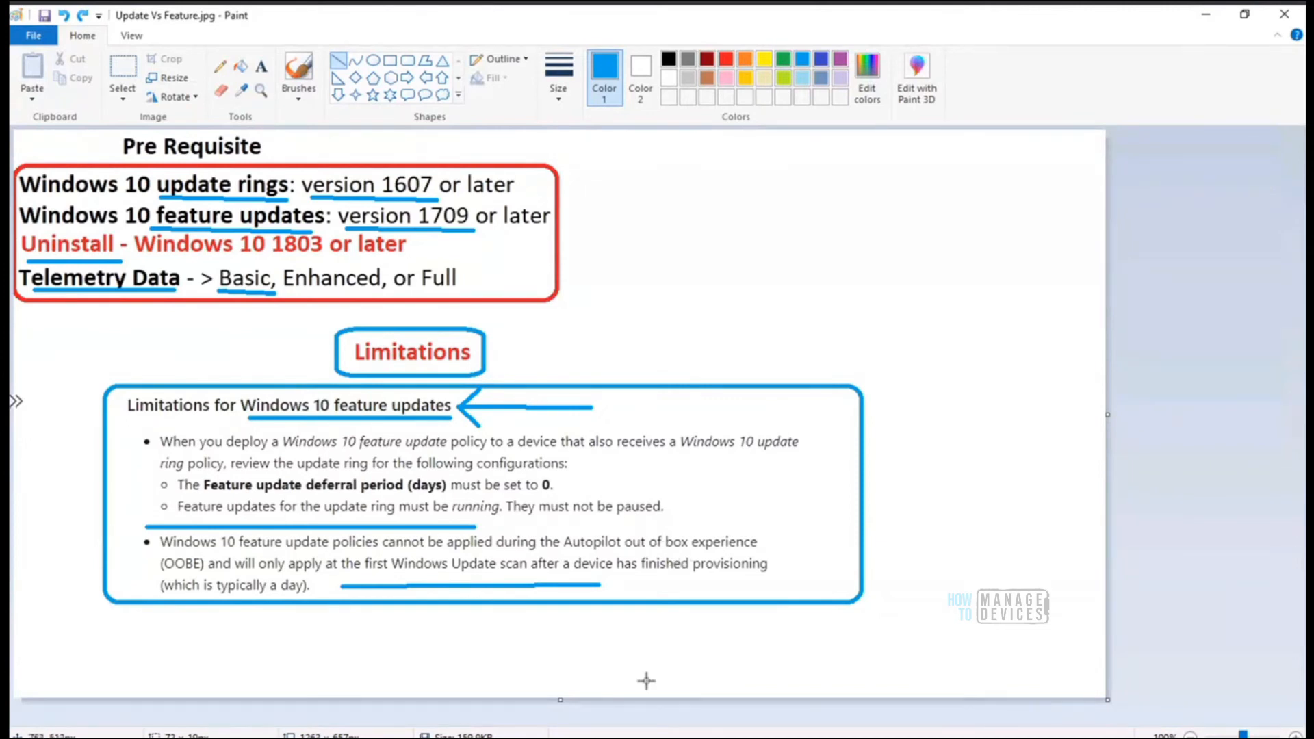
mouse_move(624, 738)
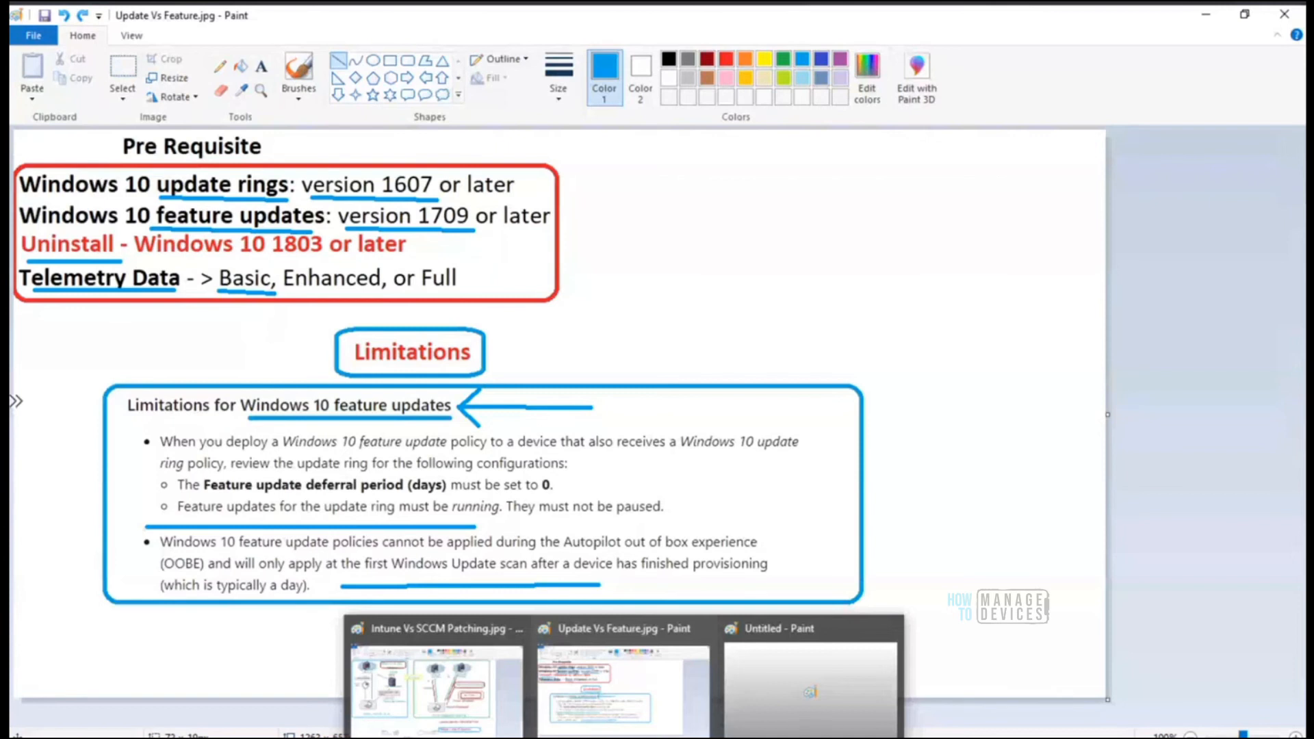
click(425, 716)
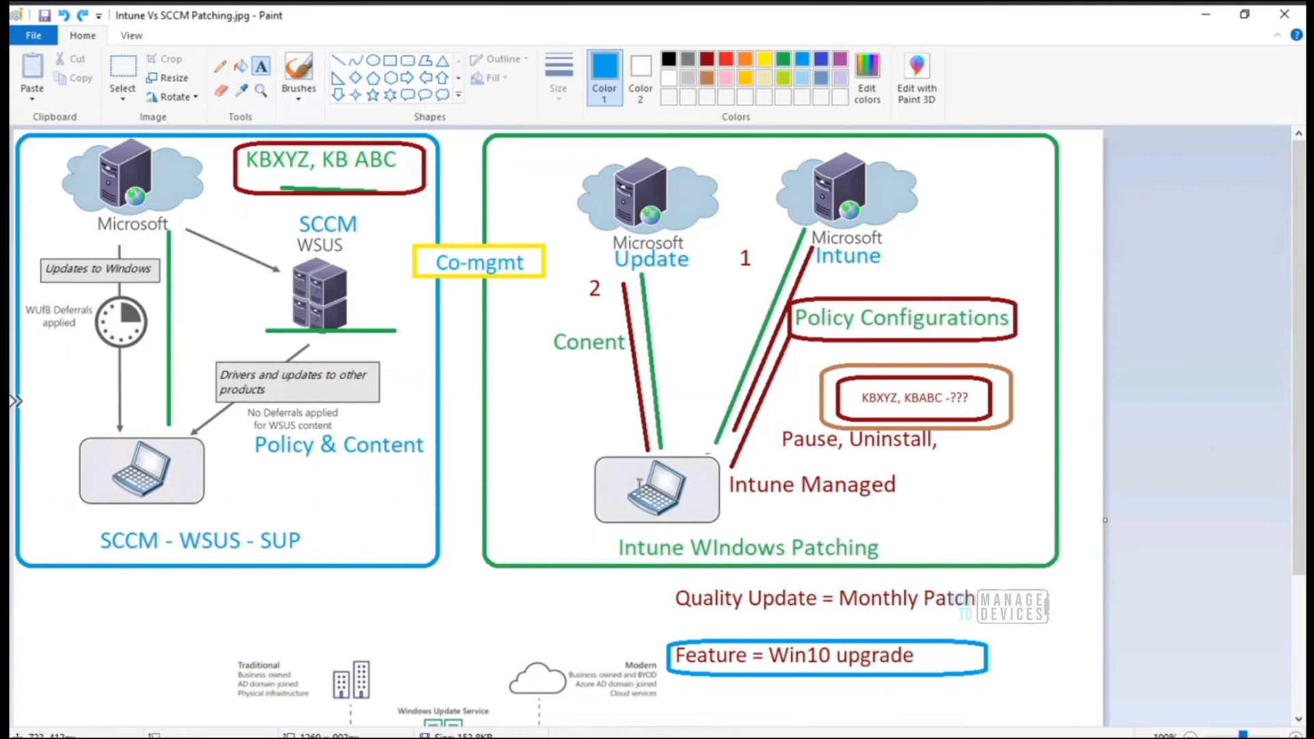
Switch to the MDM Only AADR remote desktop session and show it in full screen
click(709, 738)
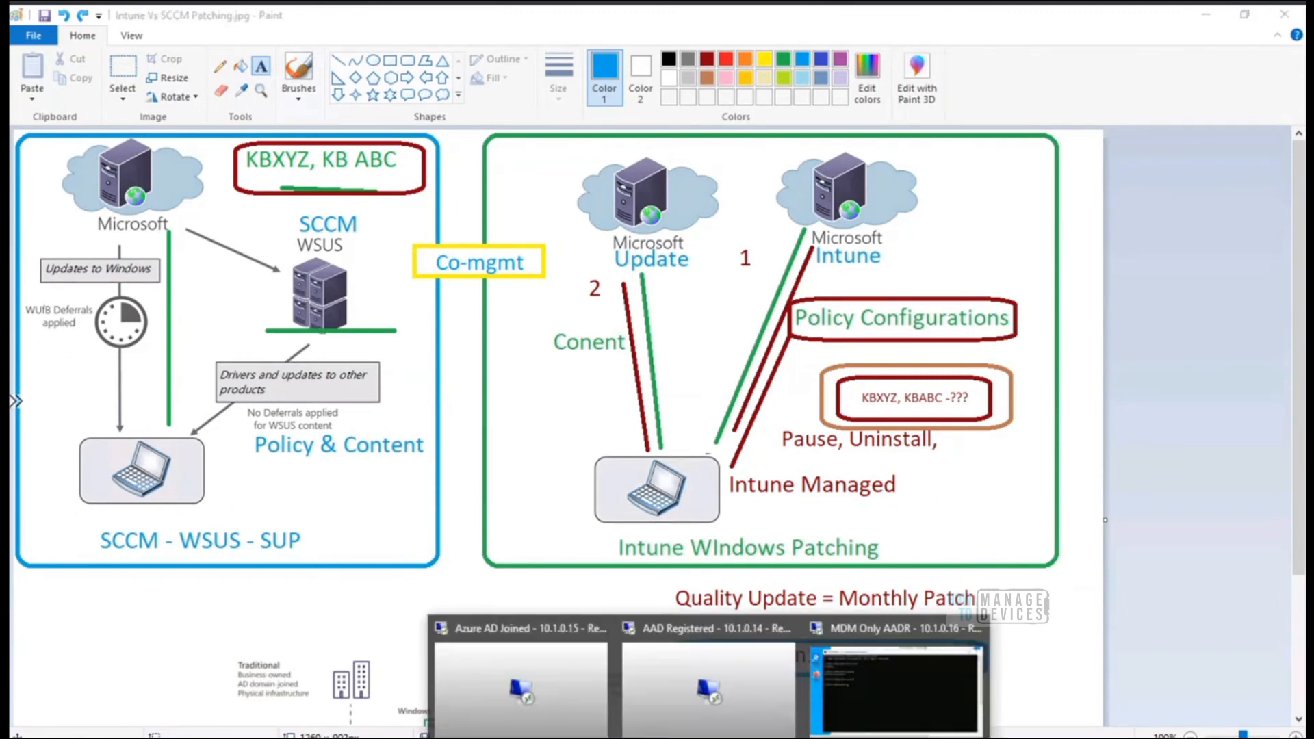
mouse_move(763, 714)
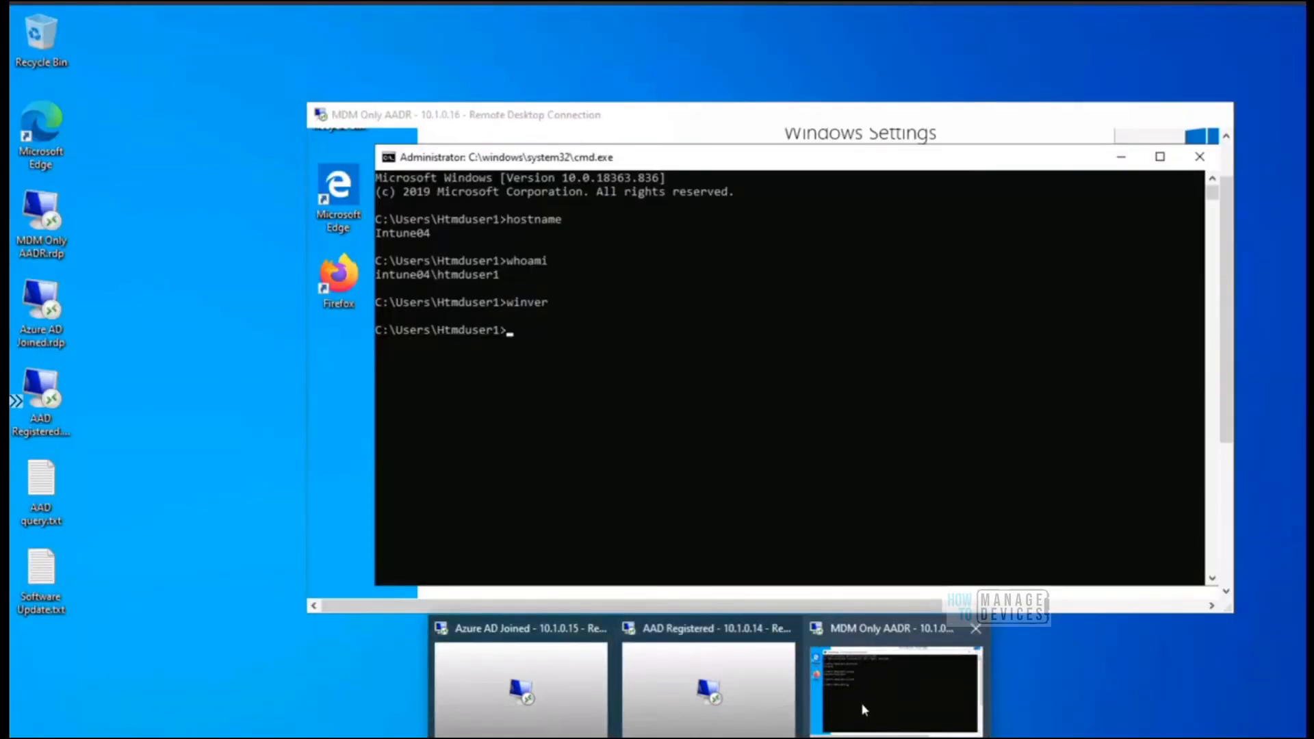
click(861, 703)
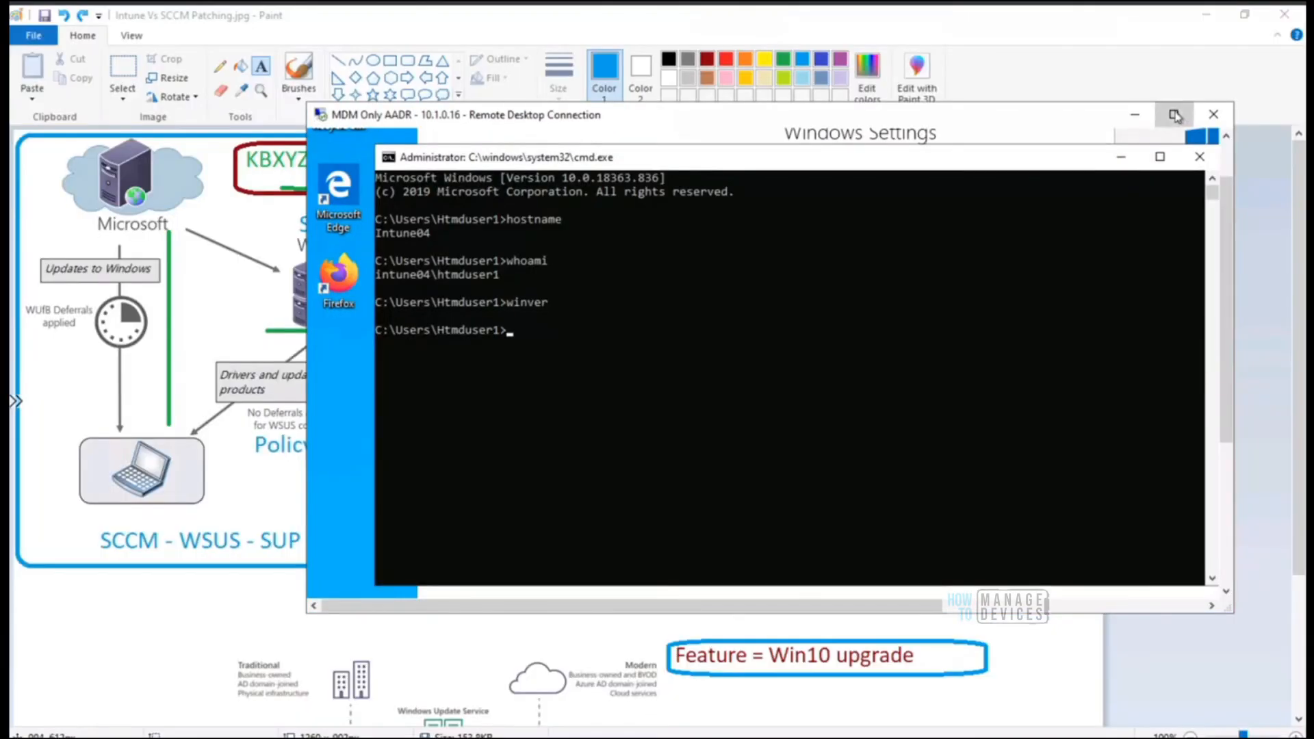
click(1179, 114)
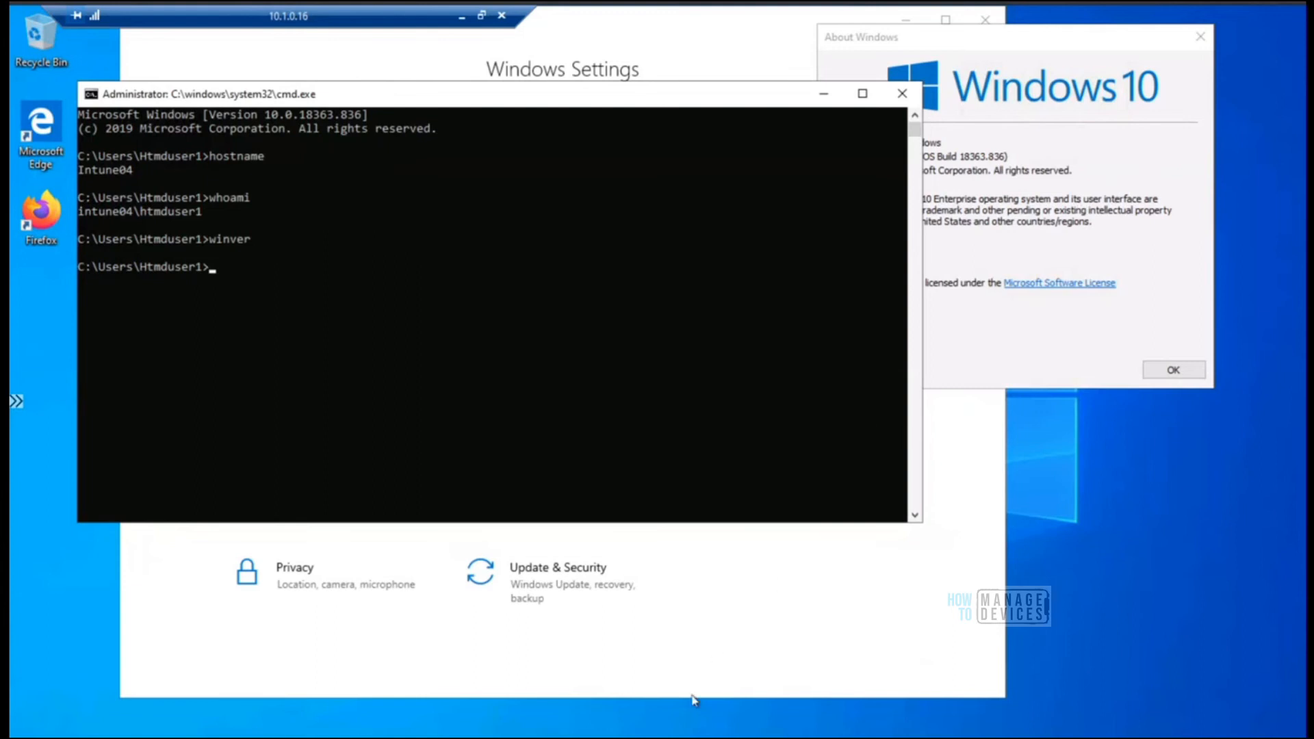
Launch Event Viewer with the eventvwr command in the Command Prompt, move its window up and widen it
text(eventvwr)
key(Return)
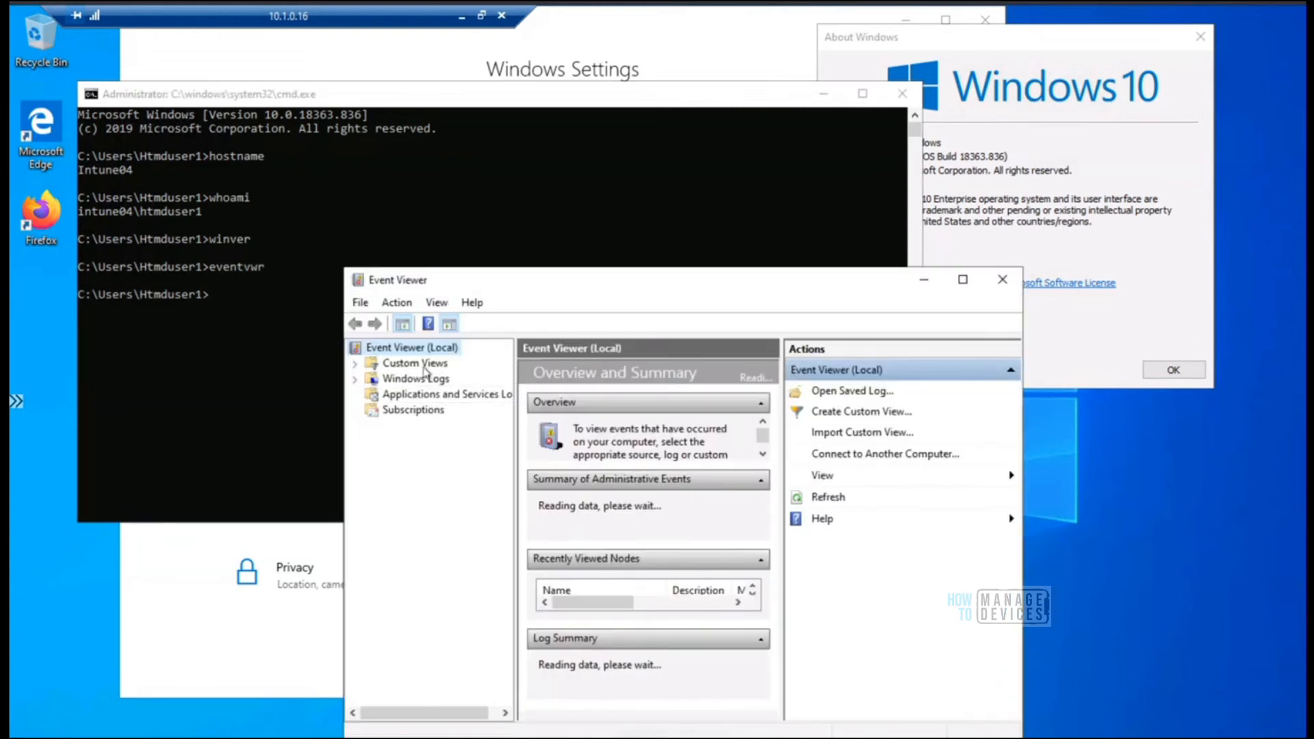
drag(861, 284, 837, 148)
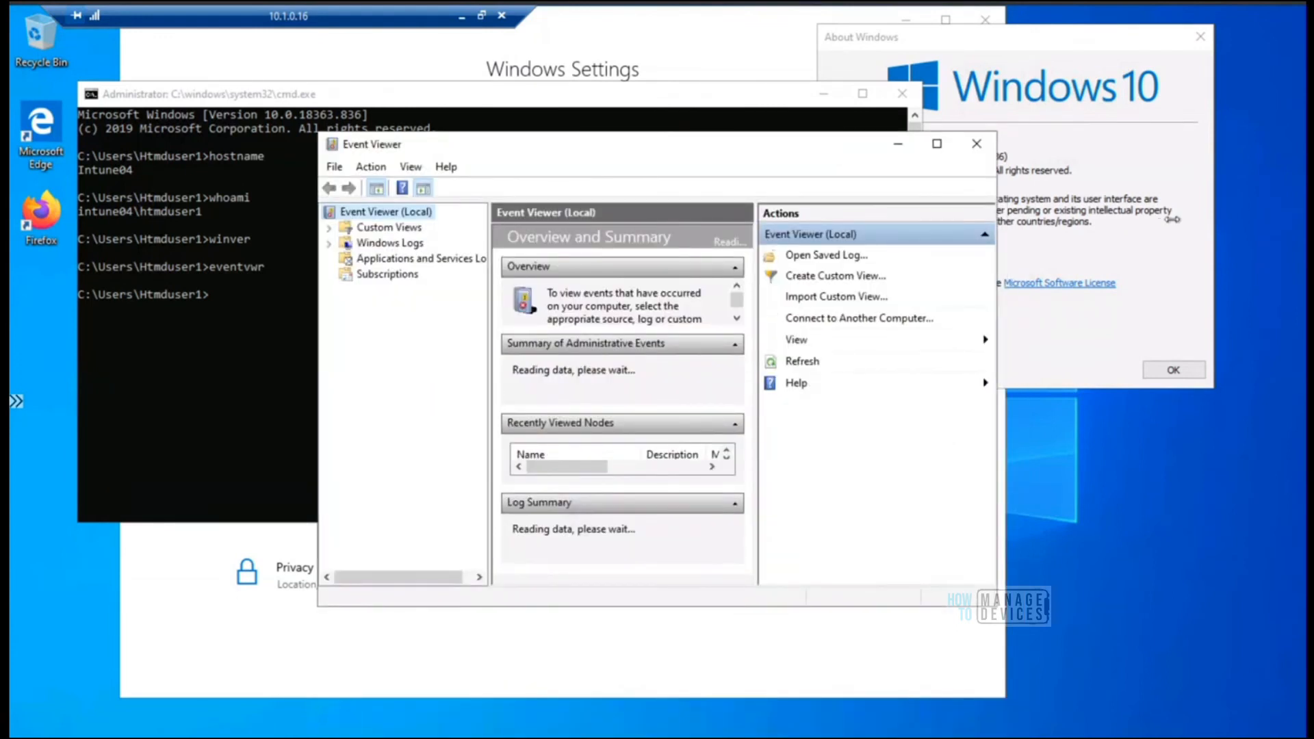
drag(1173, 219, 1170, 219)
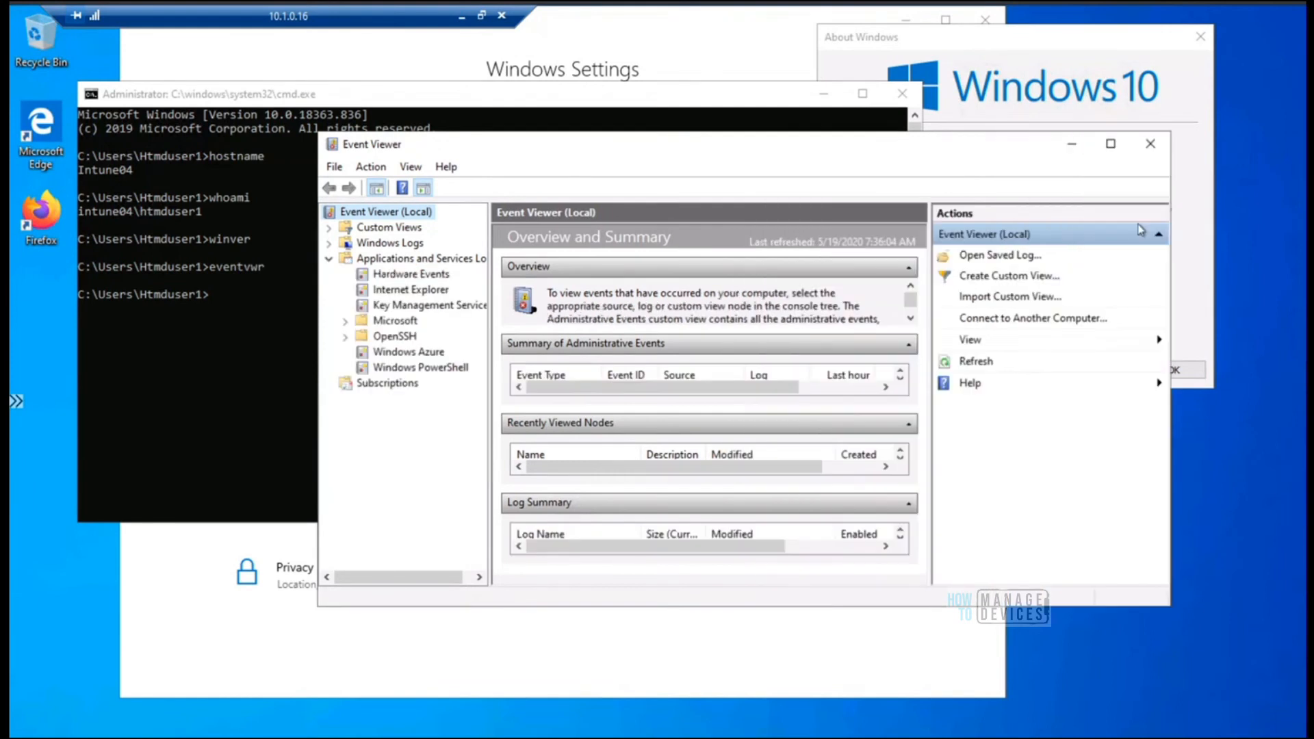
Expand the Microsoft folder under Applications and Services Logs and its Windows subfolder in the MDM Only AADR session
click(345, 321)
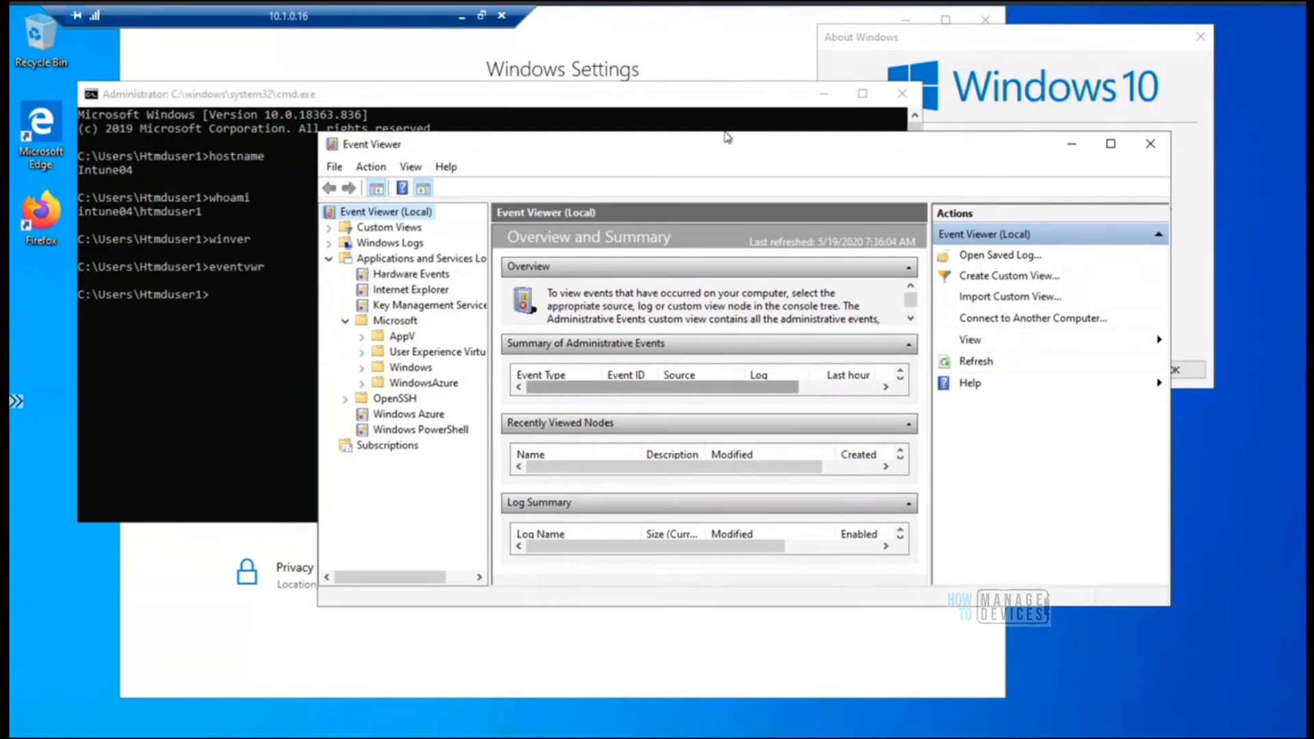
click(461, 17)
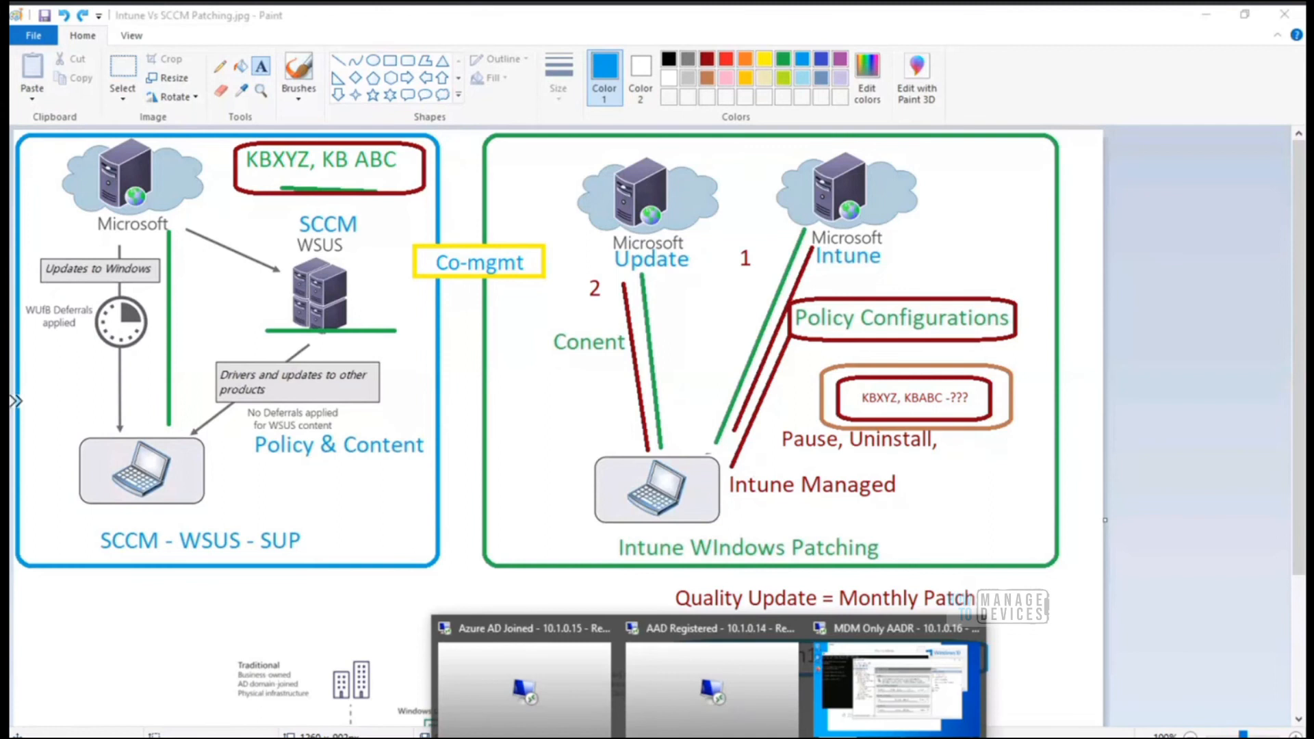
mouse_move(883, 705)
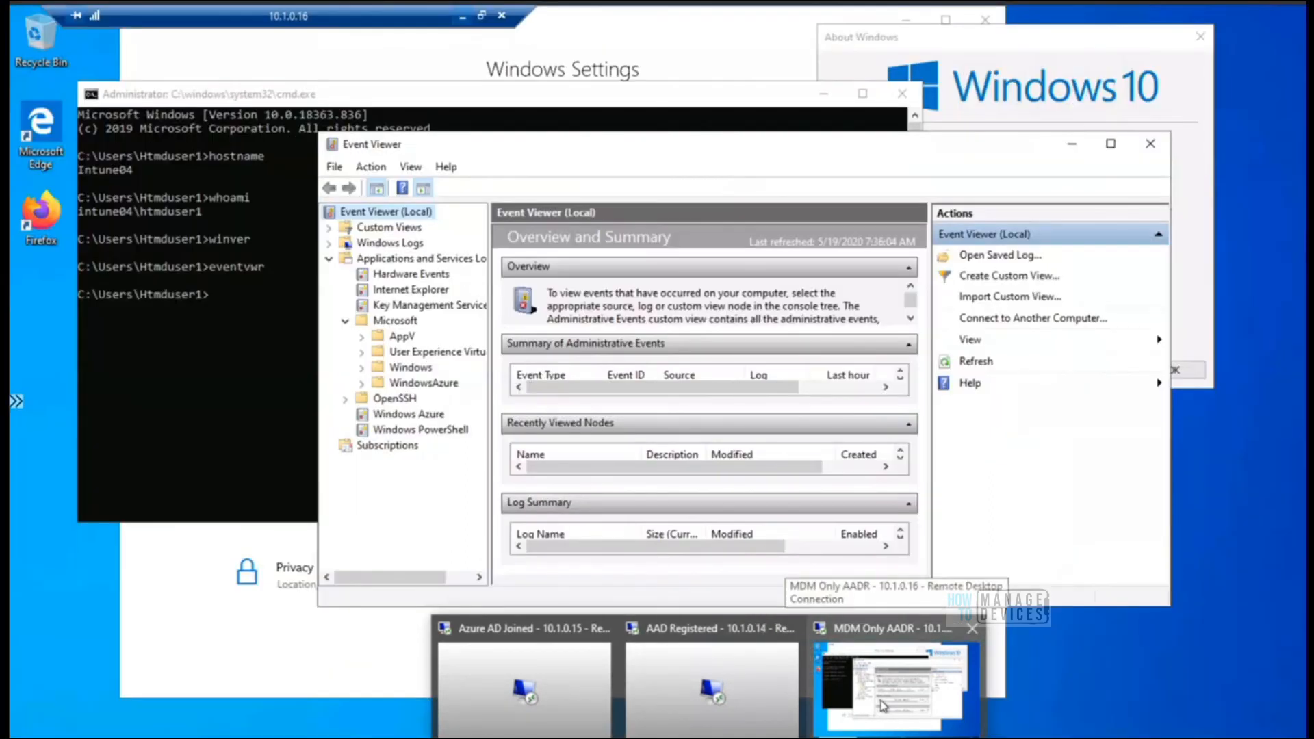
click(881, 705)
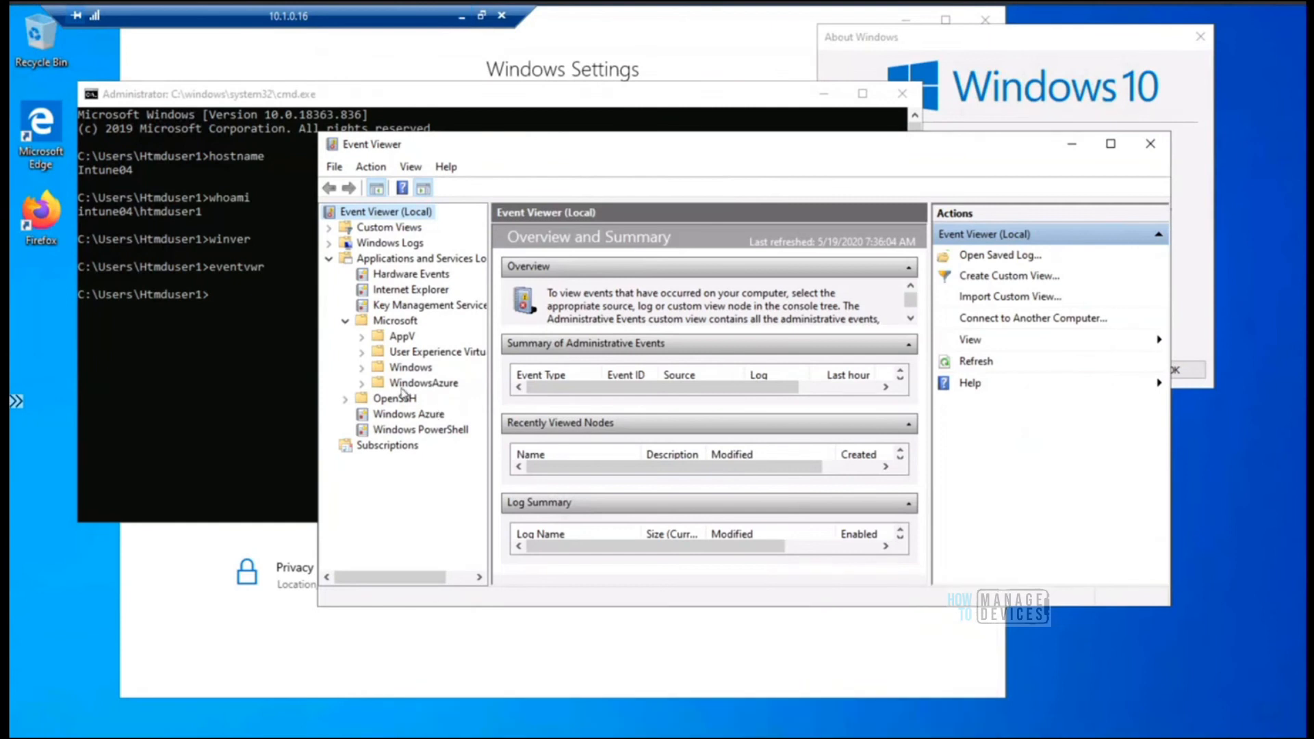
click(362, 368)
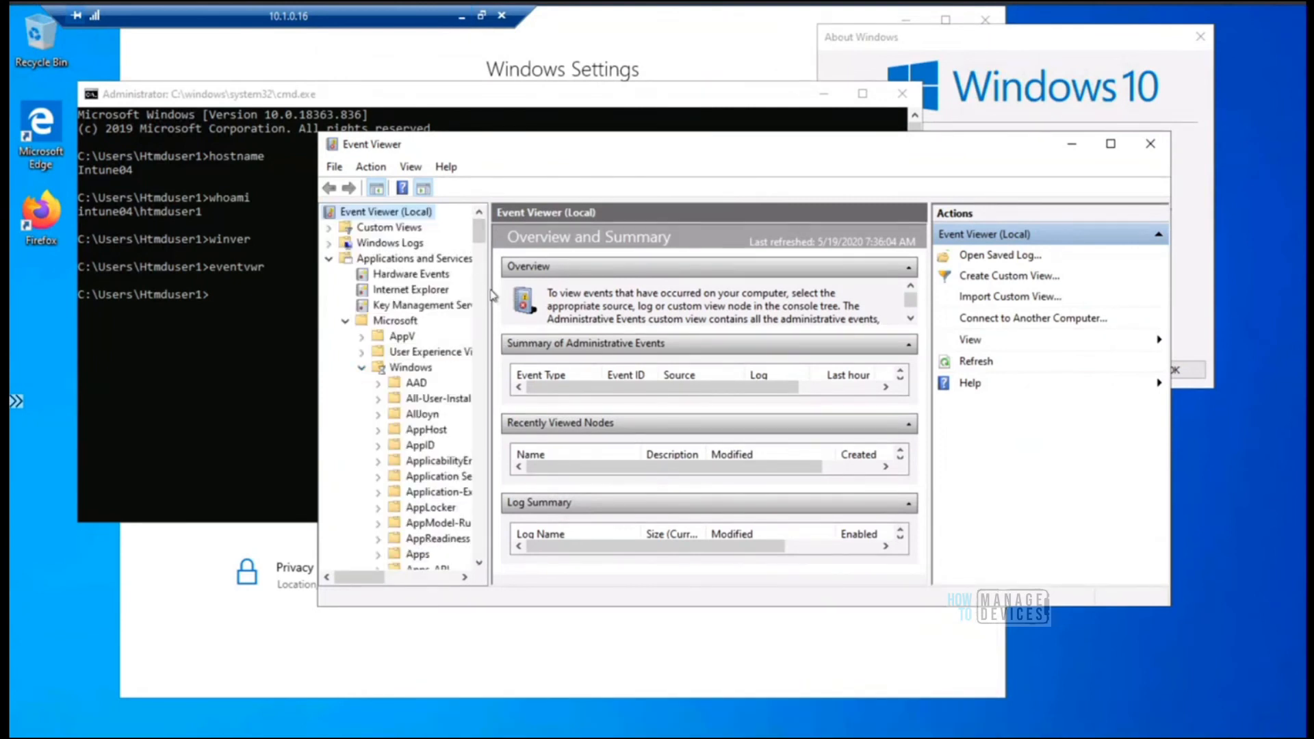
Widen the console tree, maximize Event Viewer and locate the WindowsUpdateClient folder among the Windows logs
drag(489, 268, 608, 267)
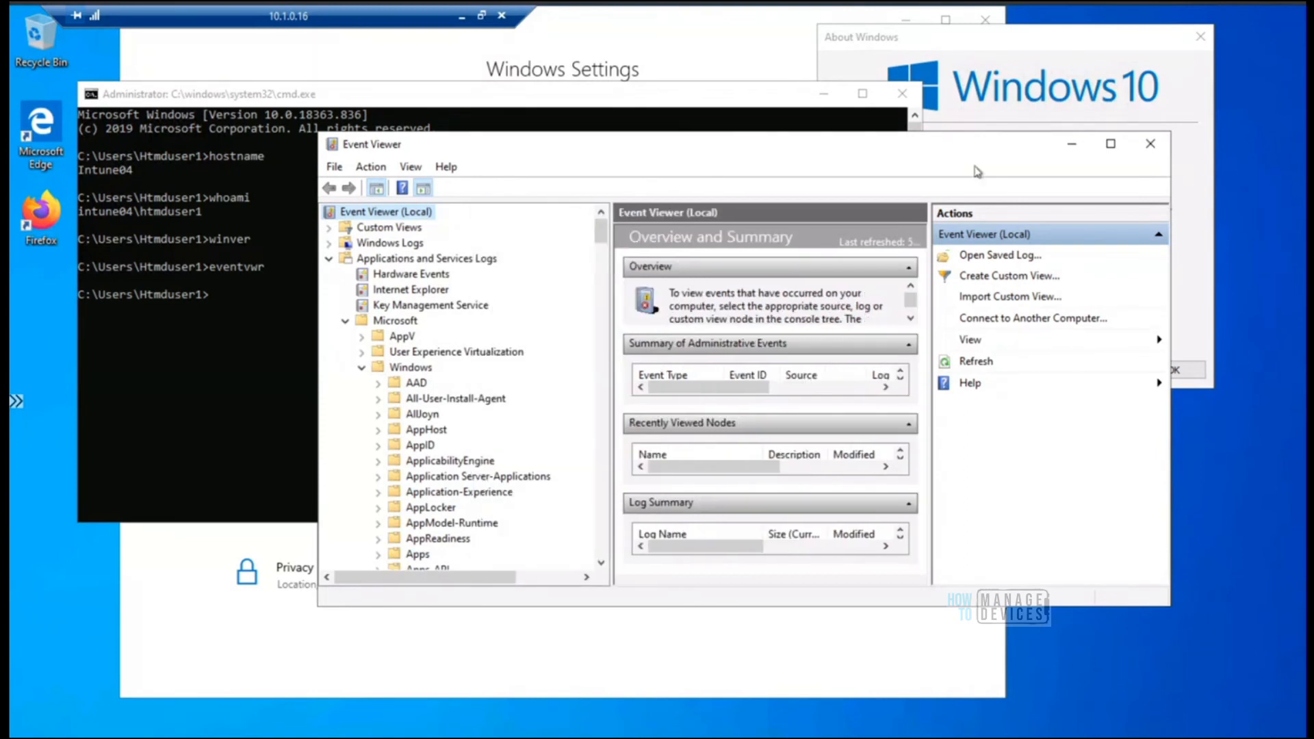
double_click(1102, 145)
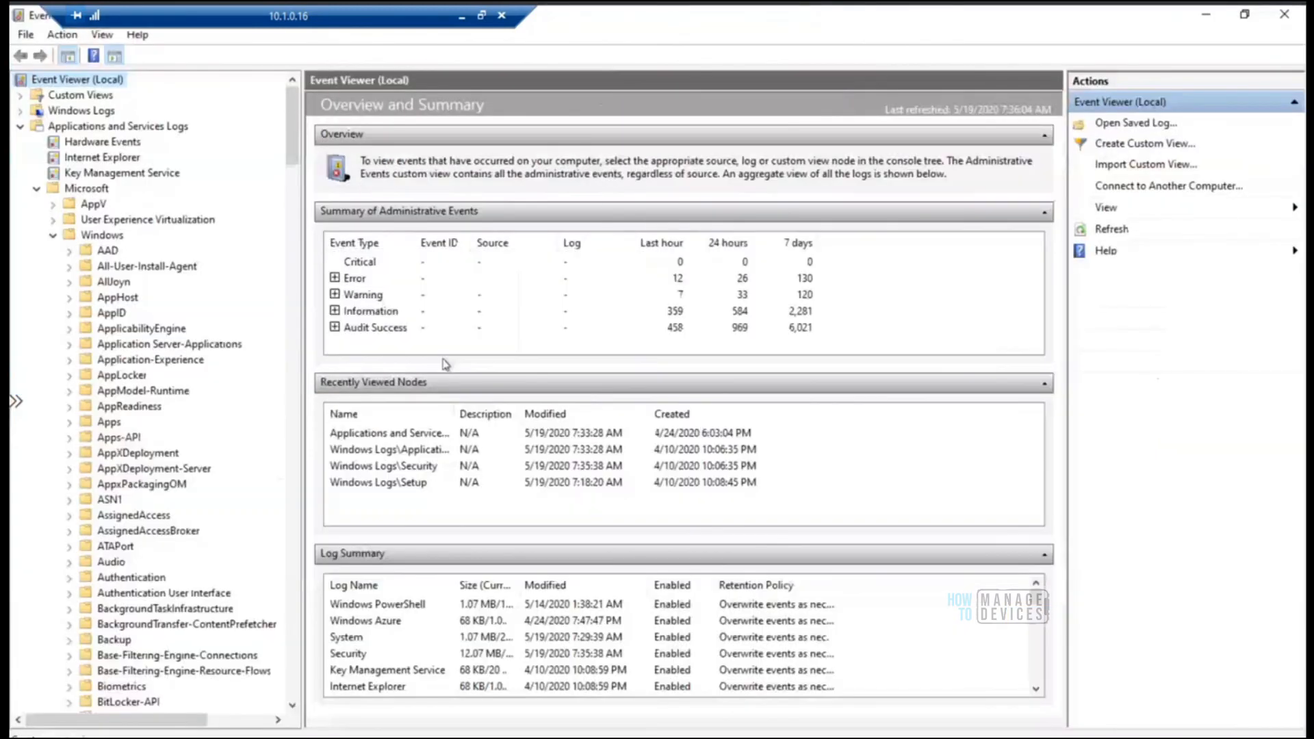
drag(295, 166, 315, 636)
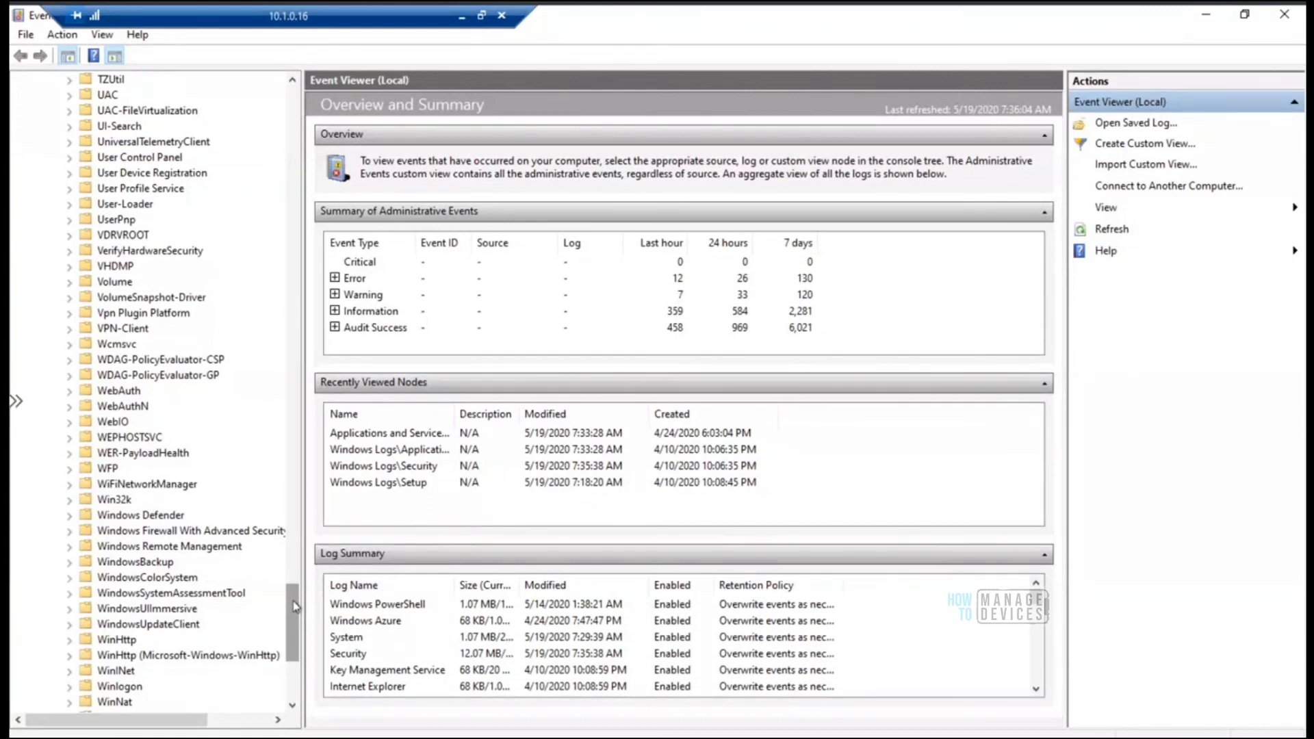
Return to the earlier Windows log folders and jump to the BitLocker-API folder by searching for "bit"
drag(295, 606, 295, 178)
scroll(295, 177, down, 6)
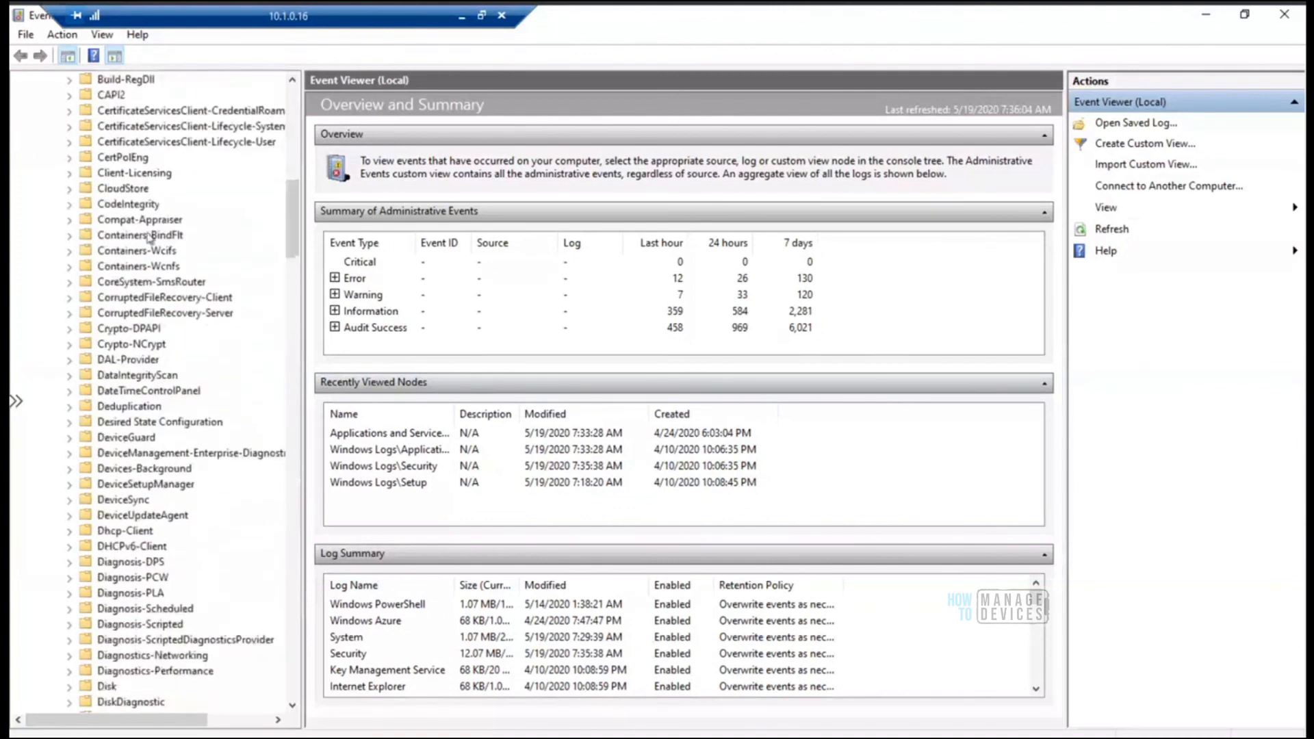
click(145, 237)
text(bit)
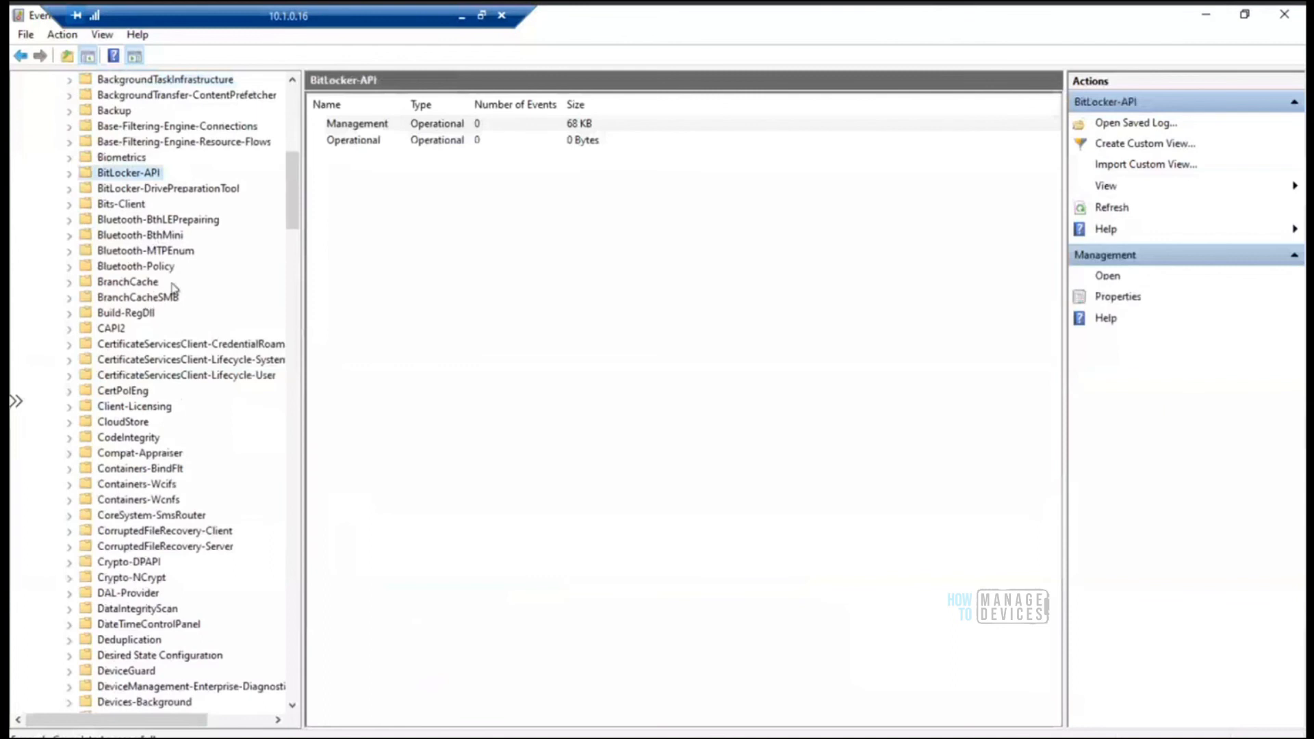
Expand the BackgroundTransfer-ContentPrefetcher folder and view its Operational log
drag(298, 207, 299, 187)
click(205, 267)
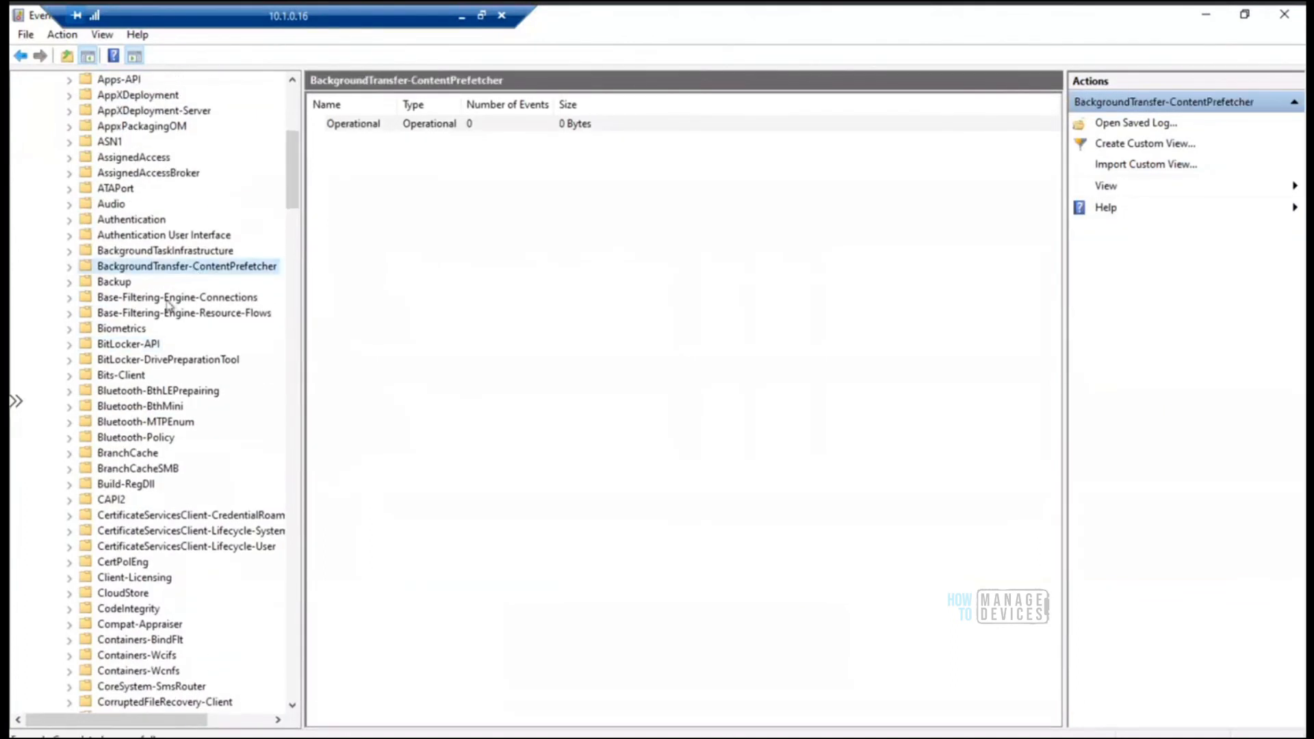
click(70, 267)
click(134, 282)
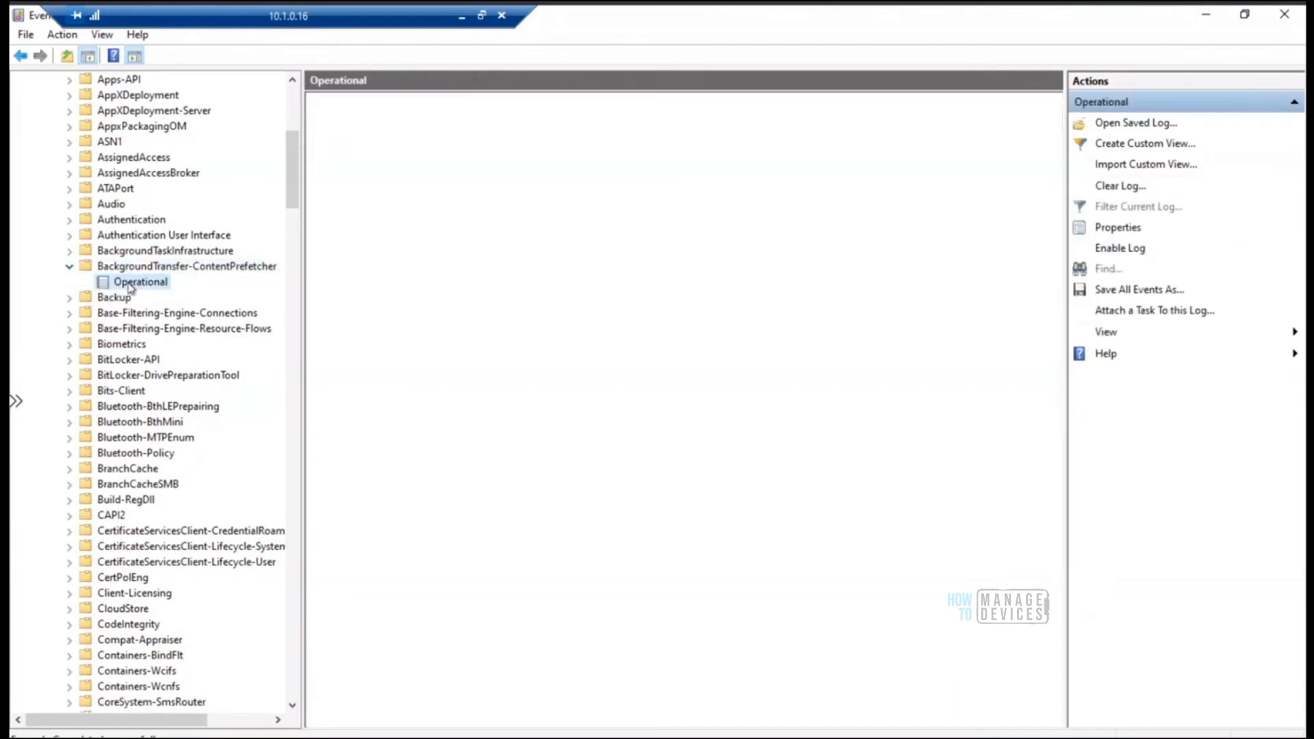
Expand the BackgroundTaskInfrastructure folder and view its Operational log
click(70, 252)
click(133, 267)
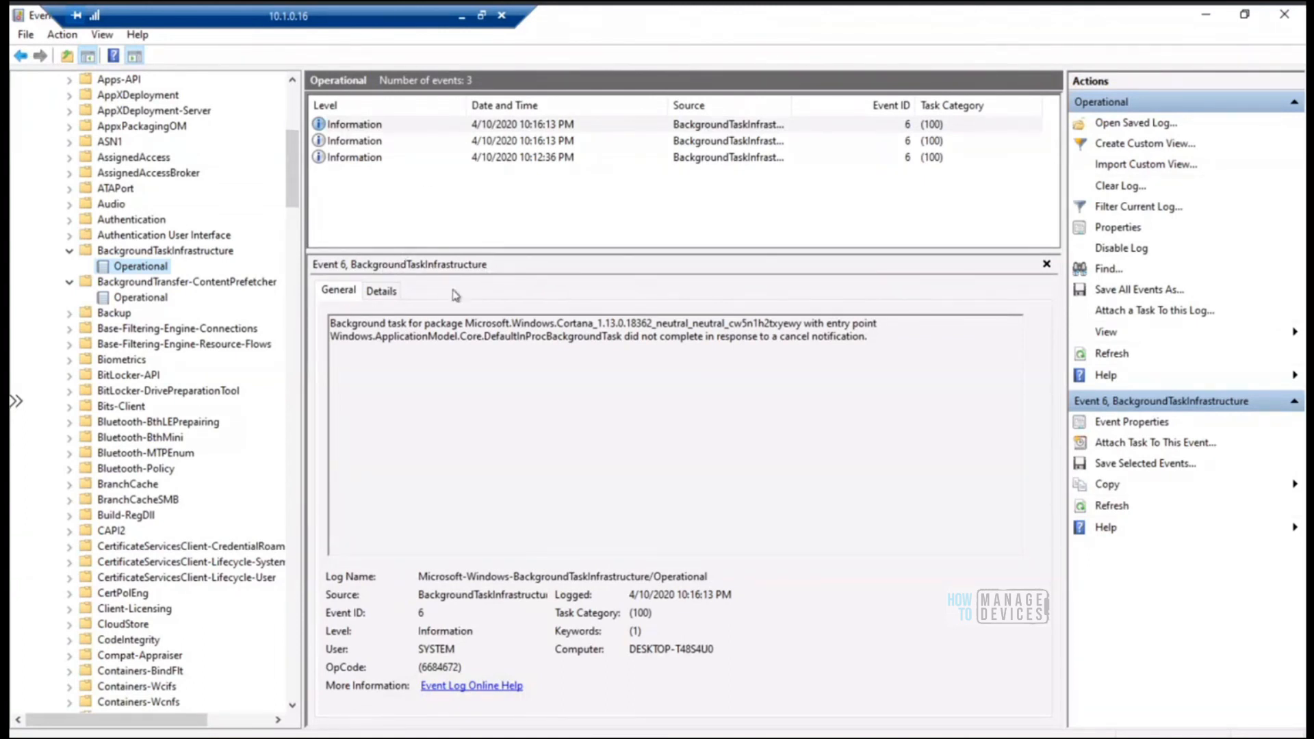
drag(295, 188, 293, 169)
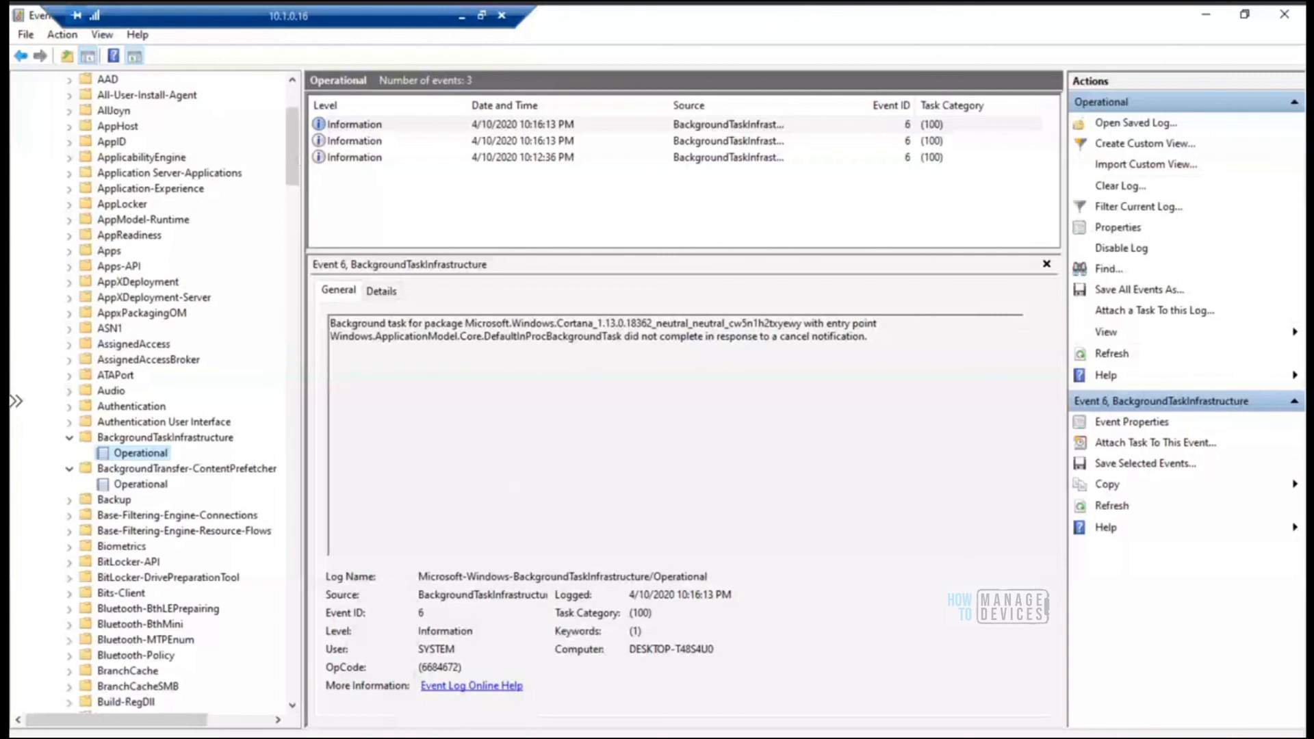
Switch to the Command Prompt and launch the Services console with services.msc
key(alt+Tab)
text(service)
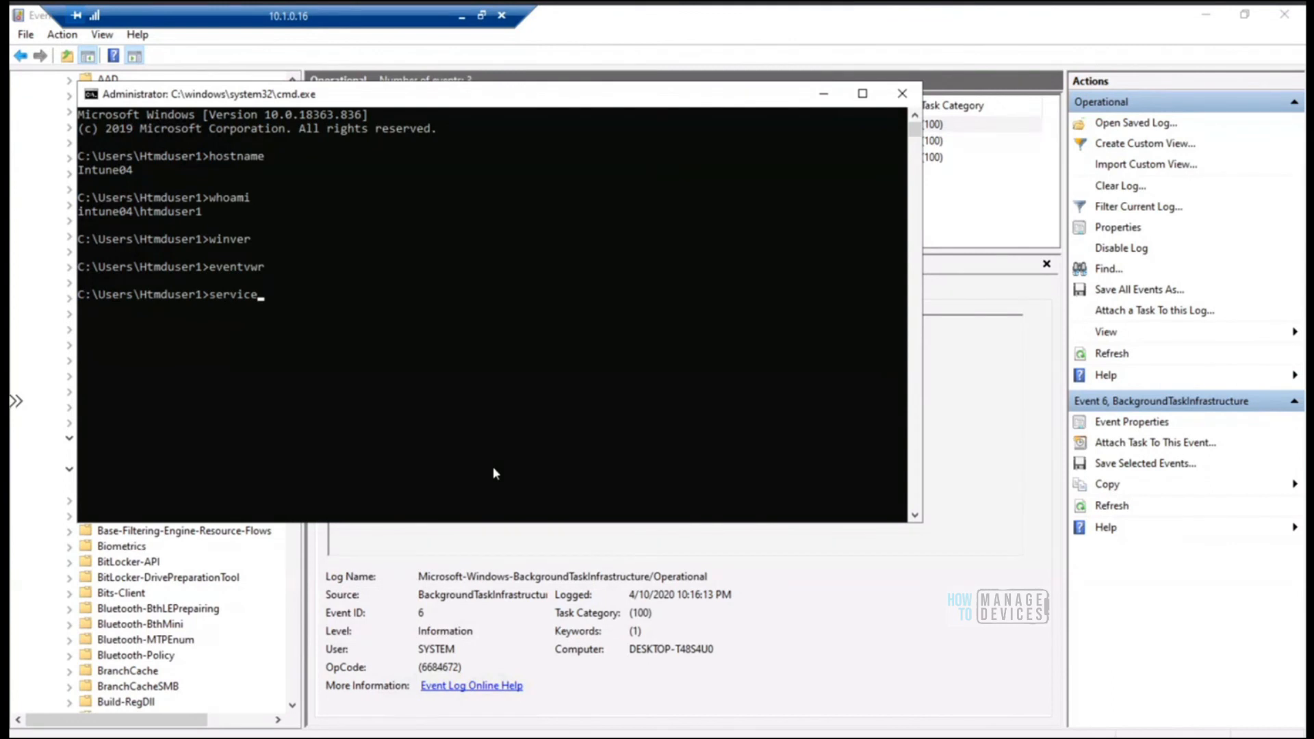
text(.msc)
key(Return)
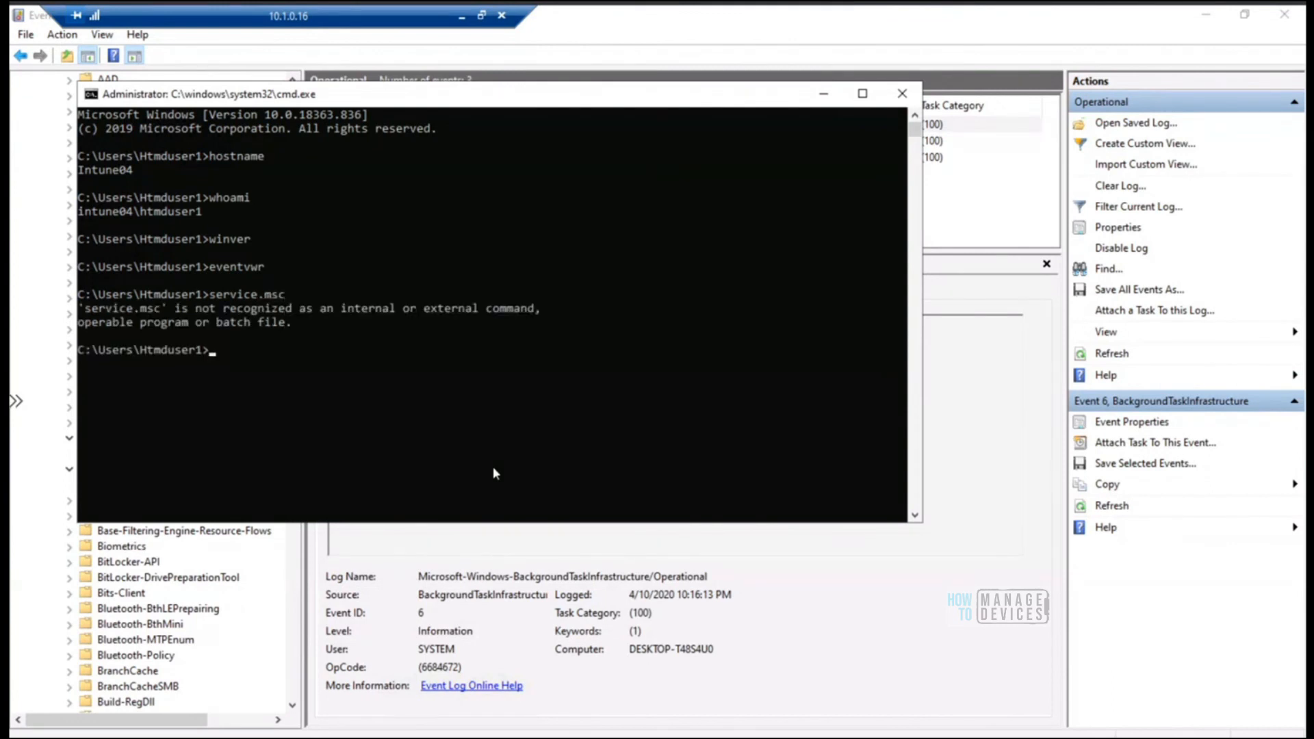
key(Up)
key(BackSpace)
key(BackSpace)
key(BackSpace)
key(BackSpace)
text(s.msc)
key(Return)
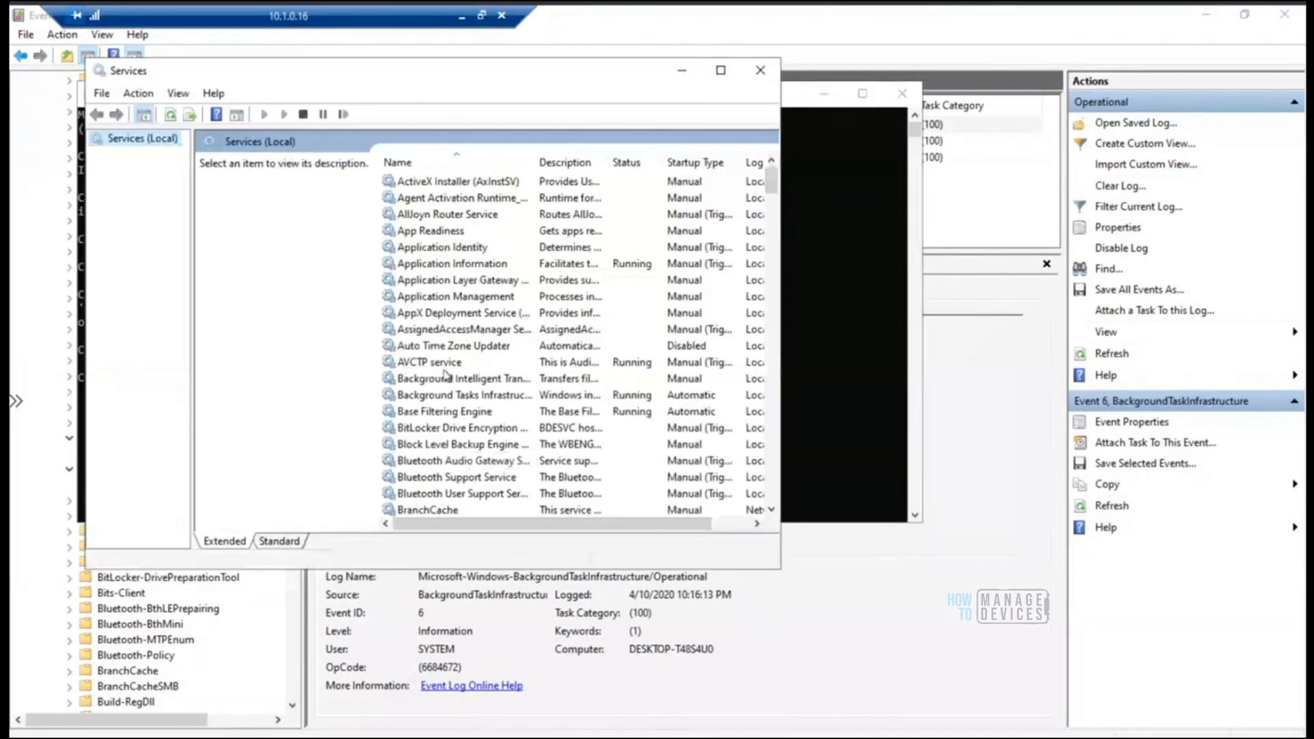
Select the AVCTP service, widen the Name column to show full service names and maximize the Services window
click(444, 369)
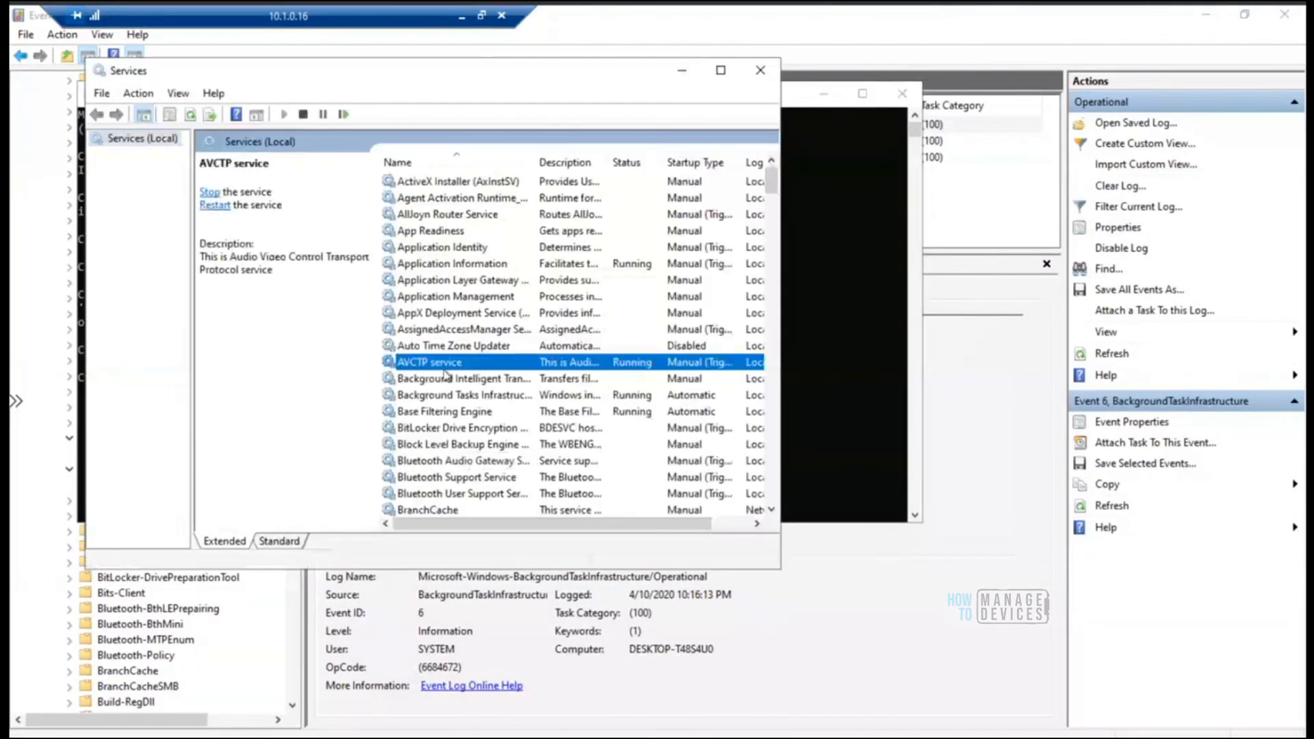
drag(537, 163, 641, 158)
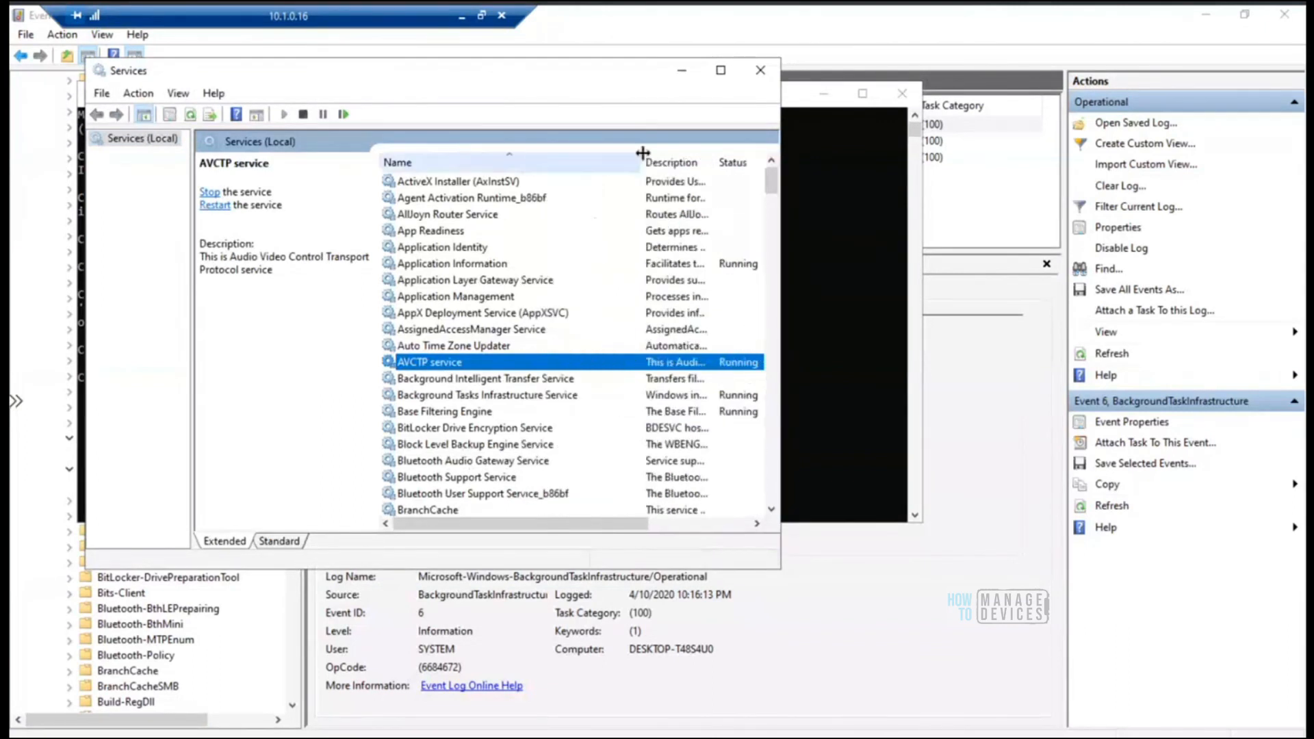
click(721, 70)
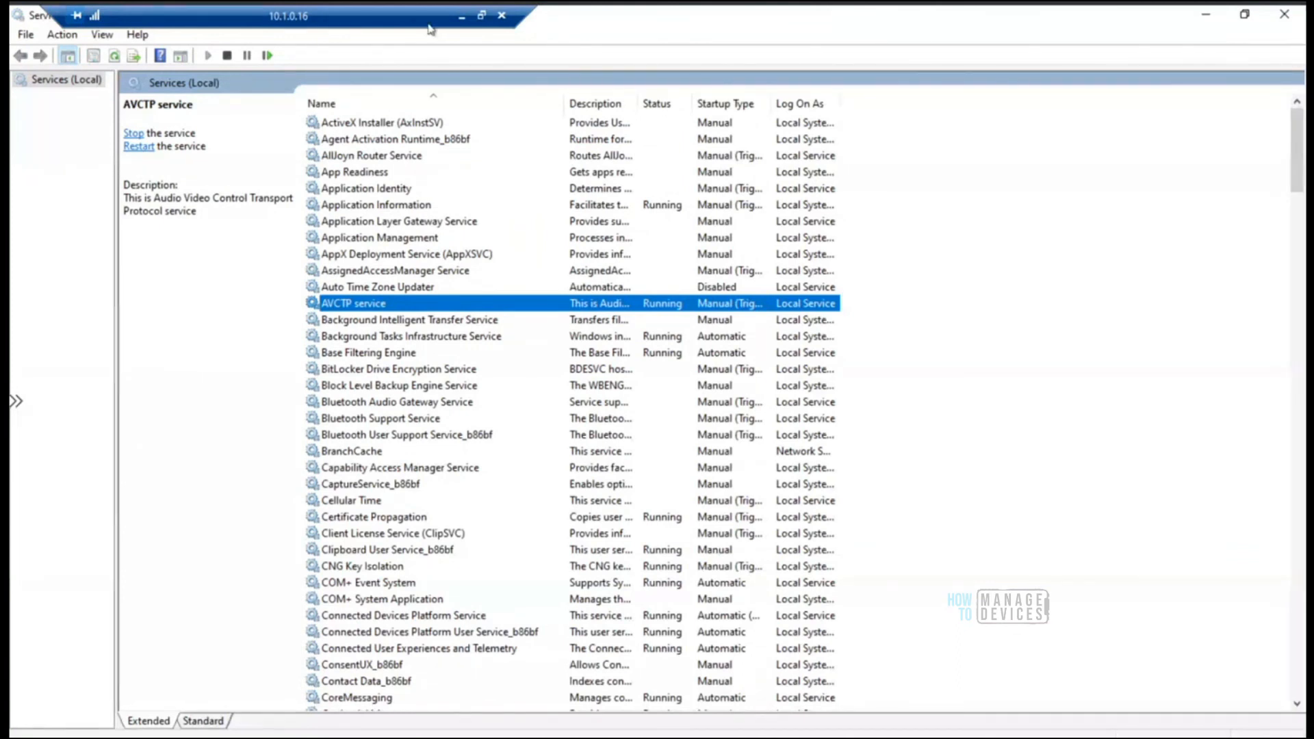
Move the connection bar aside, take the MDM Only AADR session out of full screen and minimize it
drag(431, 20, 751, 38)
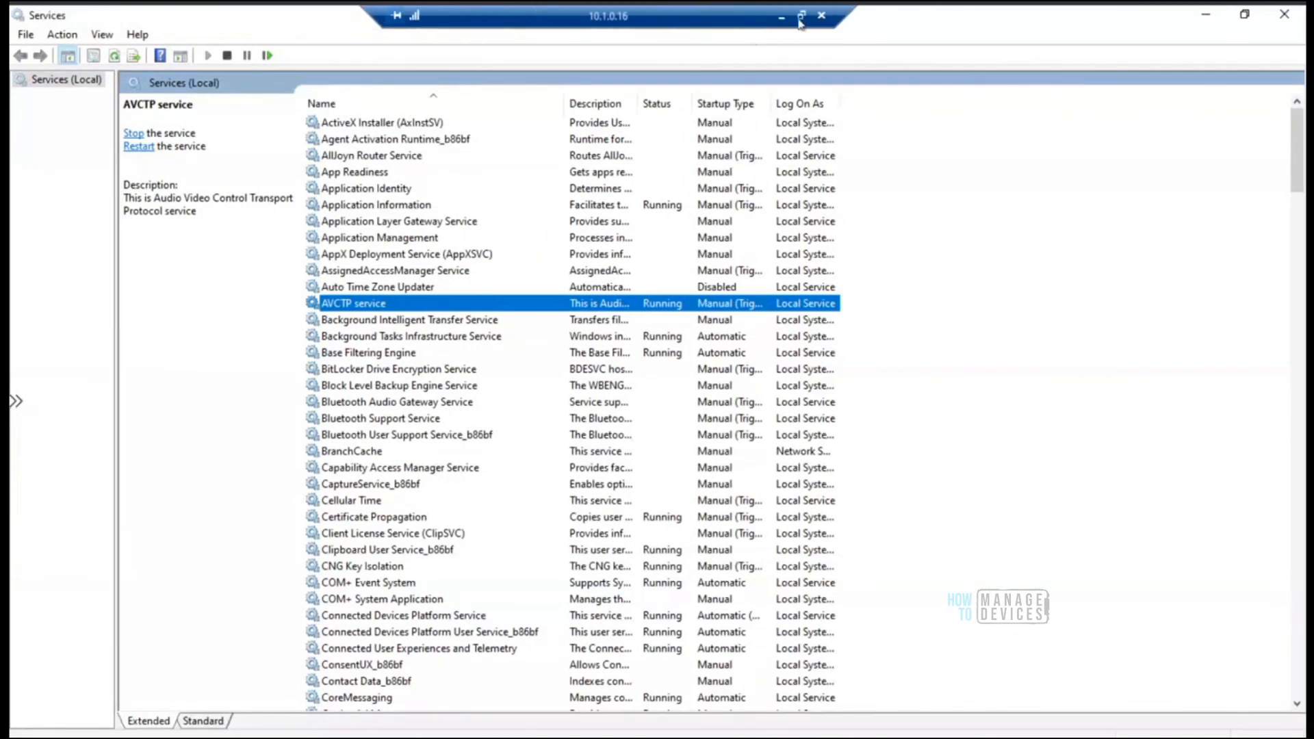
click(799, 16)
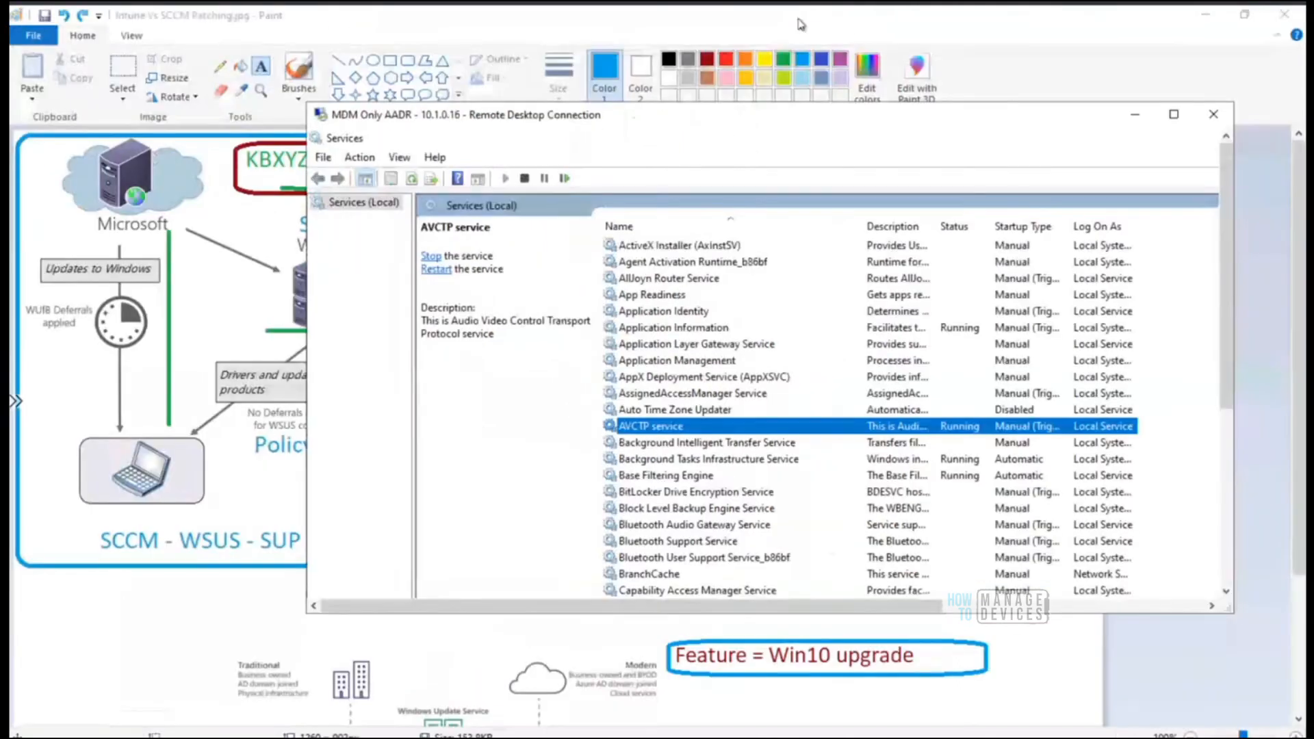
click(1136, 117)
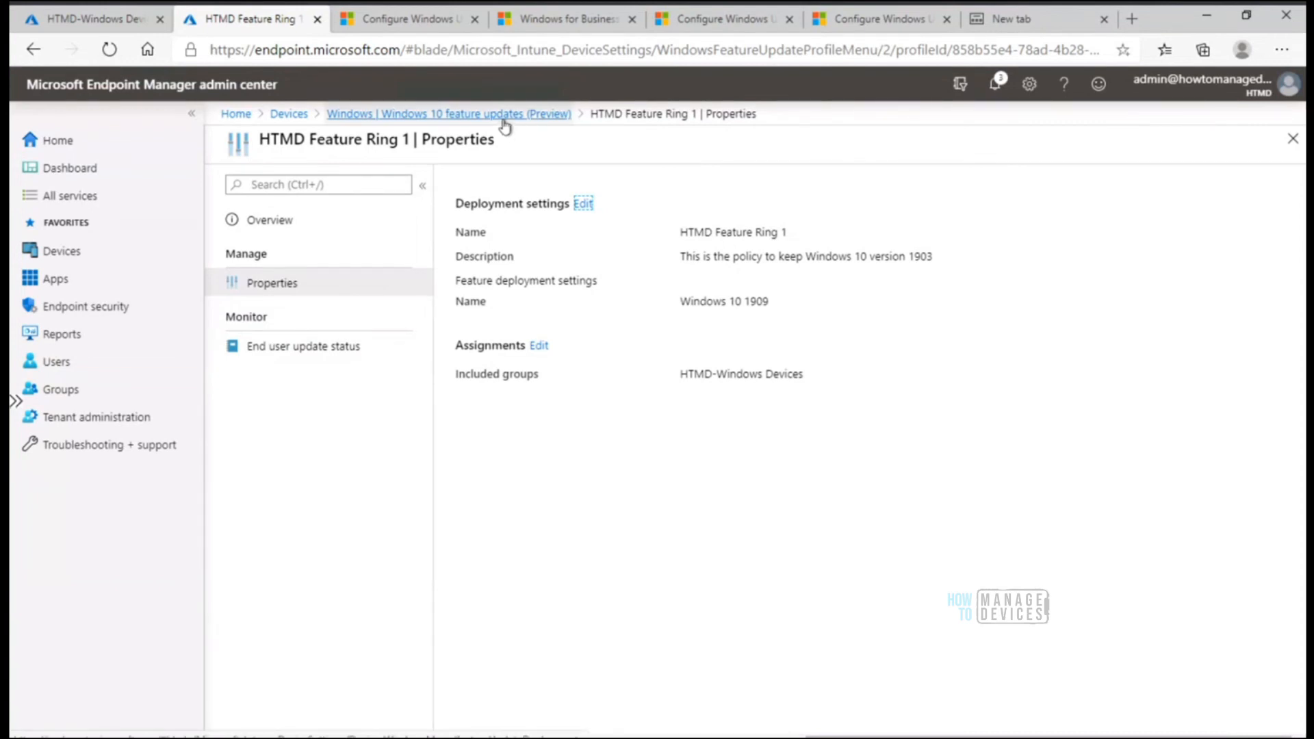
In the Endpoint Manager browser session, open HTMD Windows 10 Update Ring 1 from the update rings and show its Pause options
click(504, 115)
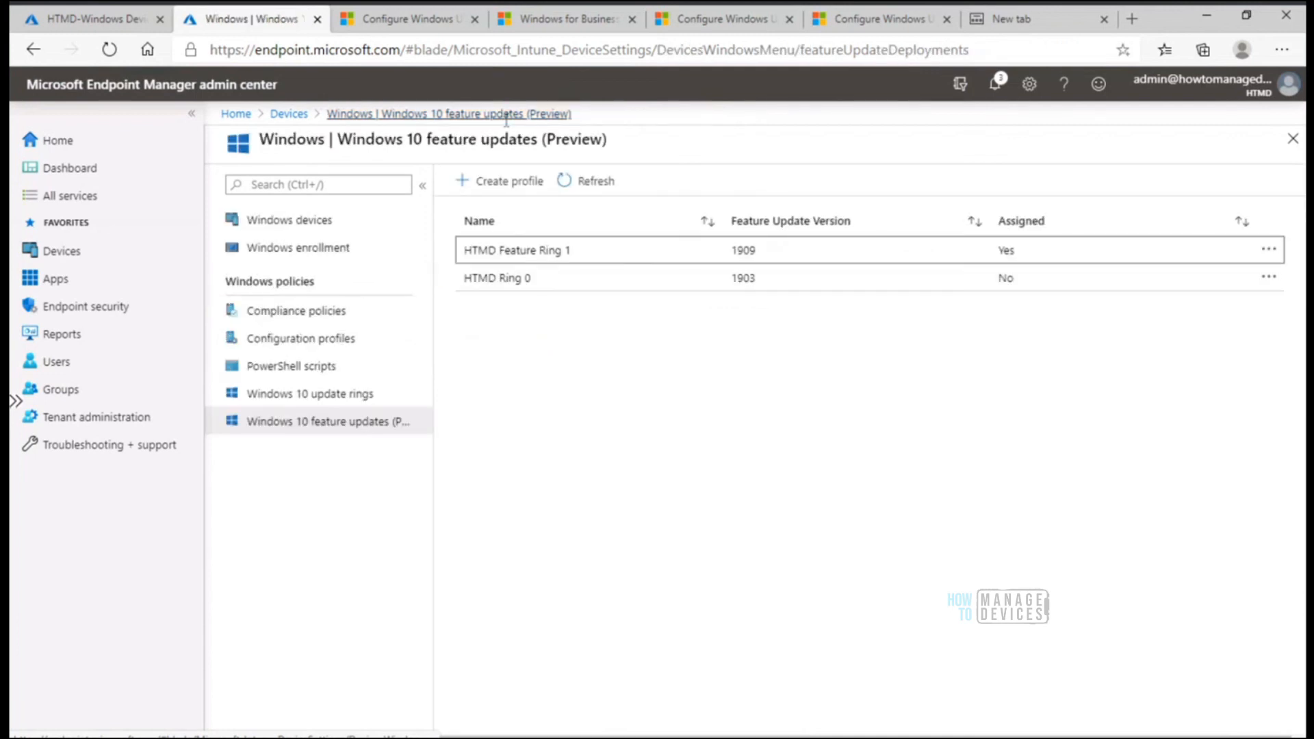
click(324, 397)
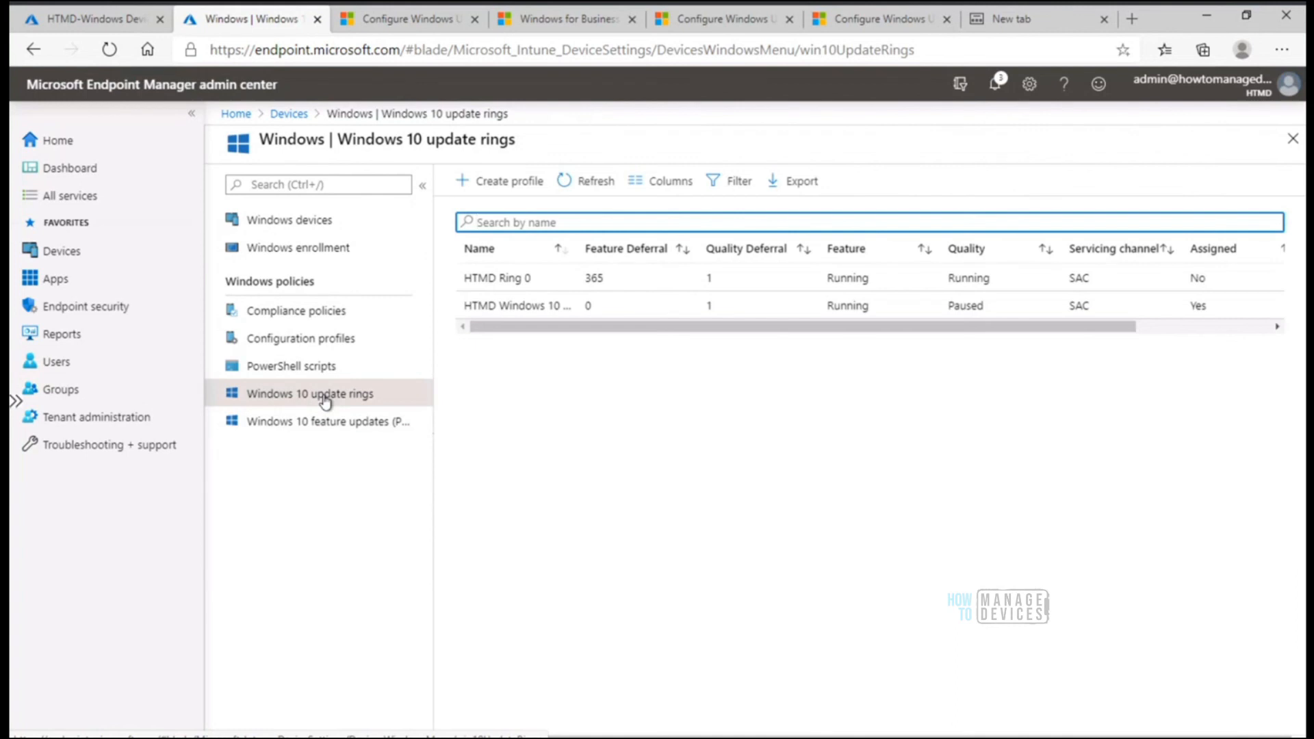
click(504, 306)
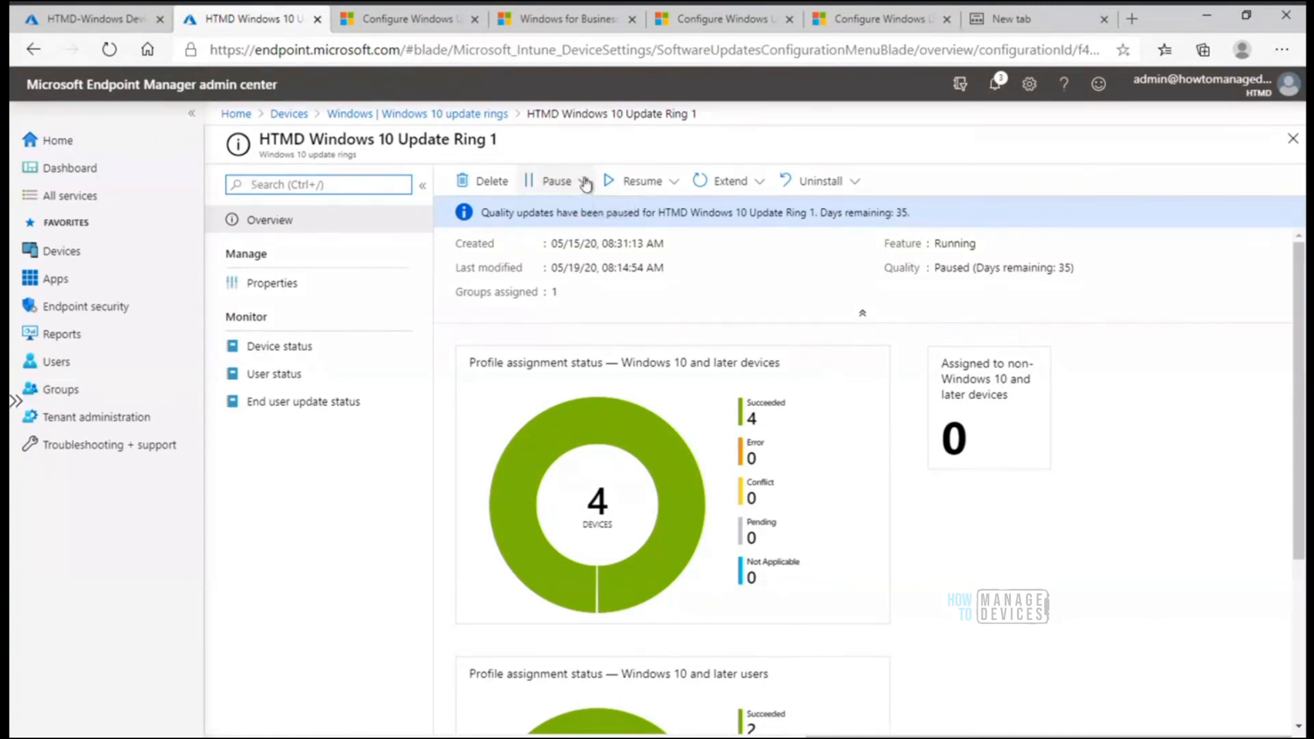
click(584, 182)
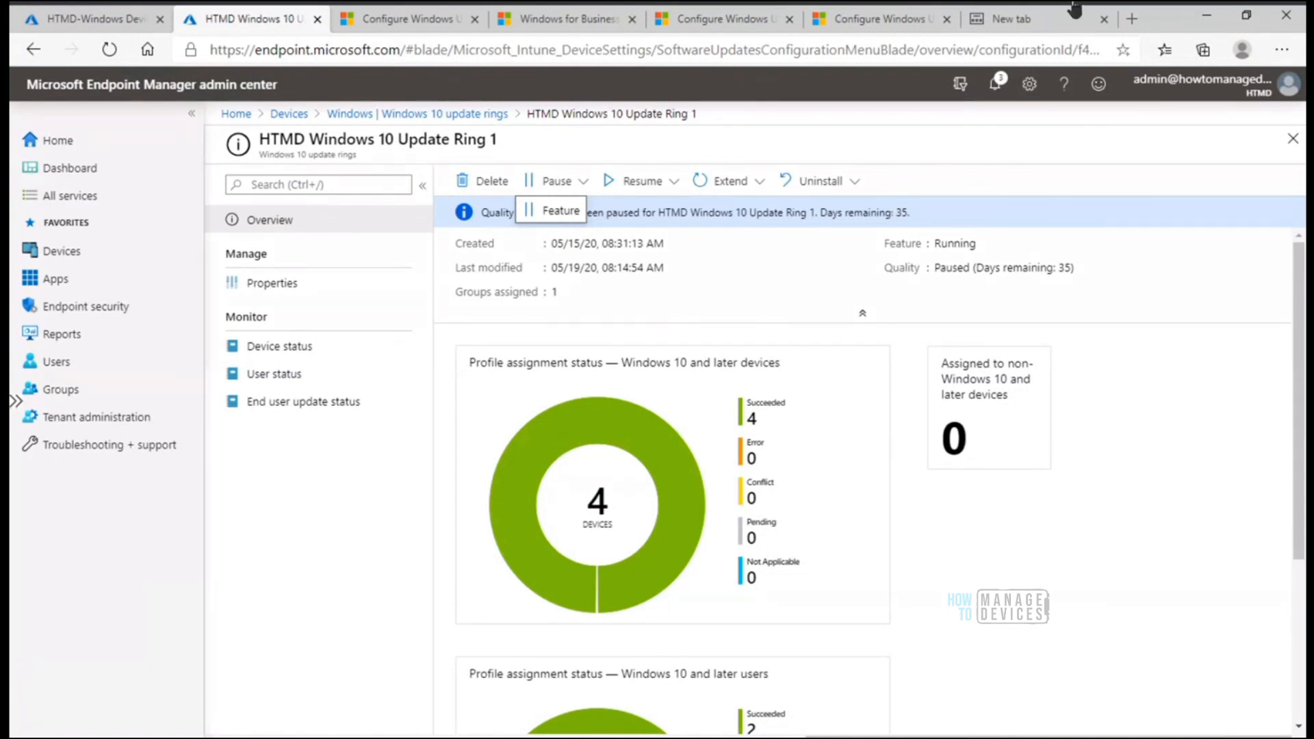
Look through the open Microsoft documentation pages, going to the user experience settings in the Windows update settings article
click(713, 26)
drag(1302, 488, 1303, 736)
click(598, 22)
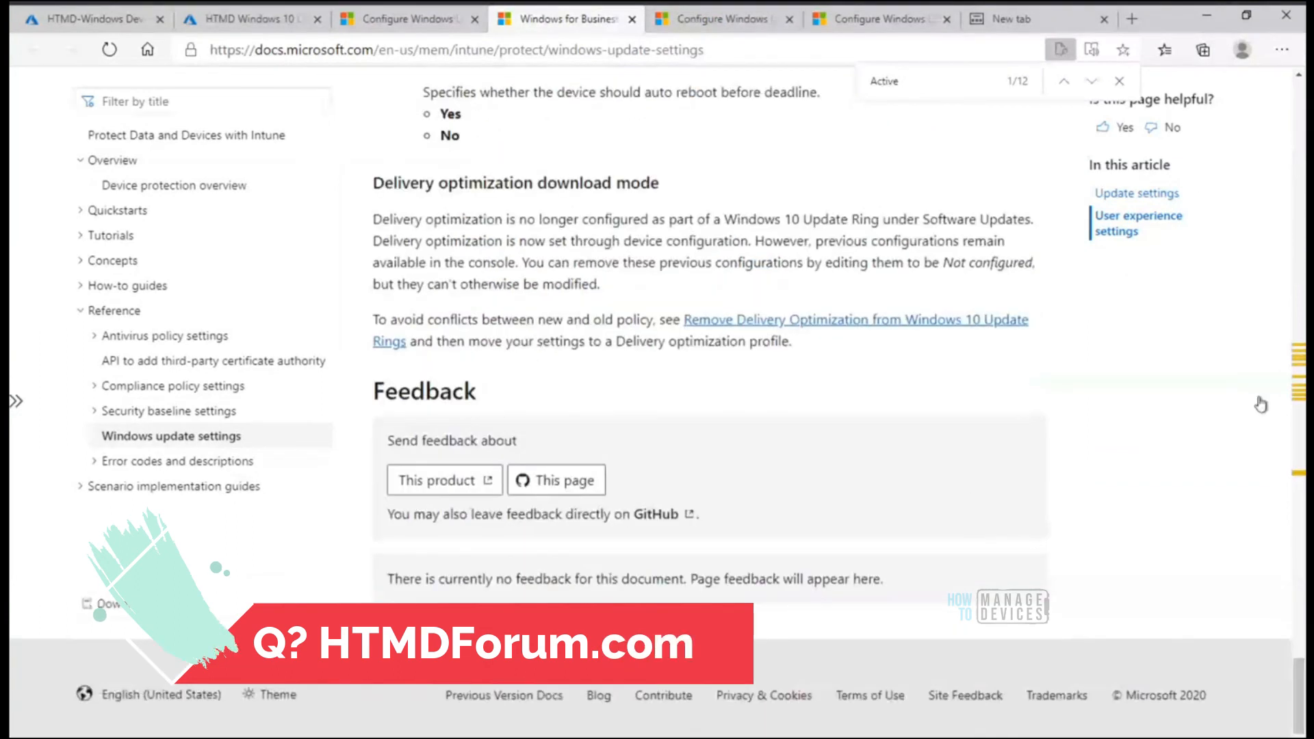
drag(1302, 689, 1291, 269)
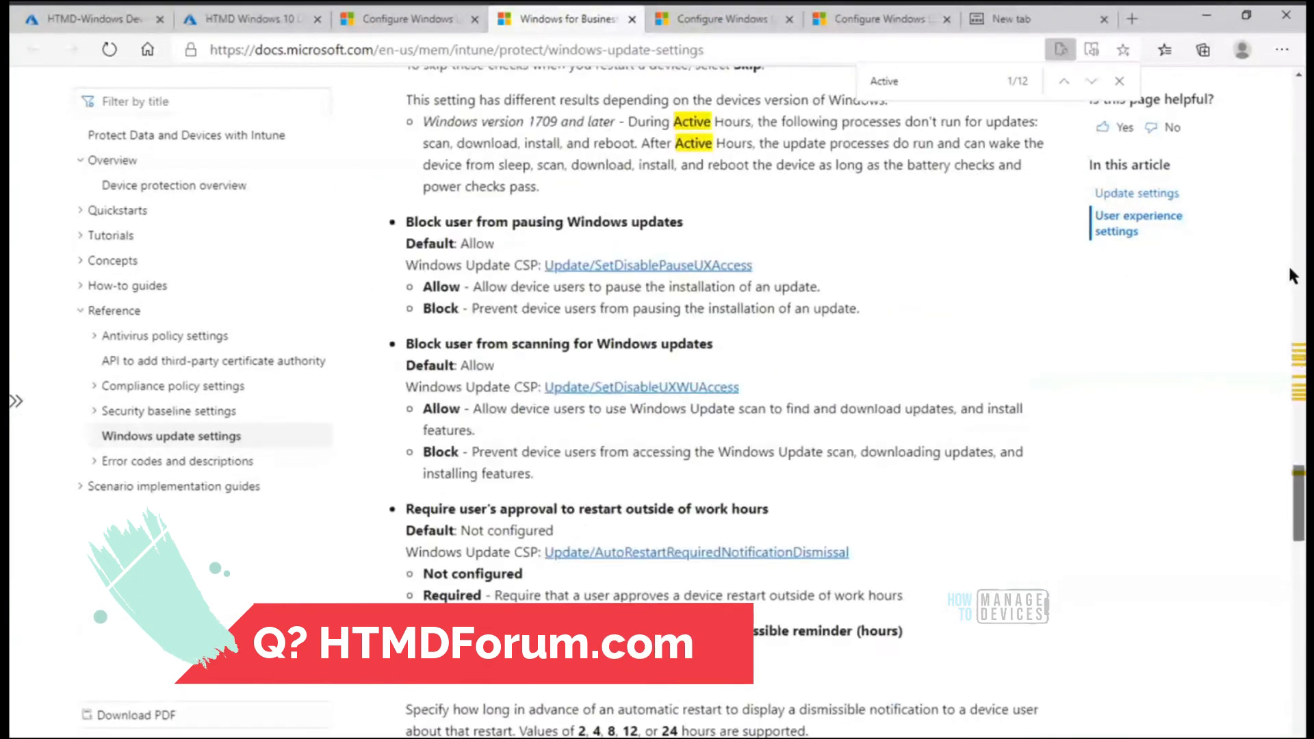
Highlight the heading "Validation and reporting for Windows 10 updates" near the end of the Windows Update for Business configuration article
click(422, 19)
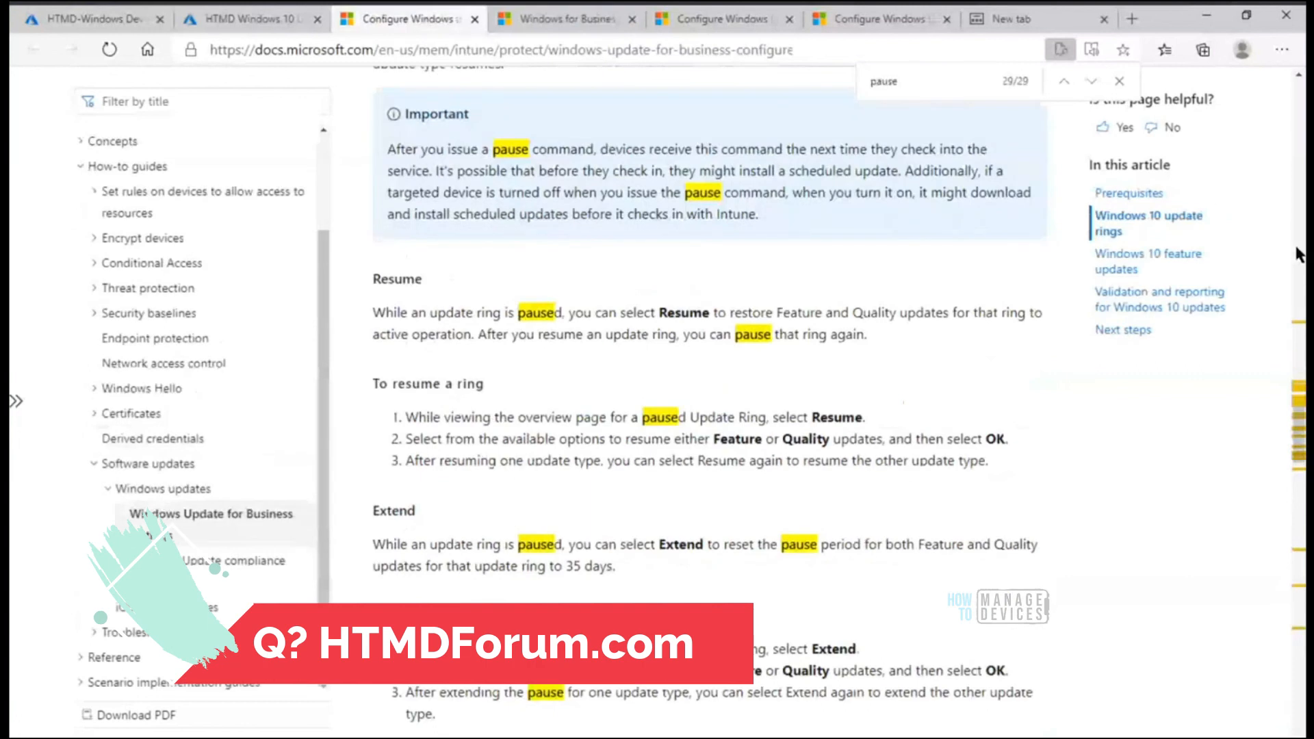
drag(1305, 533, 1305, 735)
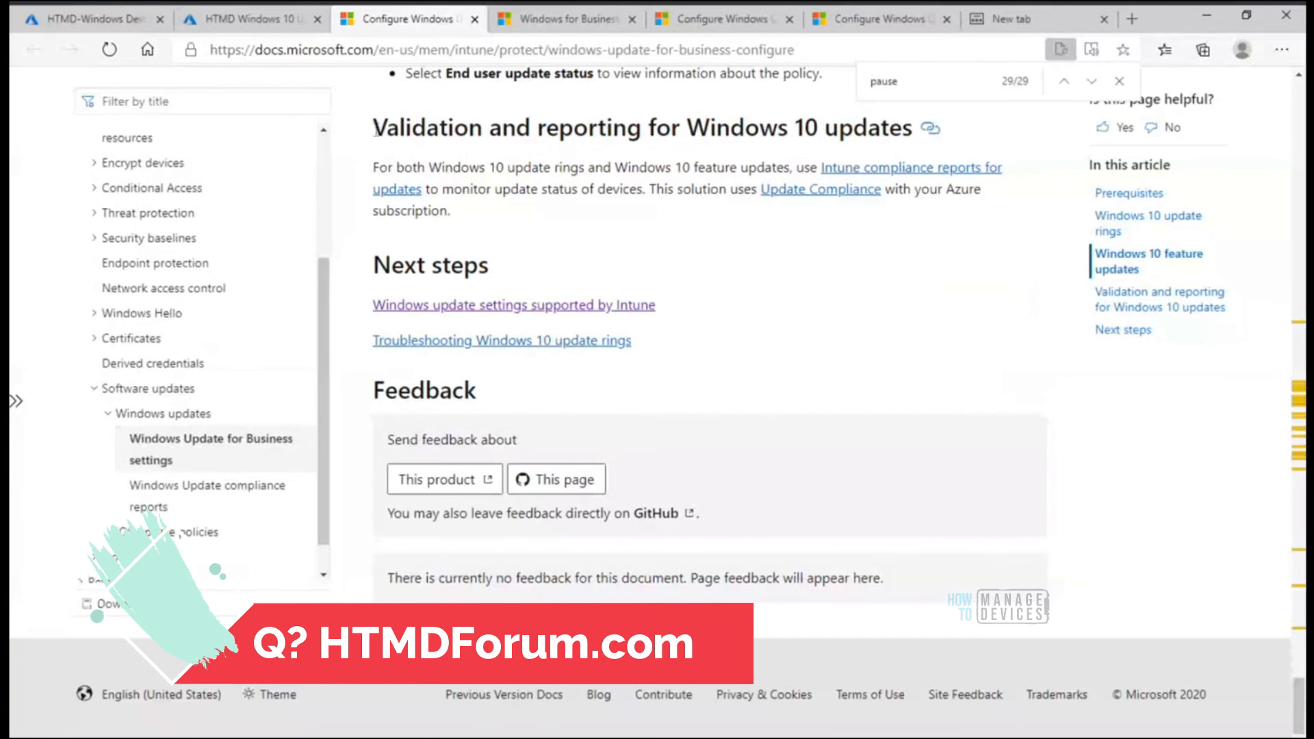
drag(375, 129, 926, 126)
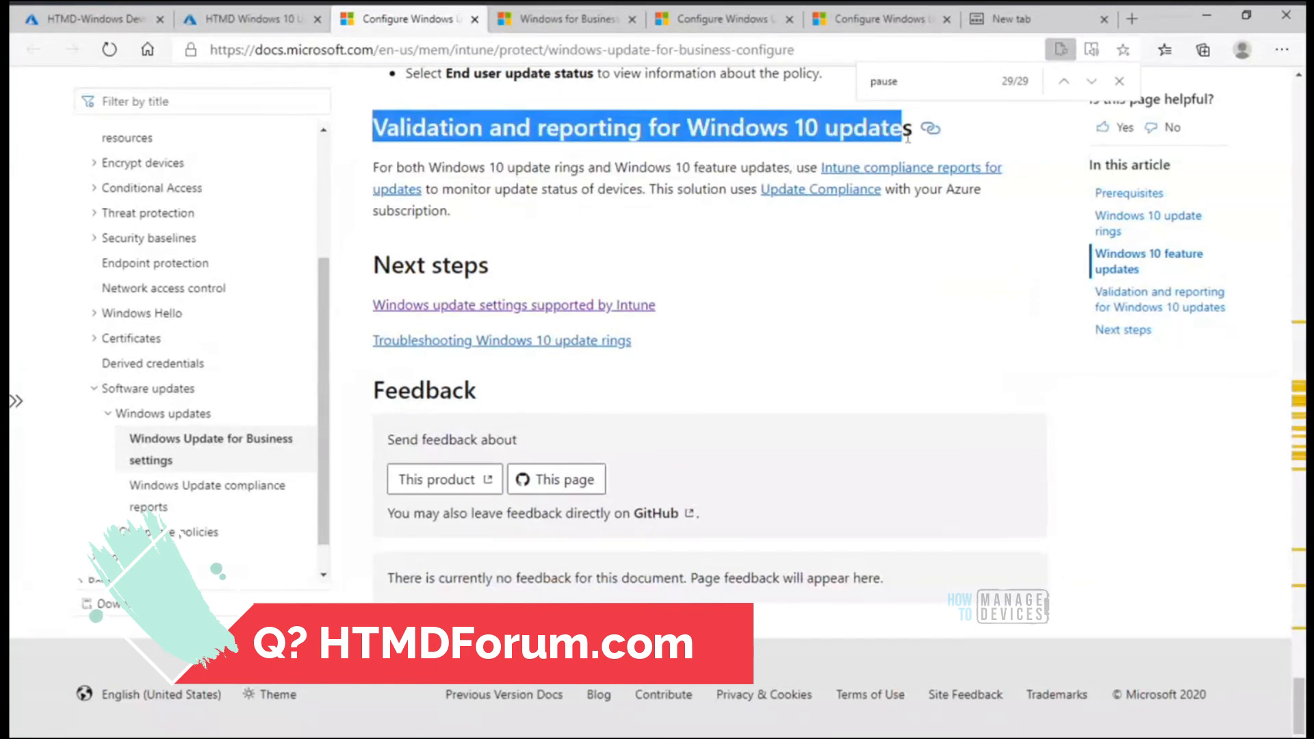